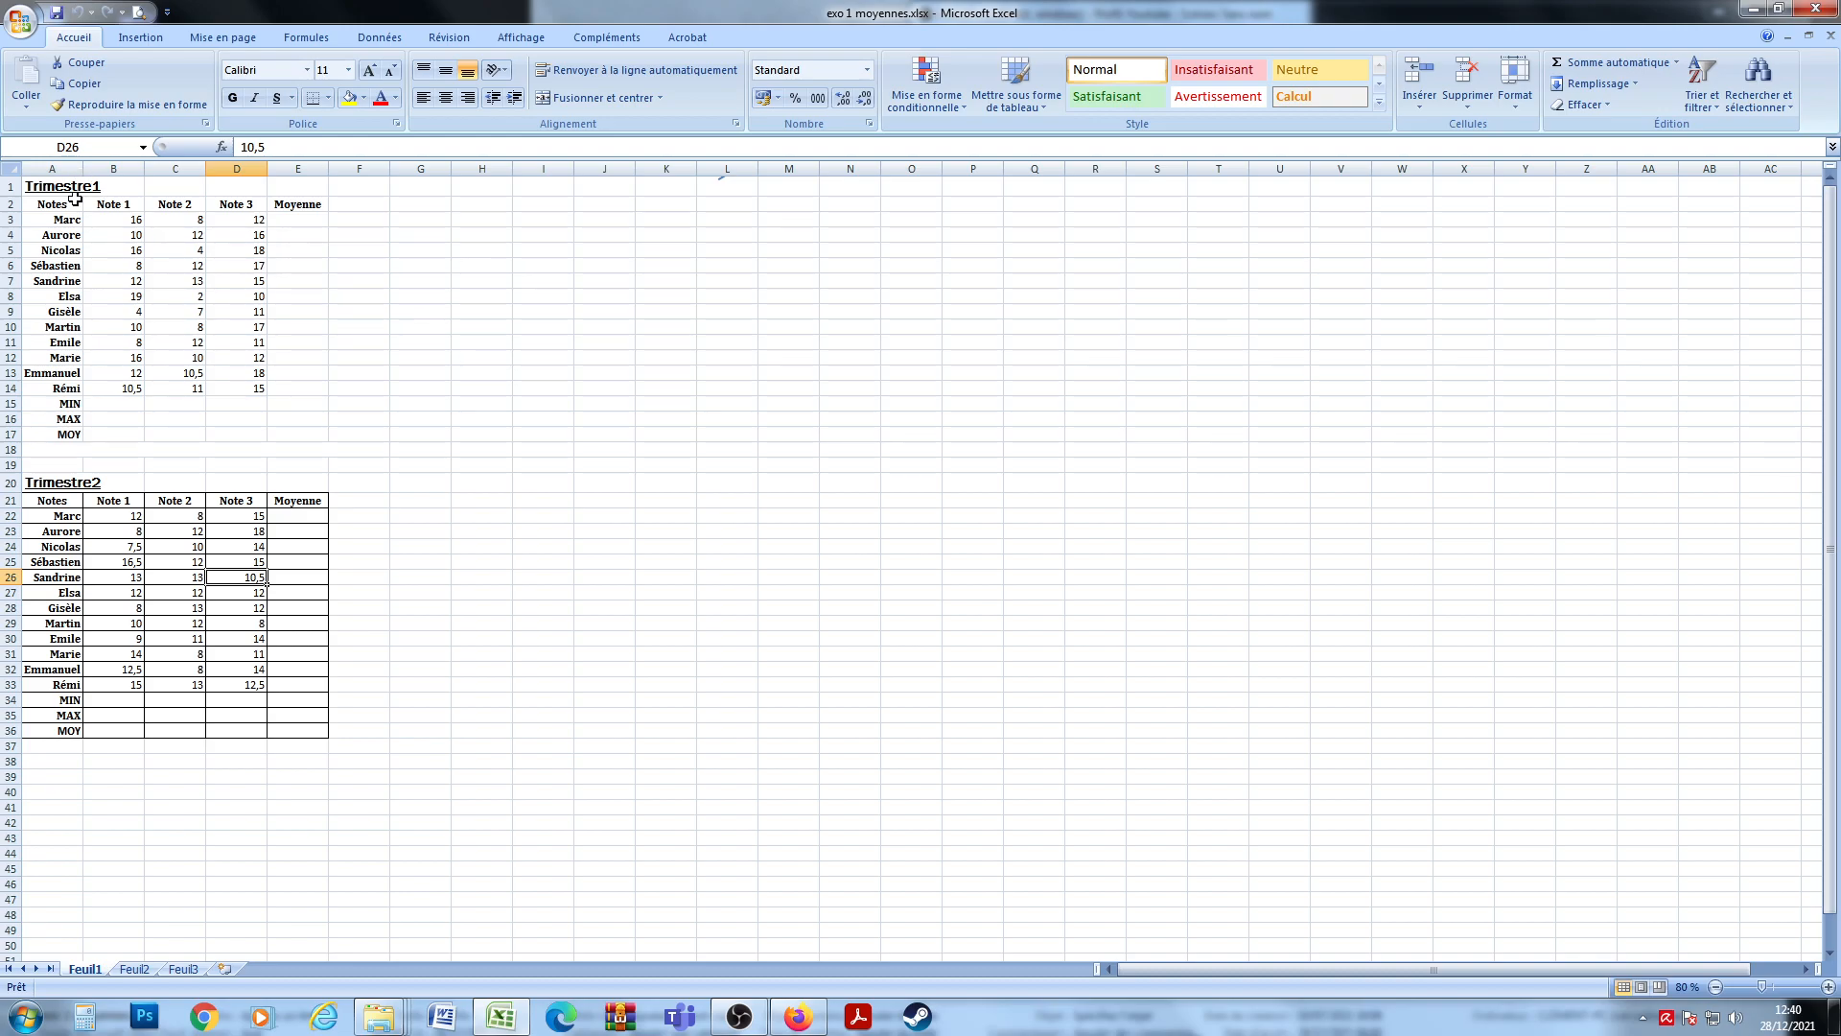
Select column A, row 1 and cell G7 in turn to show how the sheet is addressed.
click(58, 165)
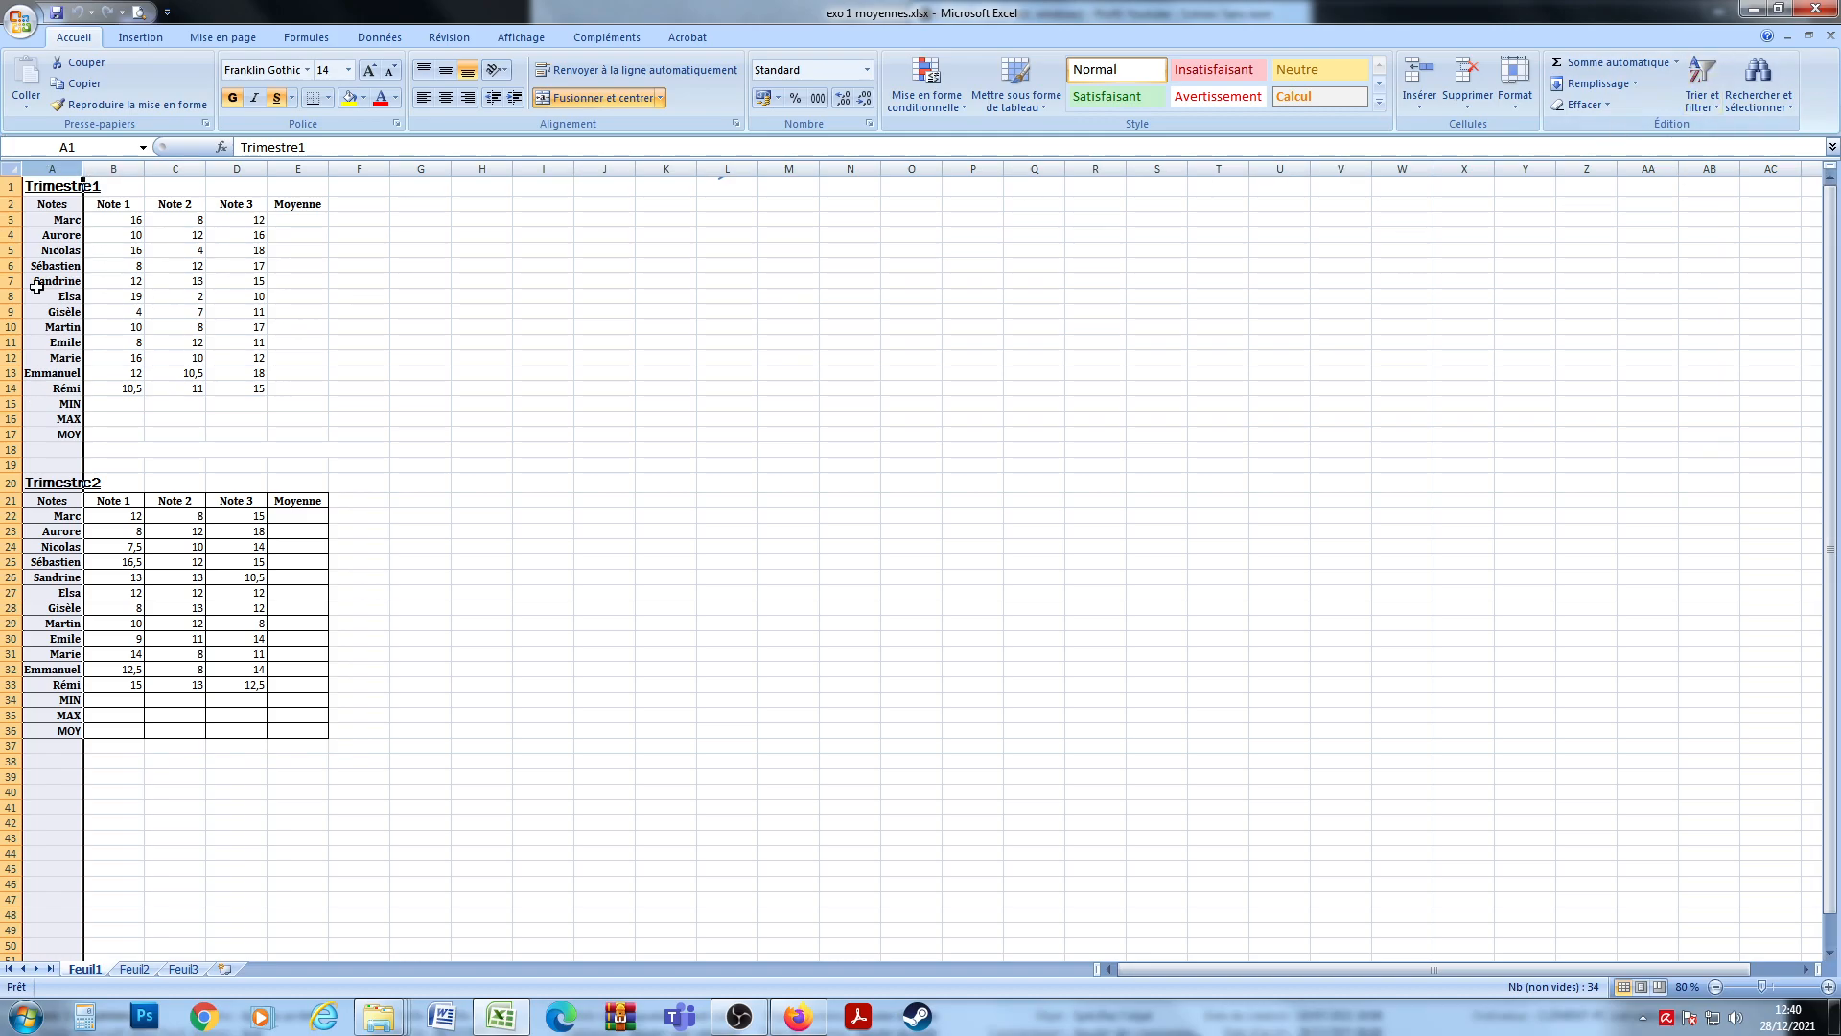
click(12, 186)
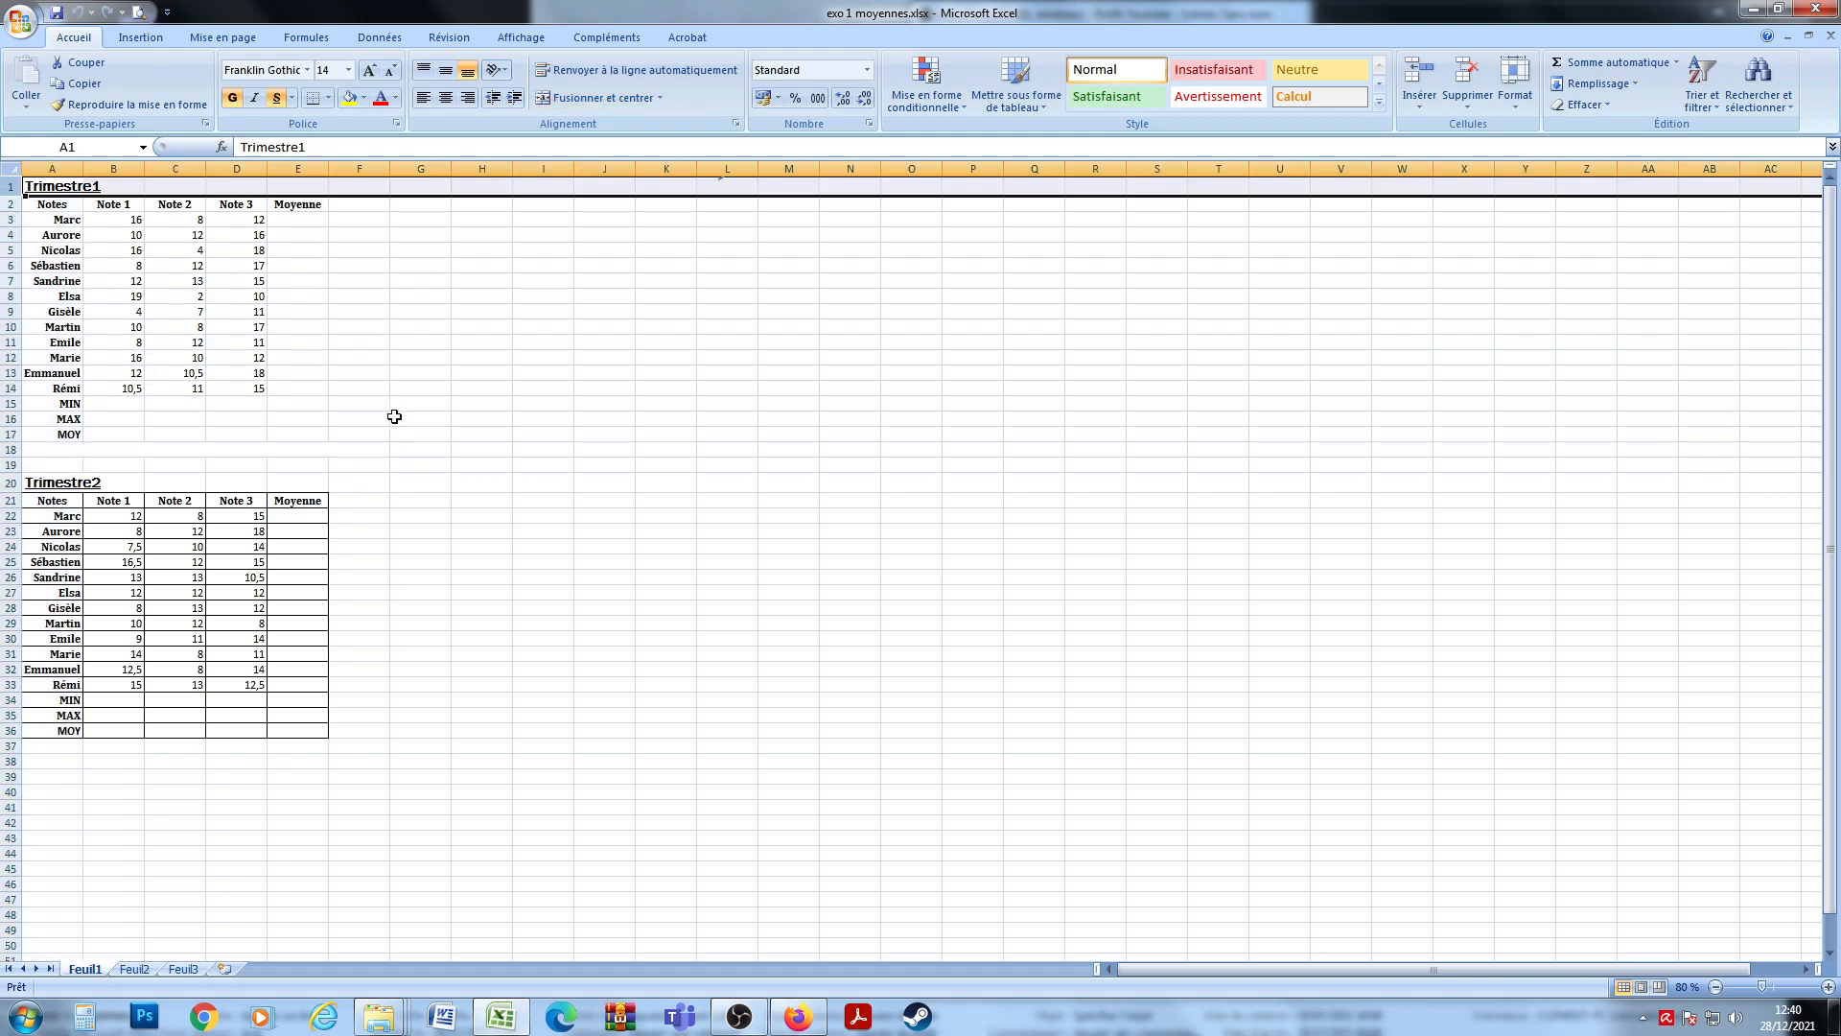
click(405, 283)
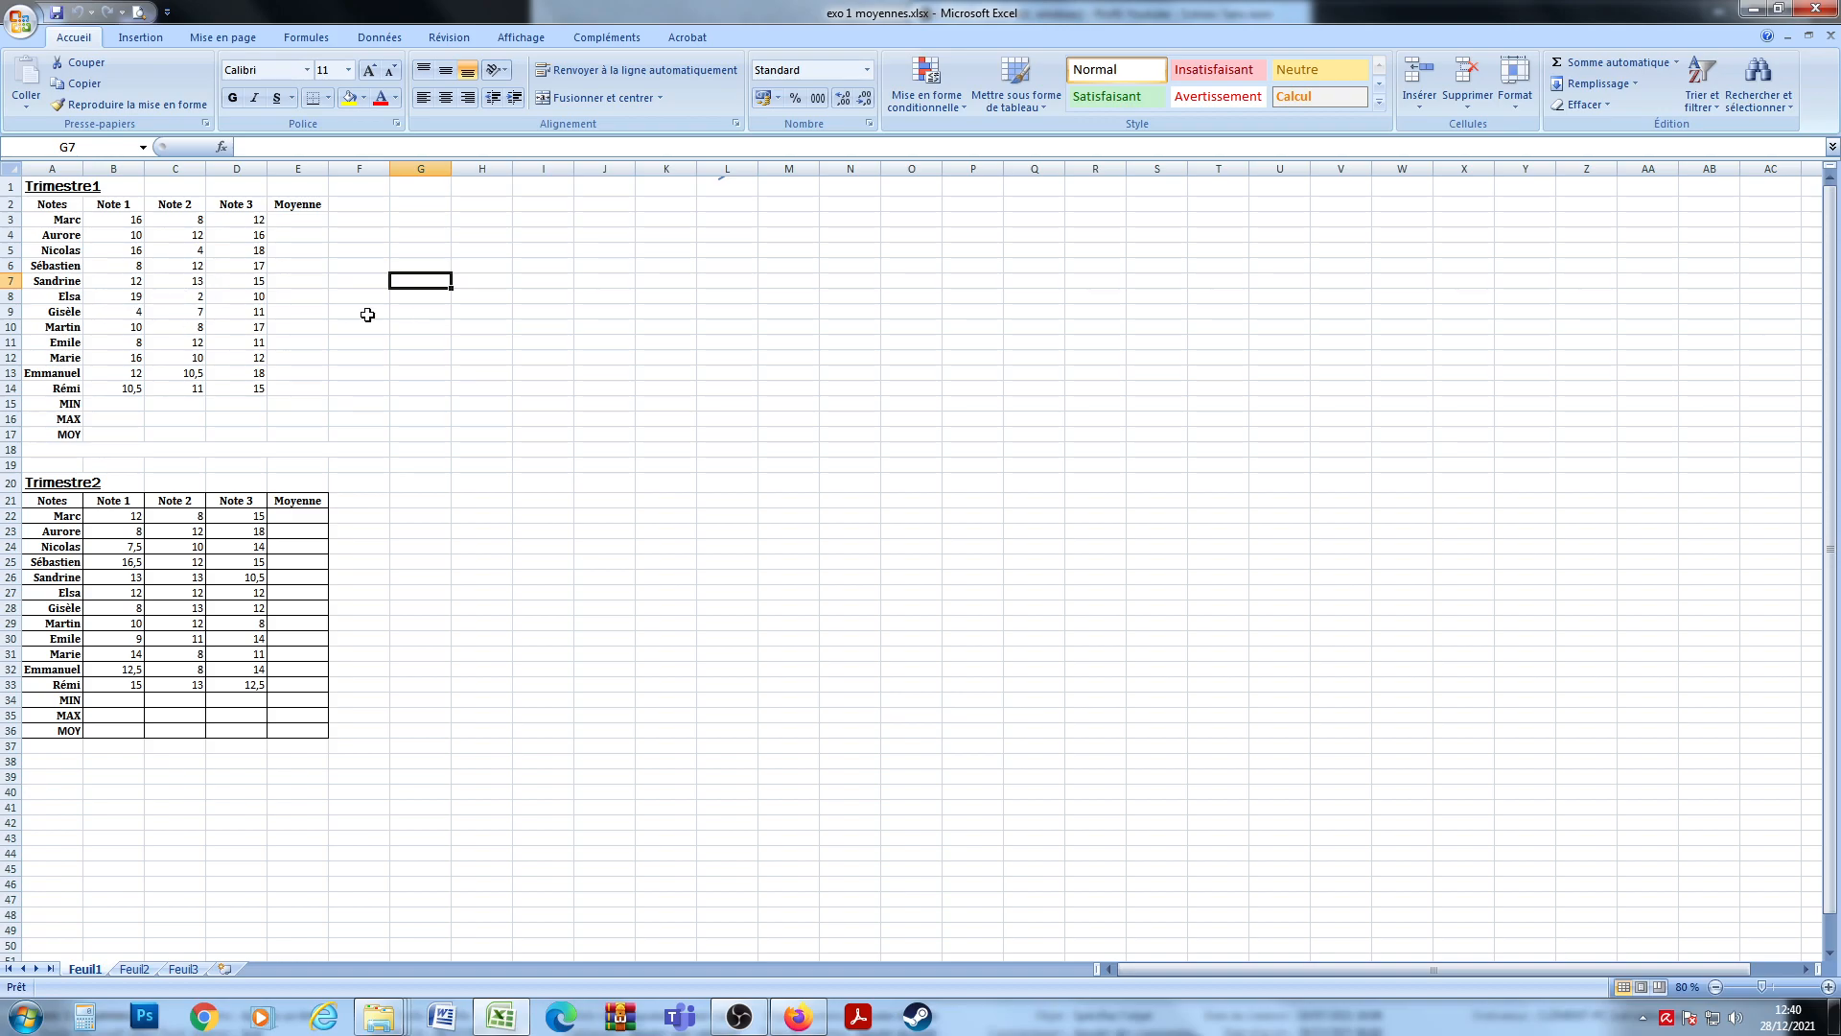
Enter "Coucou" in cell G7 and fill it across row 7 to X7.
double_click(427, 281)
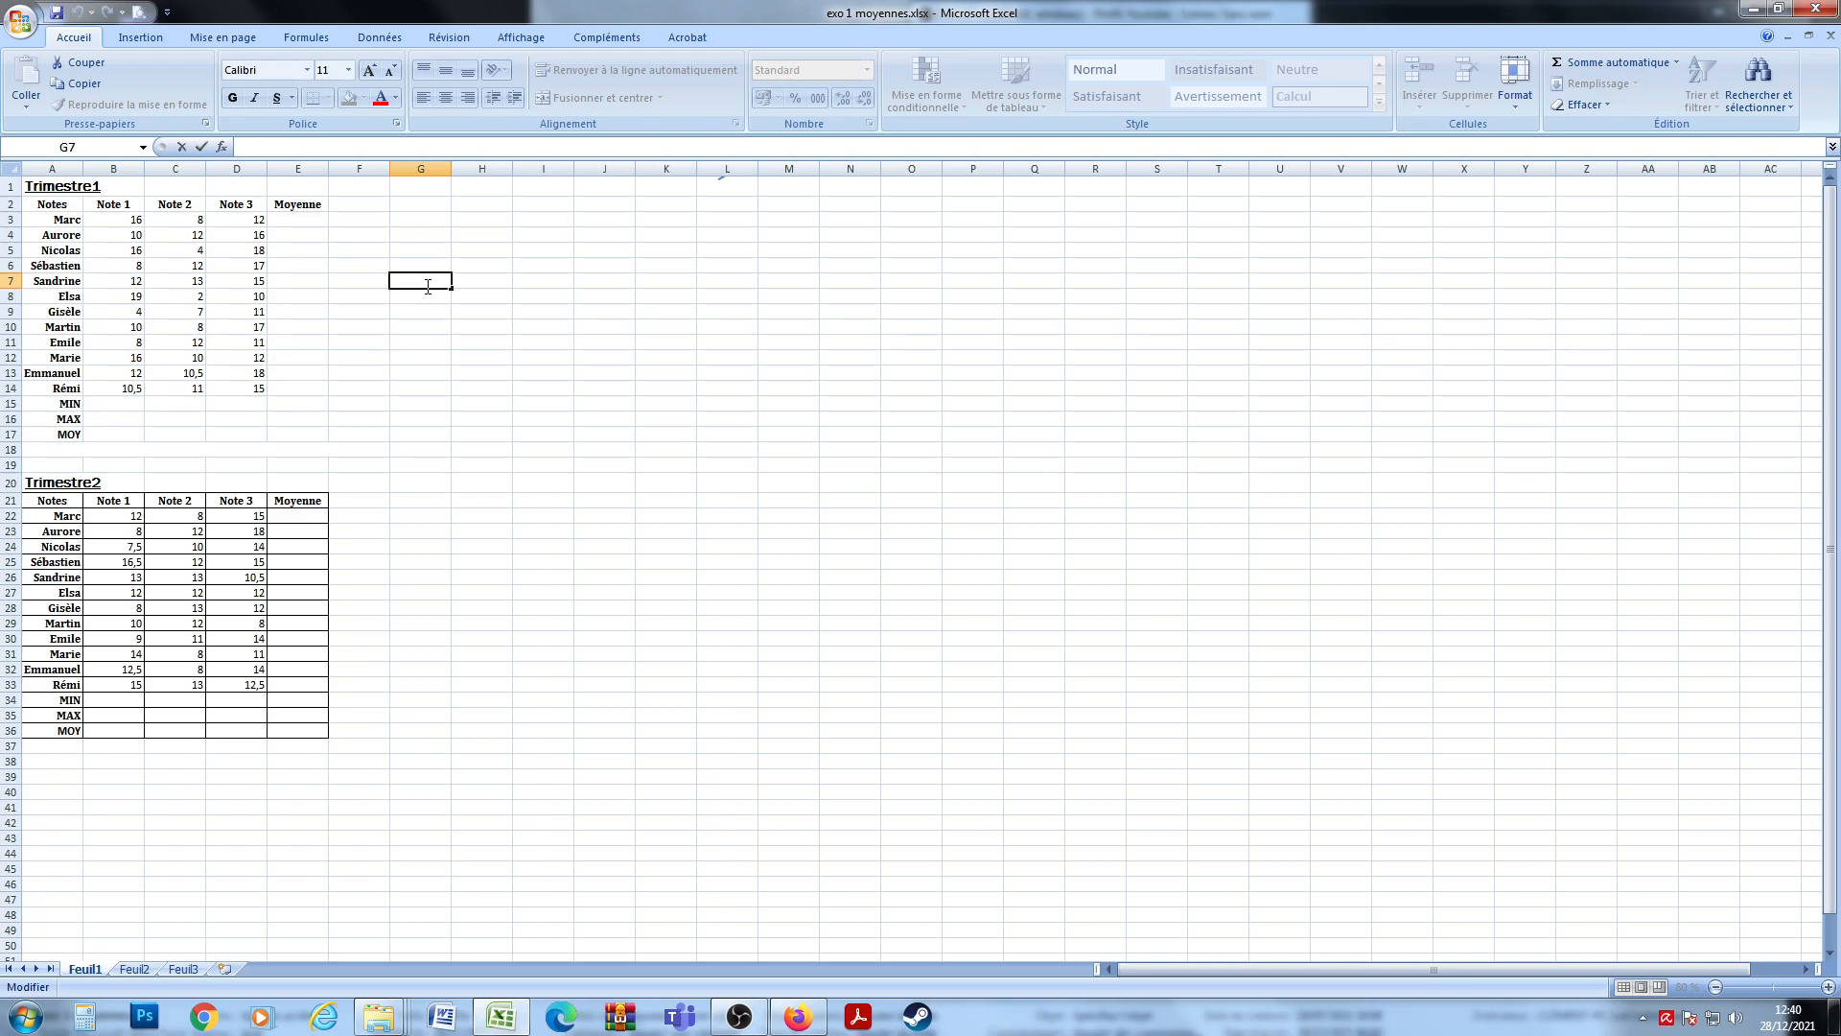
text(Coucou)
drag(452, 288, 1433, 280)
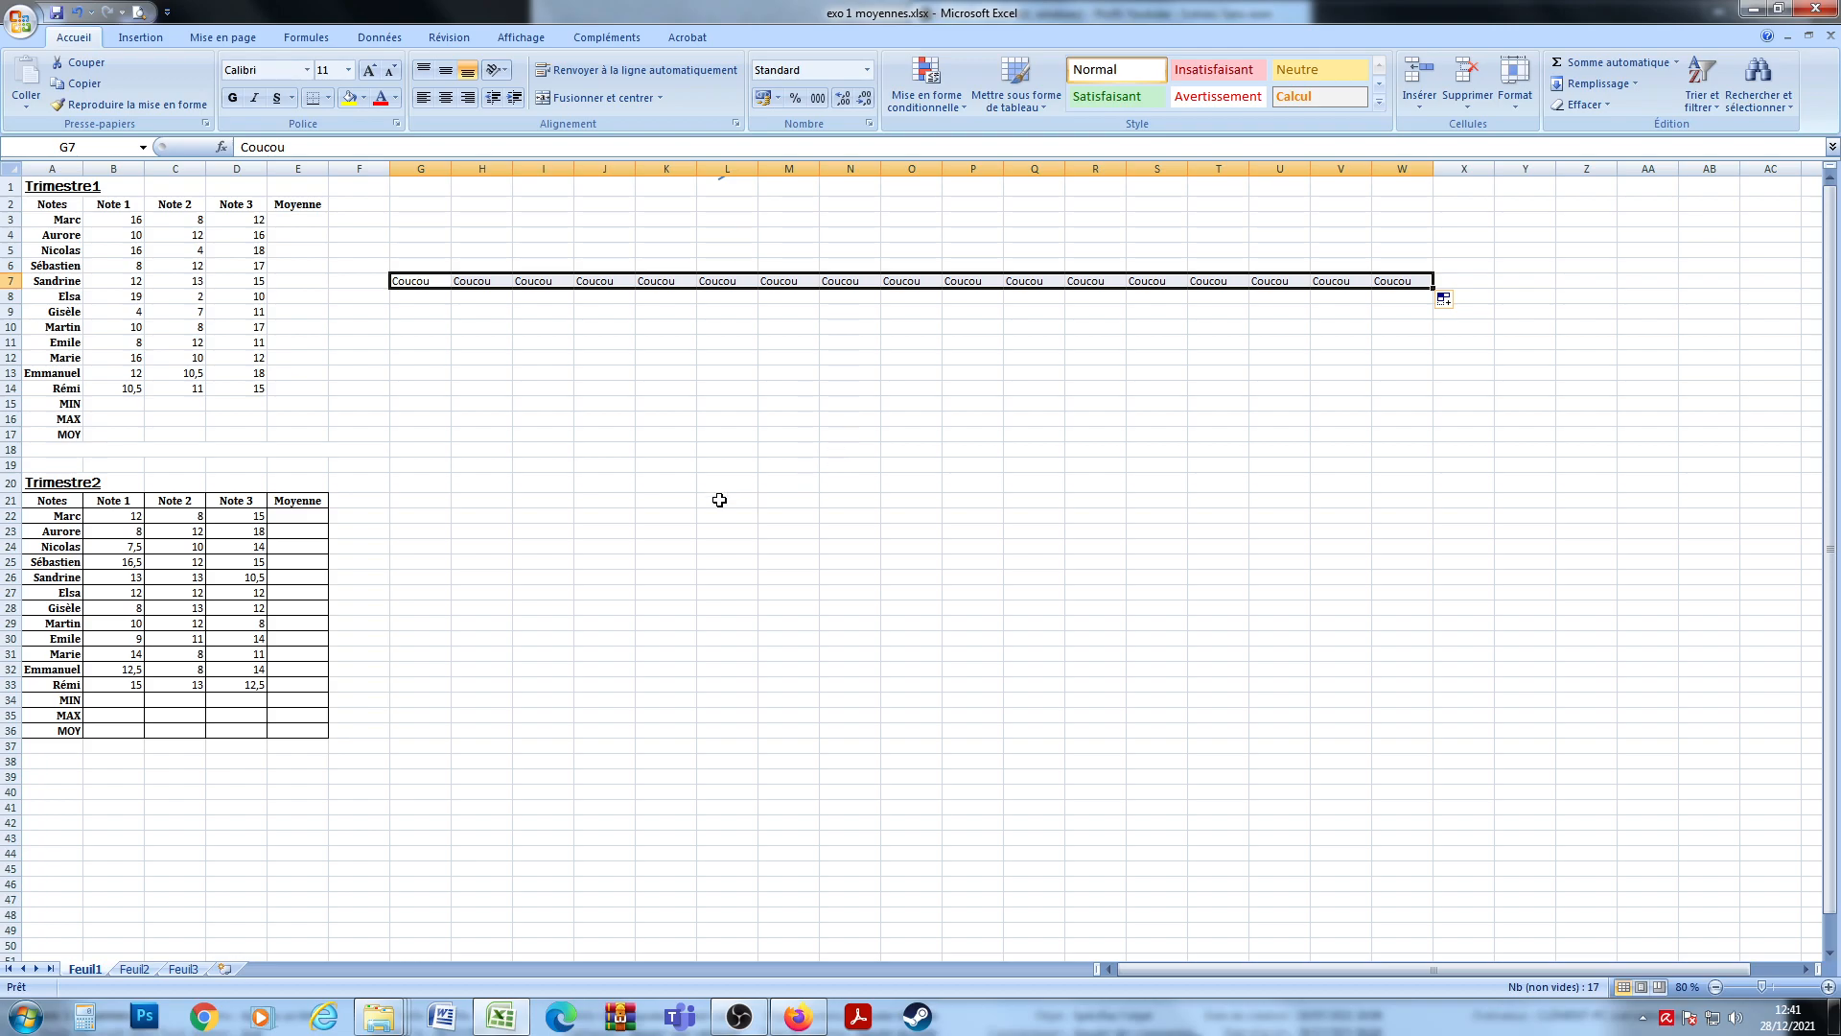
click(409, 282)
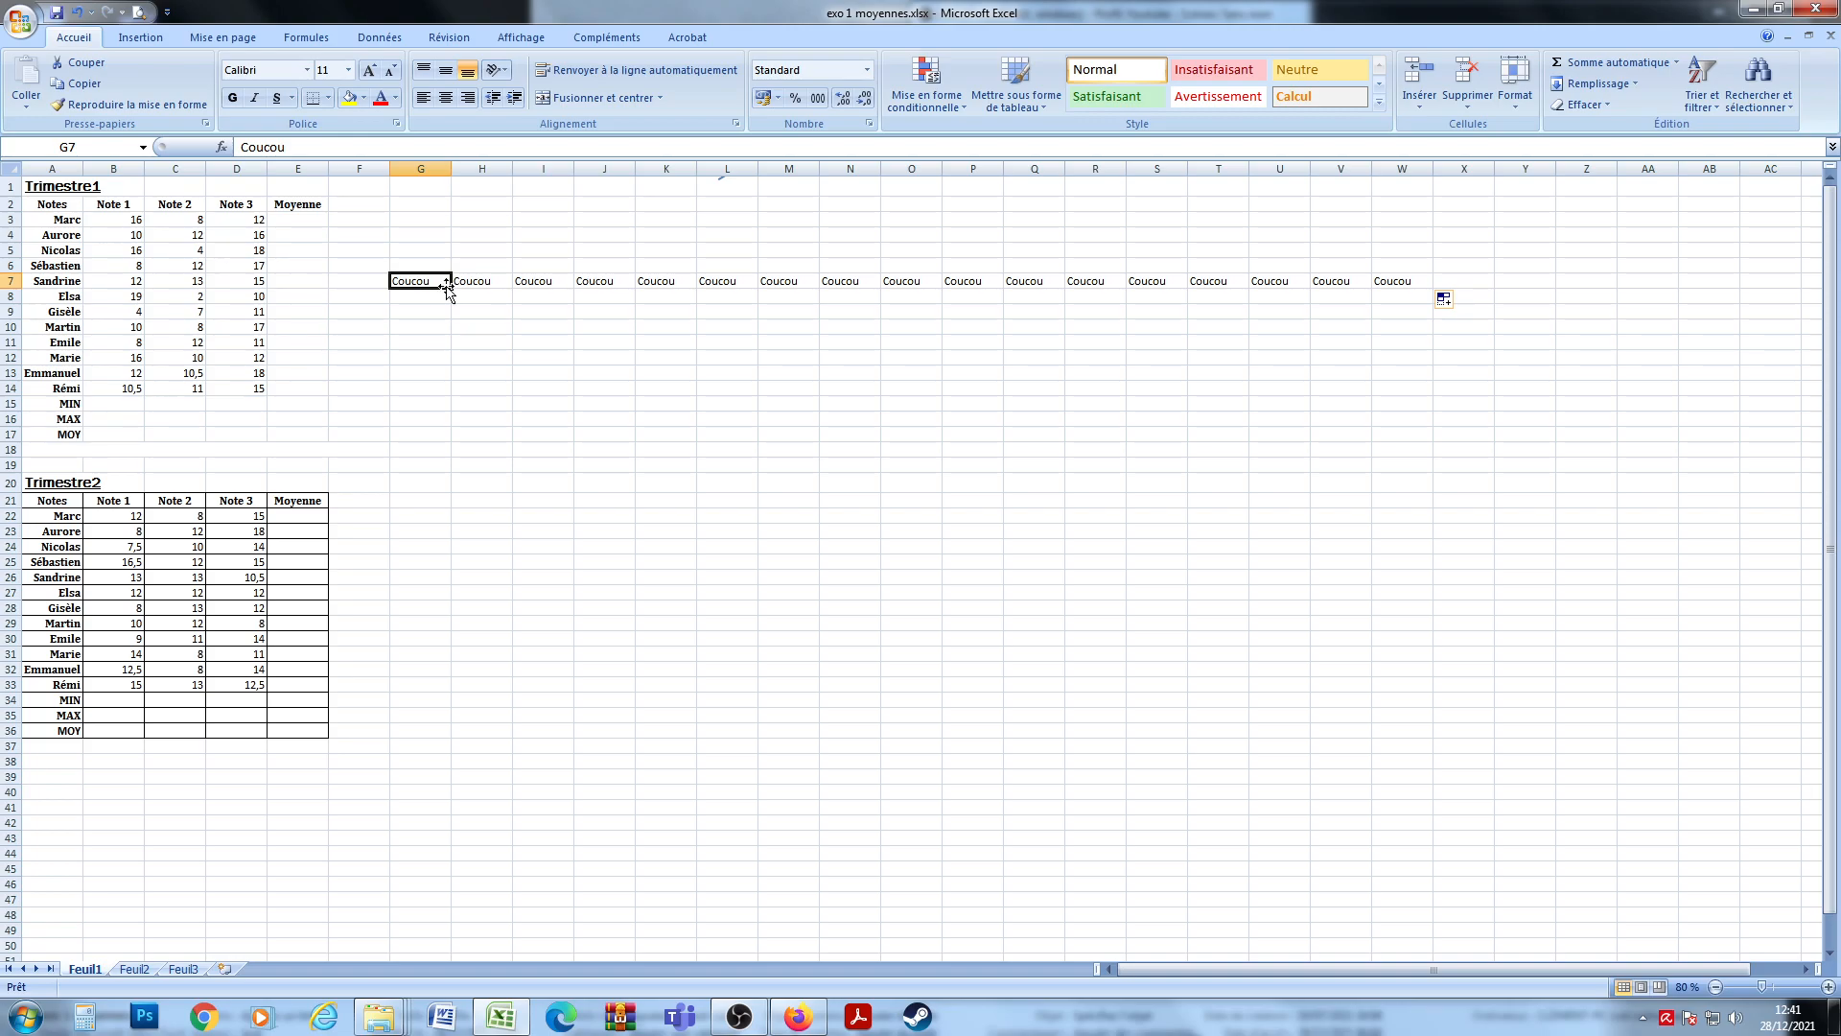
drag(452, 289, 1484, 298)
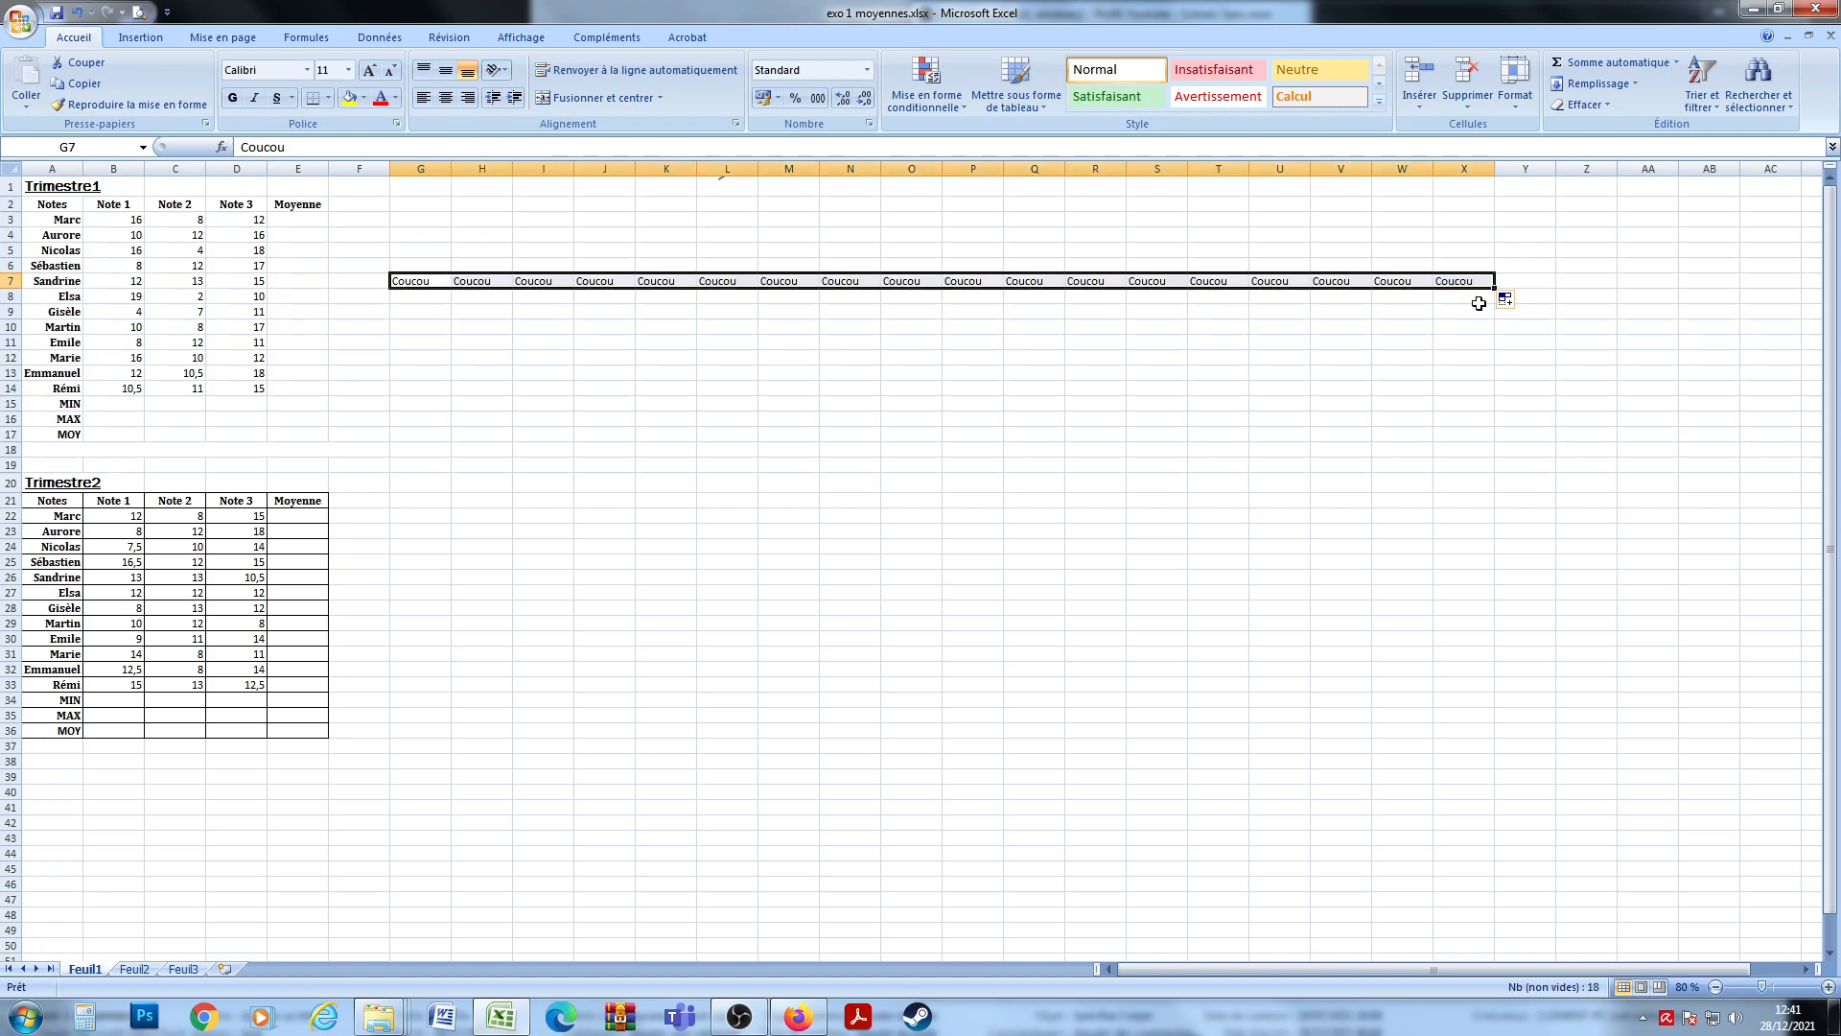
Enter "Lundi" in G9 and fill the weekday series across row 9 to R9, undoing a first, longer fill.
click(422, 310)
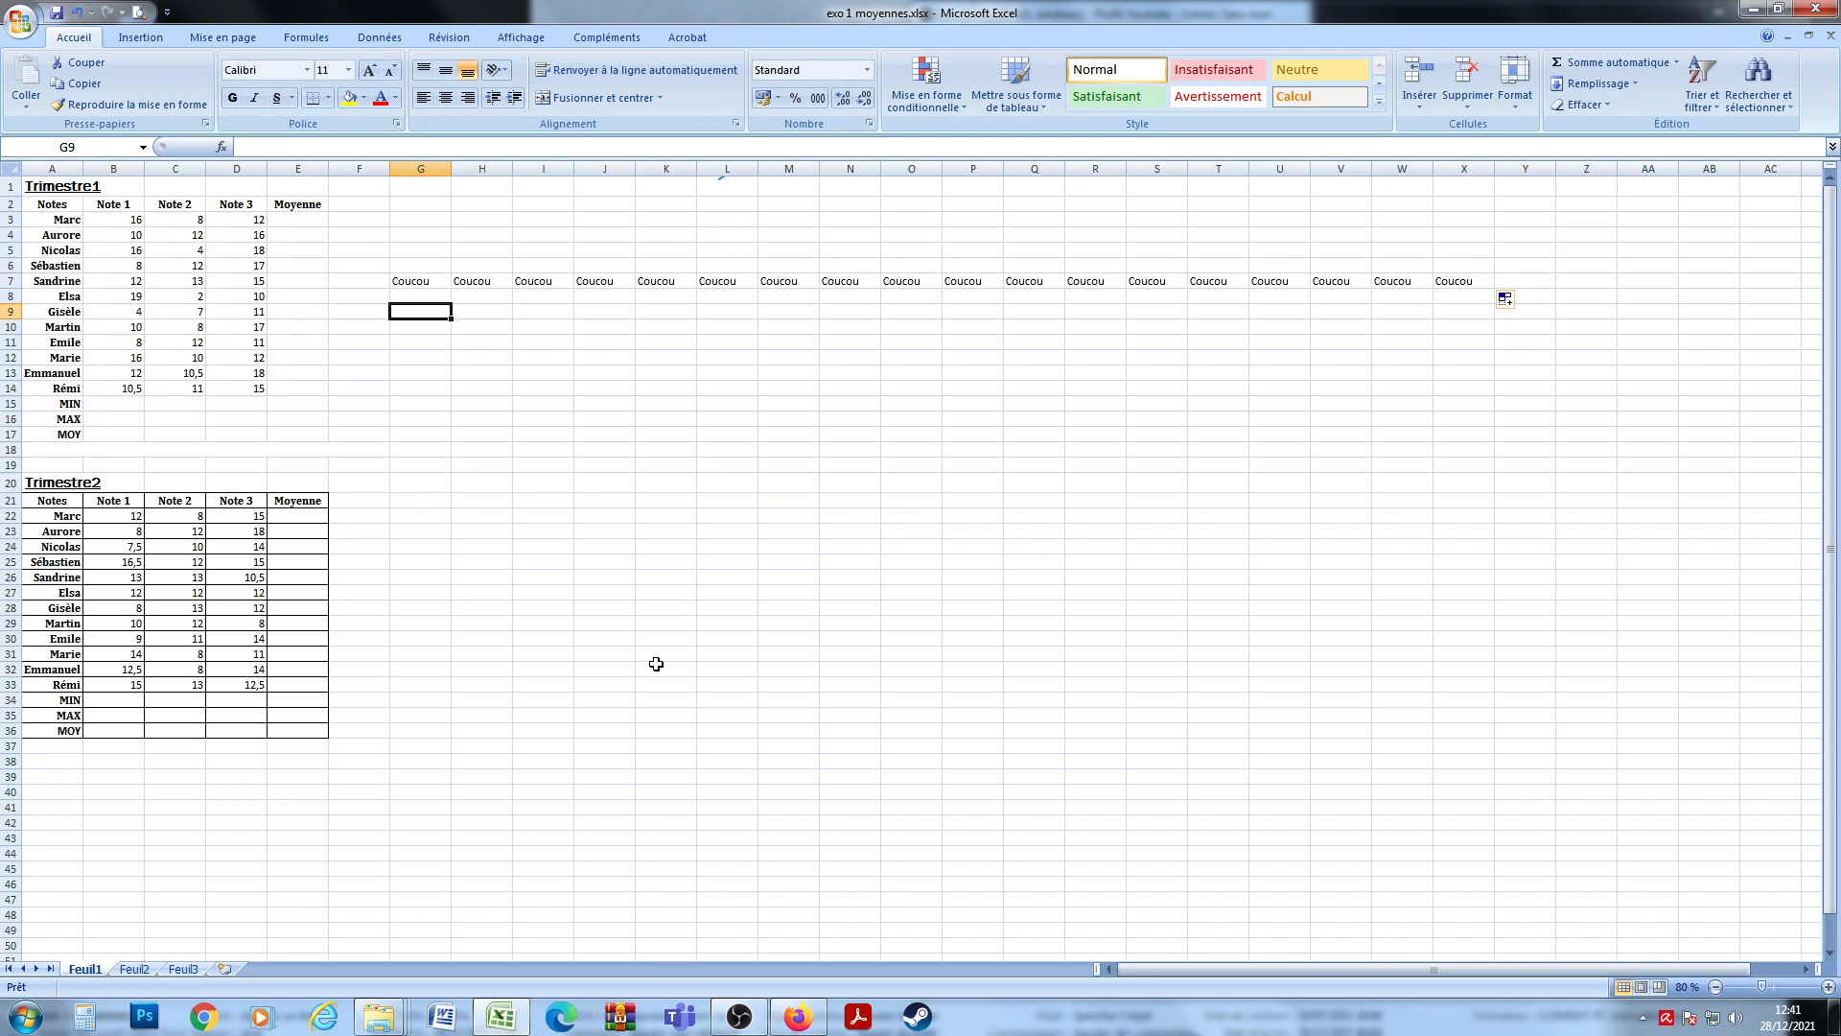
text(Lundi)
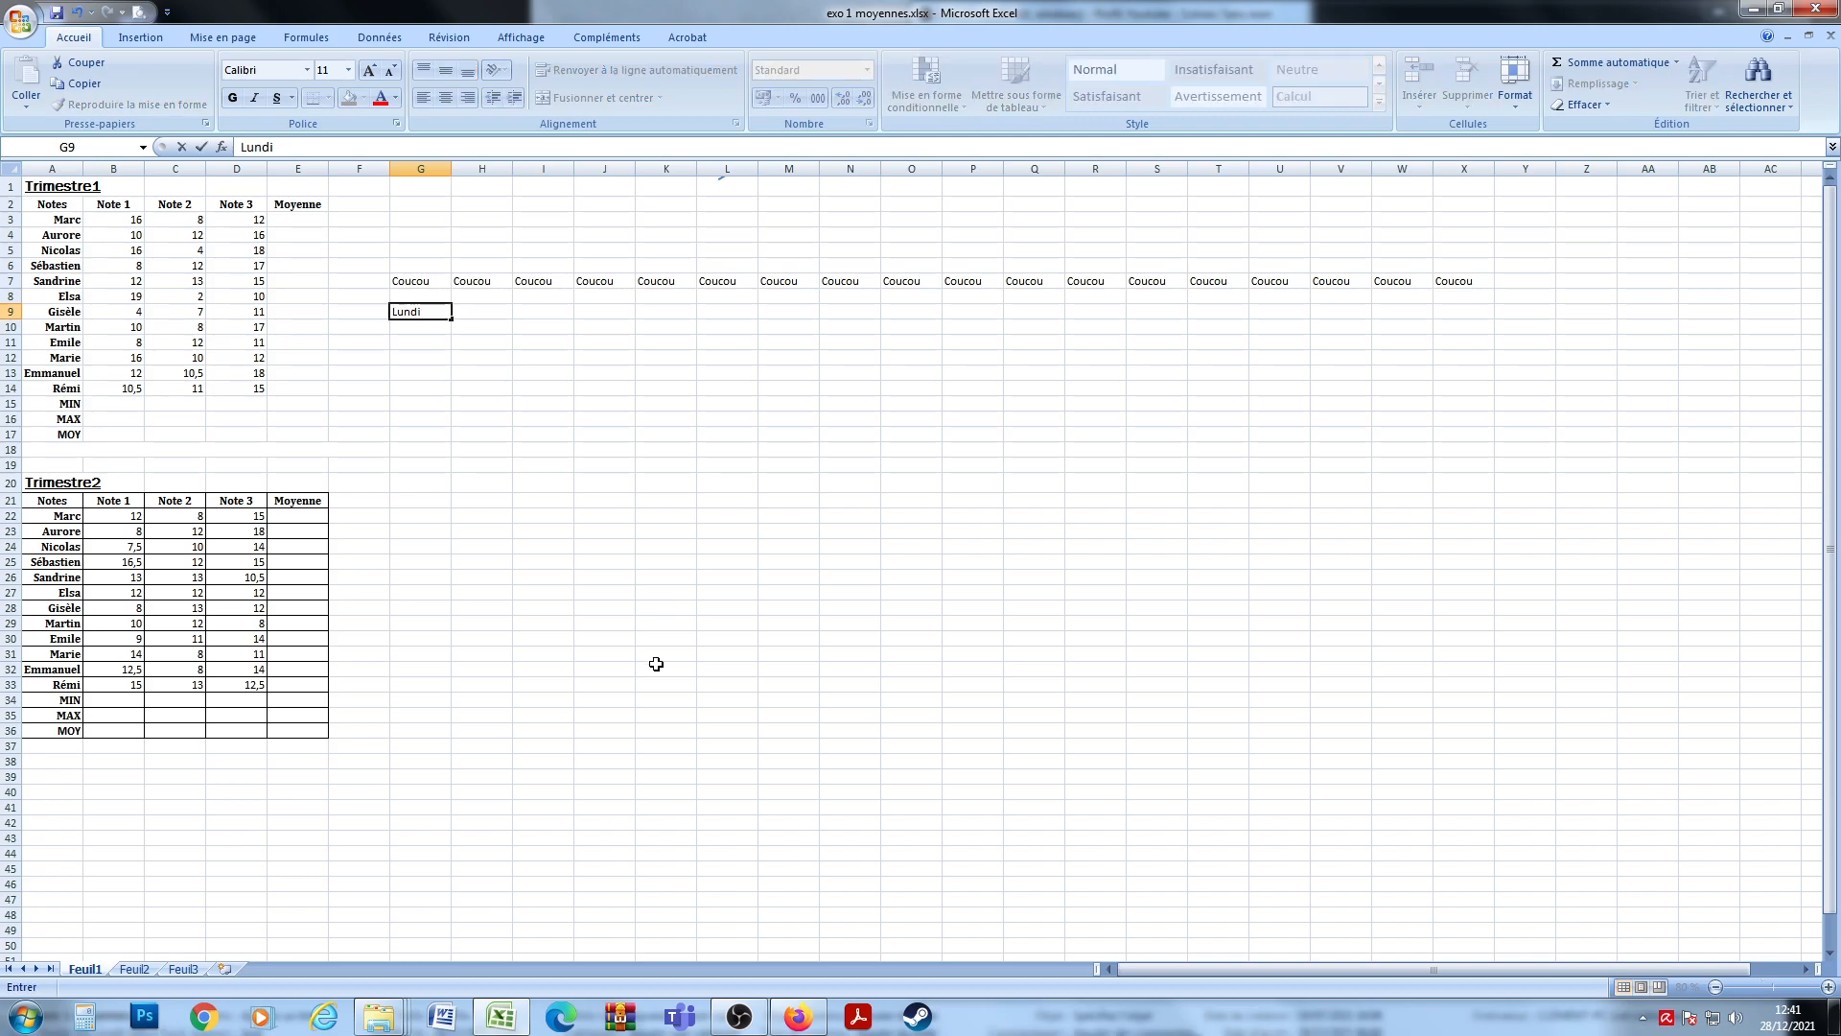
drag(452, 319, 1549, 314)
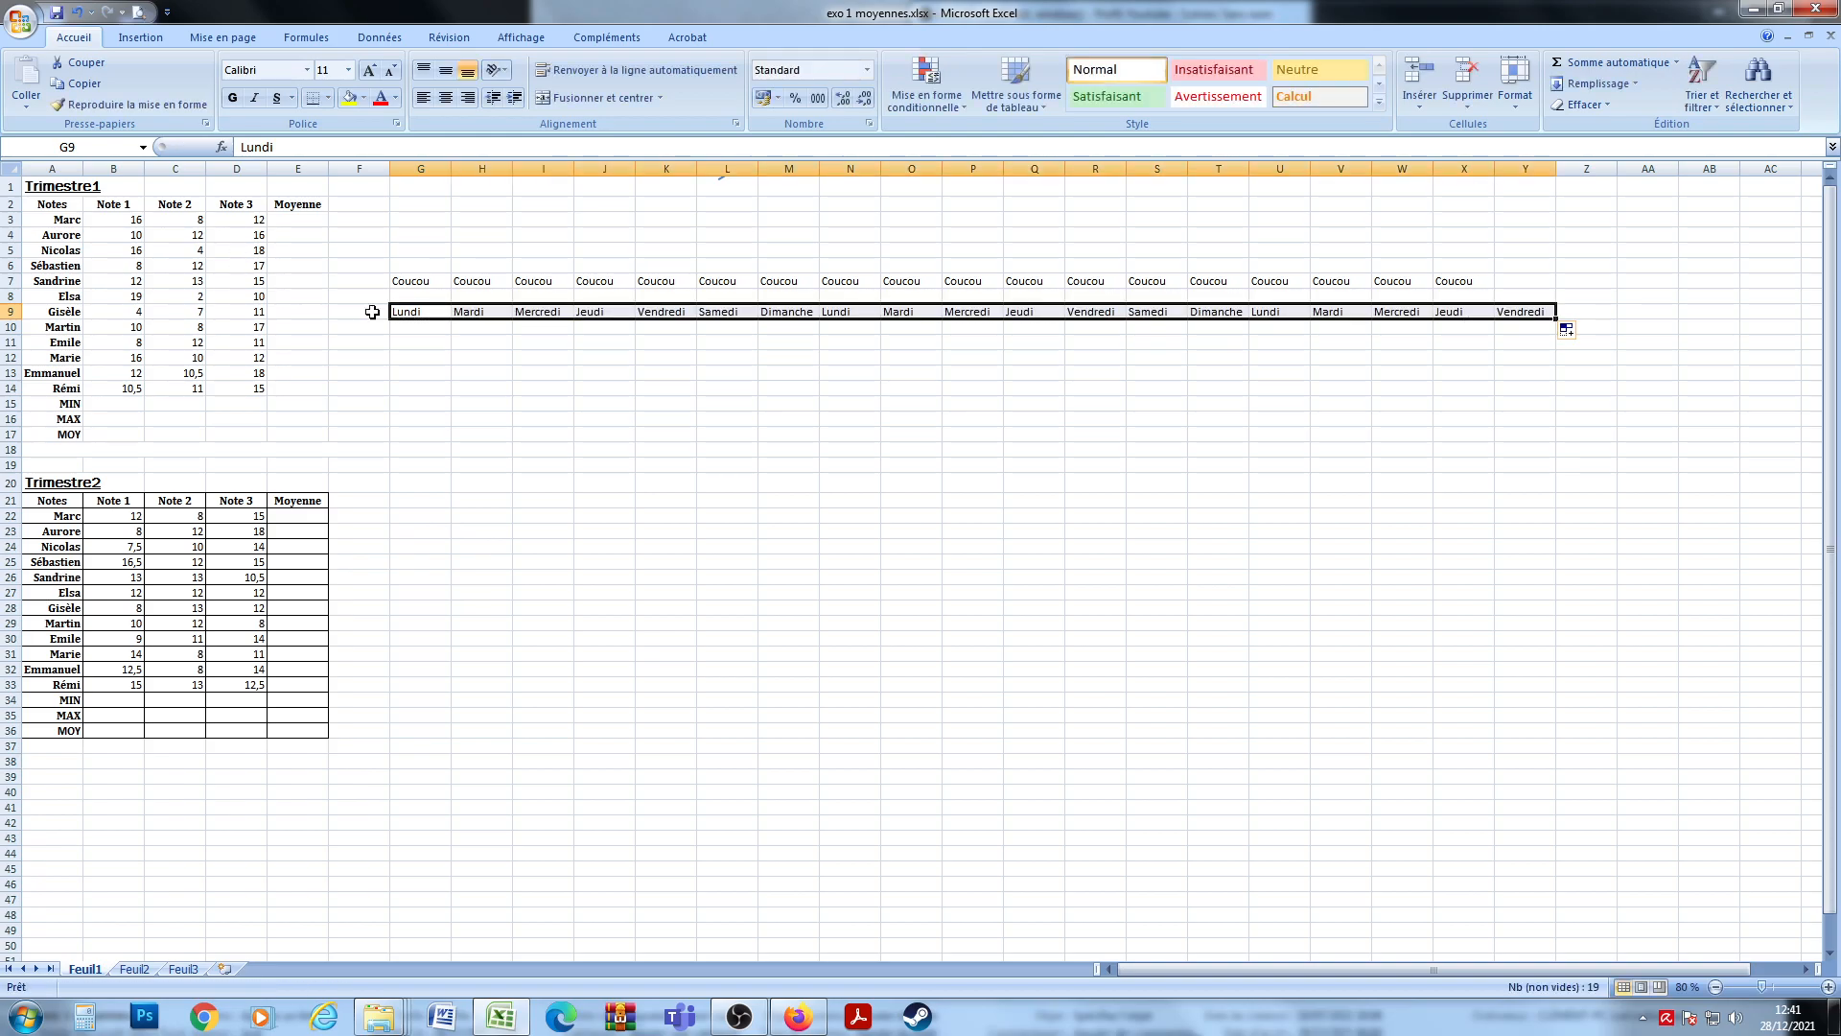
key(ctrl+z)
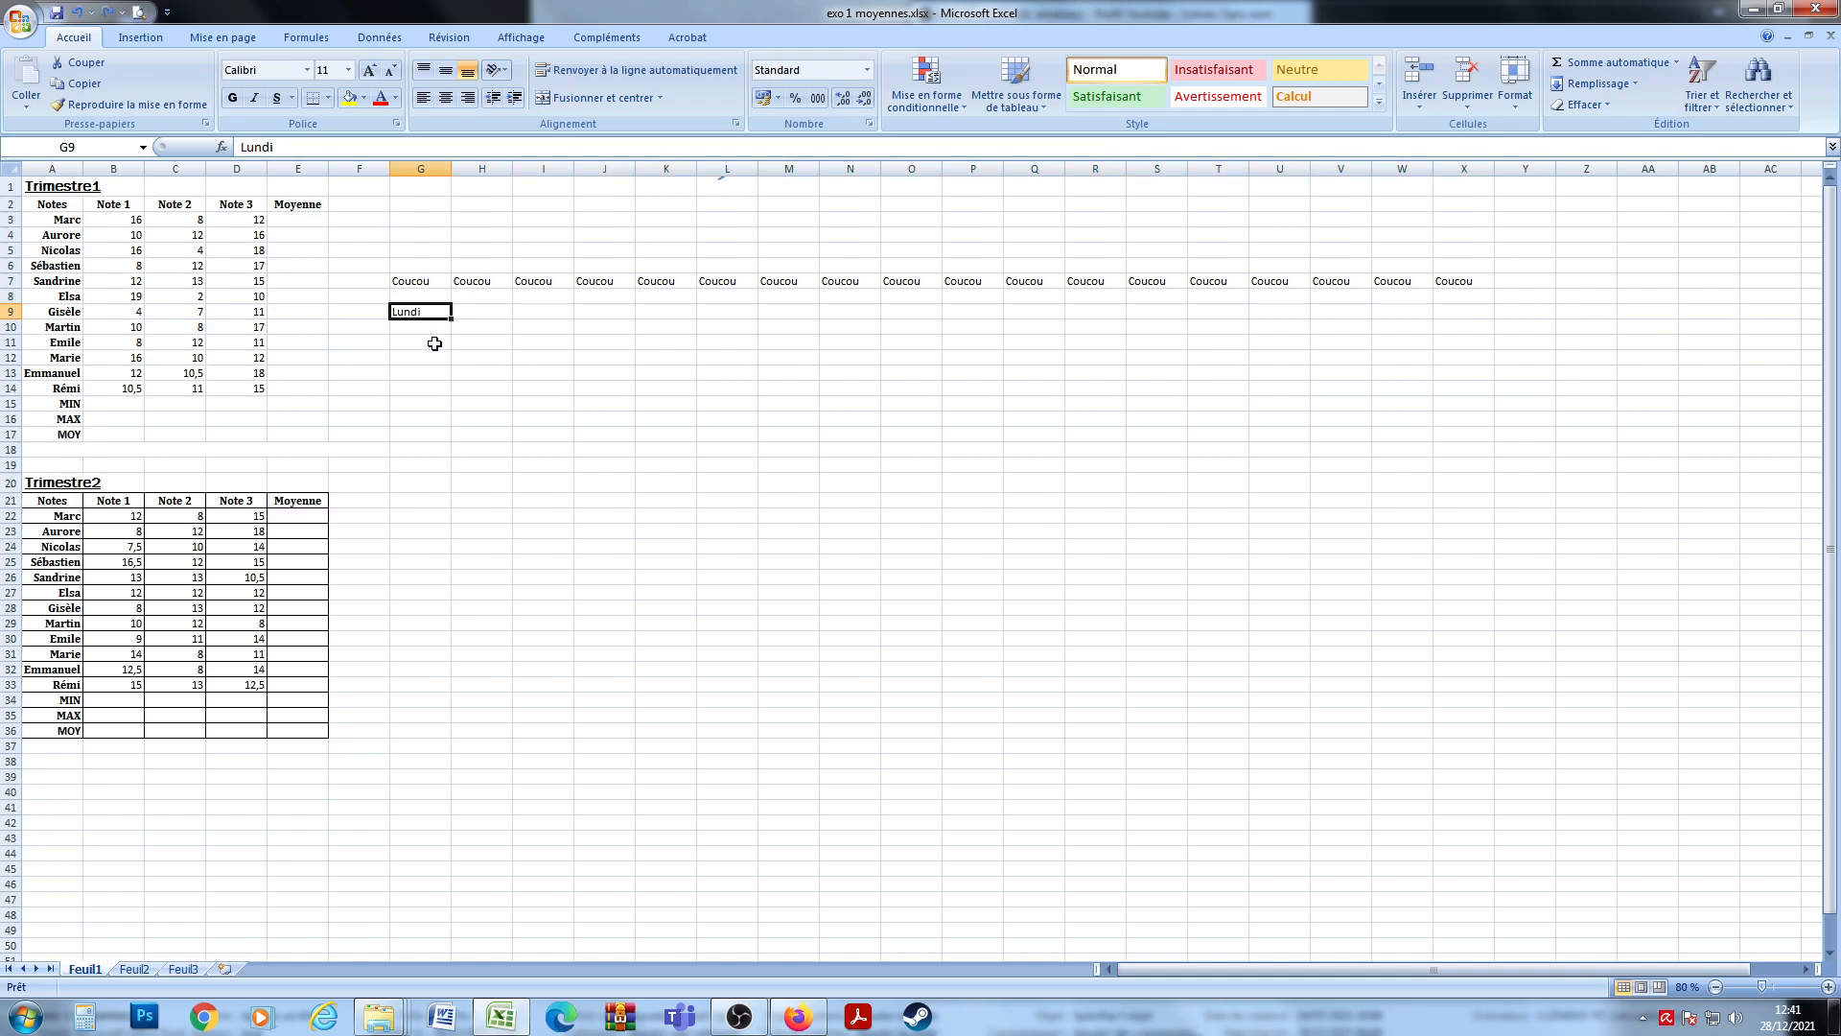
drag(452, 318, 1118, 314)
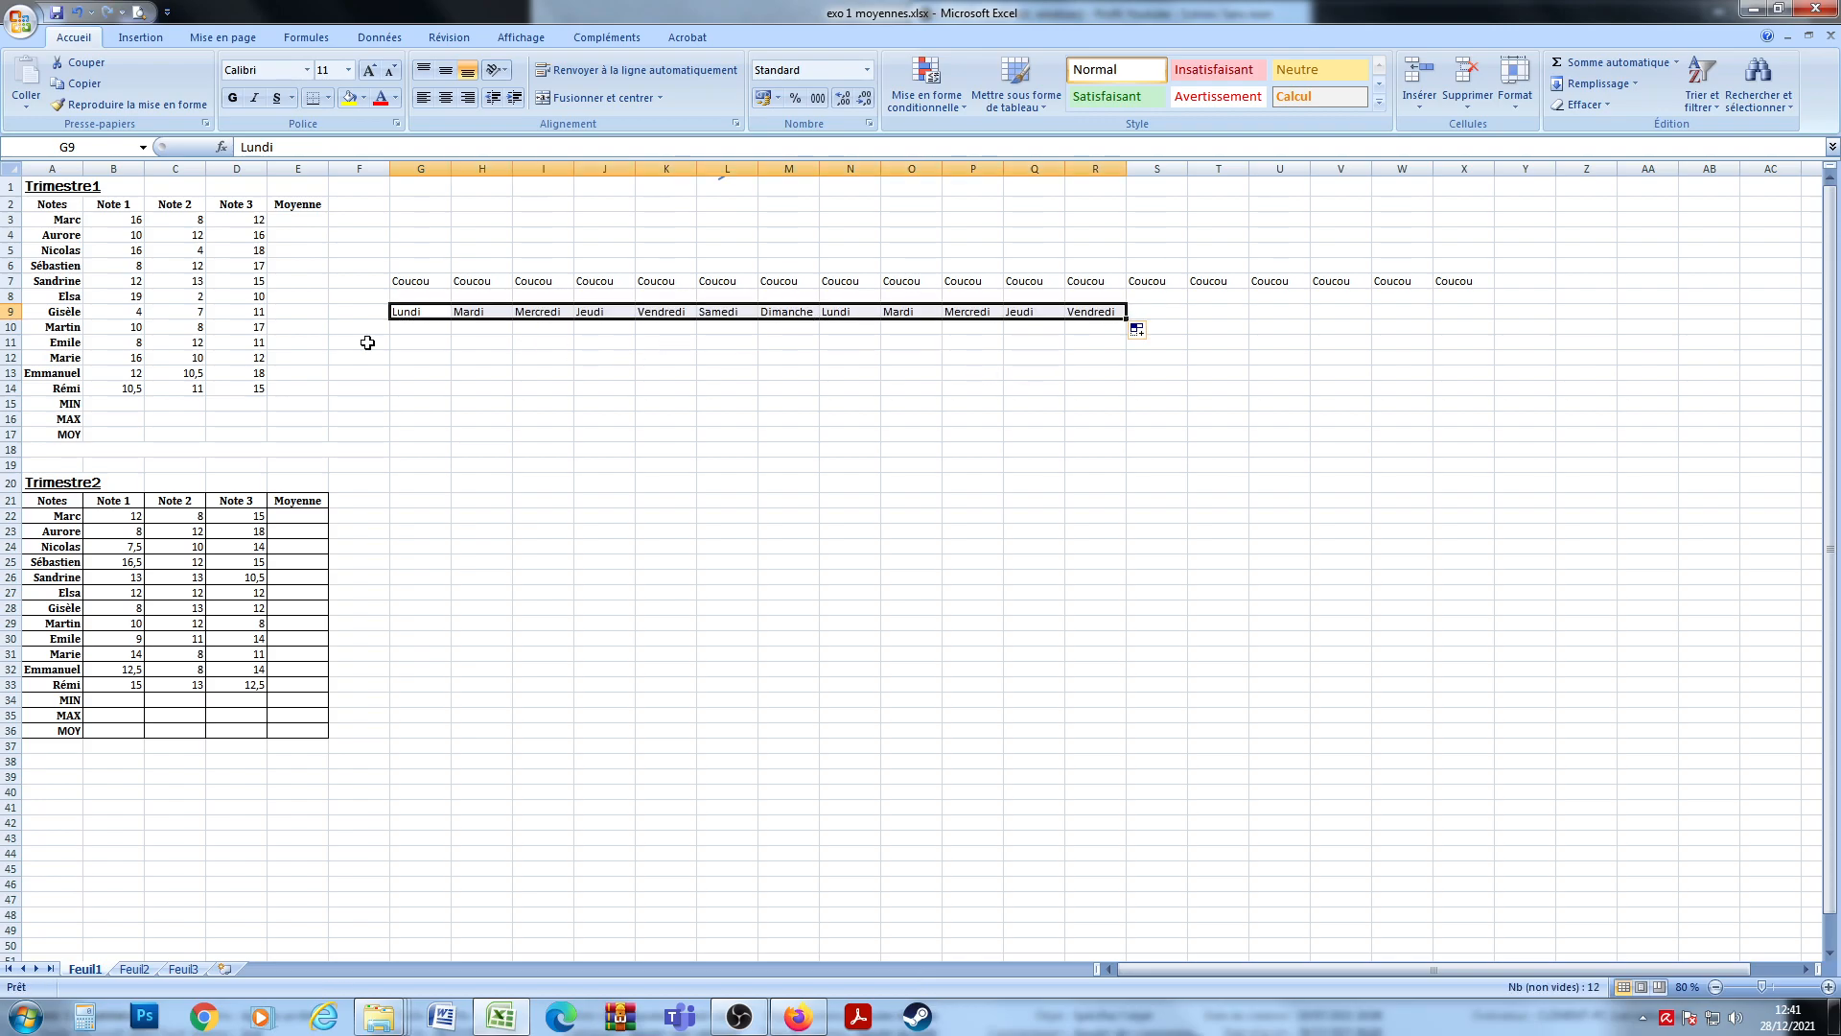
Enter "Septembre" in G11 and fill the month series across row 11 to AB11.
click(413, 343)
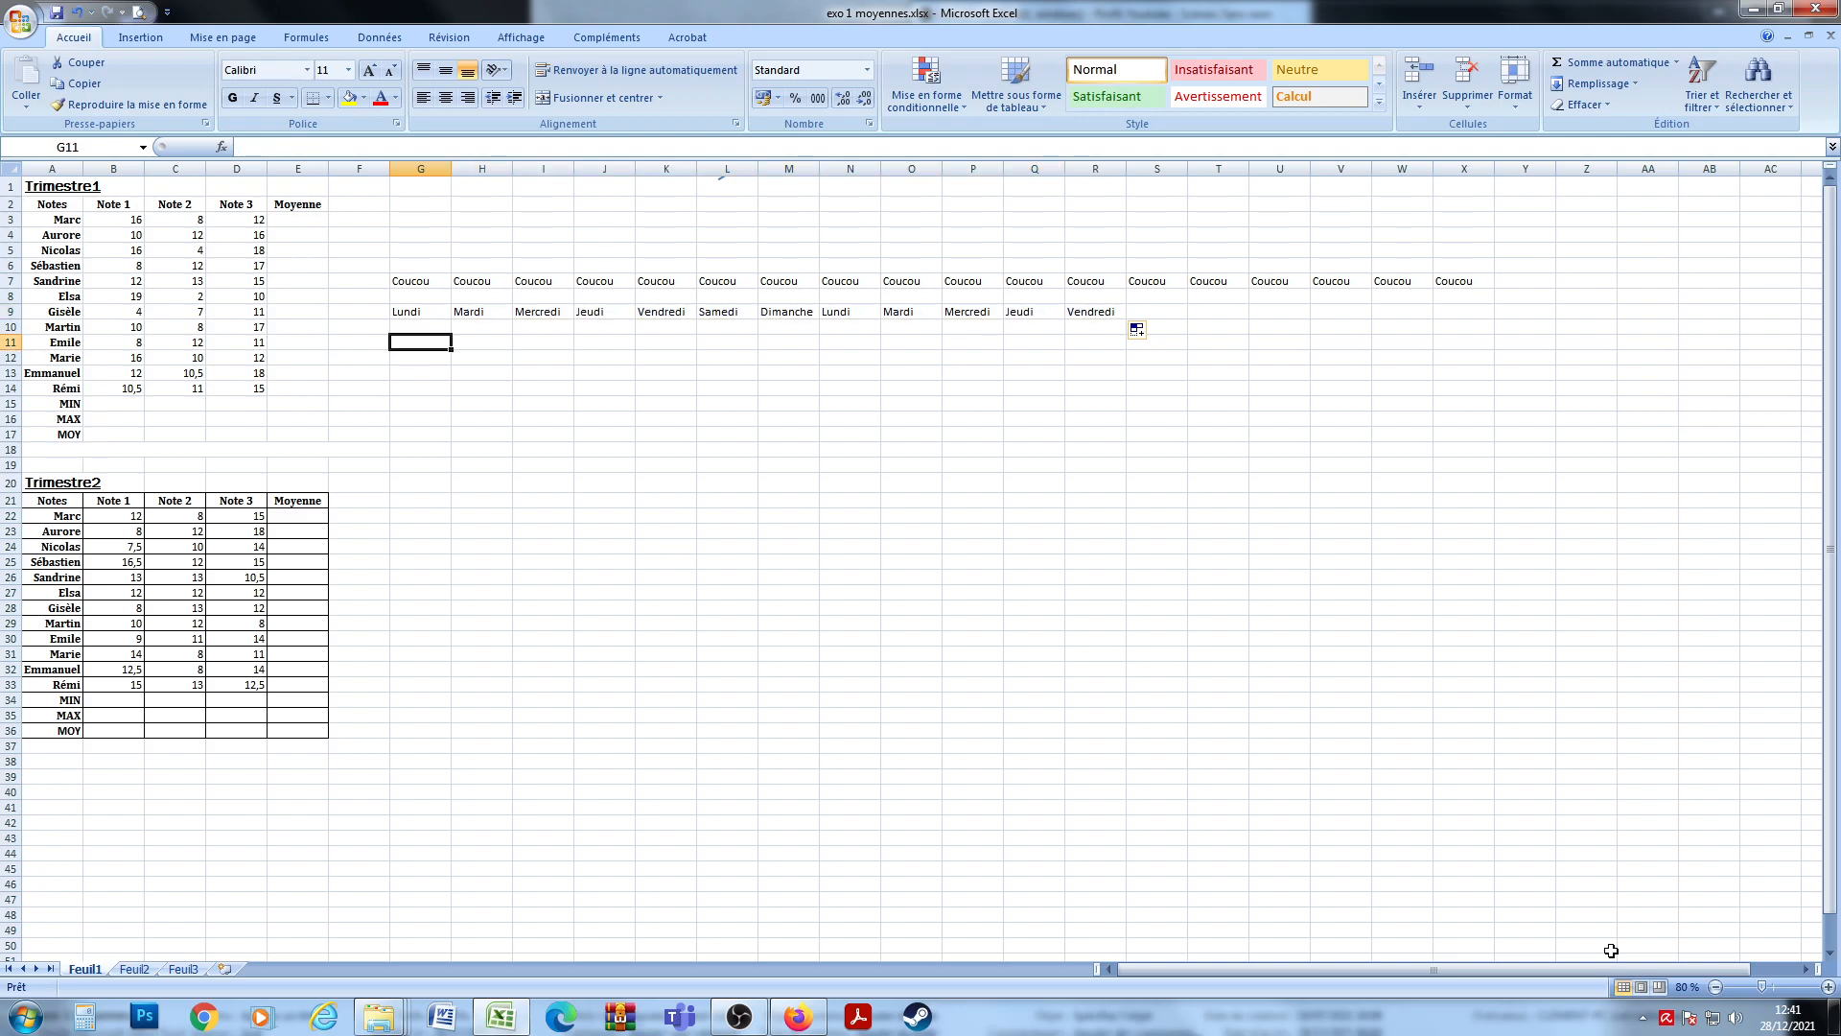
text(Septeme)
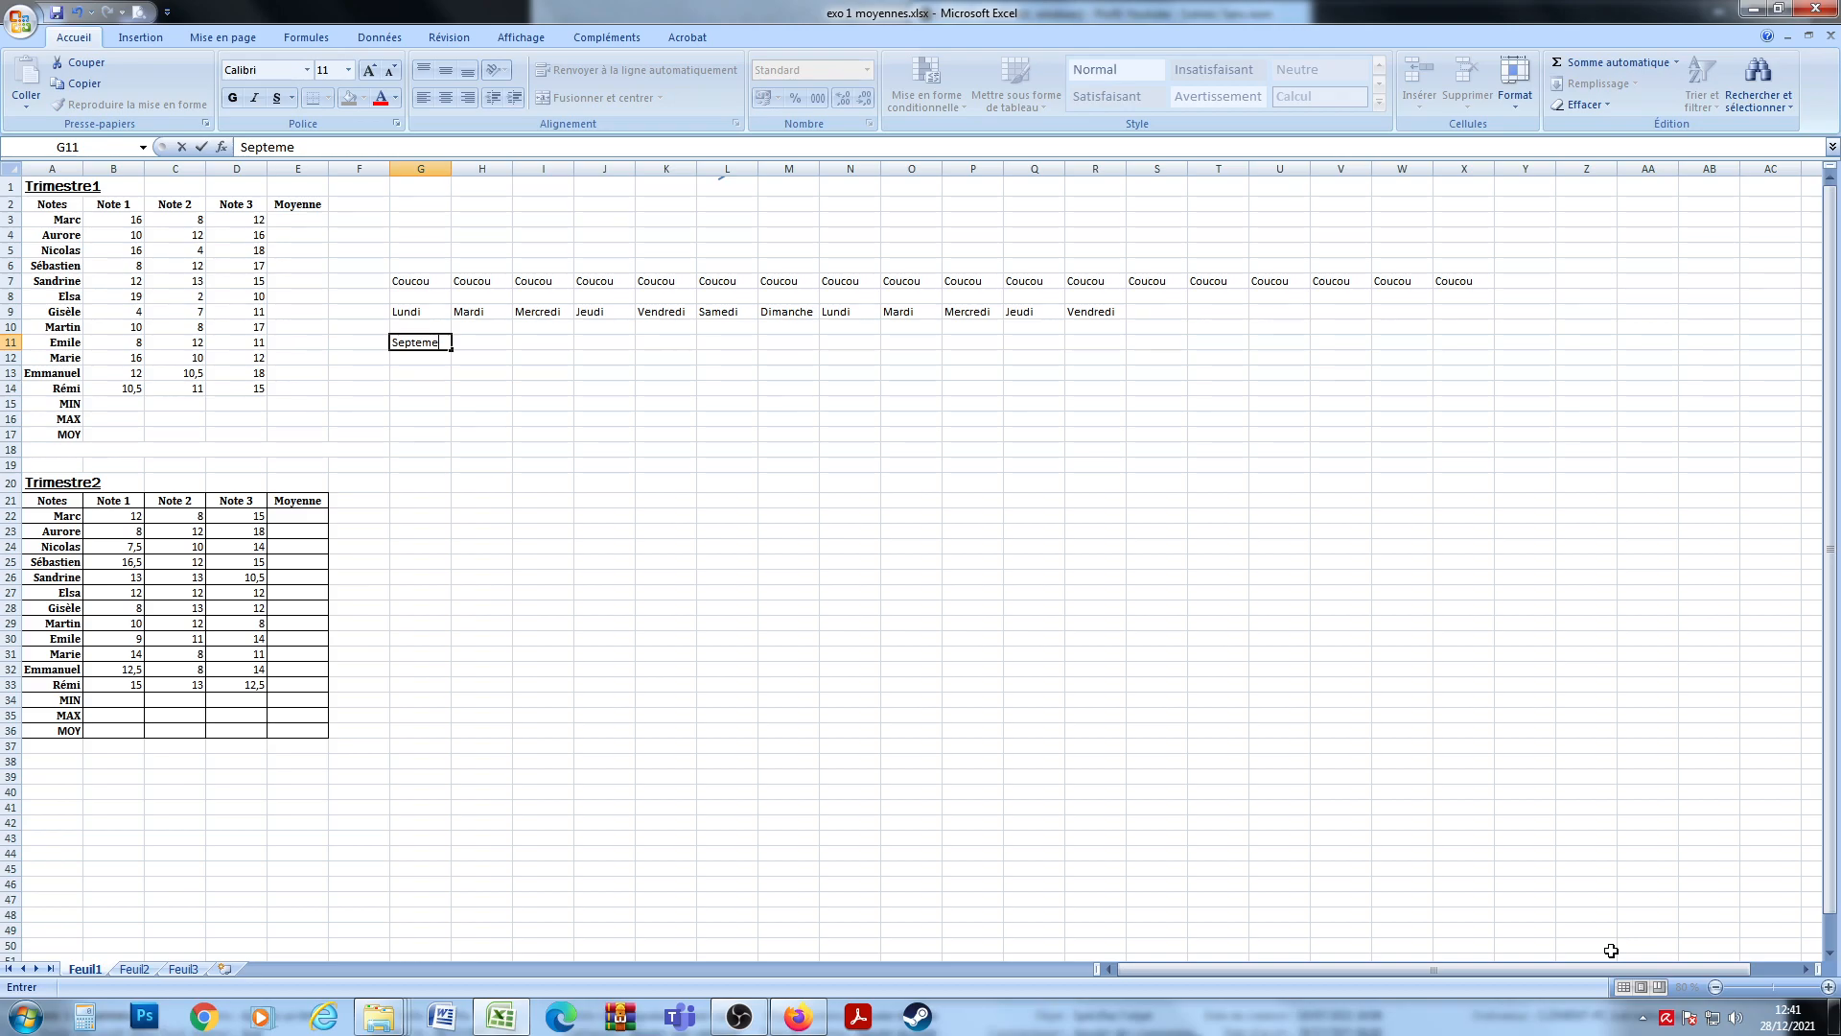
text(bre)
click(295, 146)
key(BackSpace)
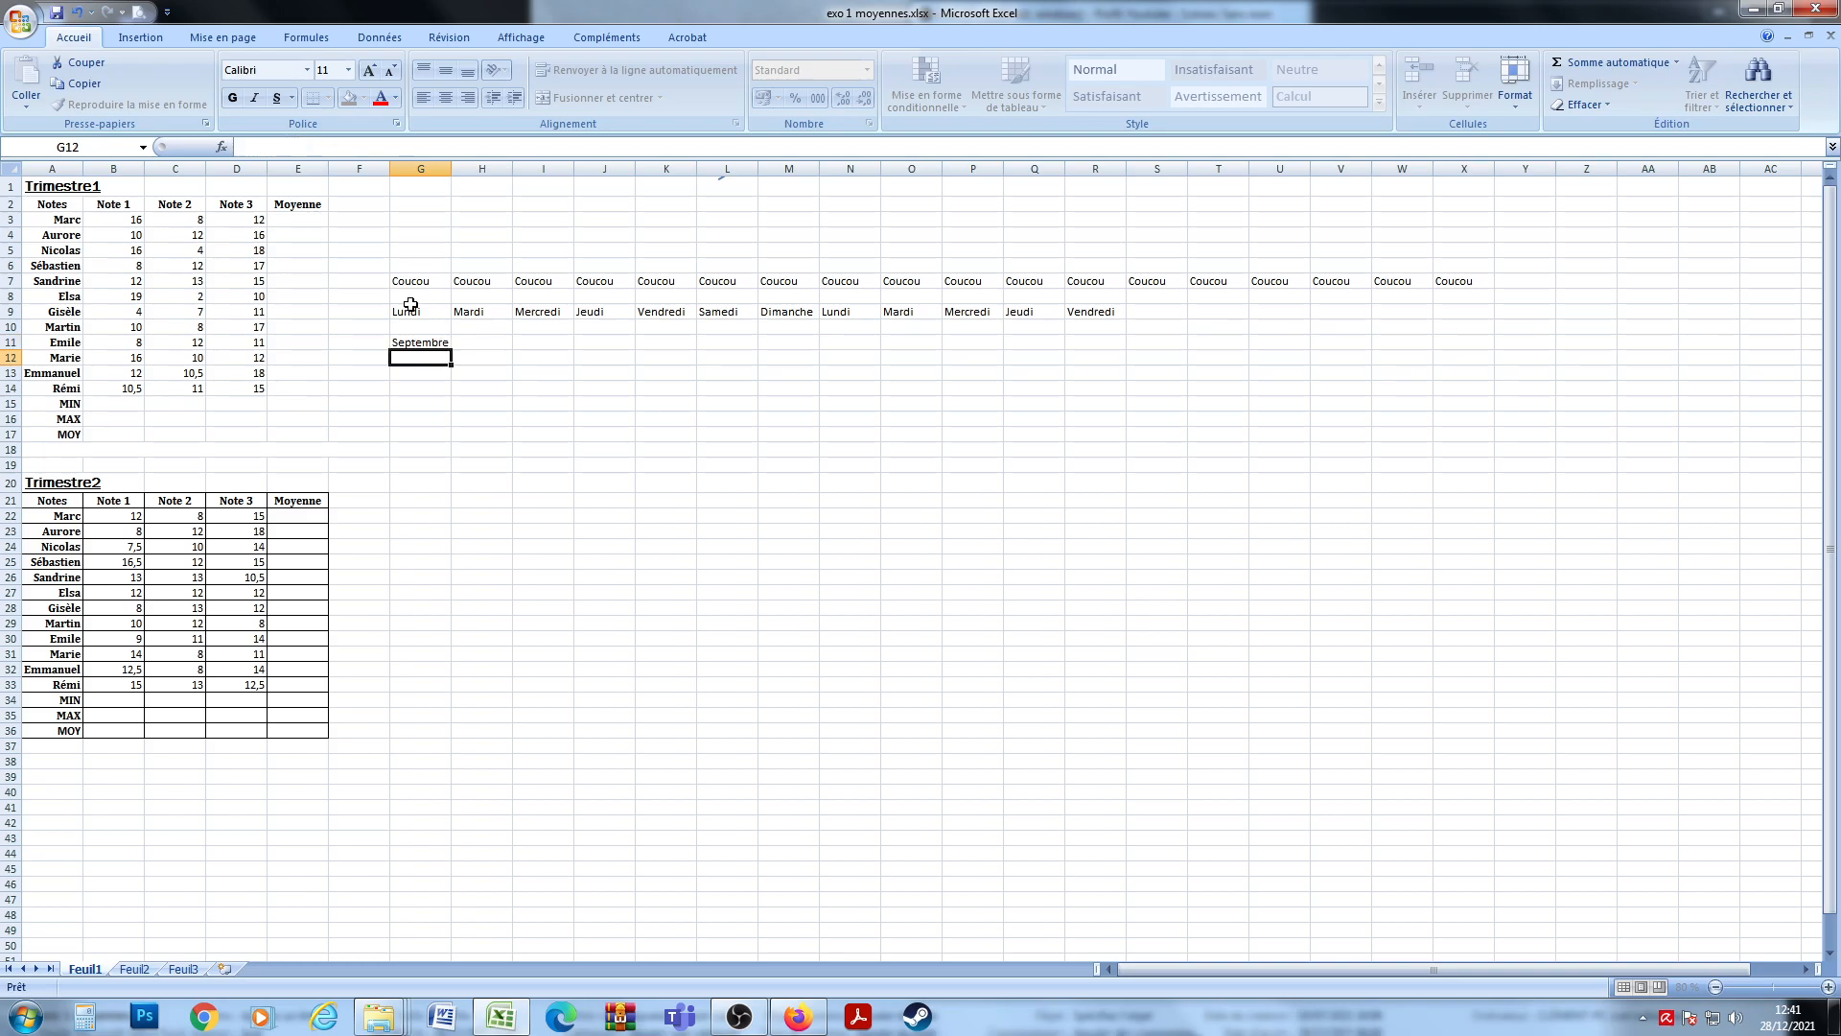
key(Return)
click(412, 342)
drag(450, 349, 1723, 360)
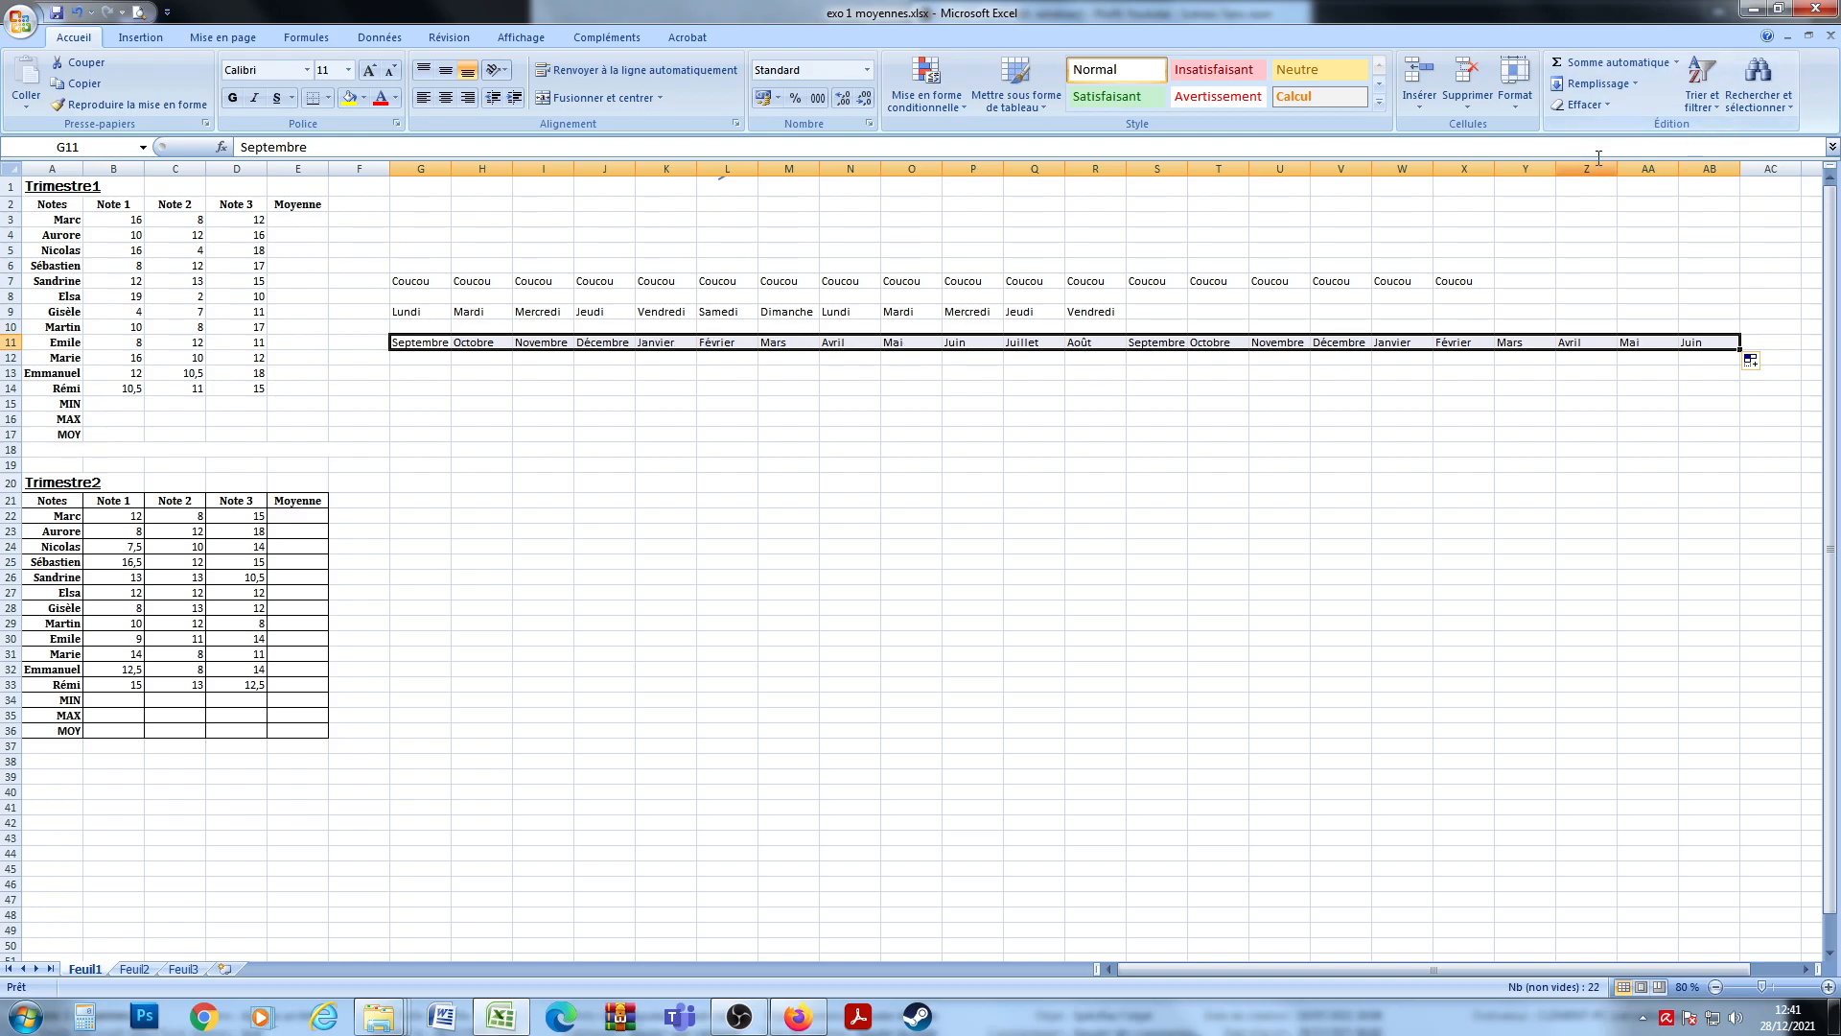
Enter the date 28/12 in cell H10, under Mardi.
click(432, 326)
click(484, 328)
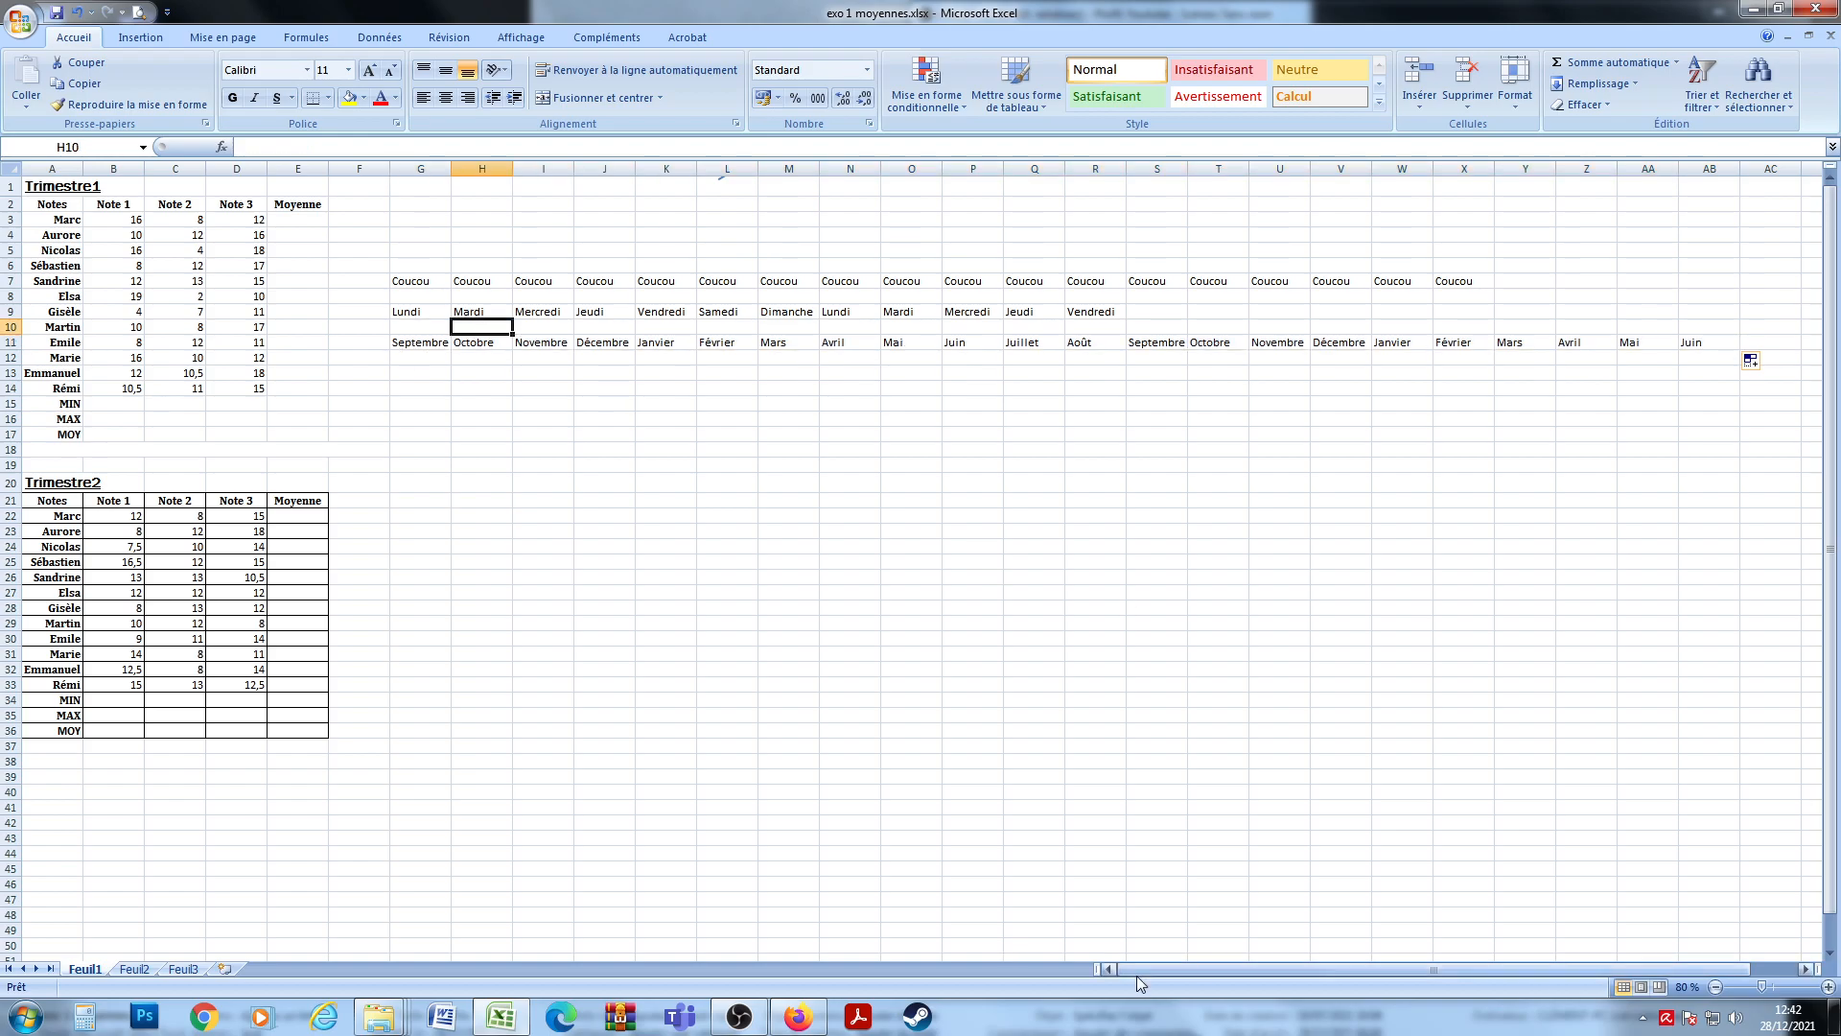
text(28/120)
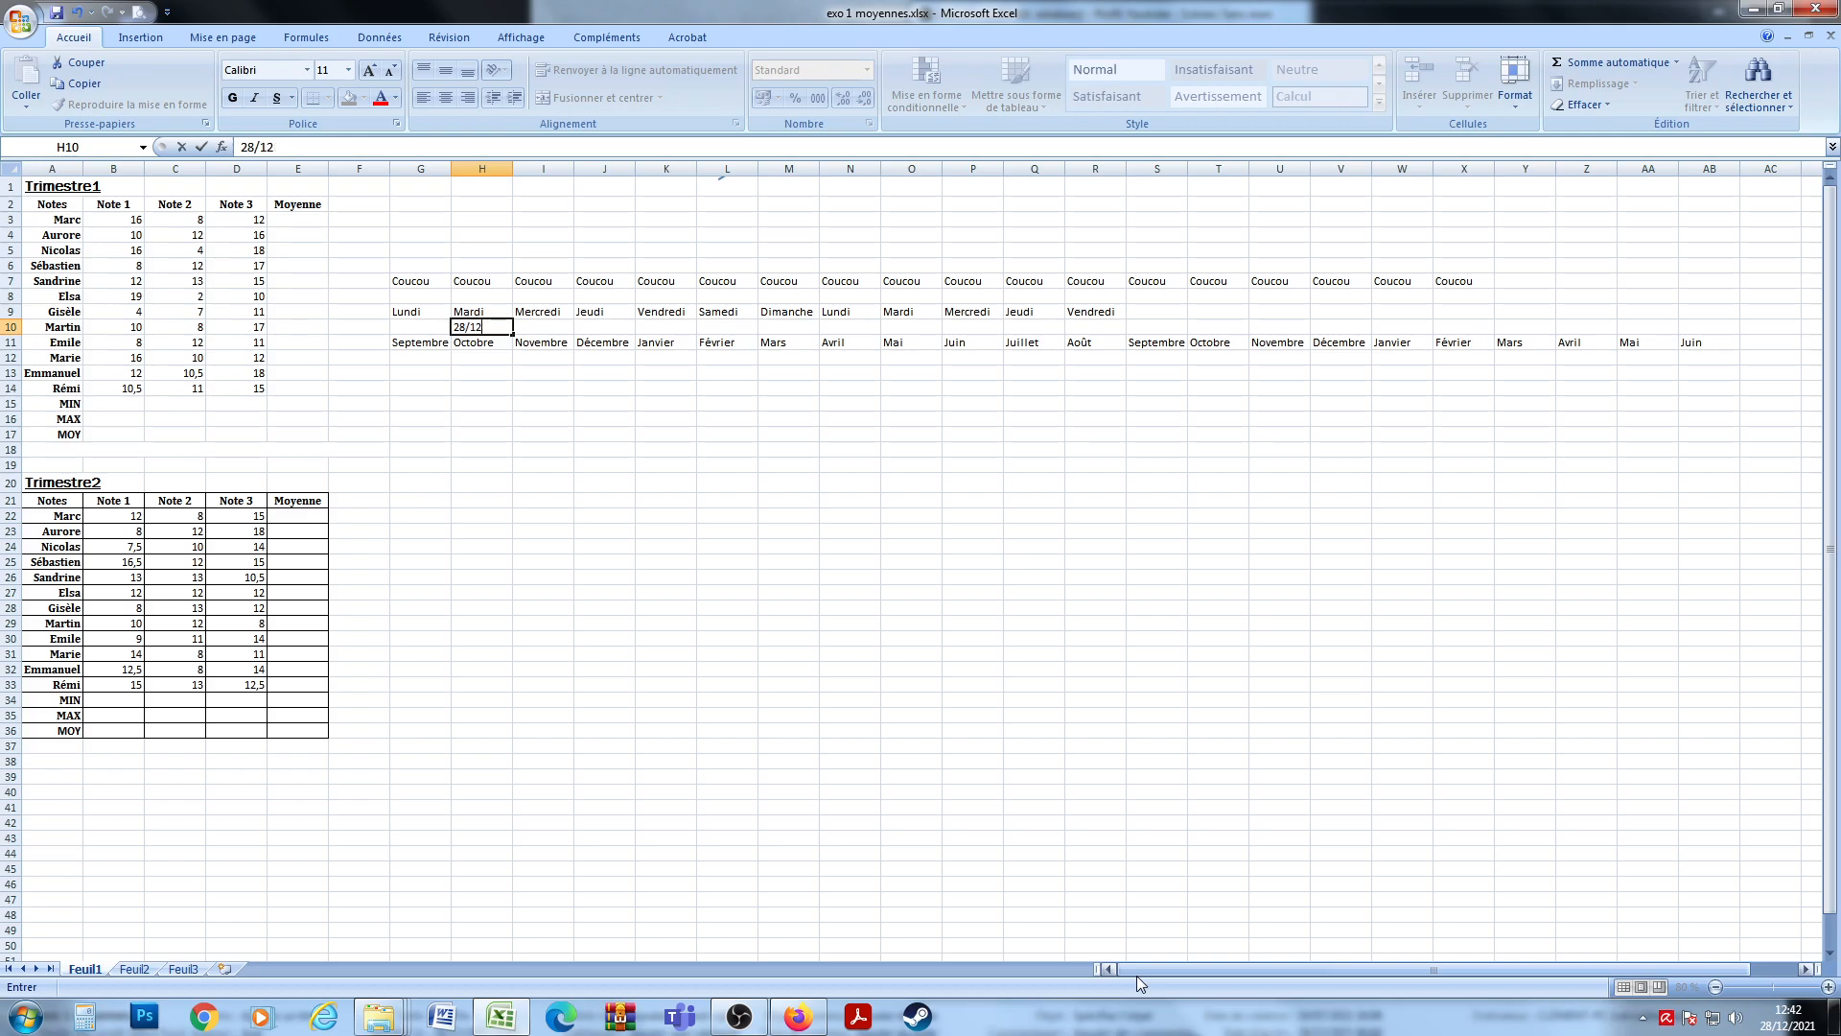
key(Return)
Delete the cells G11:AD13 containing the month series, shifting the remaining cells left.
drag(411, 367, 1430, 379)
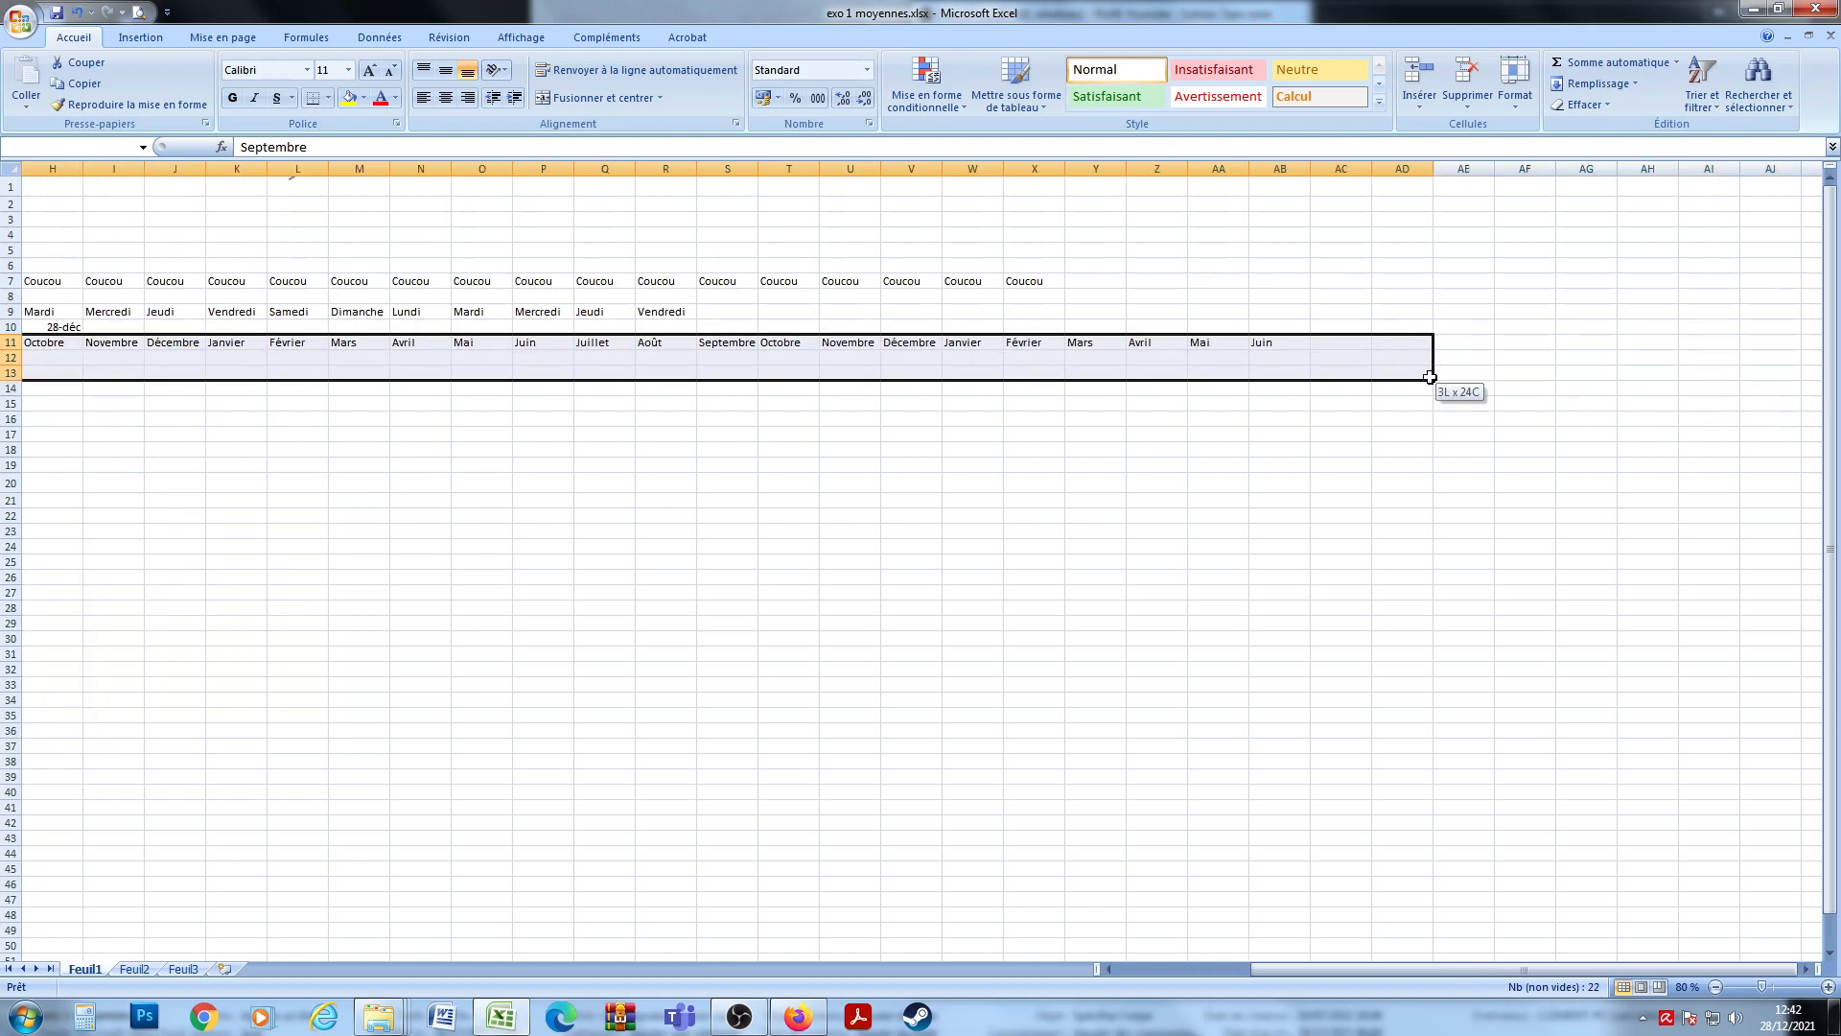
right_click(1346, 368)
click(1304, 465)
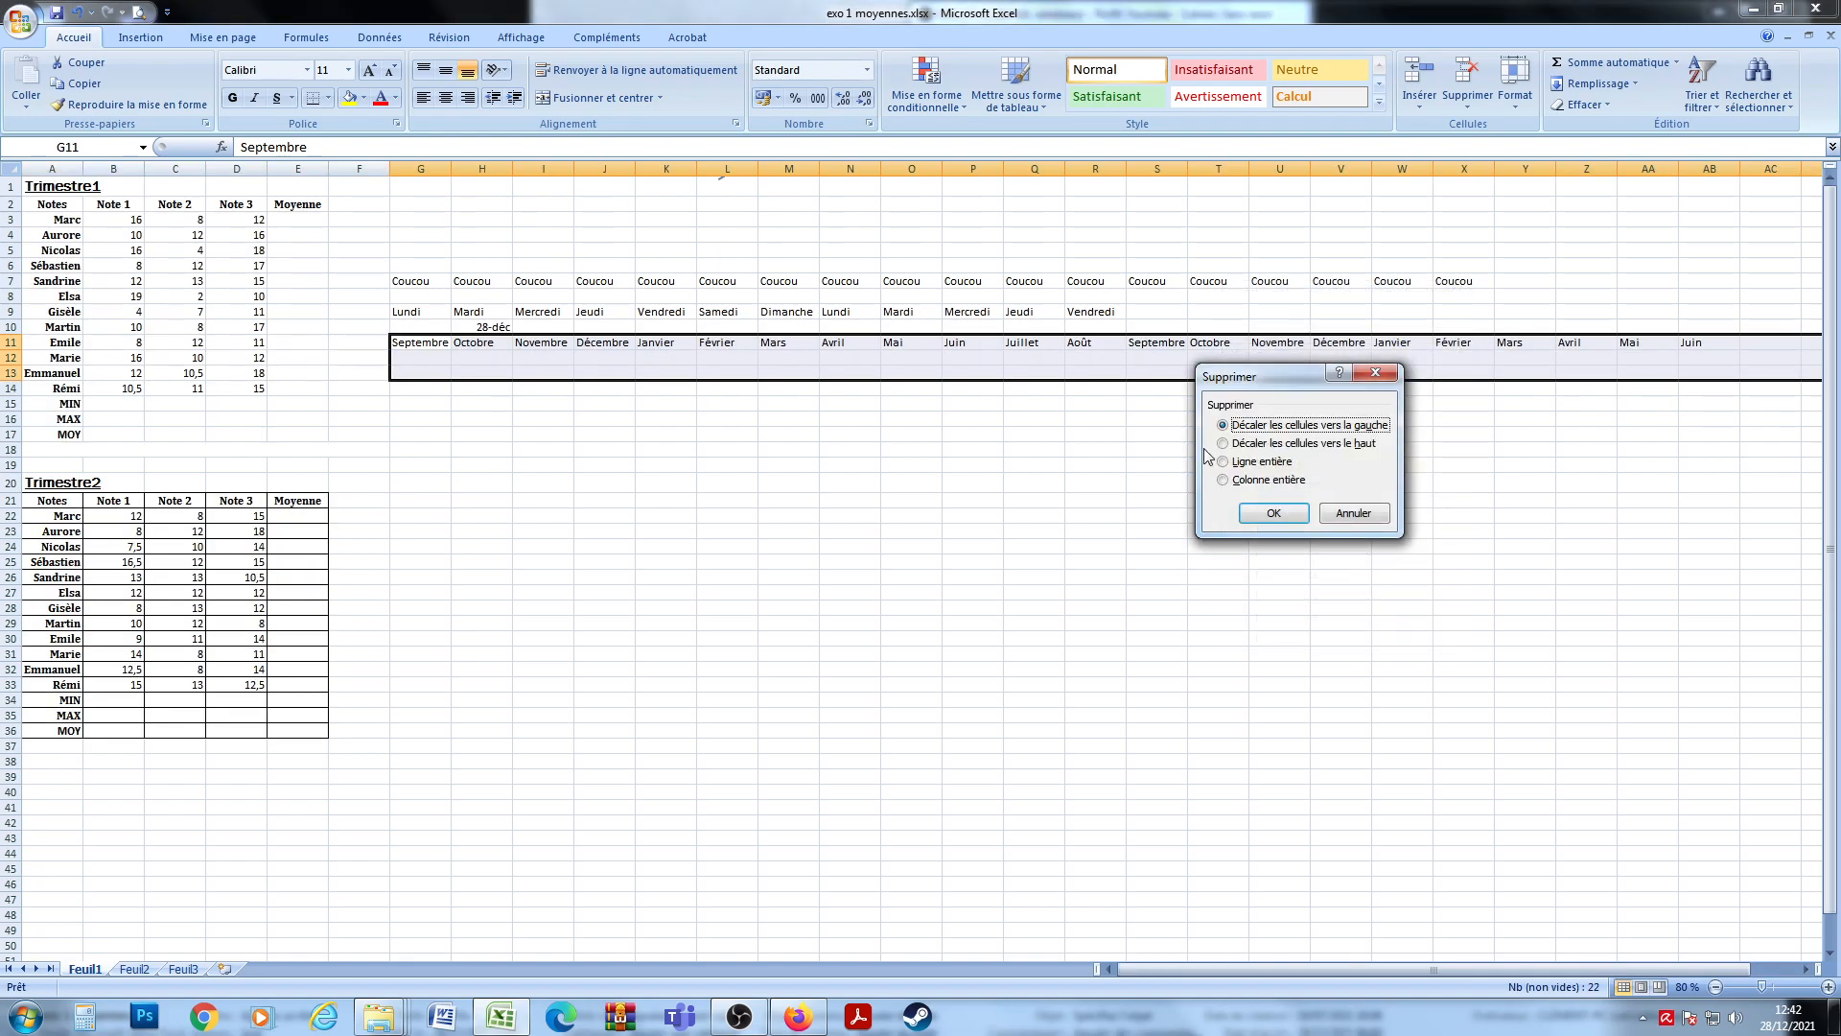
click(1295, 517)
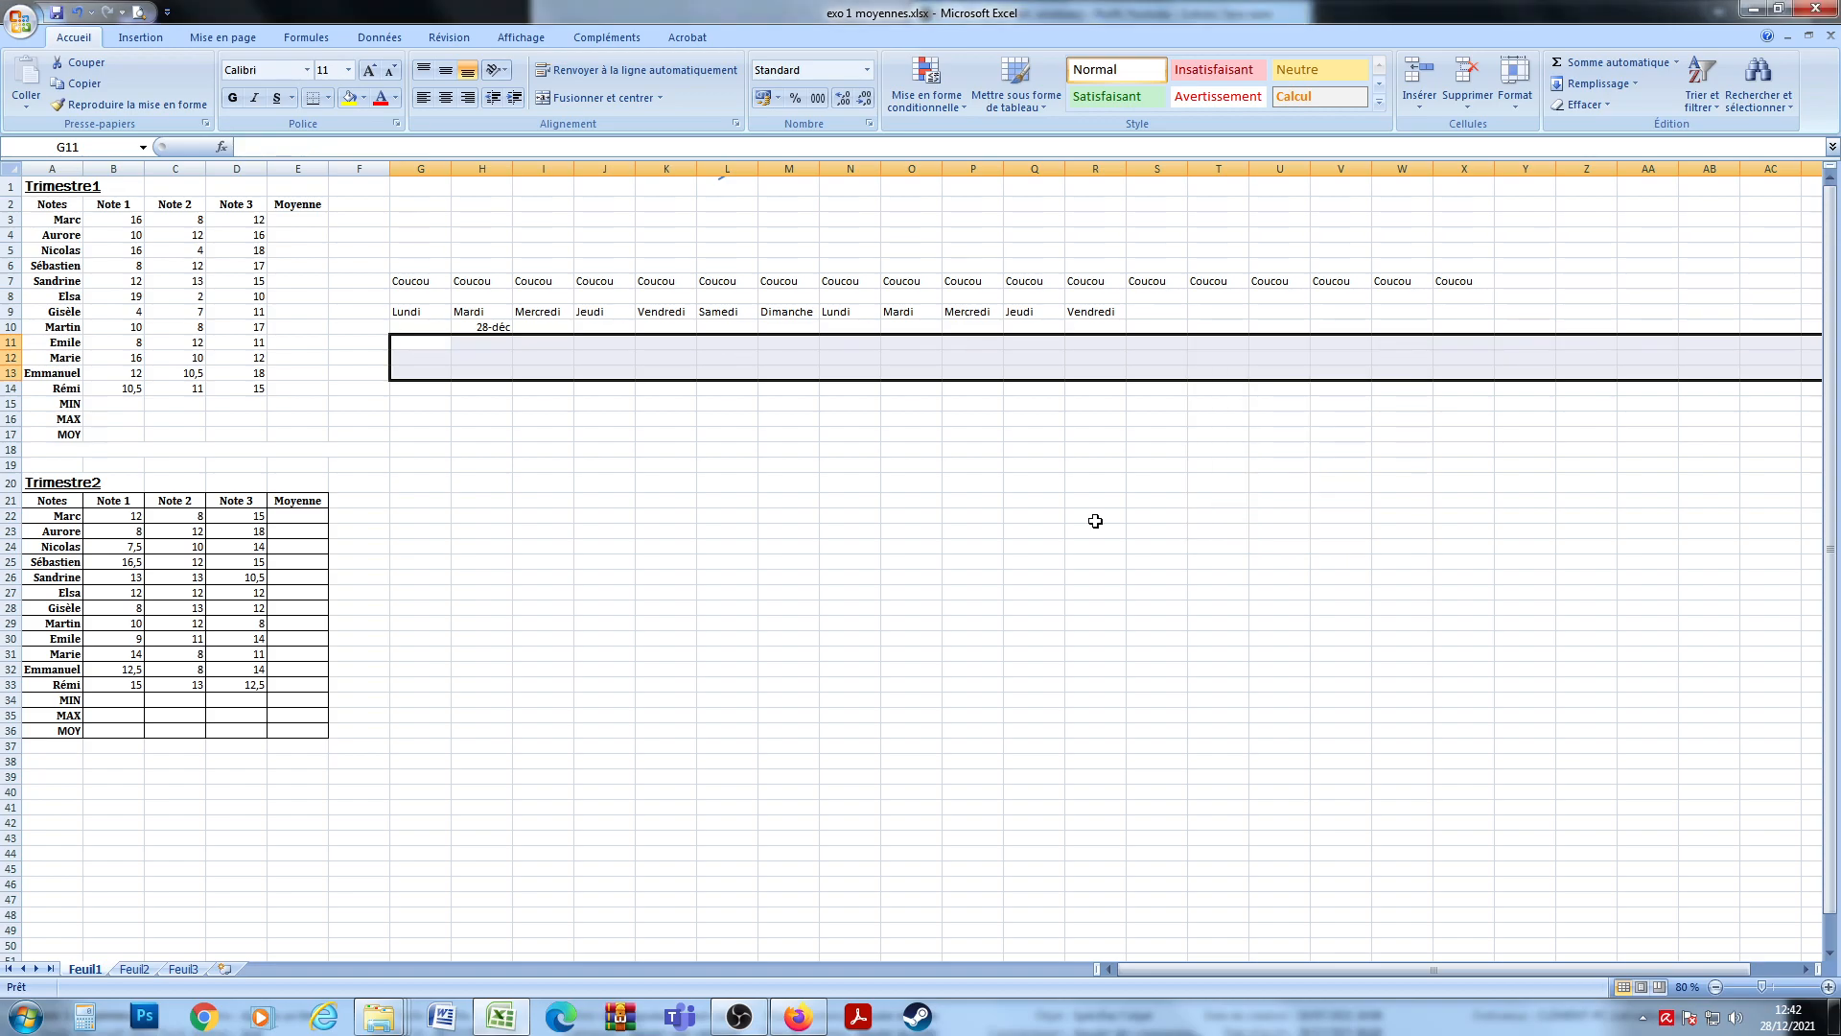
Fill the date series from H10 across row 10 to R10 and select its last date.
click(497, 327)
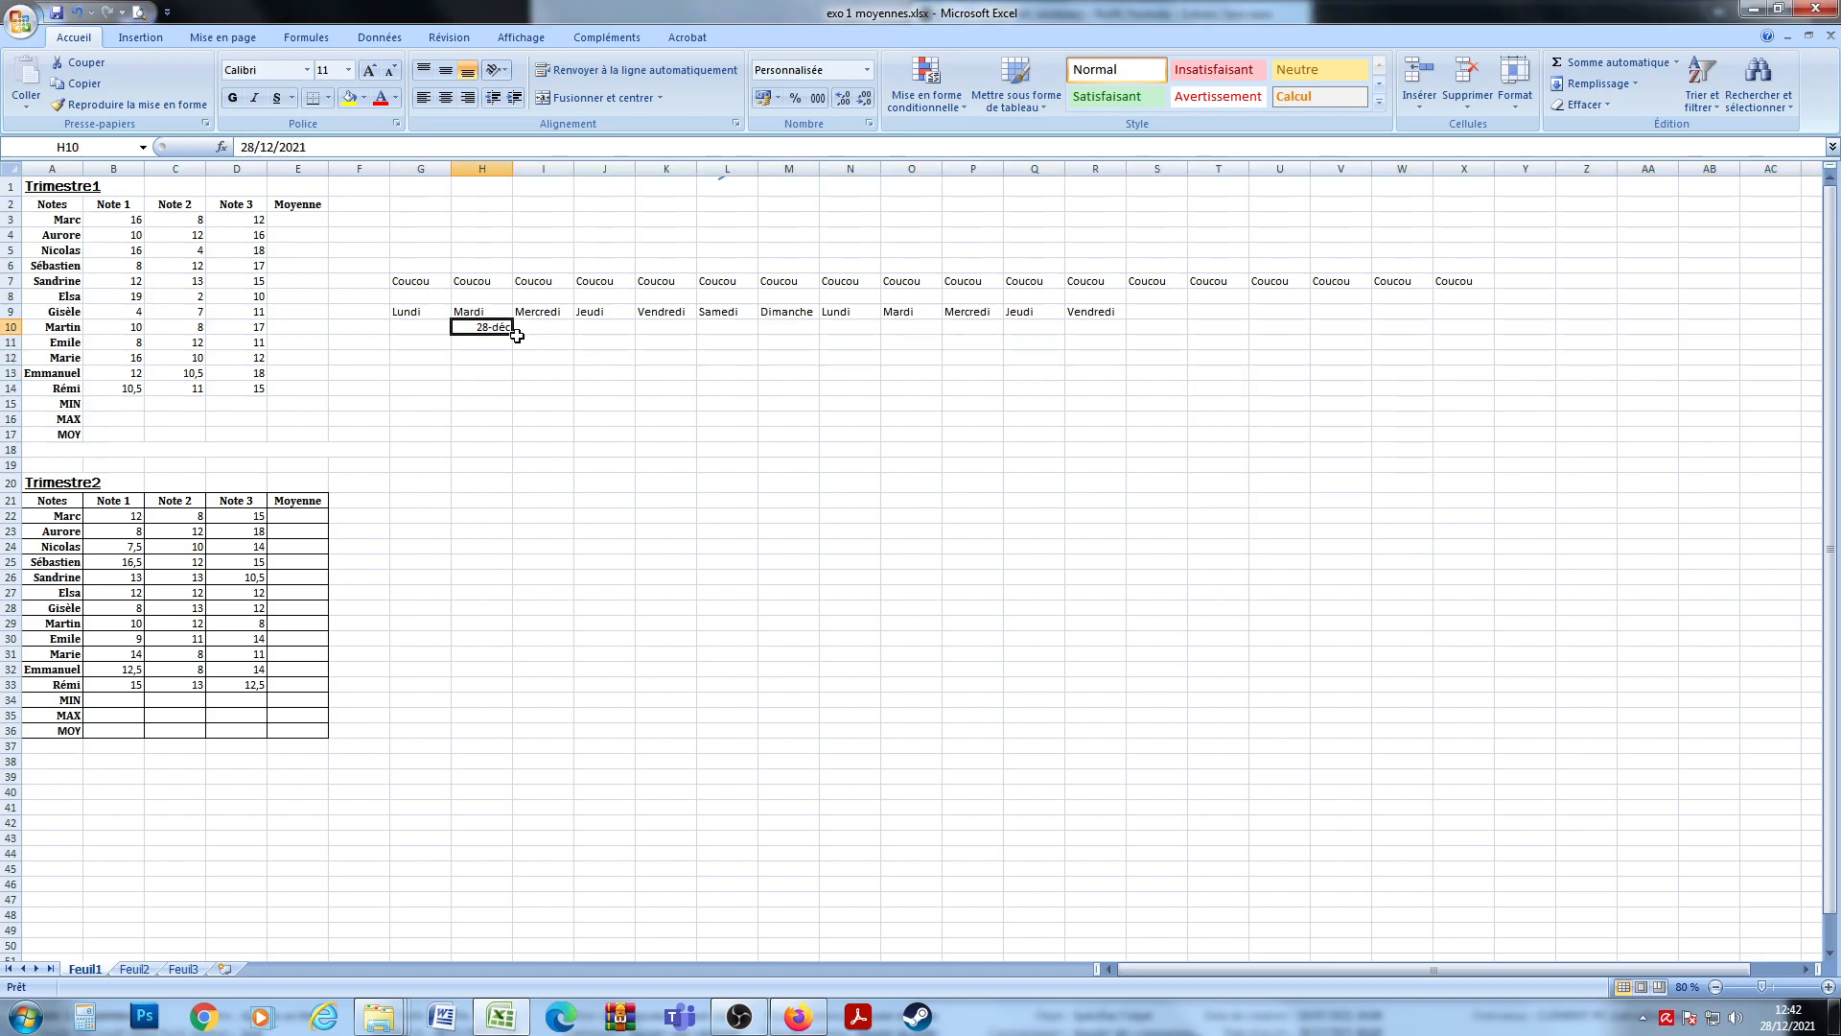
drag(516, 334, 1120, 332)
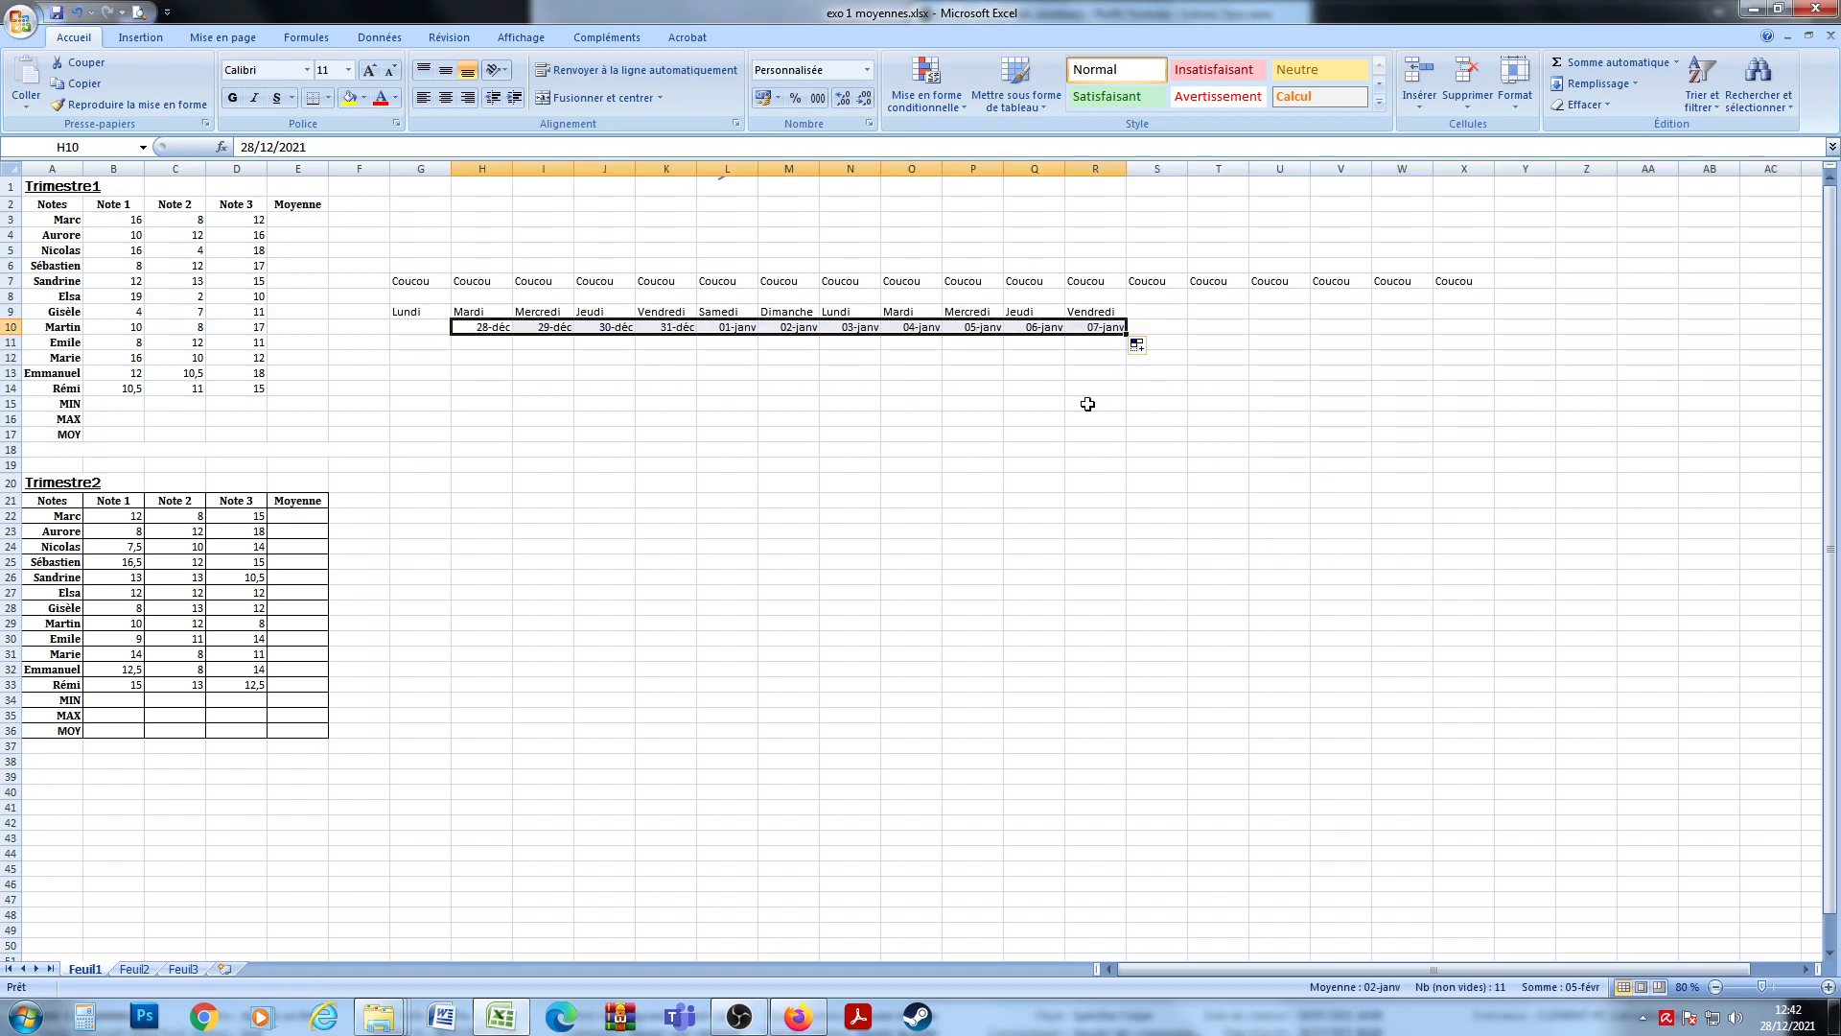
click(1103, 328)
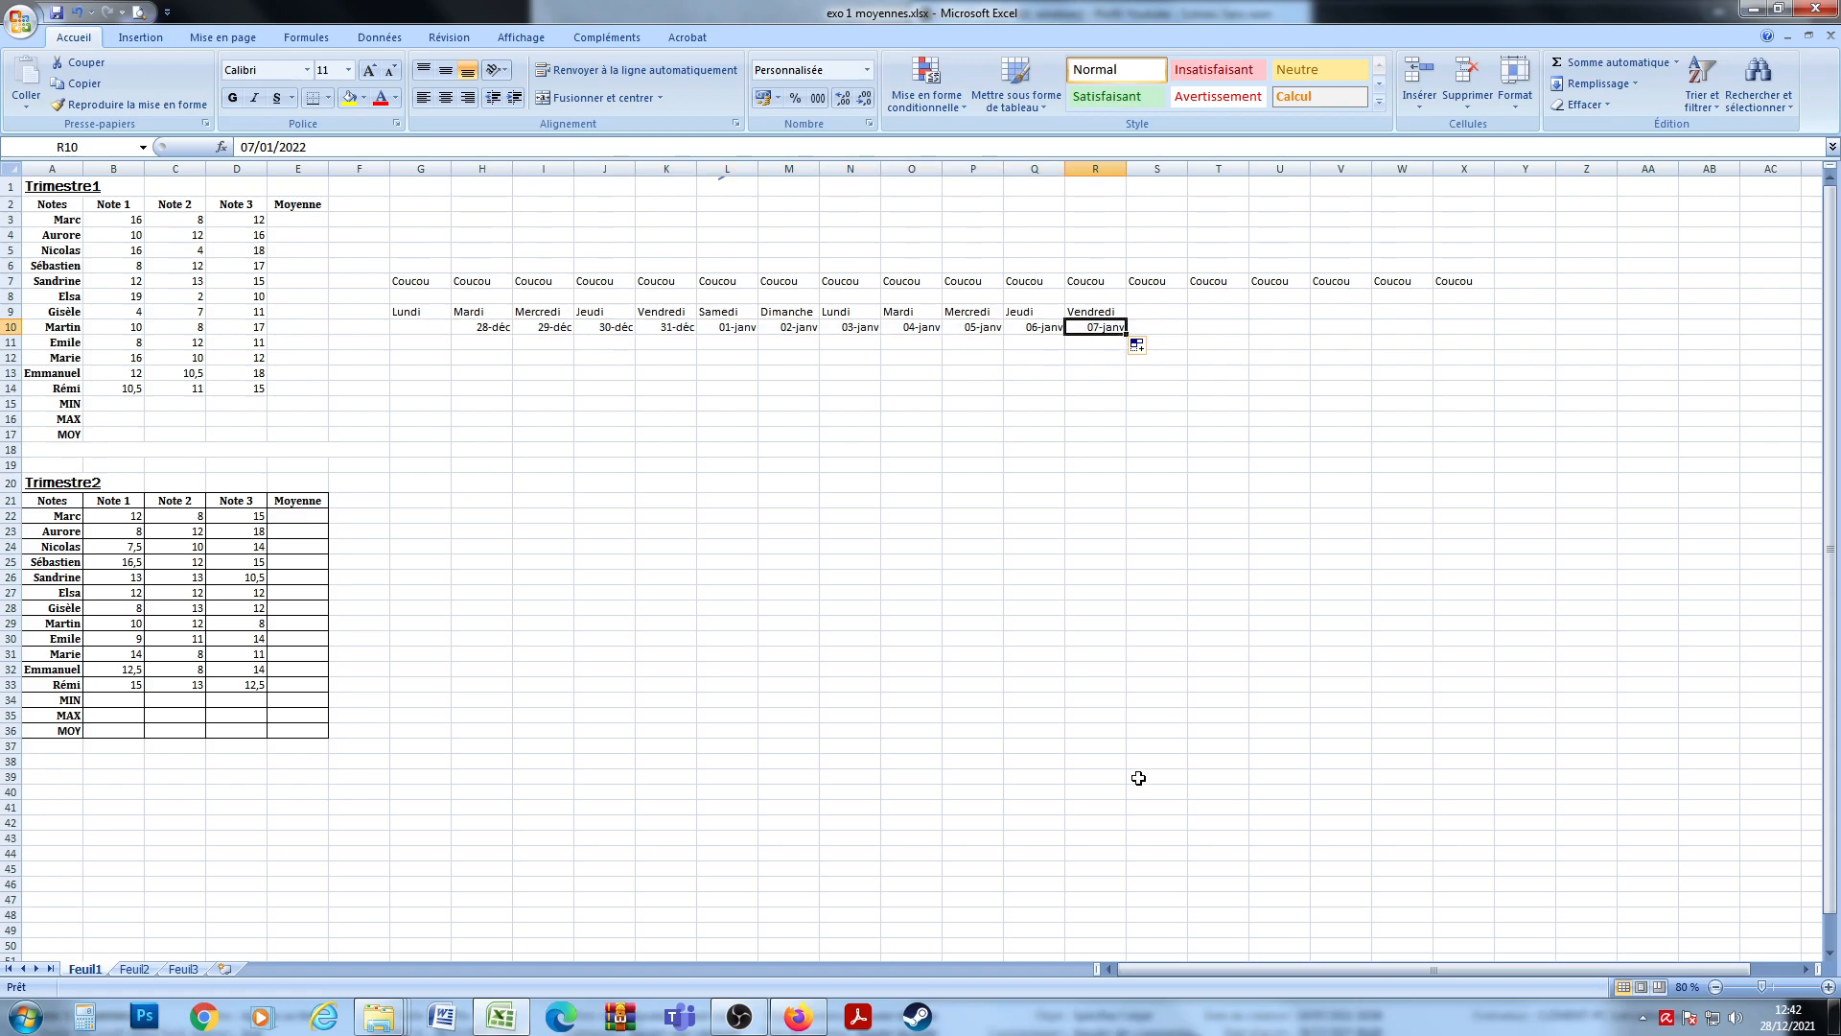
Check the weekday of 7 January 2022 in the system calendar.
click(1778, 1018)
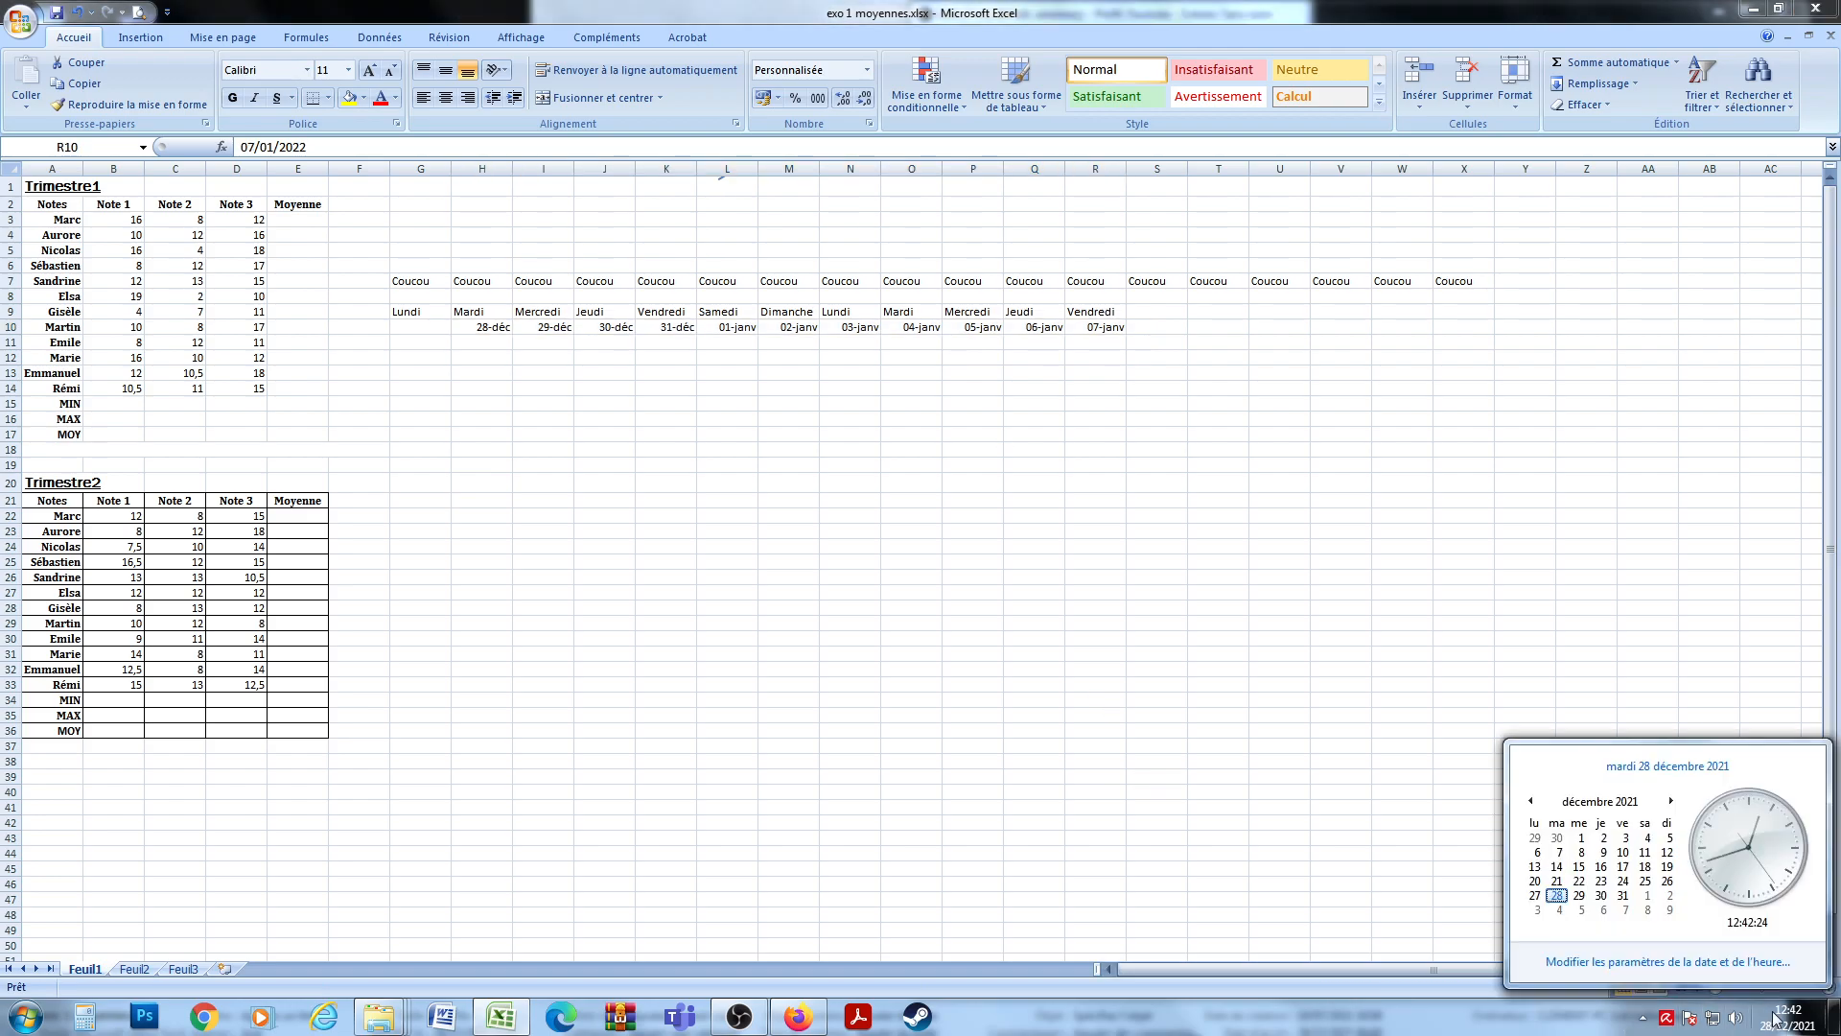
click(1671, 800)
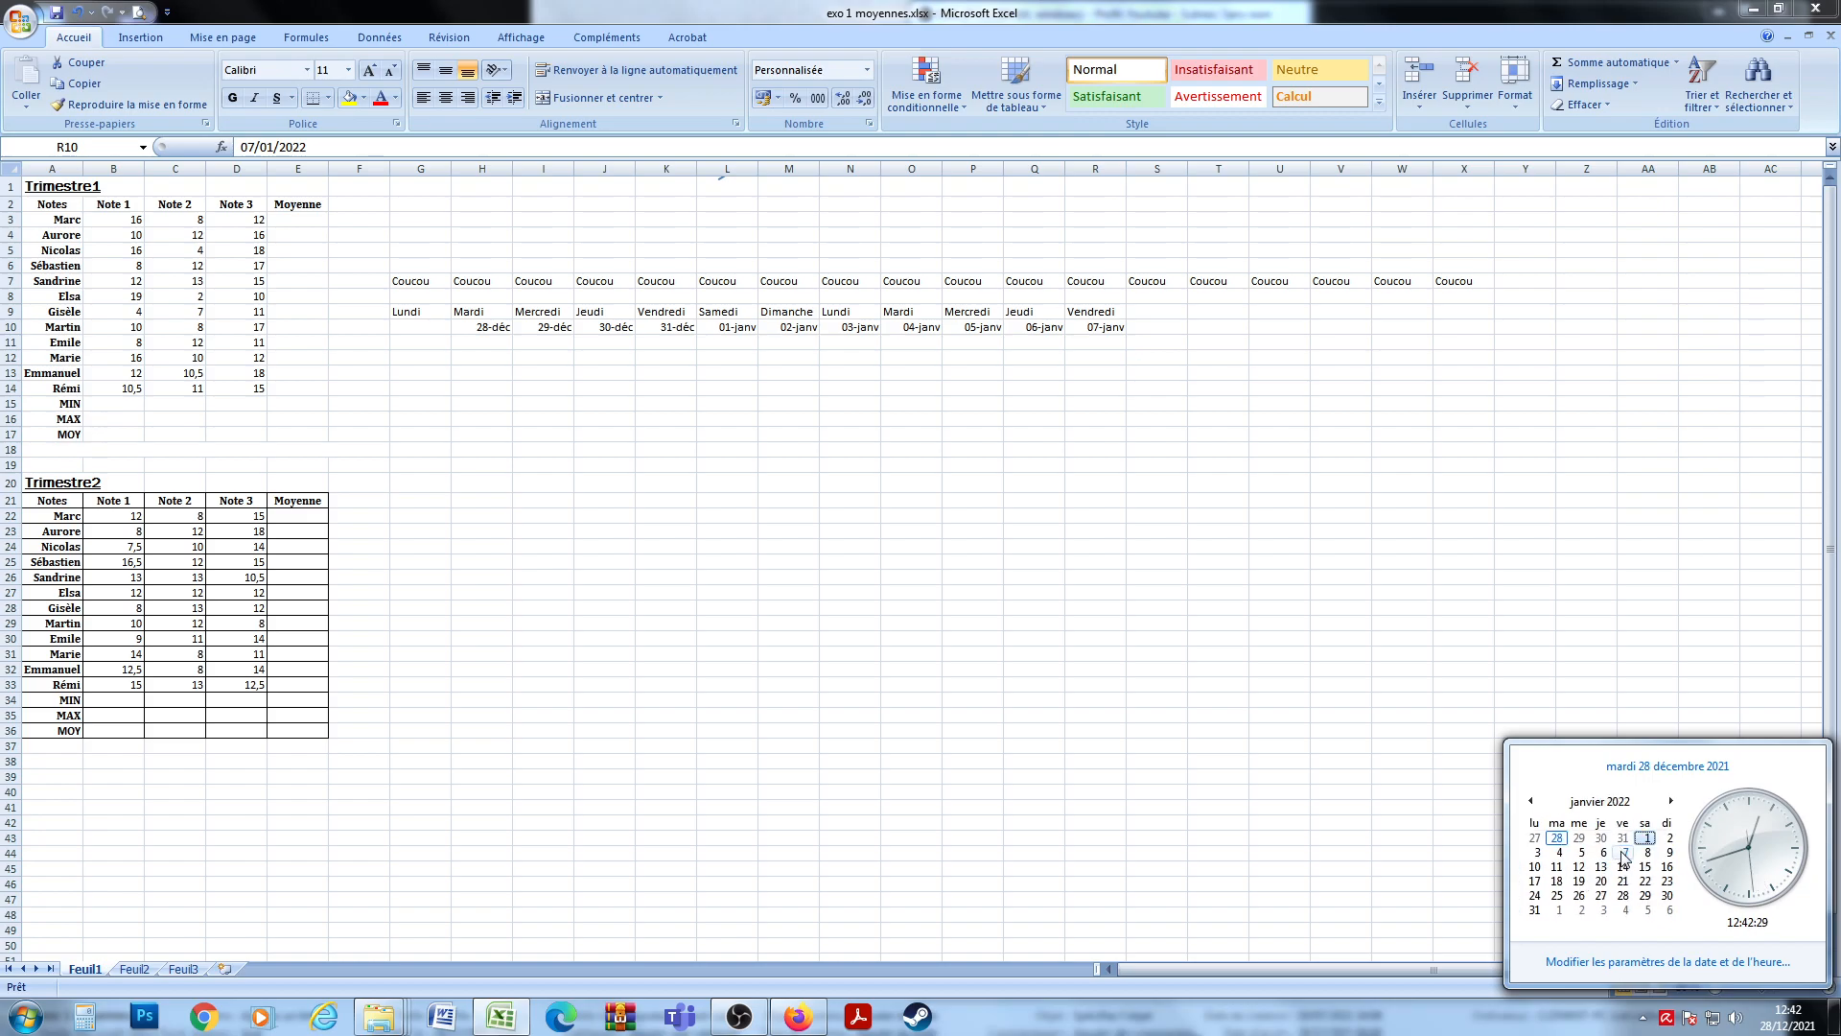
click(722, 412)
Clear the contents of all the fill examples in G7:X10.
drag(389, 282, 1436, 336)
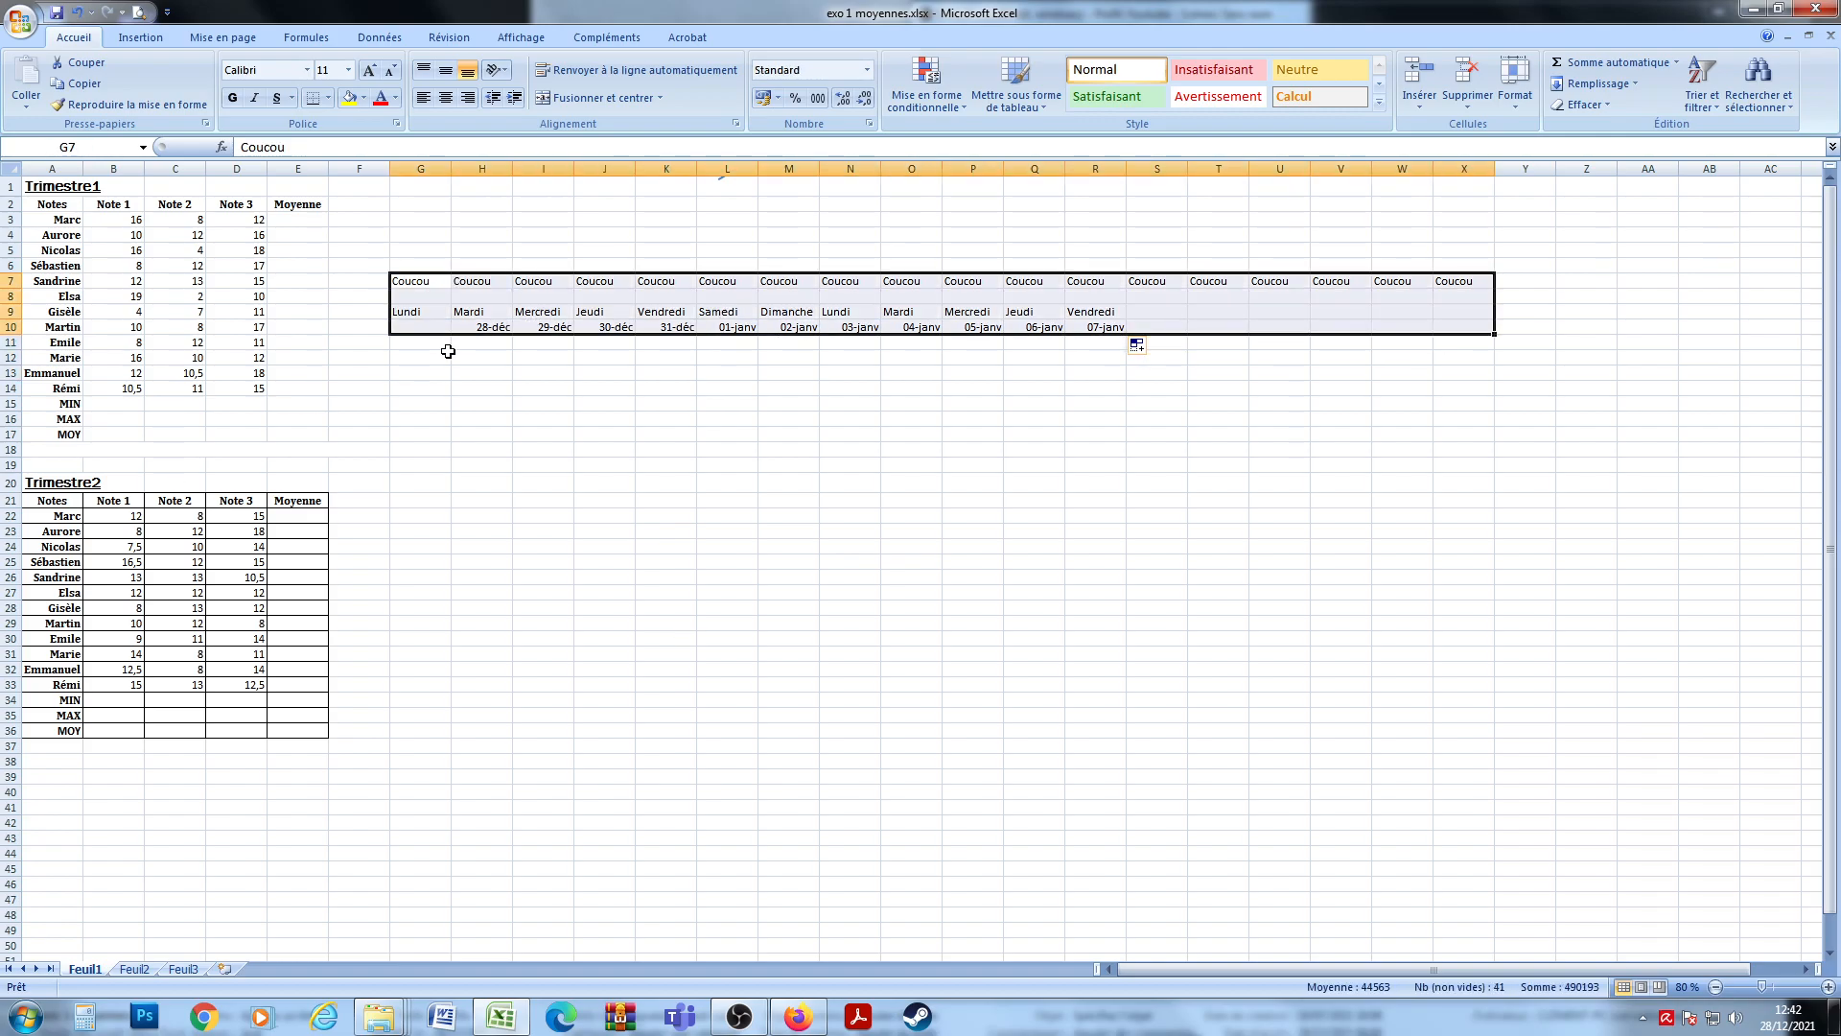
key(Delete)
click(405, 359)
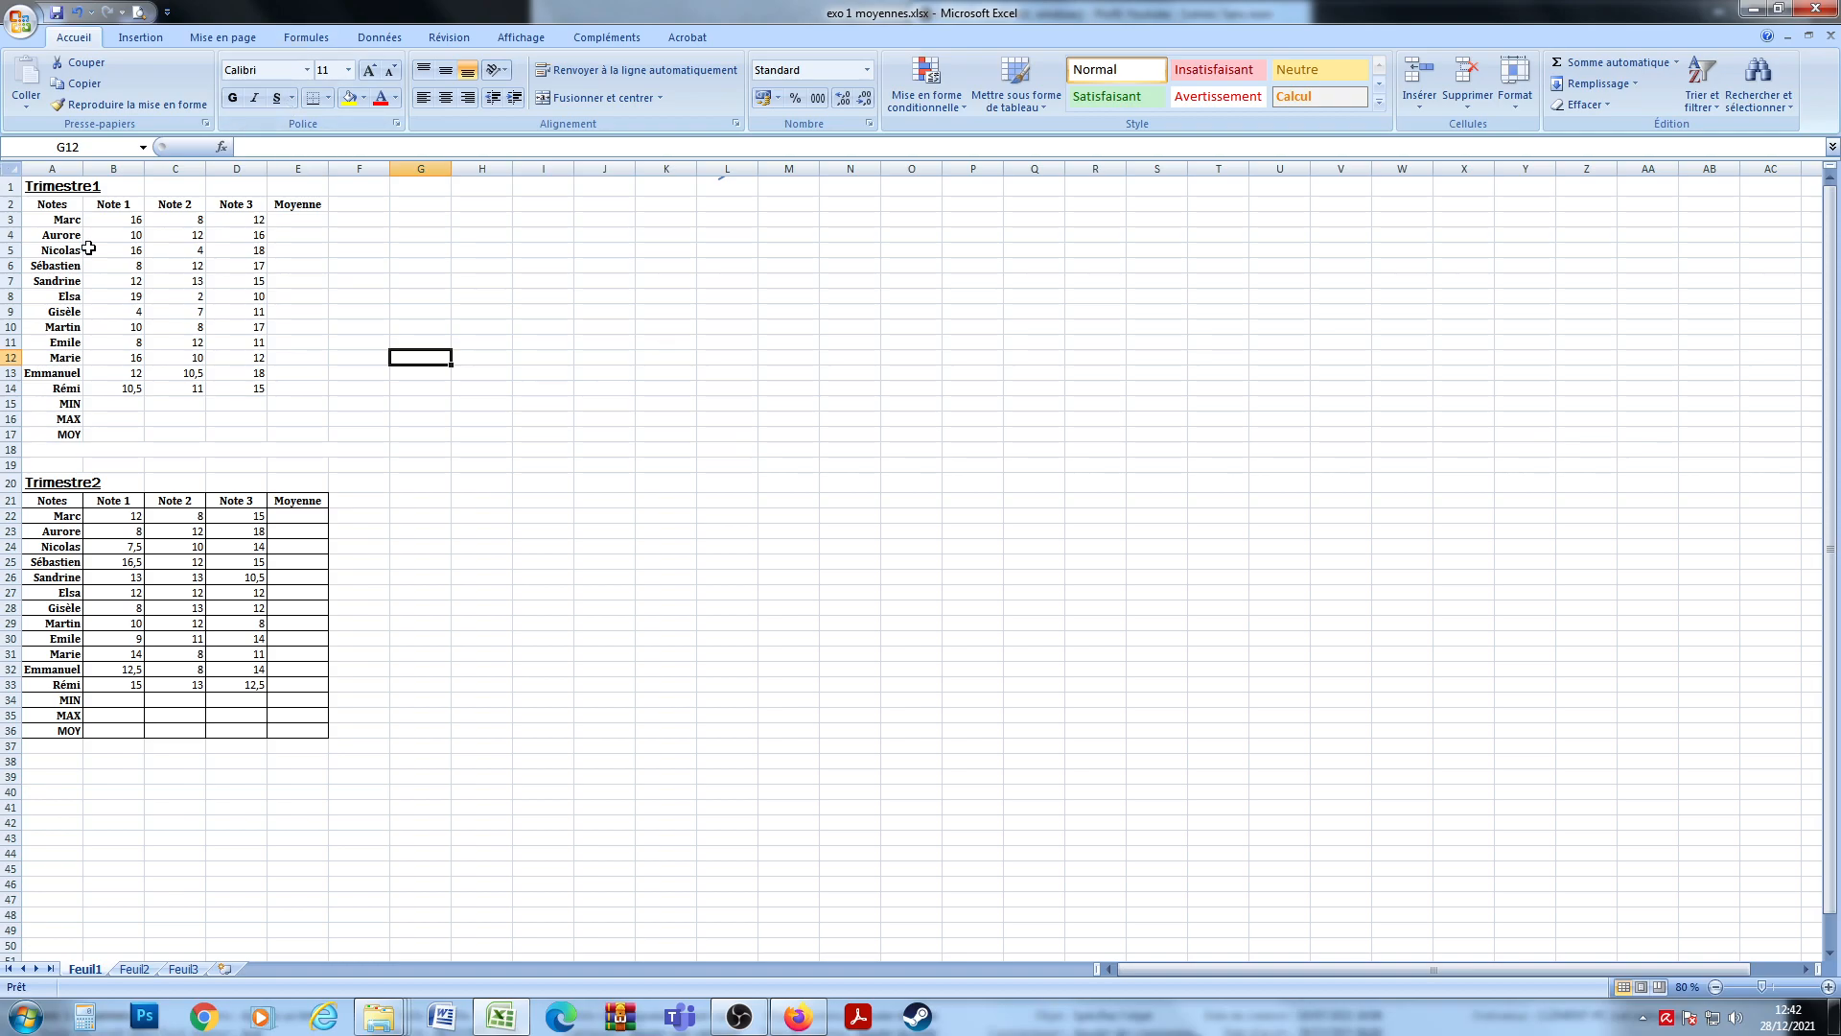
Enter the formula =16+8+12/3 in E3 as the first student's Trimestre1 average.
drag(96, 220, 273, 376)
click(13, 220)
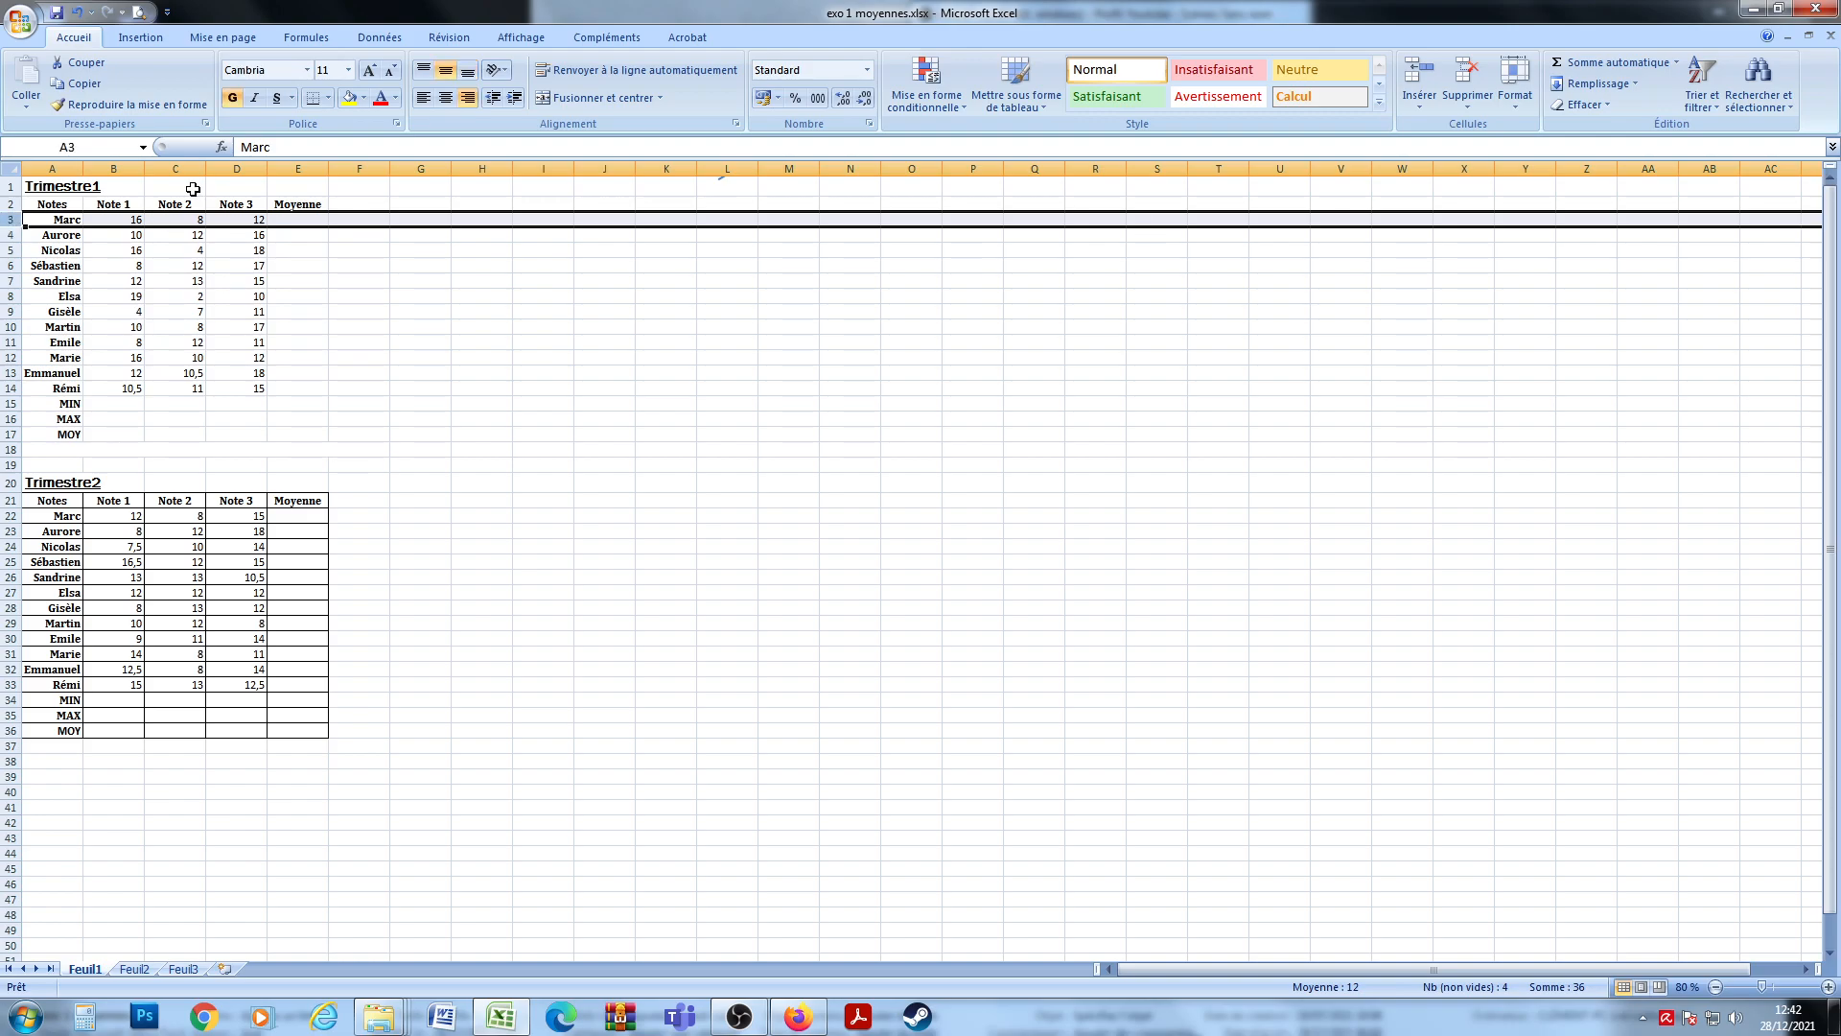
click(308, 222)
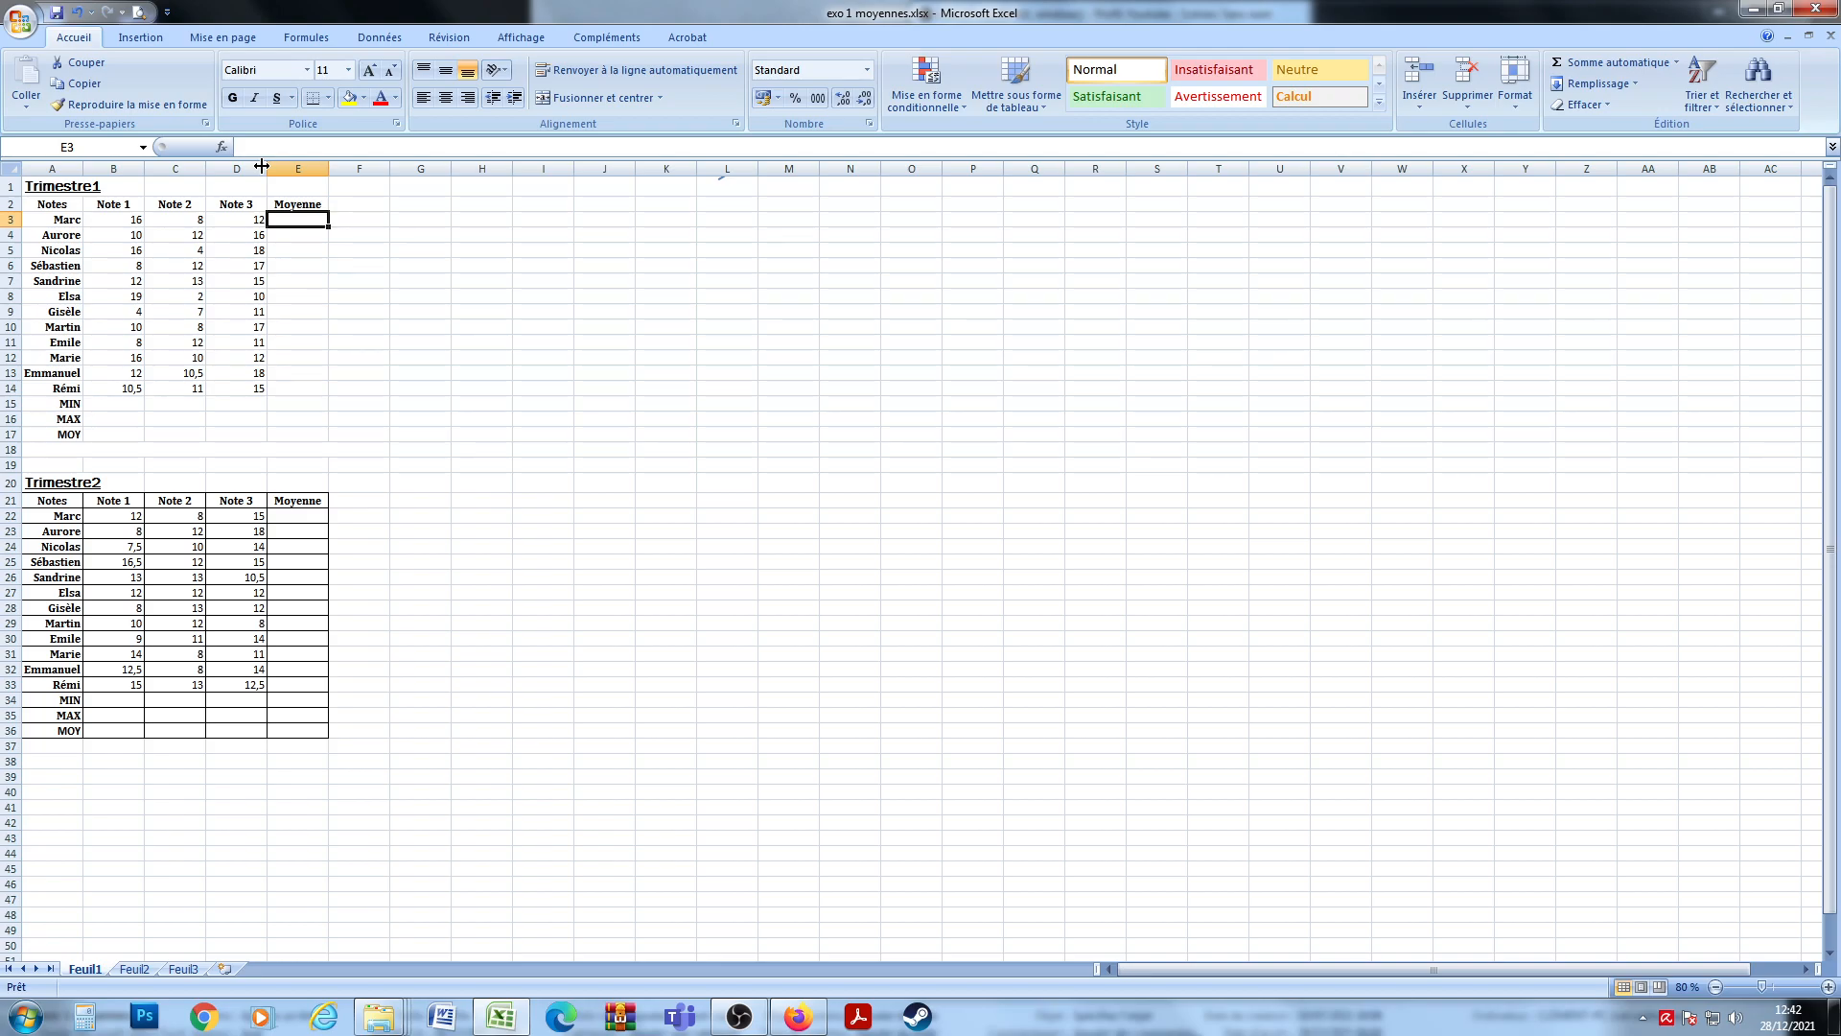
text(=16+8+12/3)
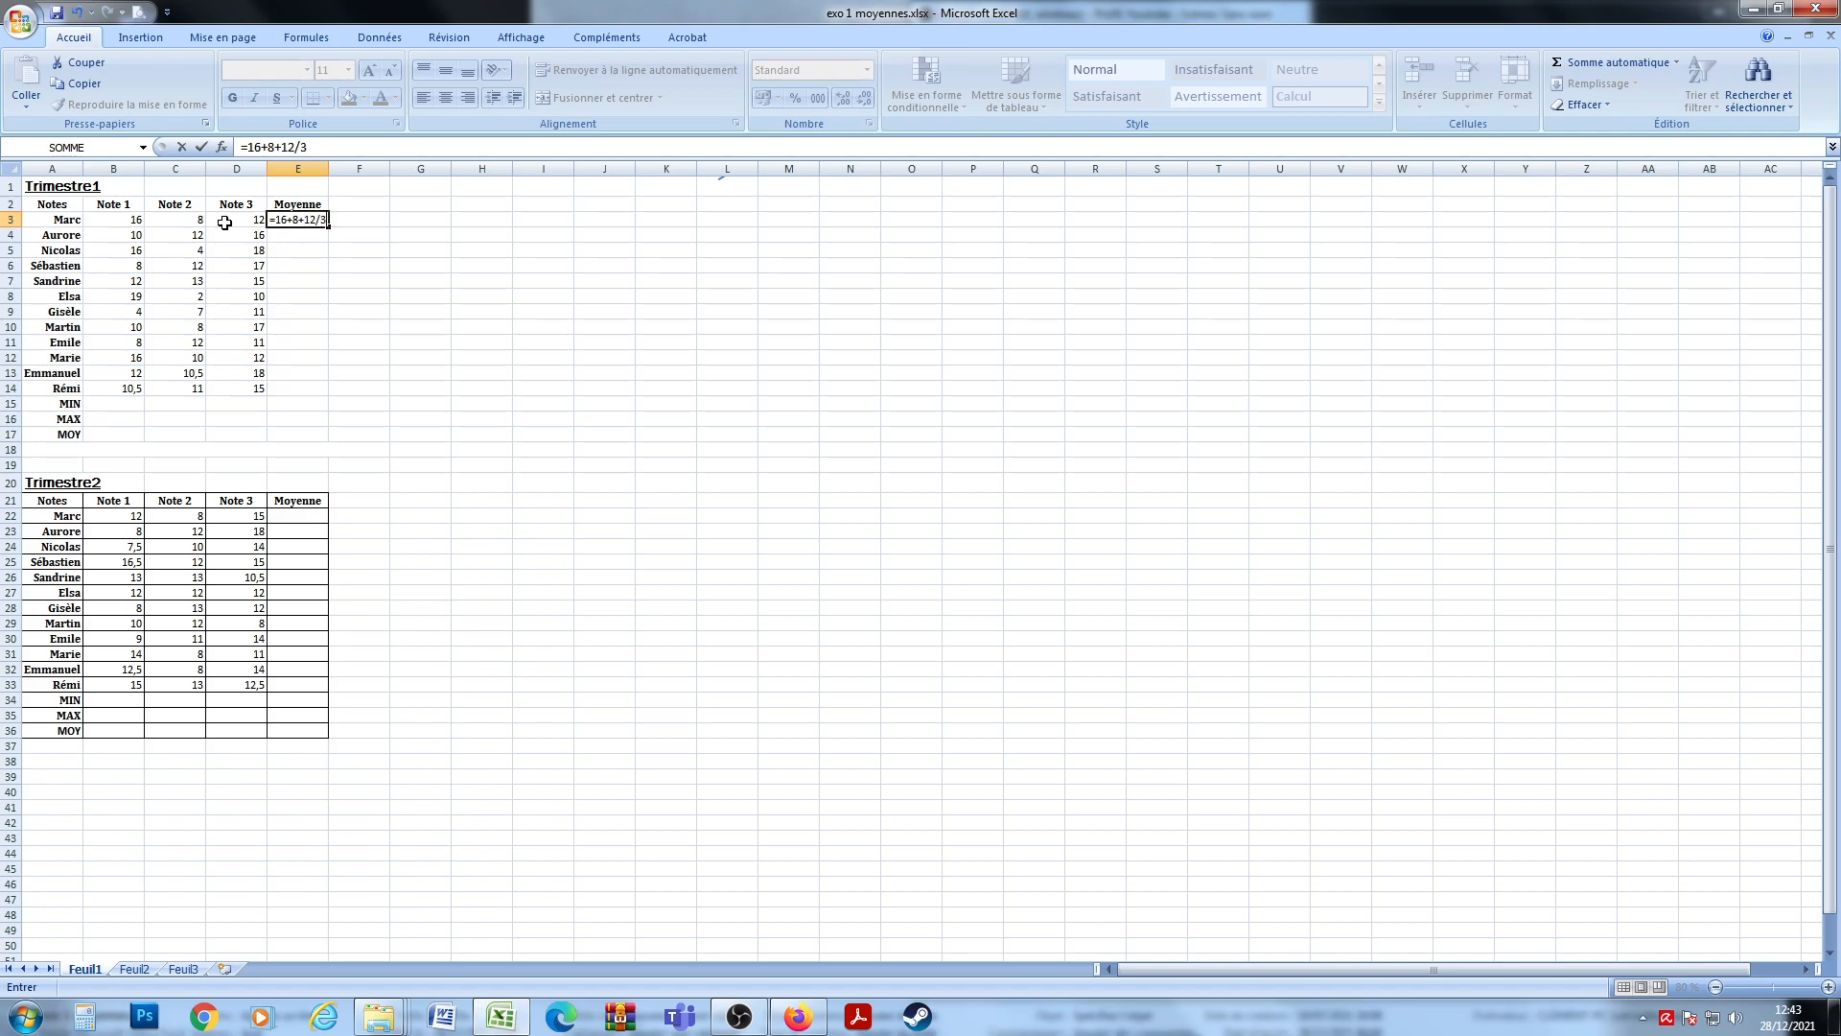
key(Return)
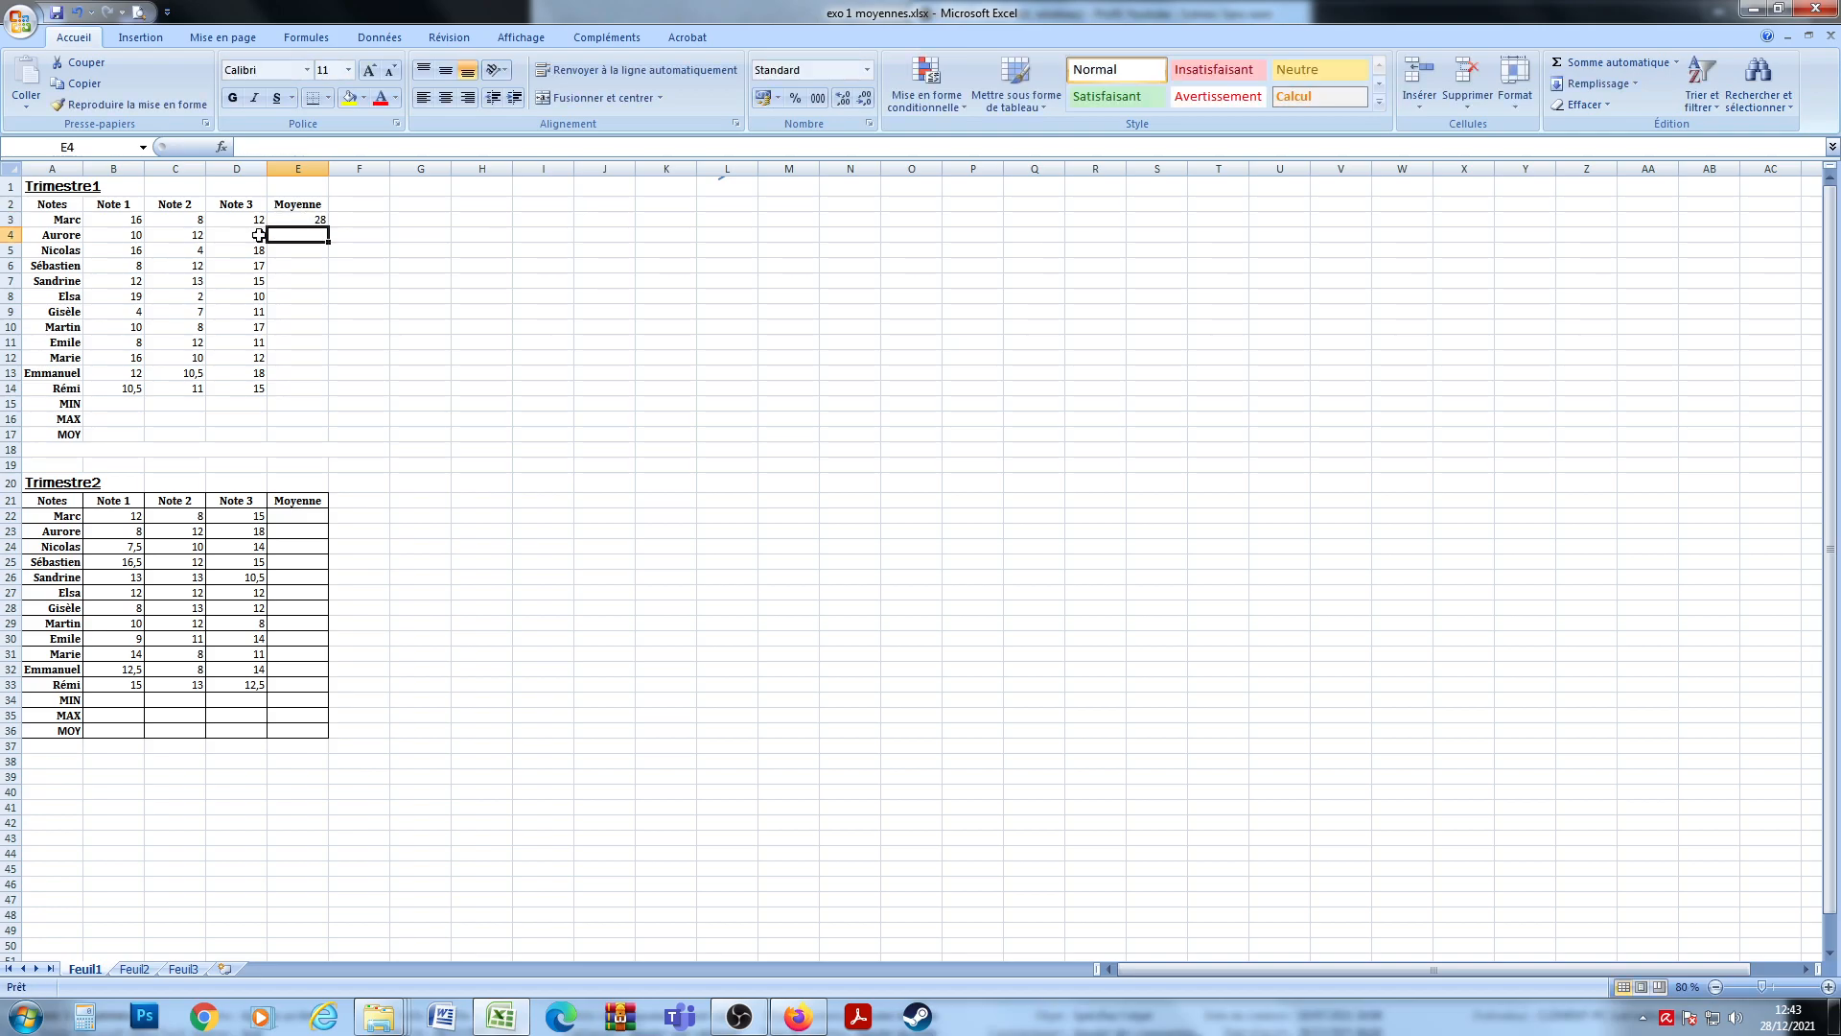
Correct the E3 formula to =(16+8+12)/3 by putting the sum of the grades in parentheses.
key(Up)
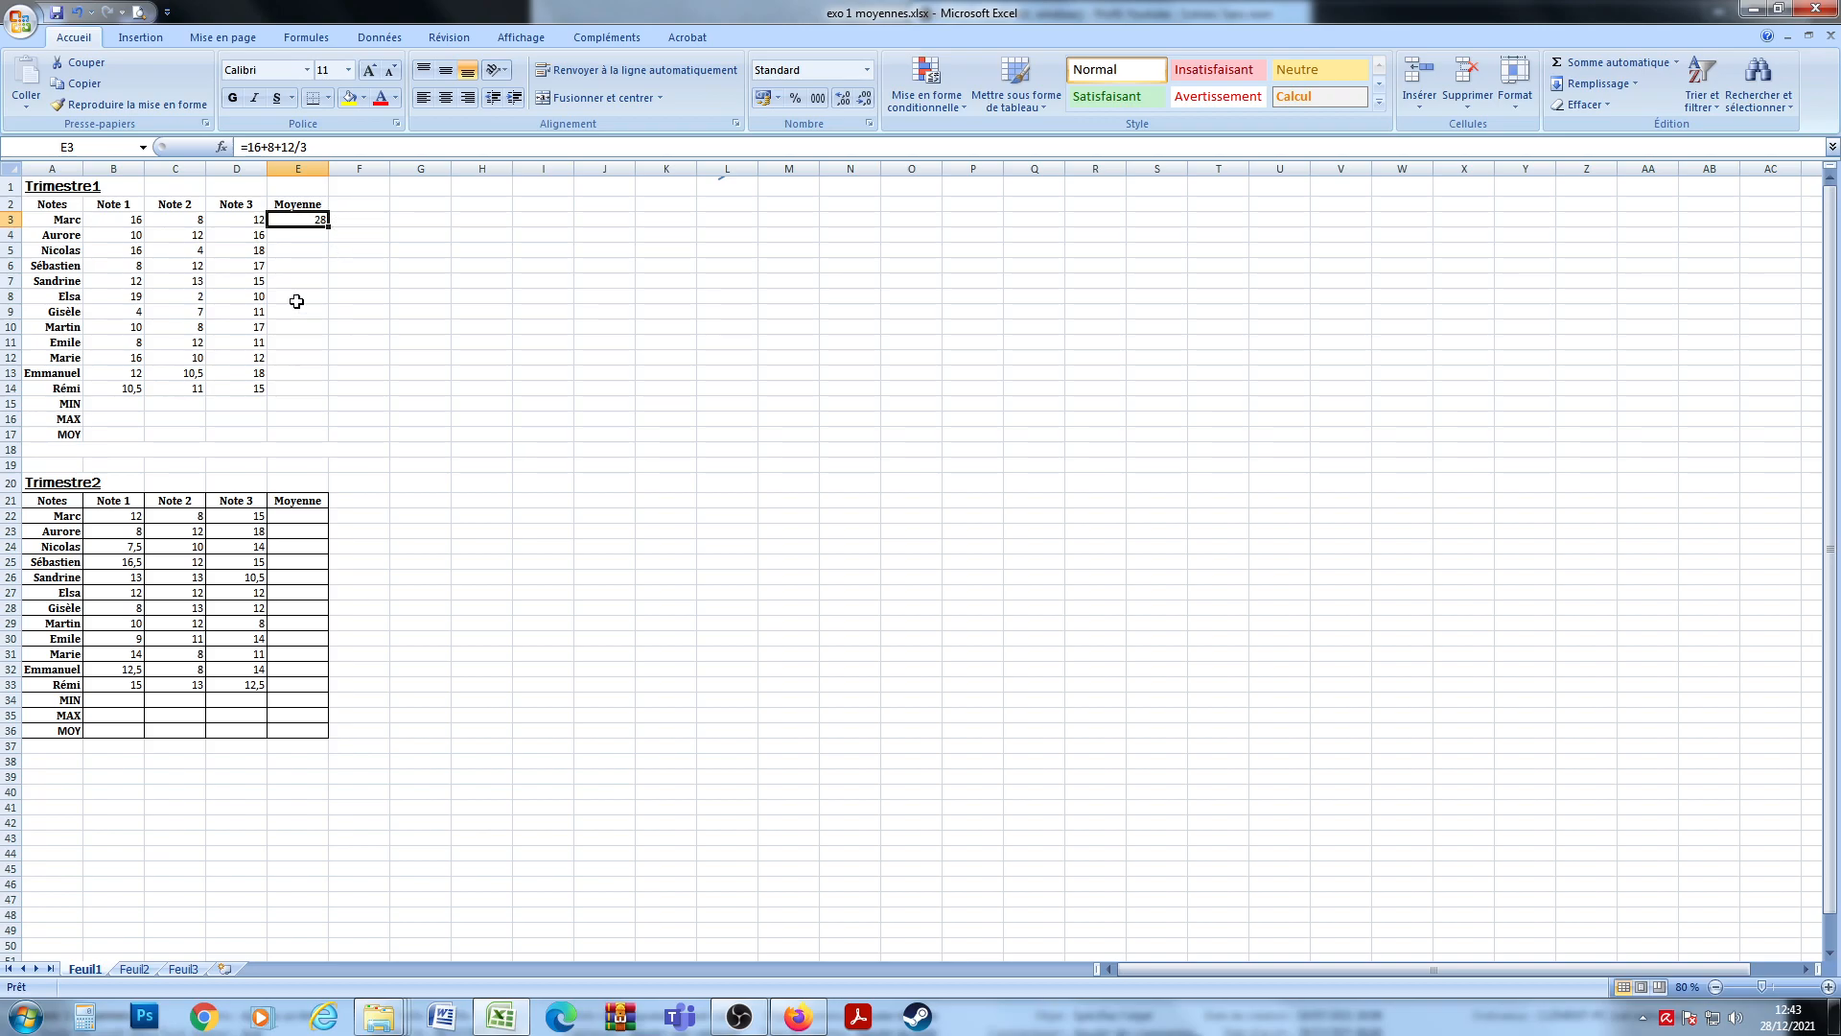
click(286, 151)
double_click(293, 148)
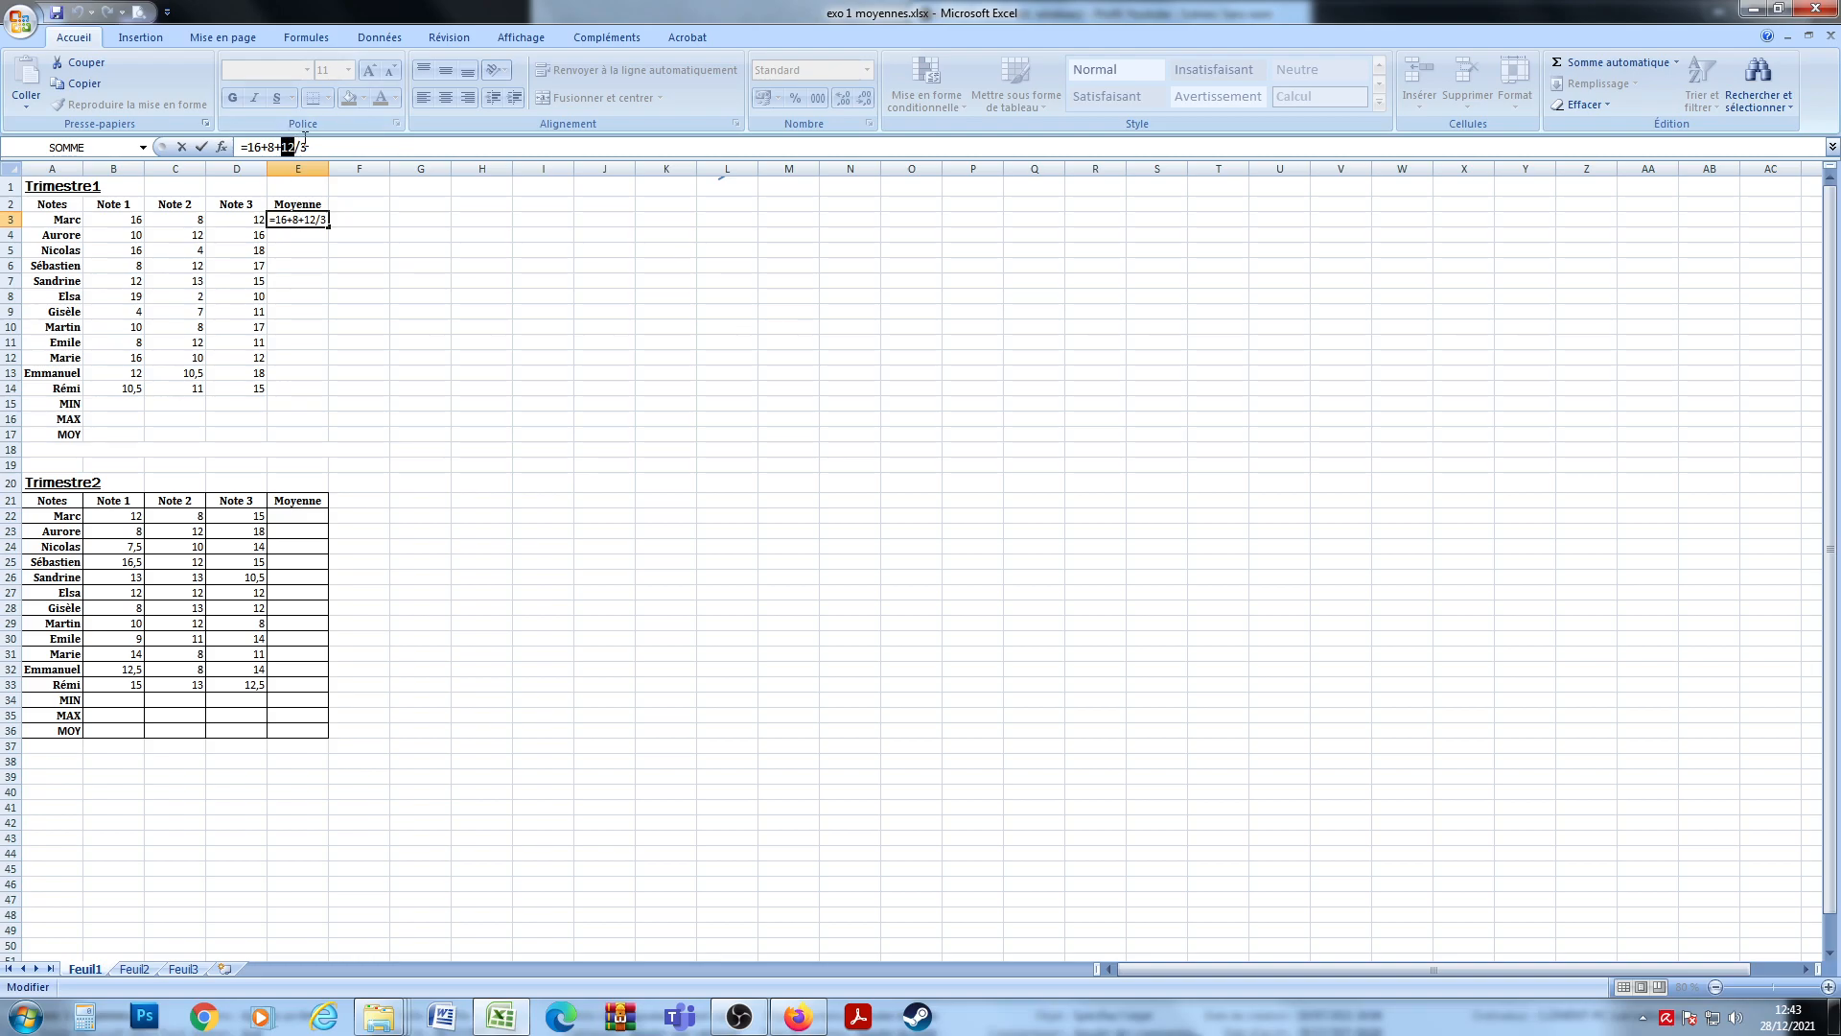
click(333, 147)
click(284, 147)
click(295, 147)
drag(284, 146, 308, 147)
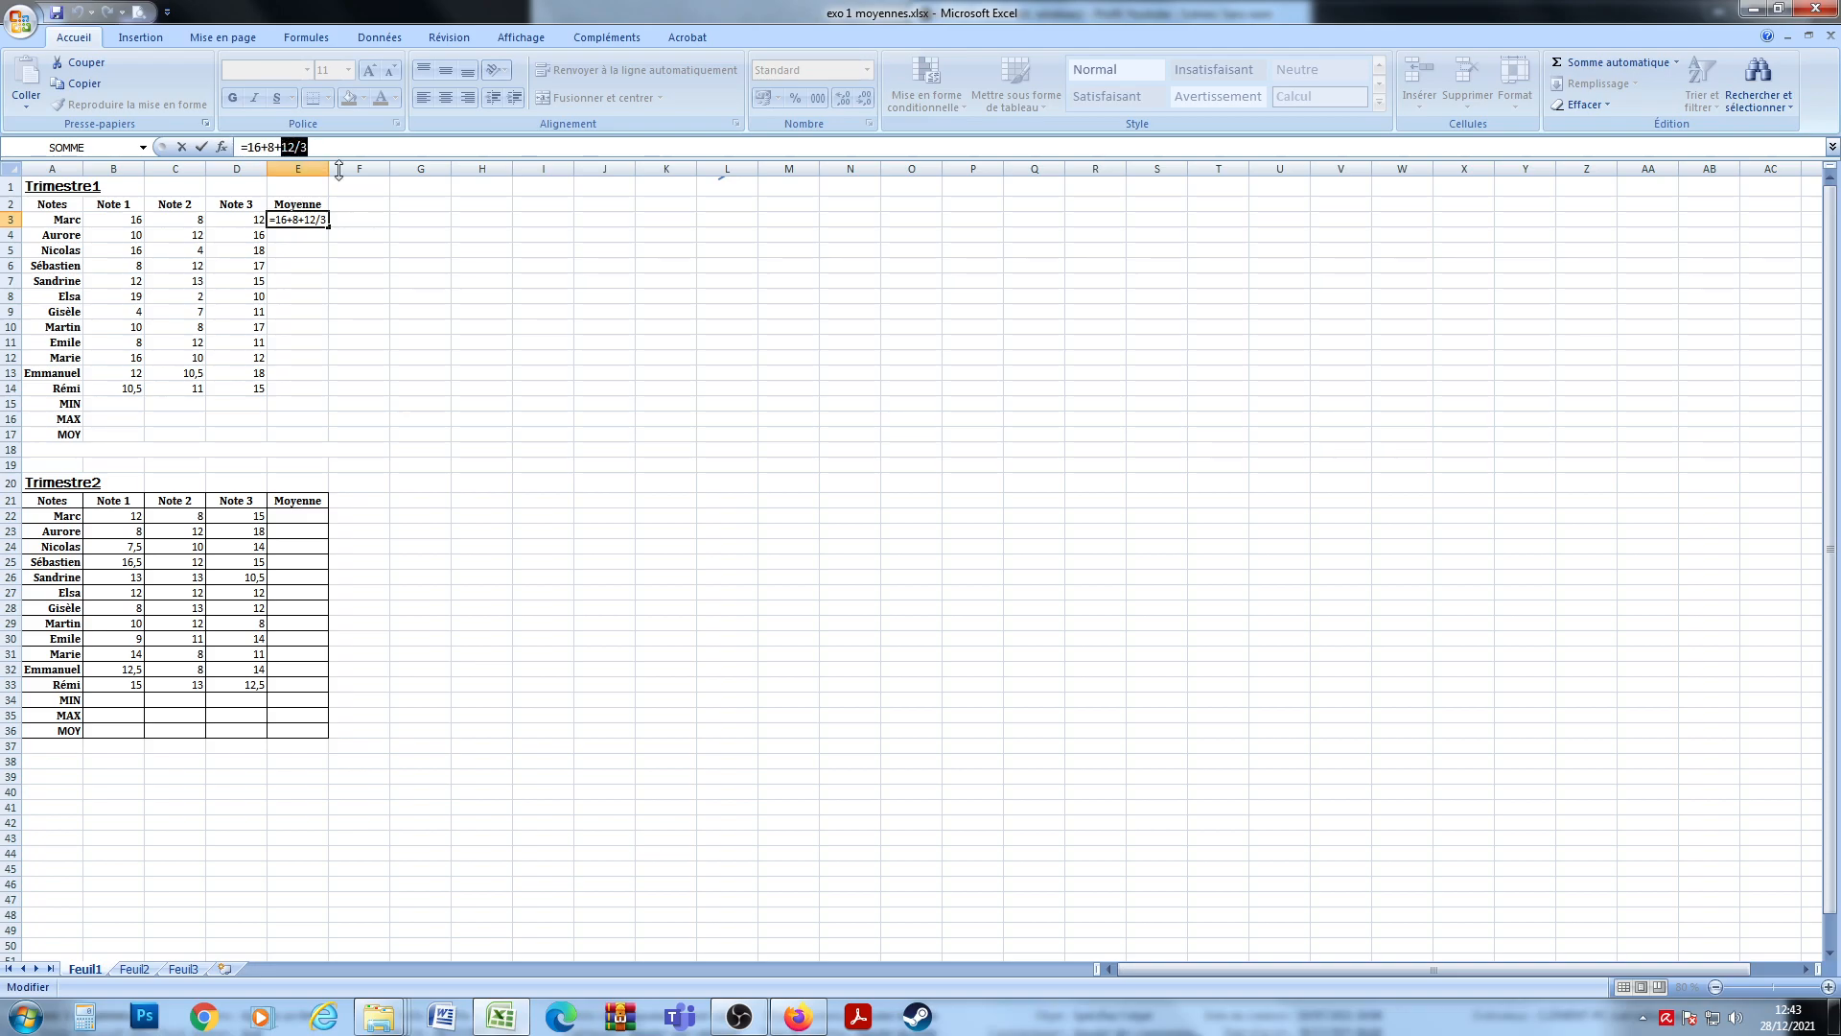
click(294, 147)
text())
text(()
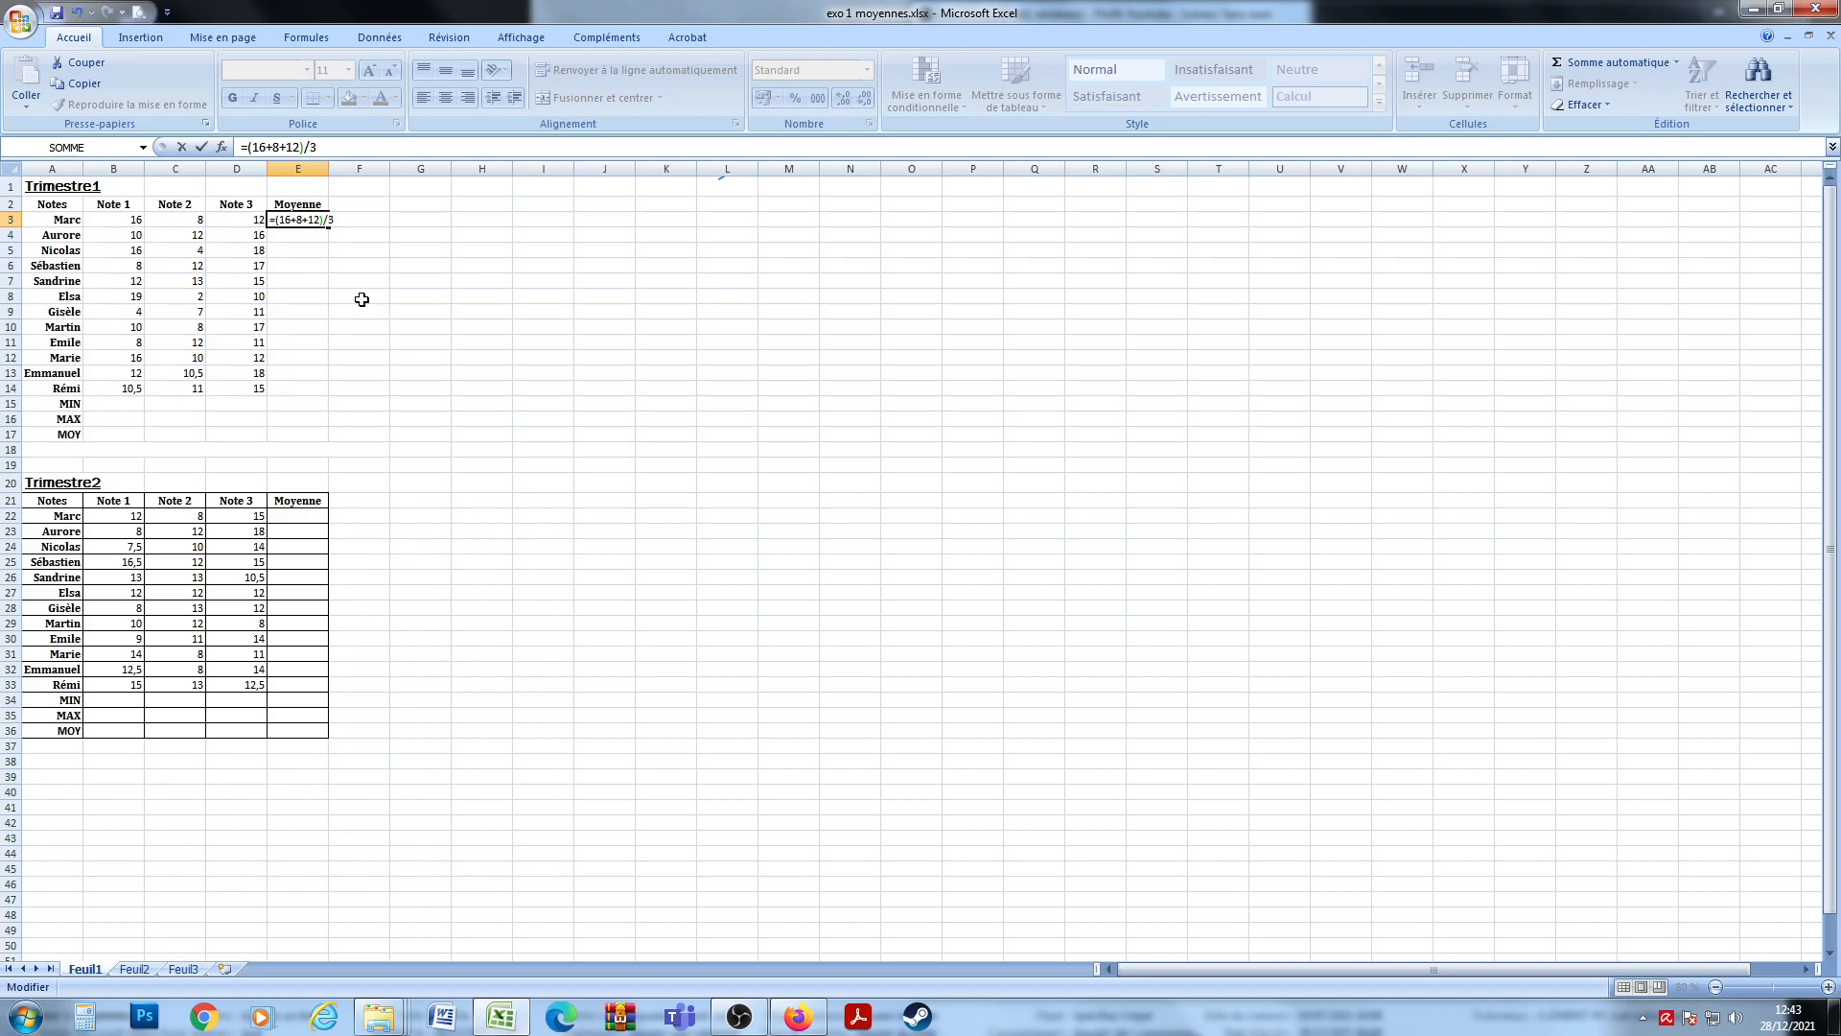
key(Return)
Fill the constant-based E3 formula down to E14 and inspect the copied formula in E4.
click(305, 220)
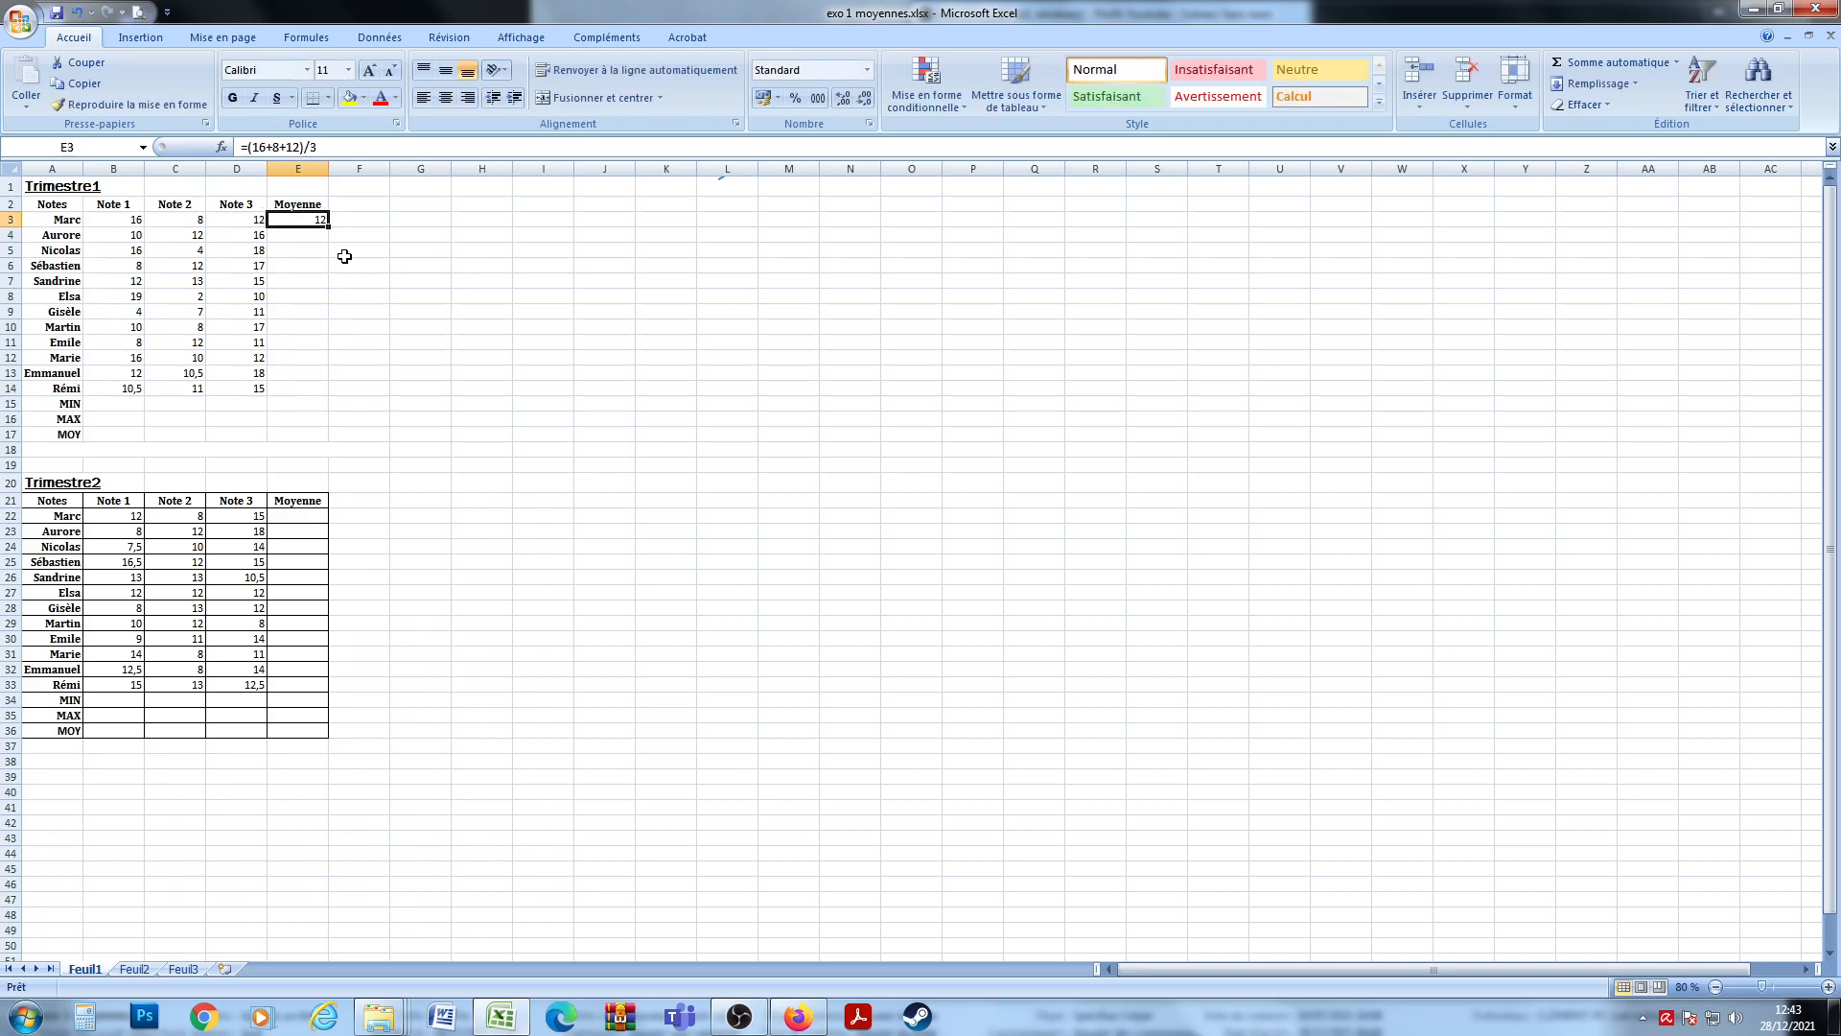
drag(328, 227, 305, 399)
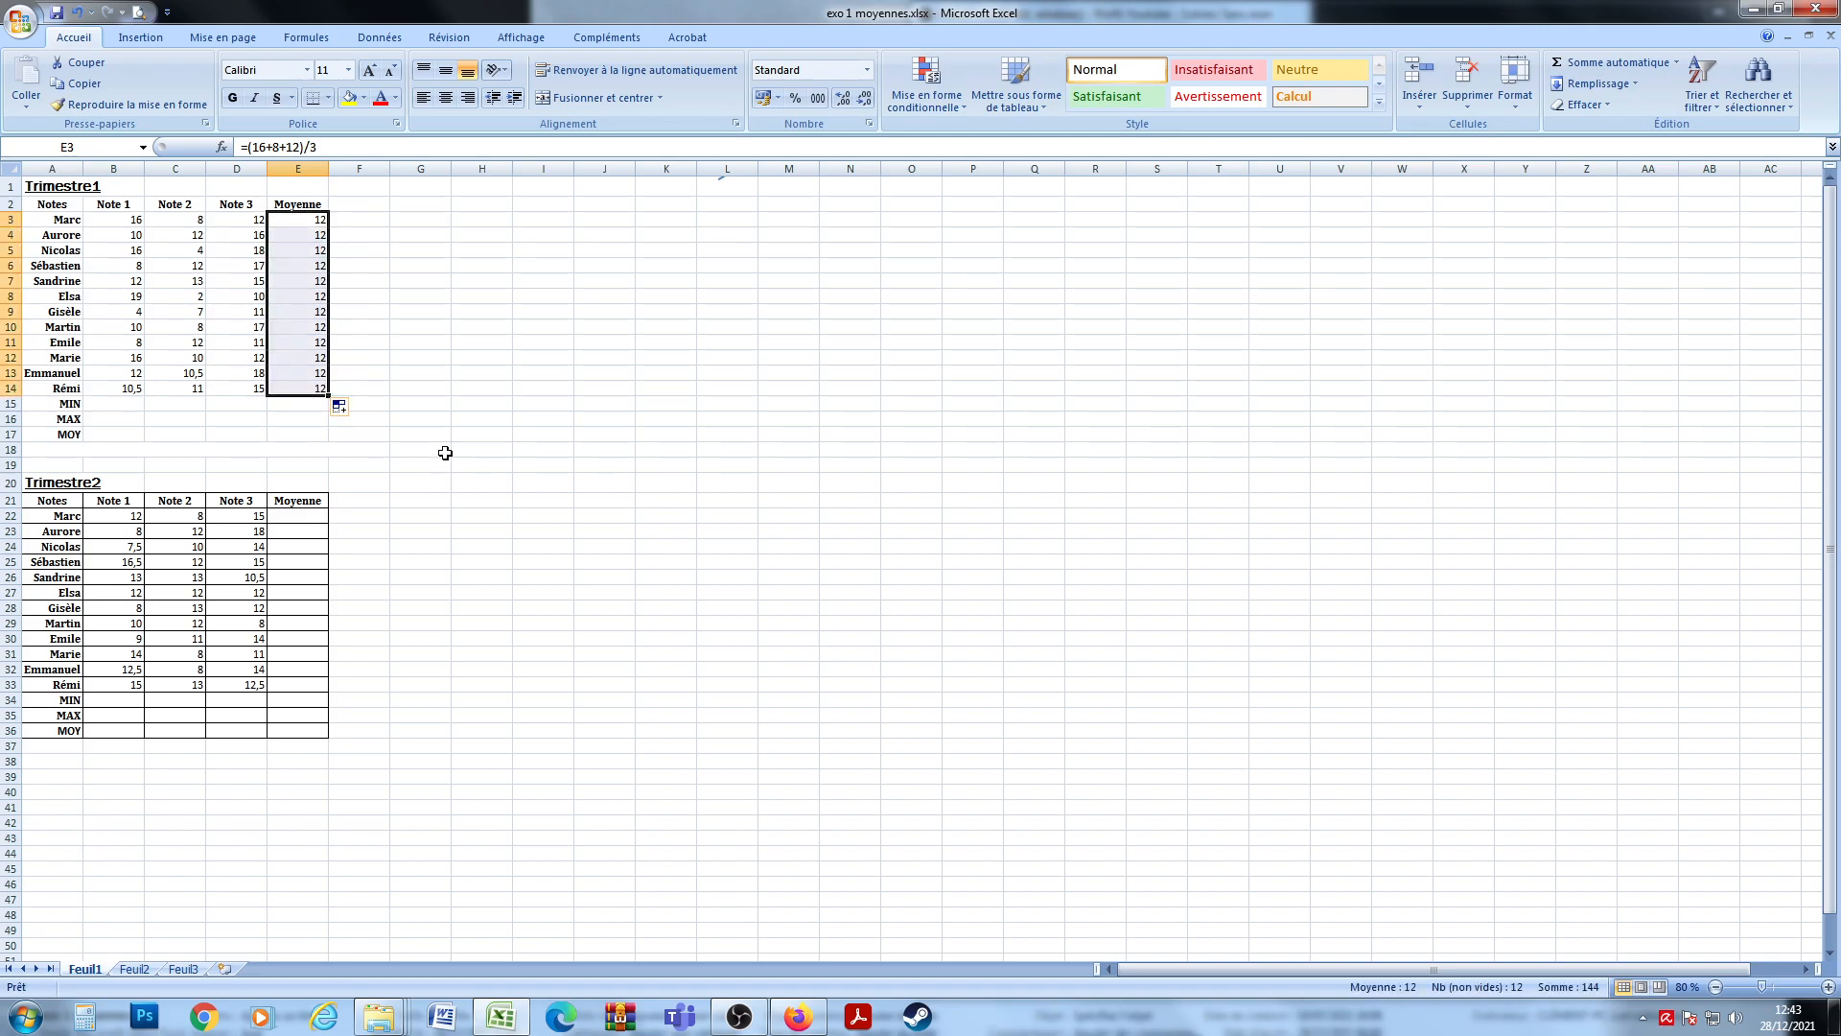
key(ctrl+z)
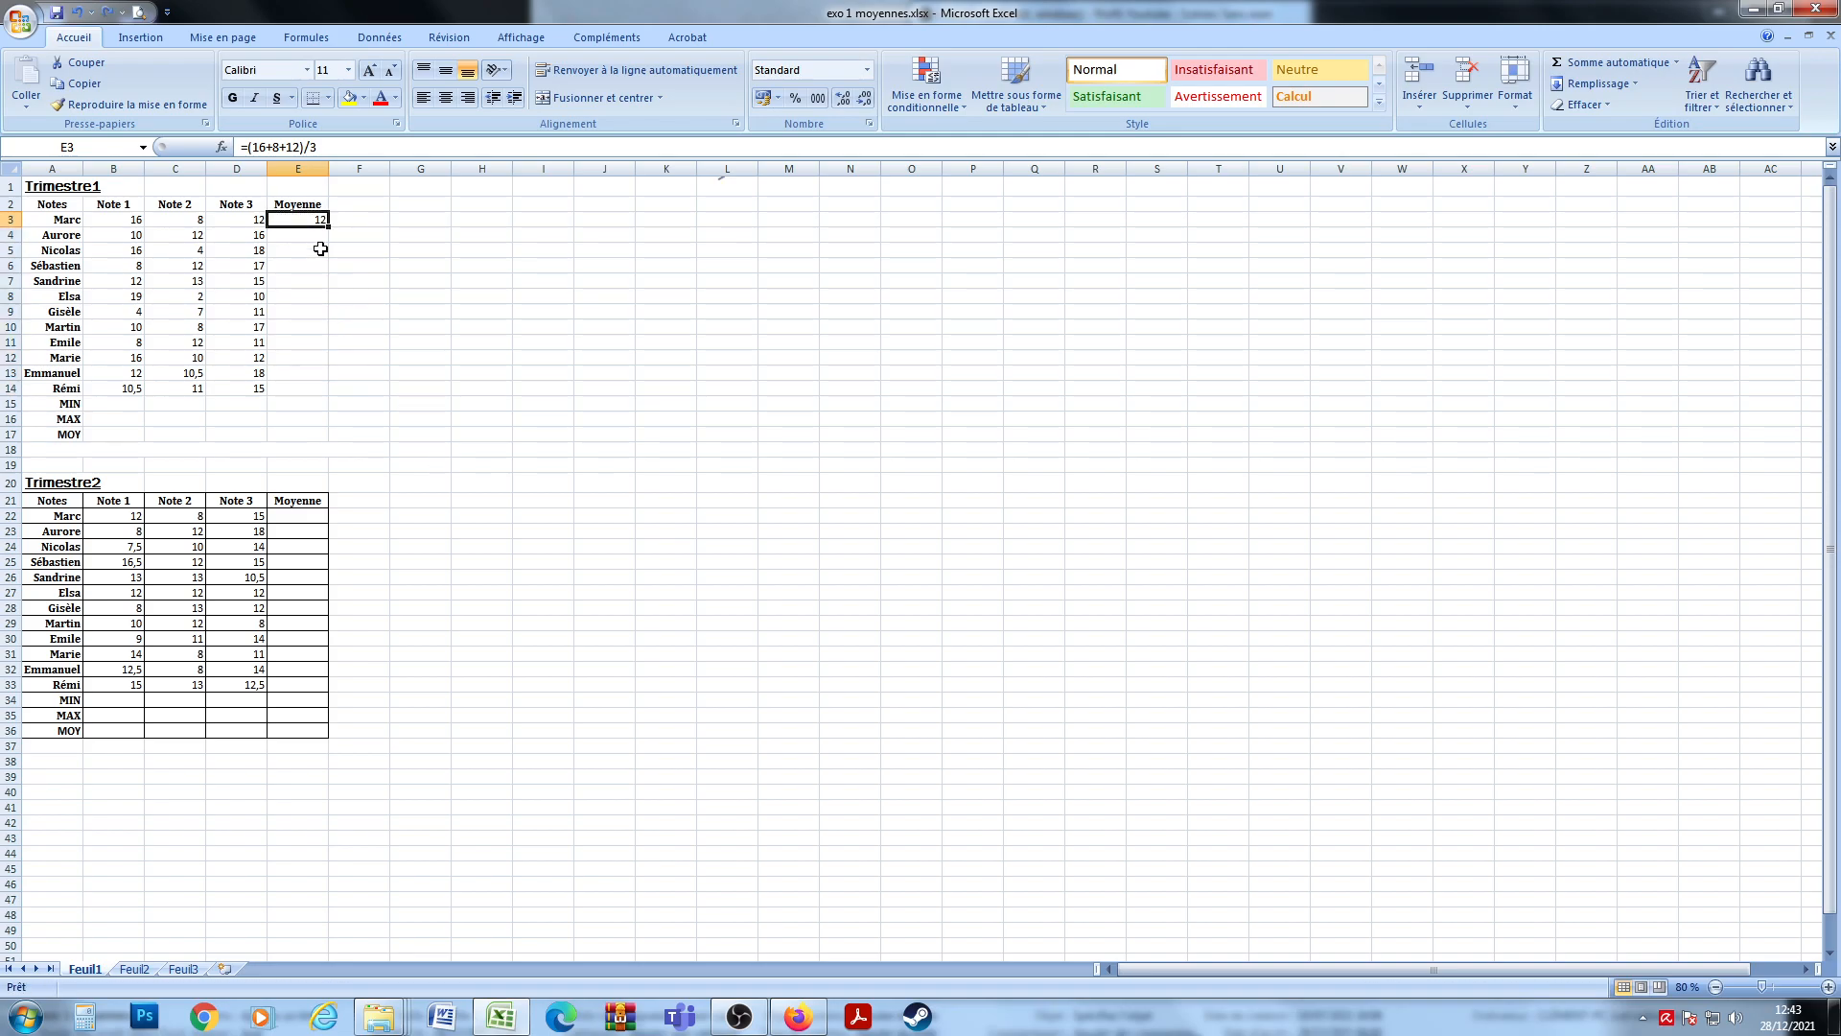
drag(328, 227, 336, 399)
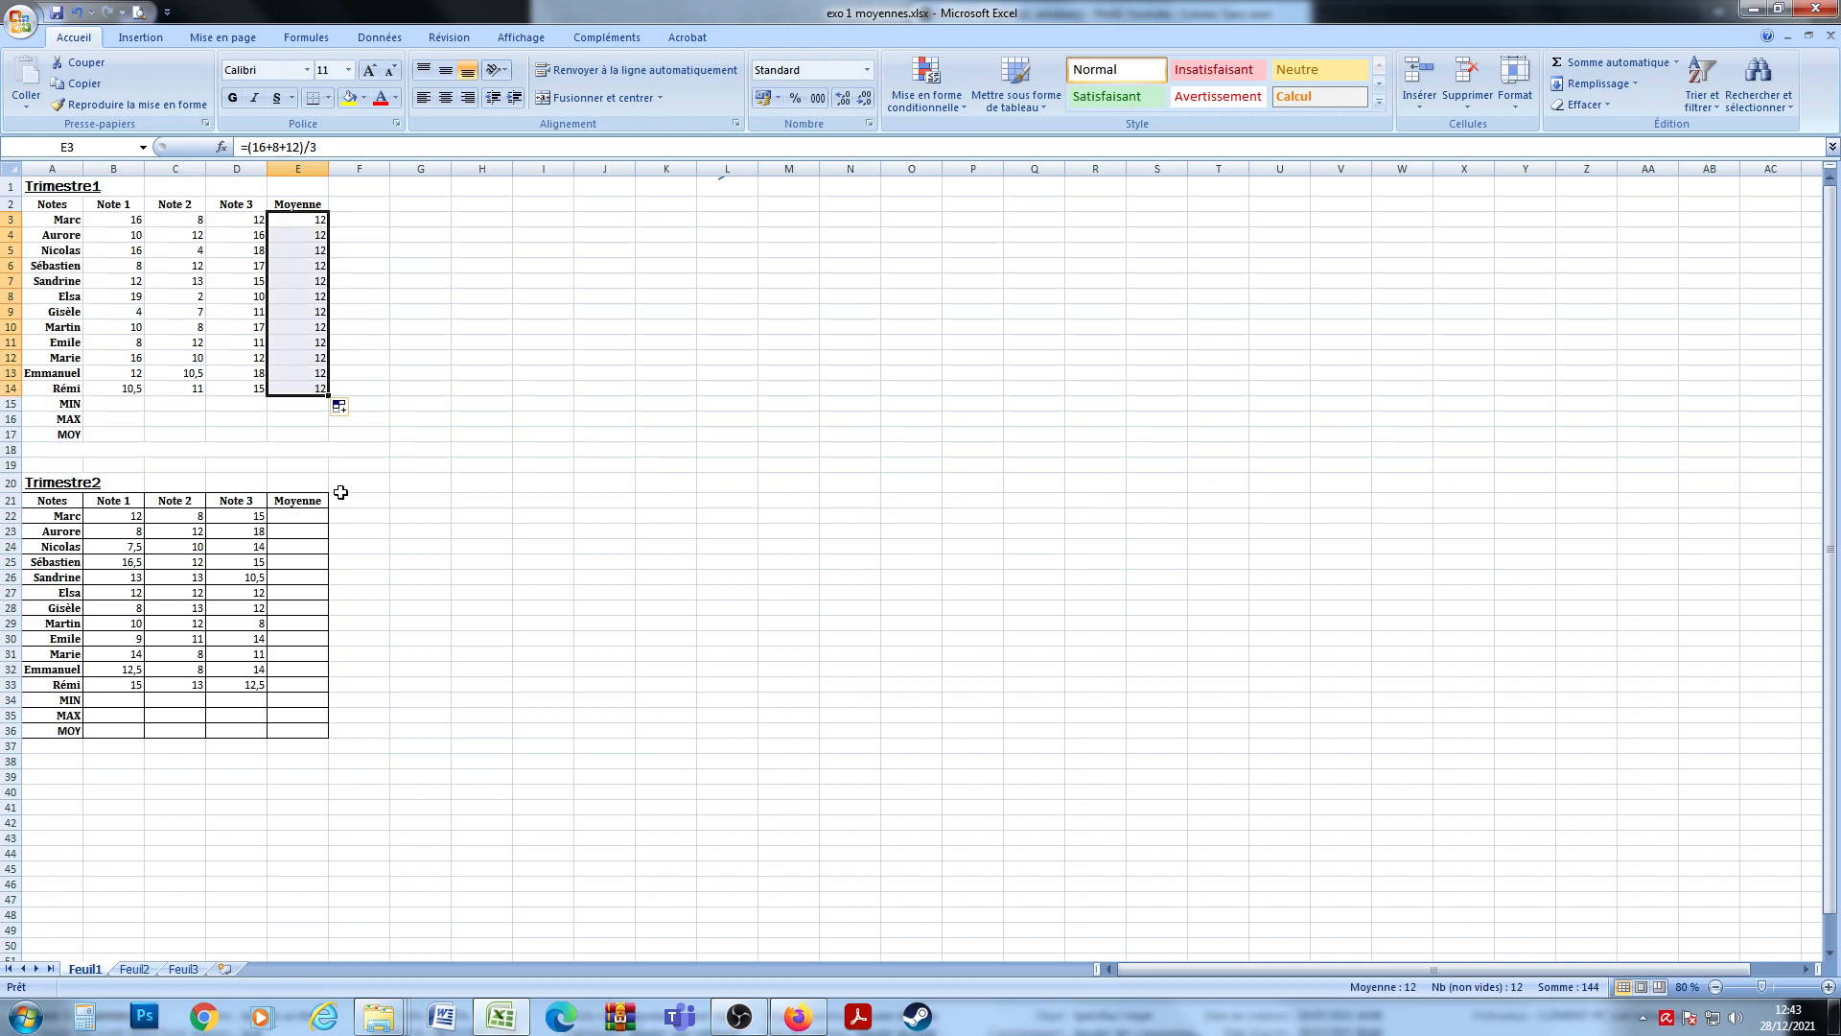
click(311, 236)
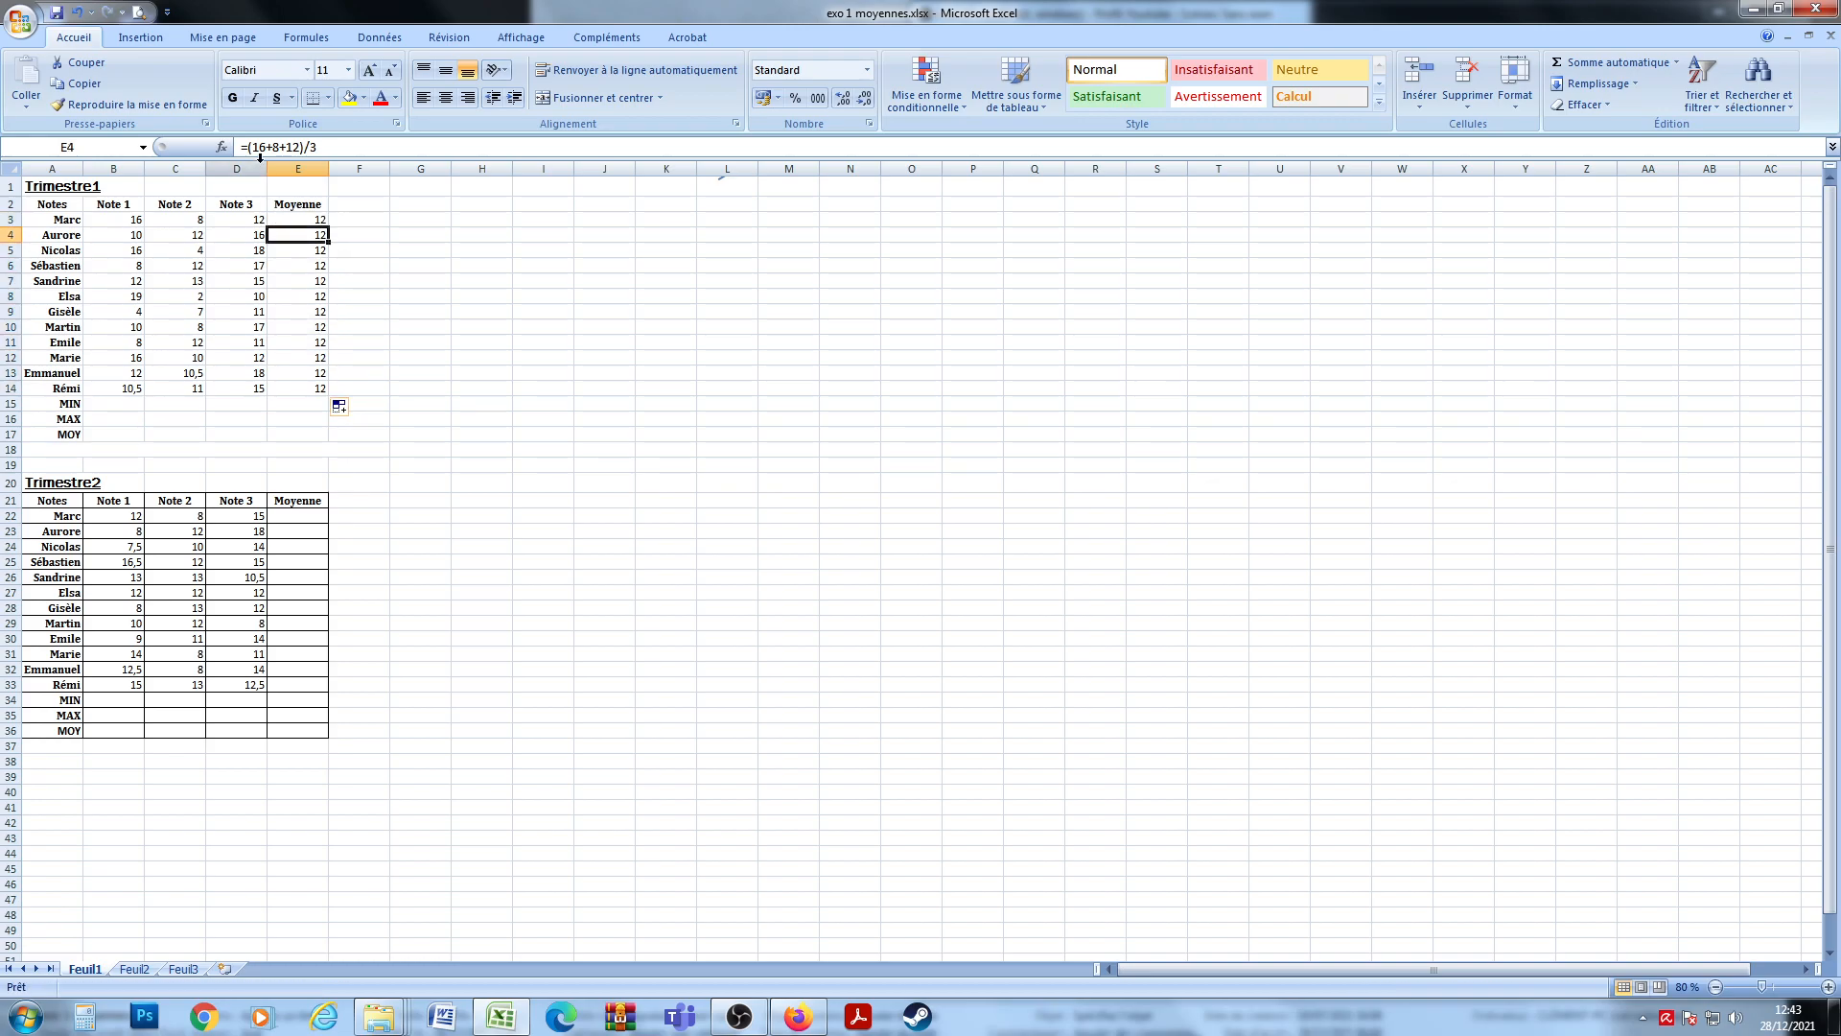
drag(253, 146, 317, 147)
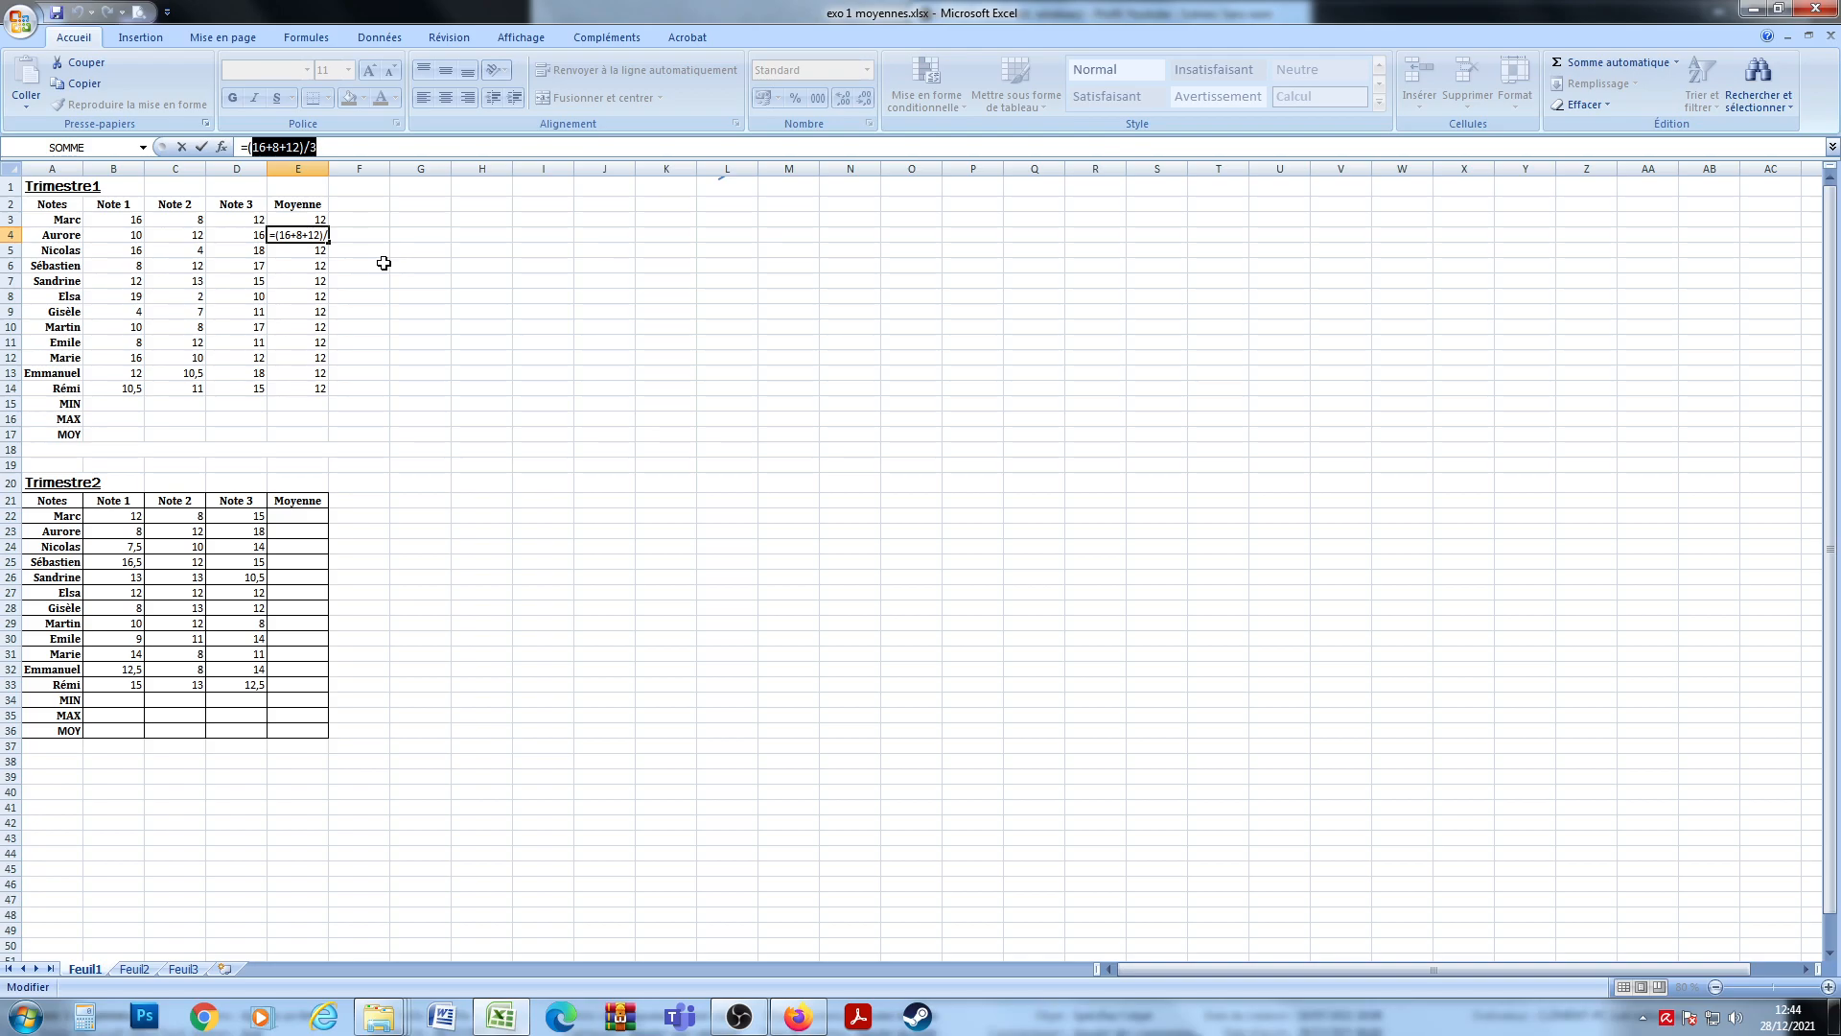
key(Escape)
Replace the grades in the E3 formula with cell references, =(B3+C3+D3)/3, and fill it down to E17.
click(319, 219)
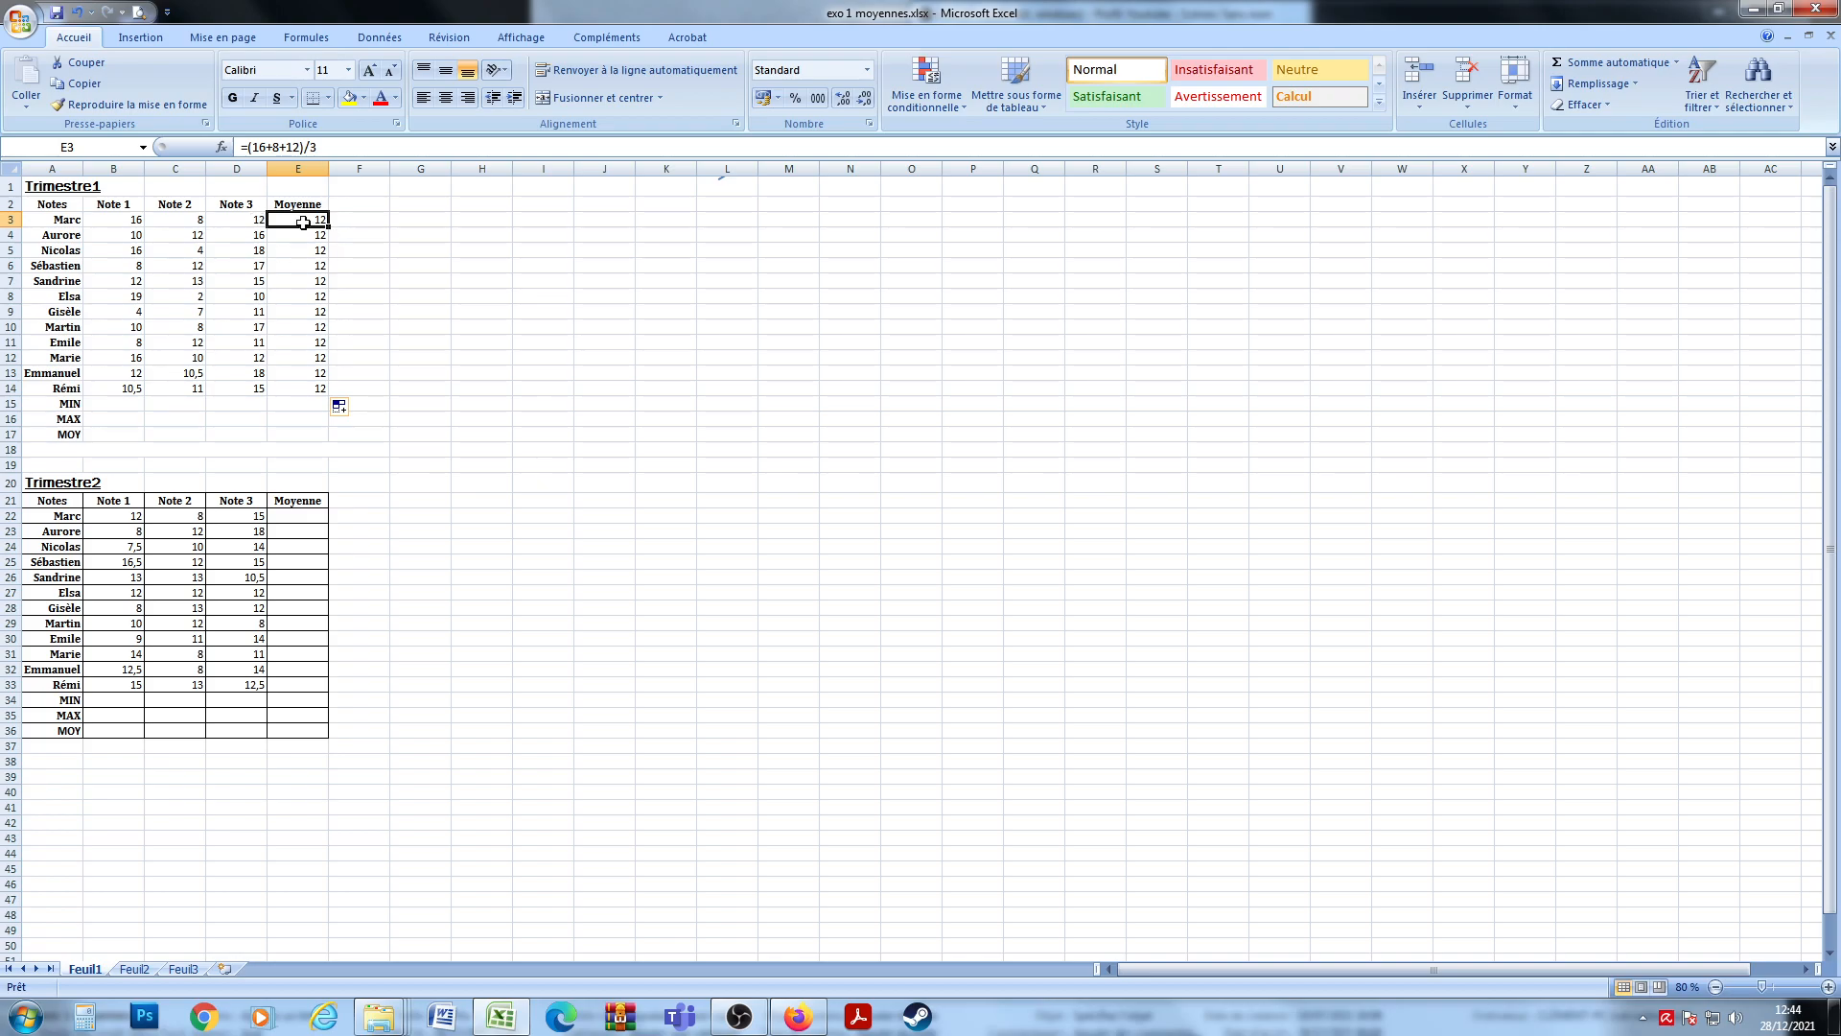
click(254, 146)
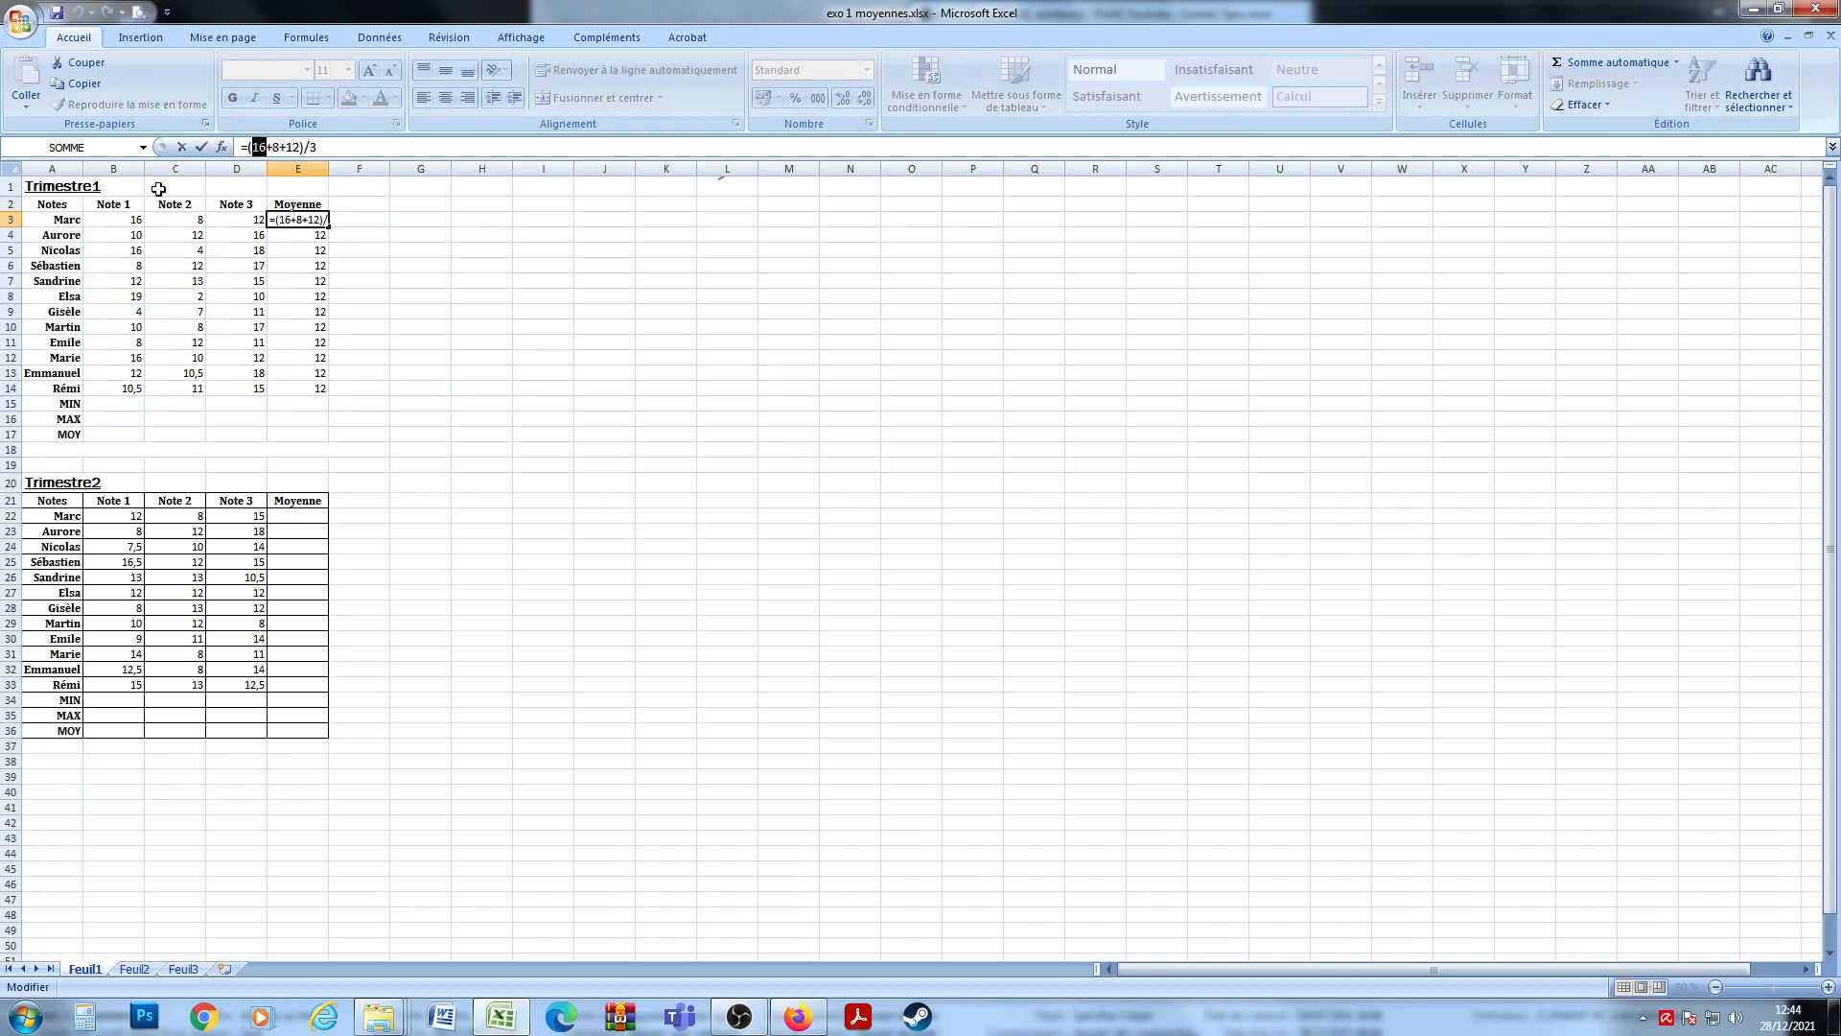
click(123, 222)
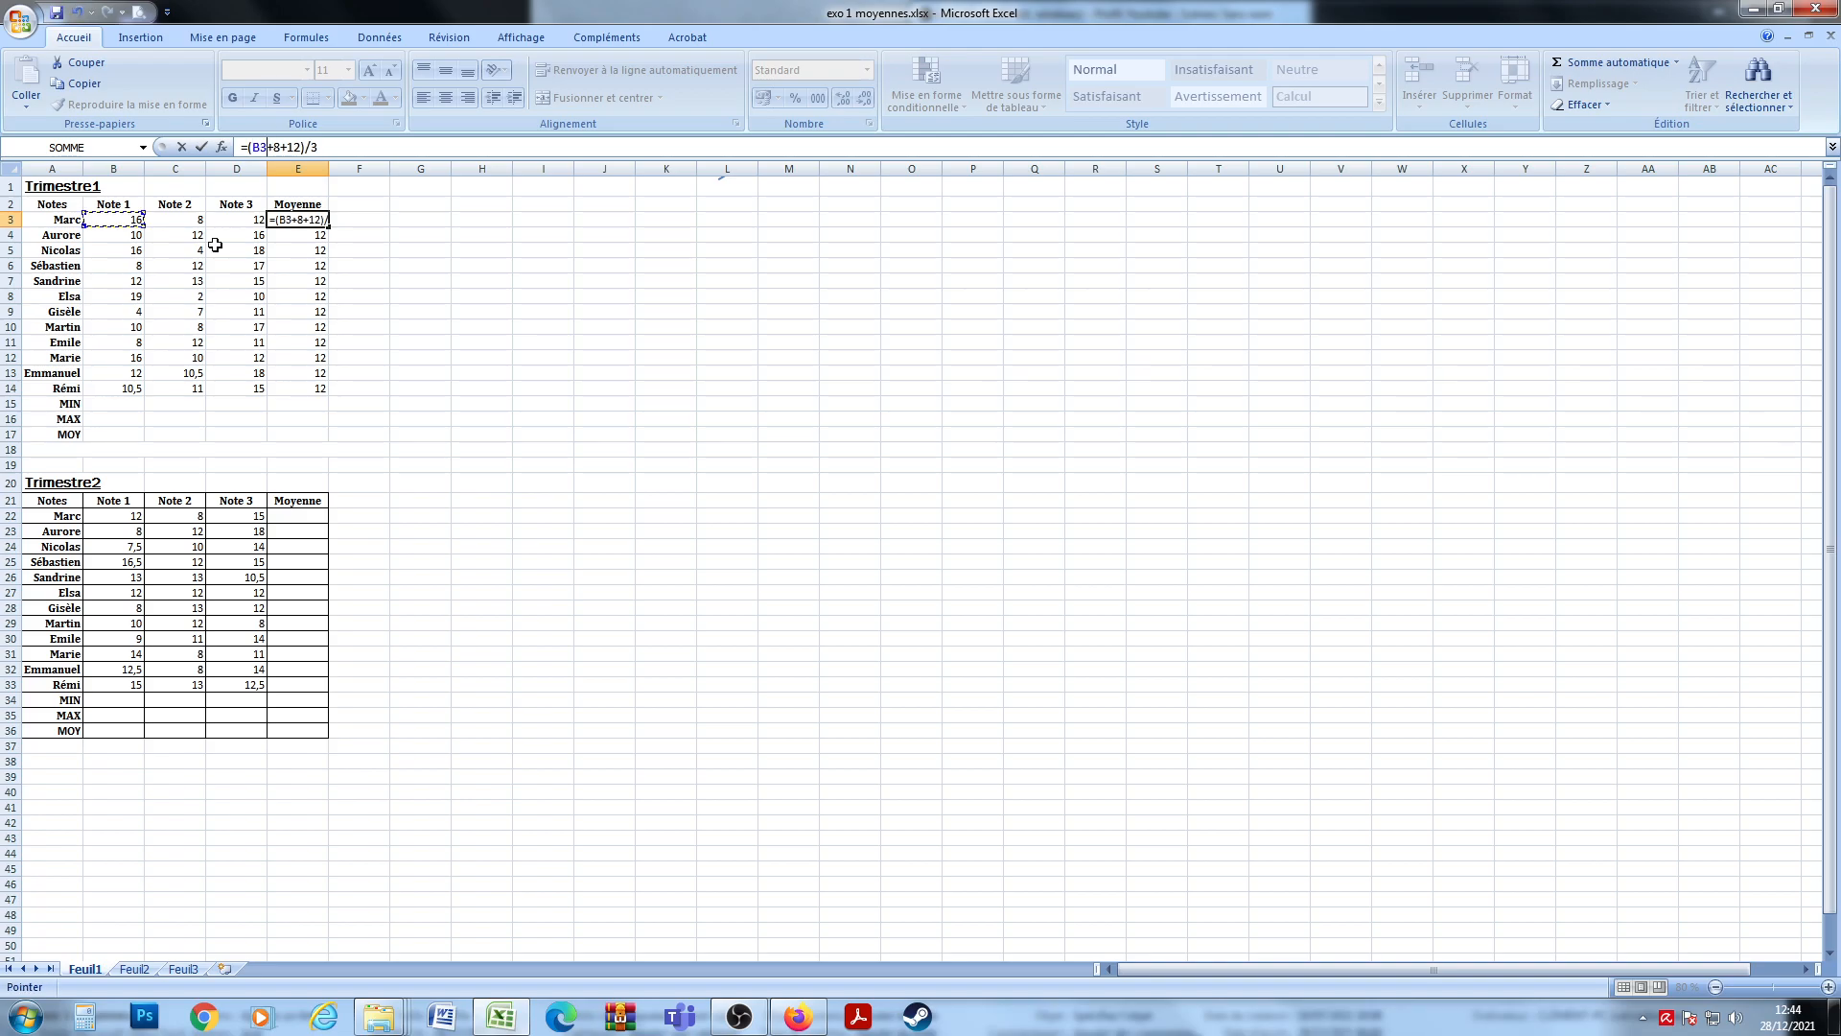
double_click(300, 220)
click(195, 225)
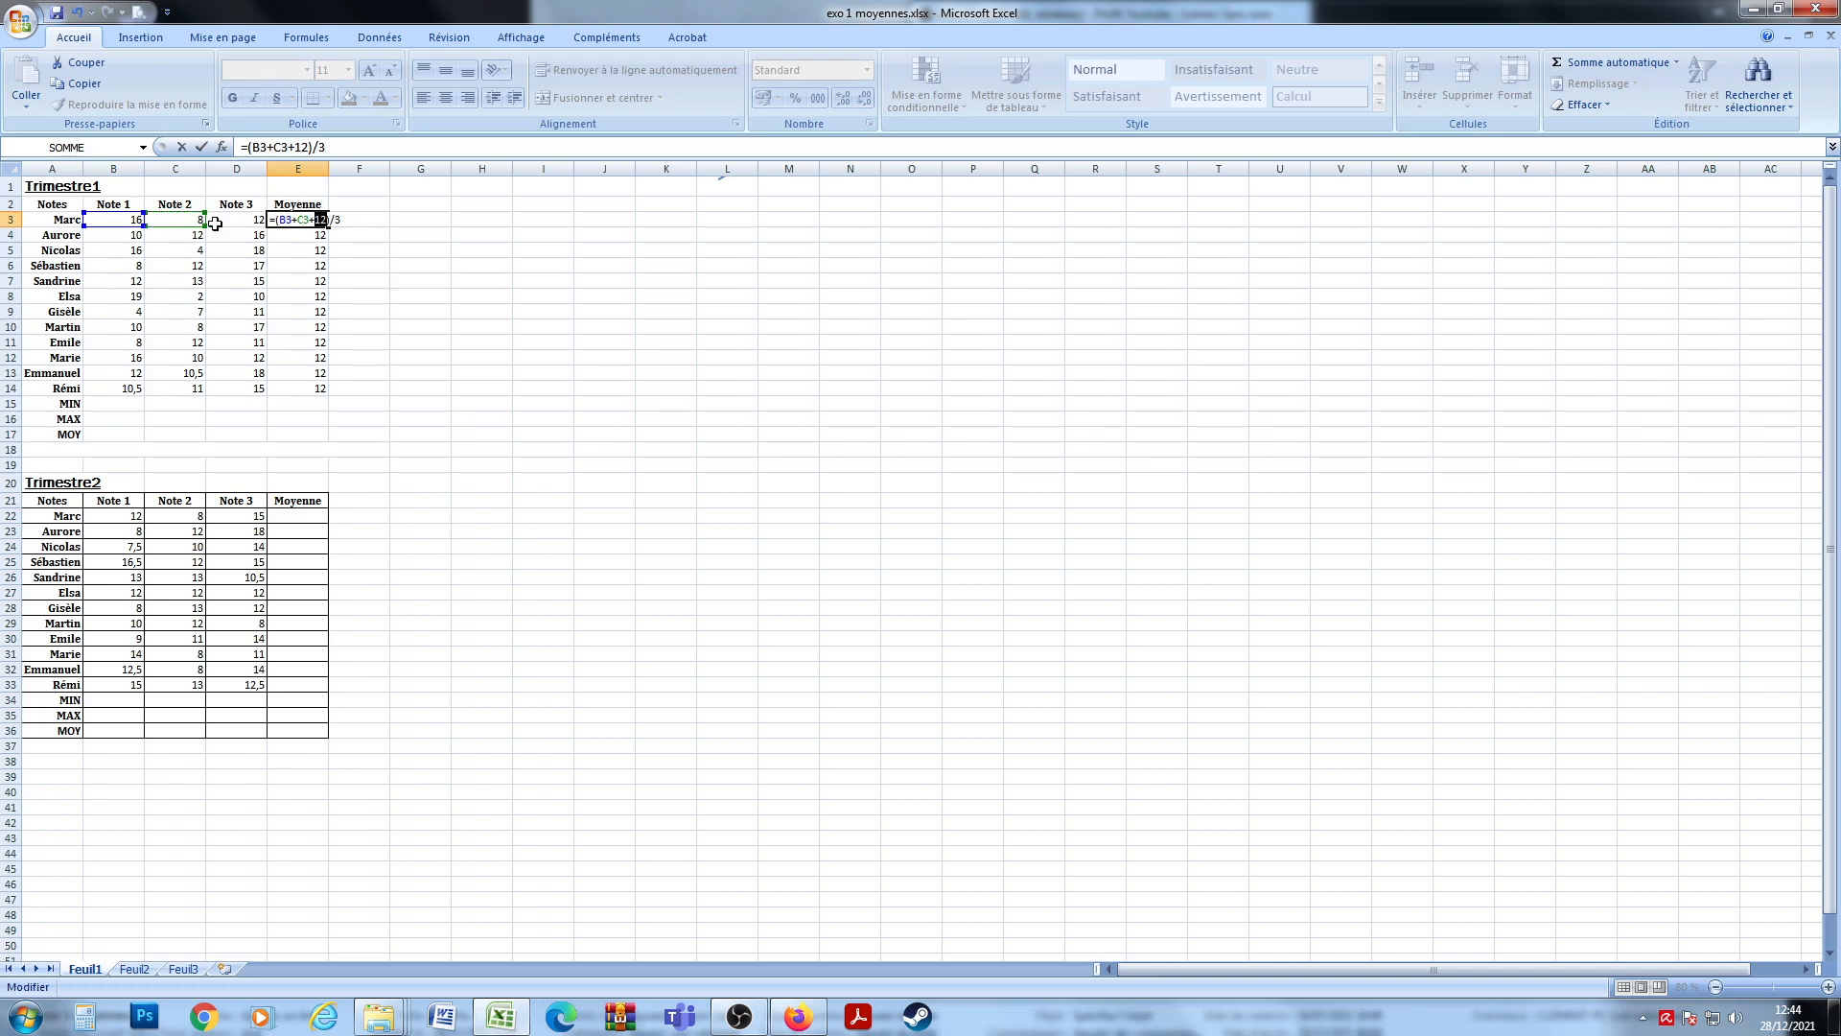
click(235, 227)
key(Return)
click(314, 223)
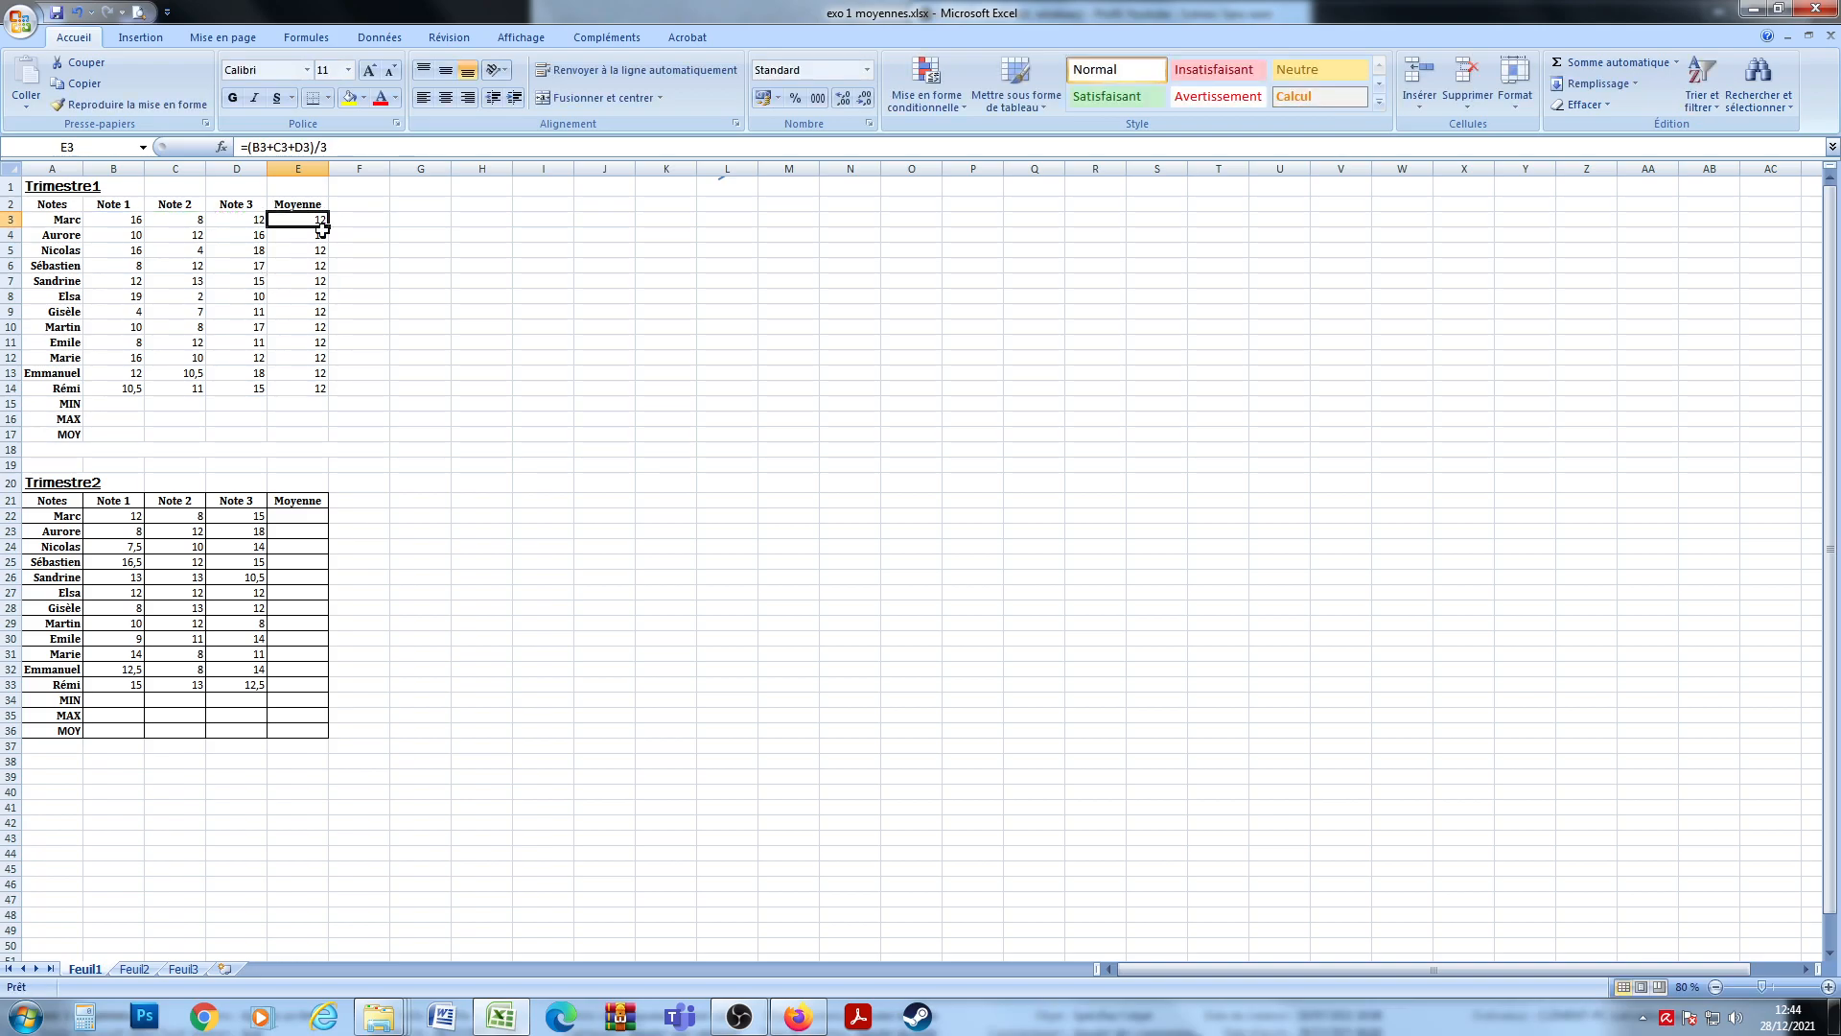
drag(329, 231, 314, 439)
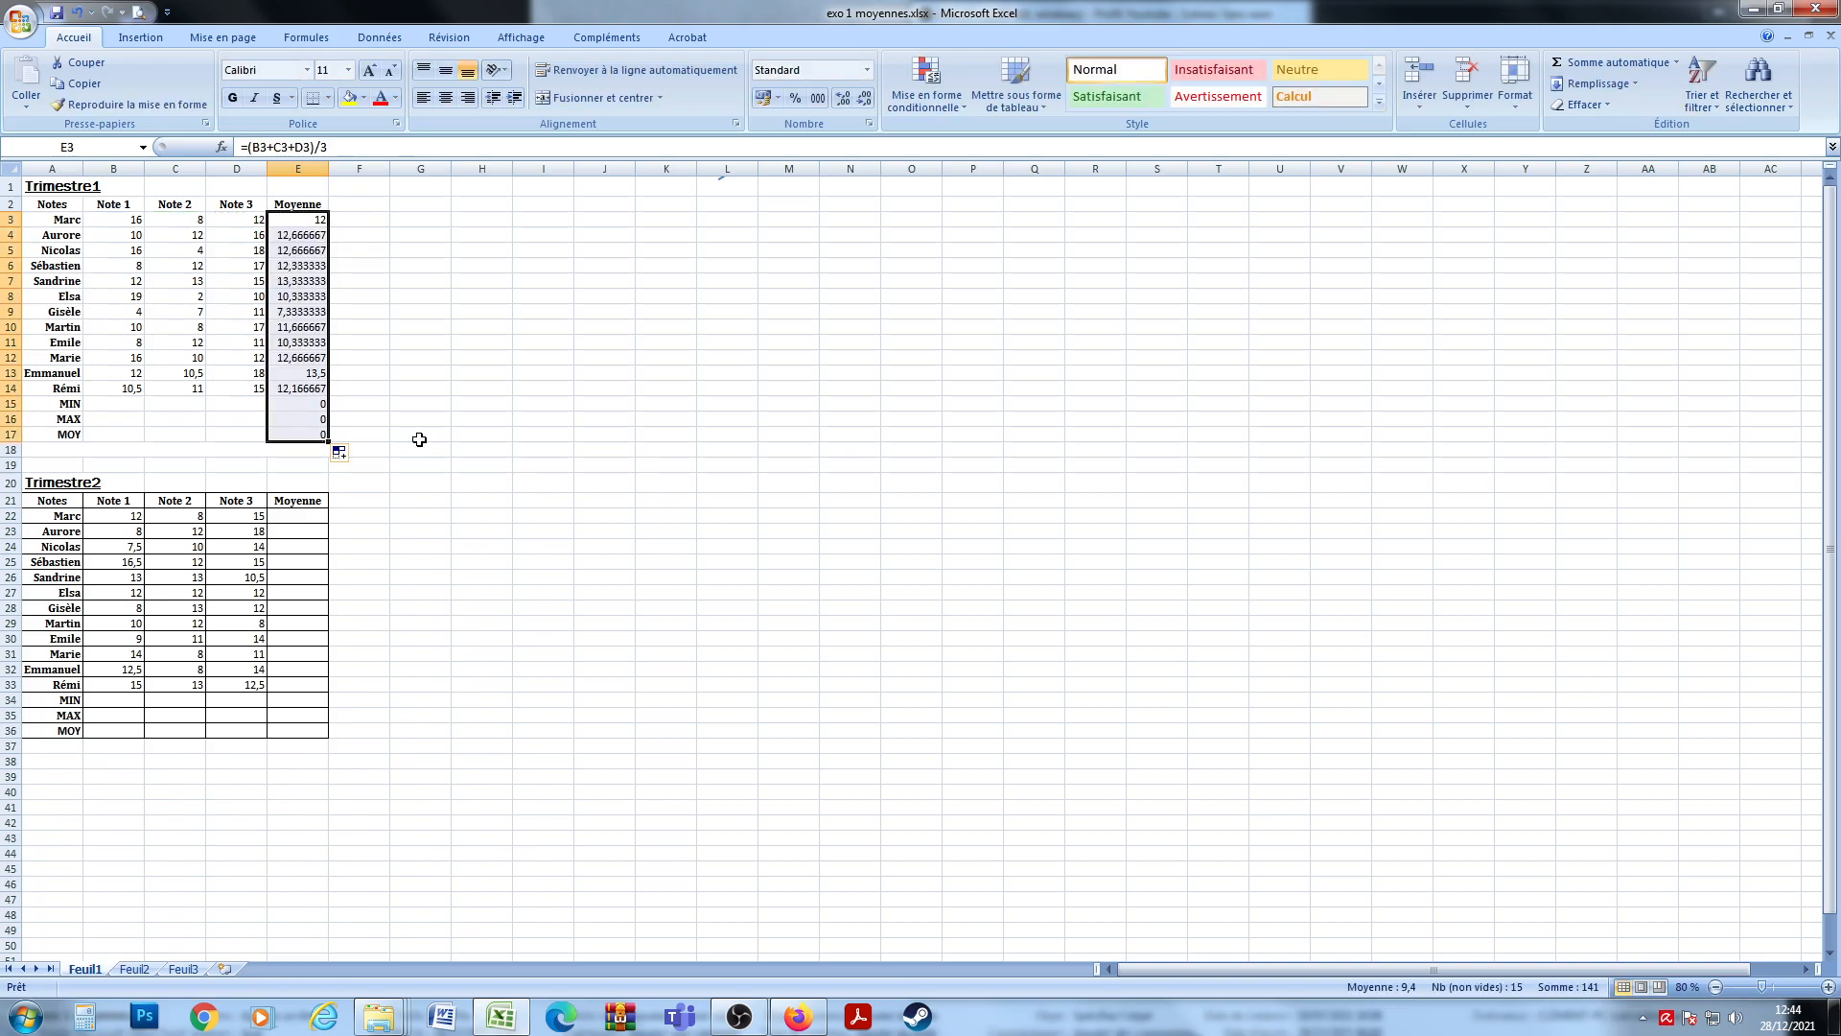
Examine the copied formula in E4 and the cells it refers to, leaving the cell unedited.
click(314, 236)
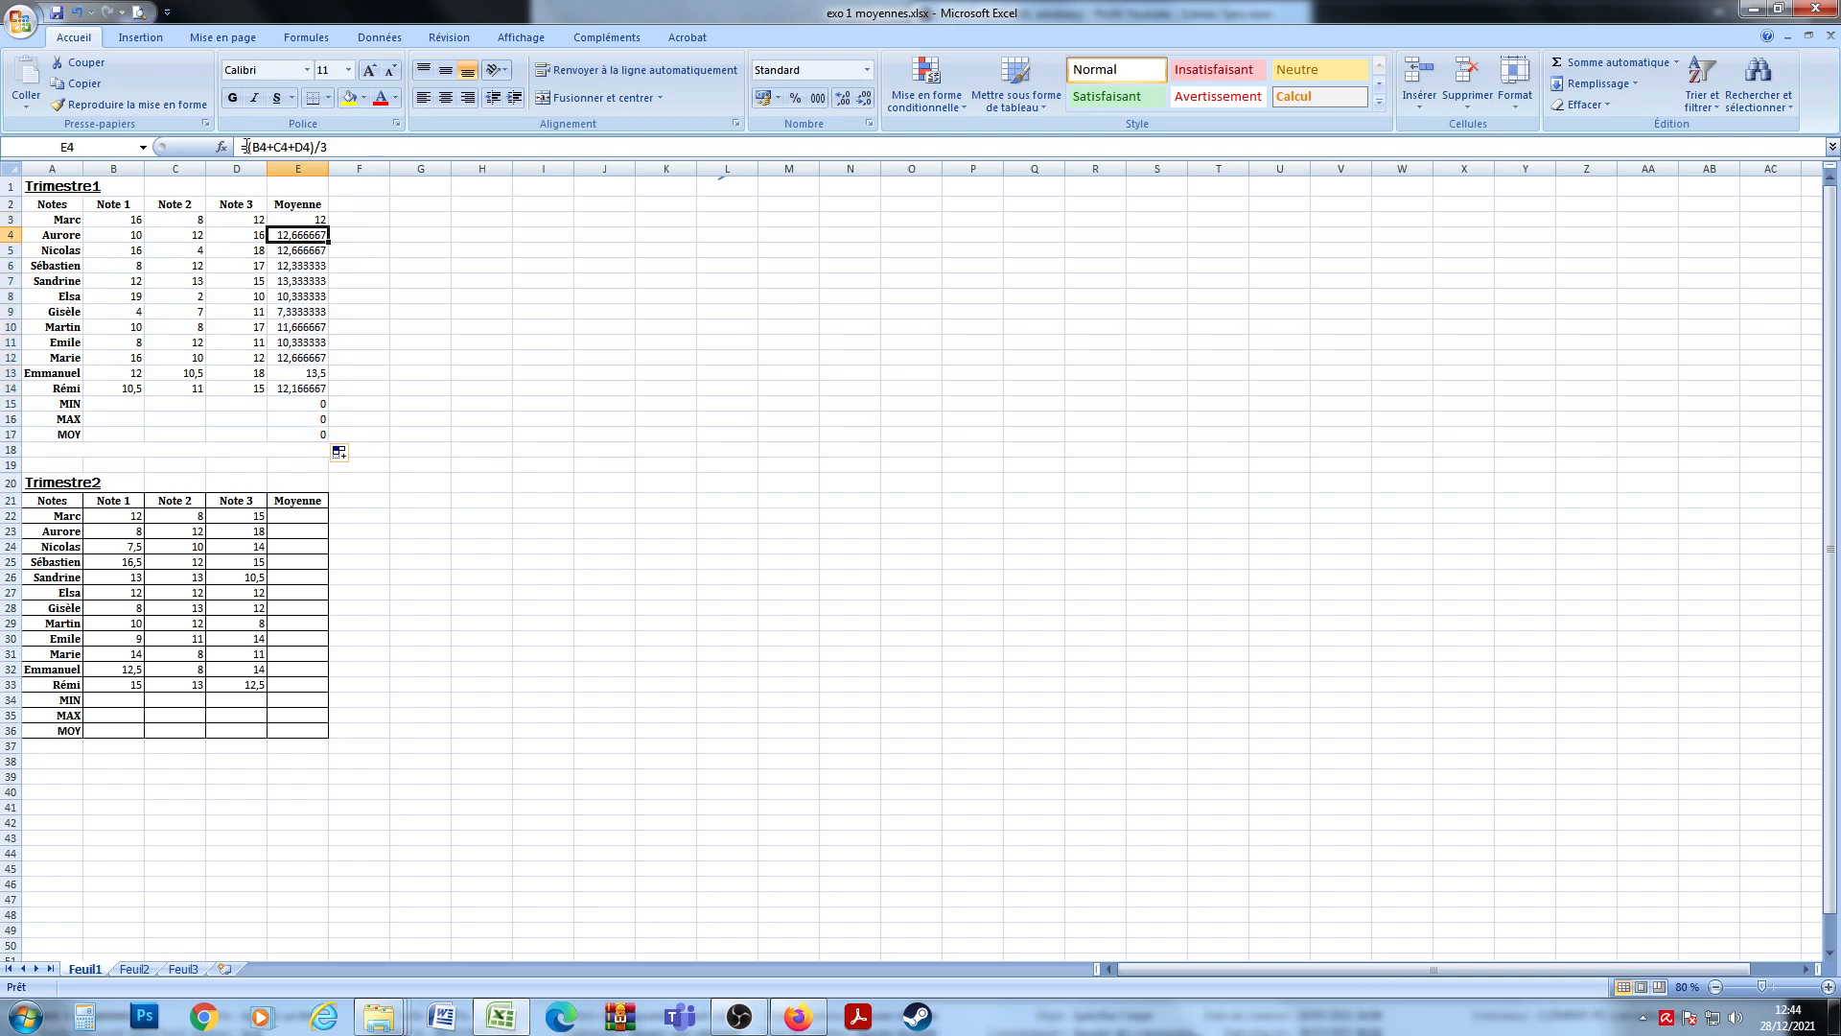
click(285, 146)
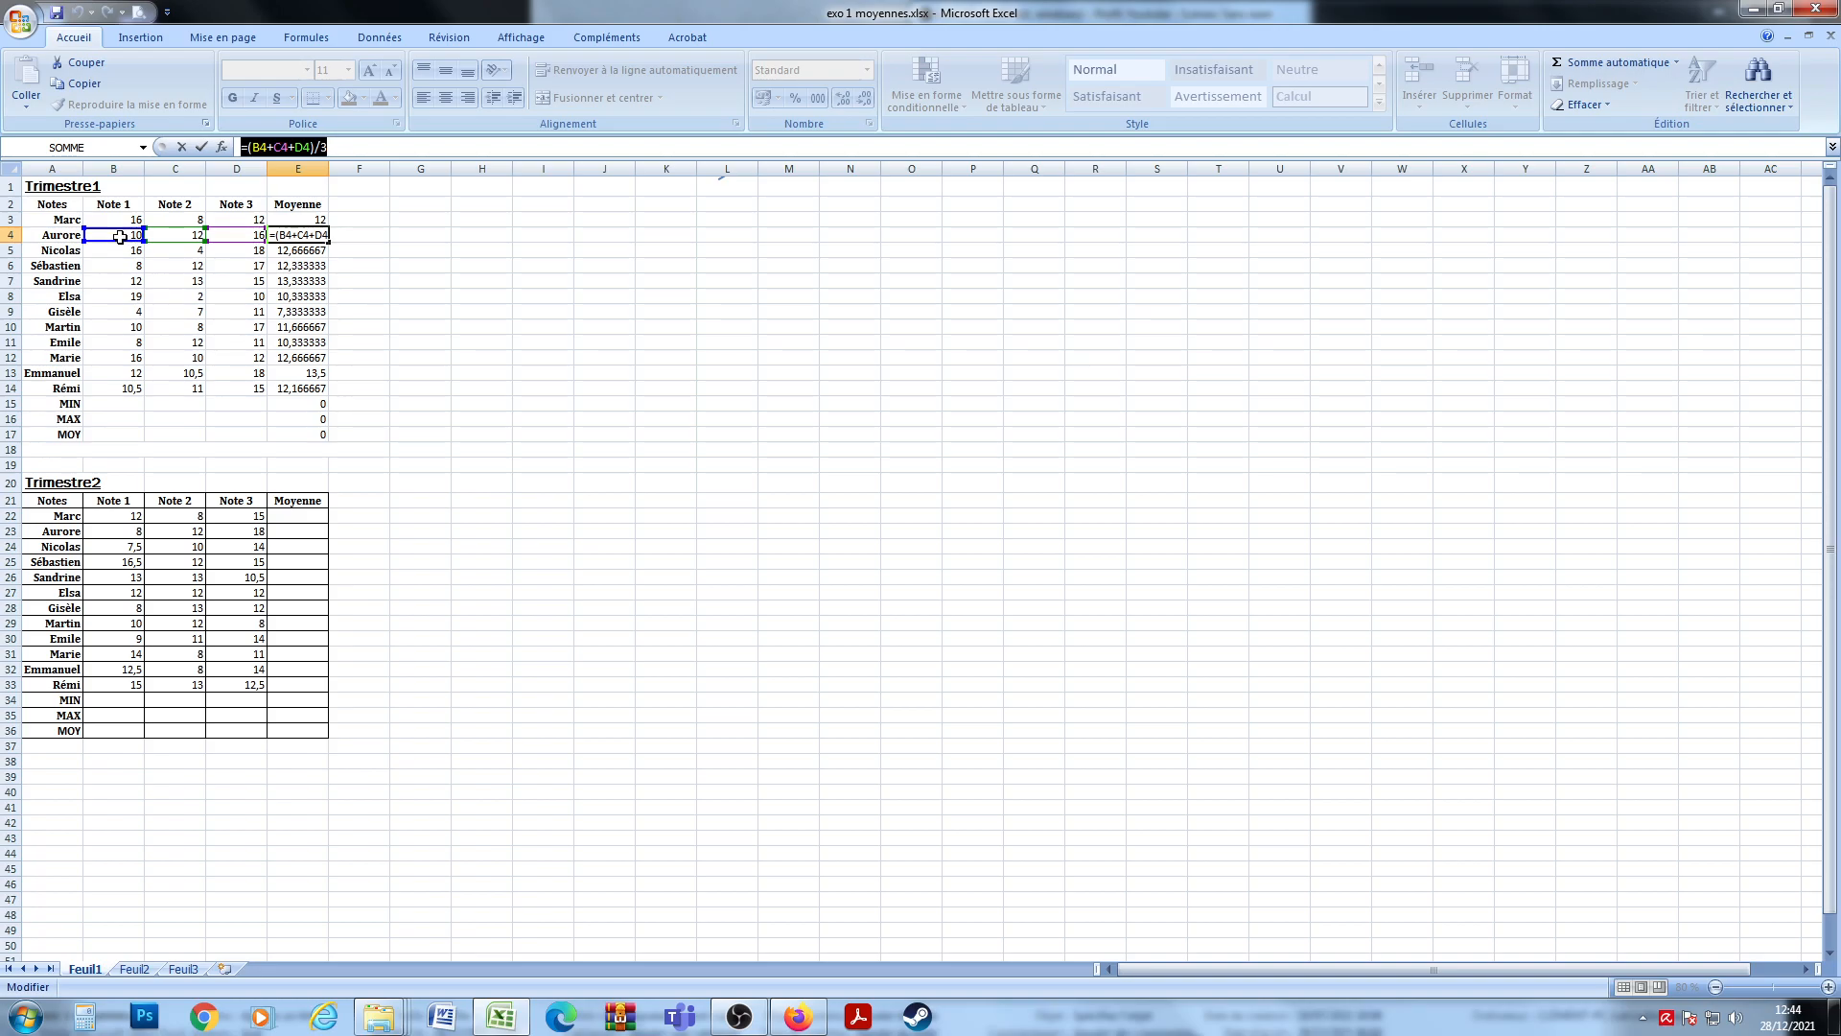
click(122, 238)
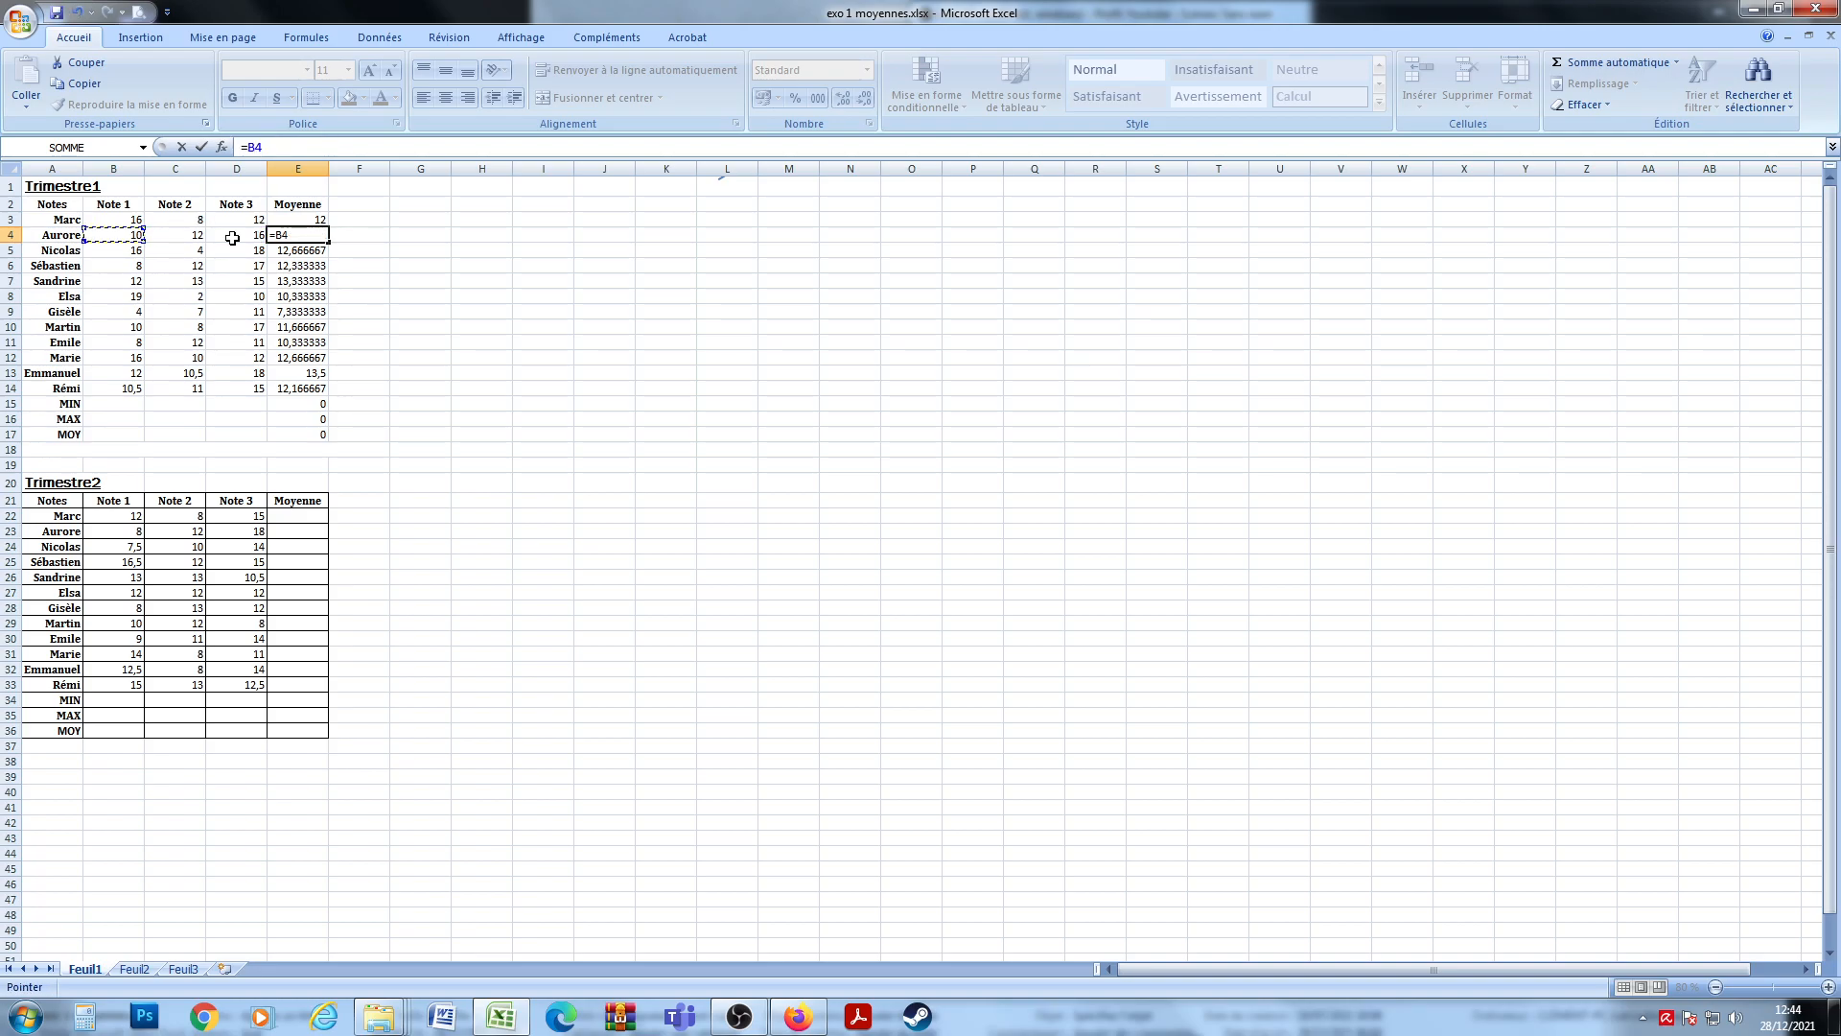
key(Escape)
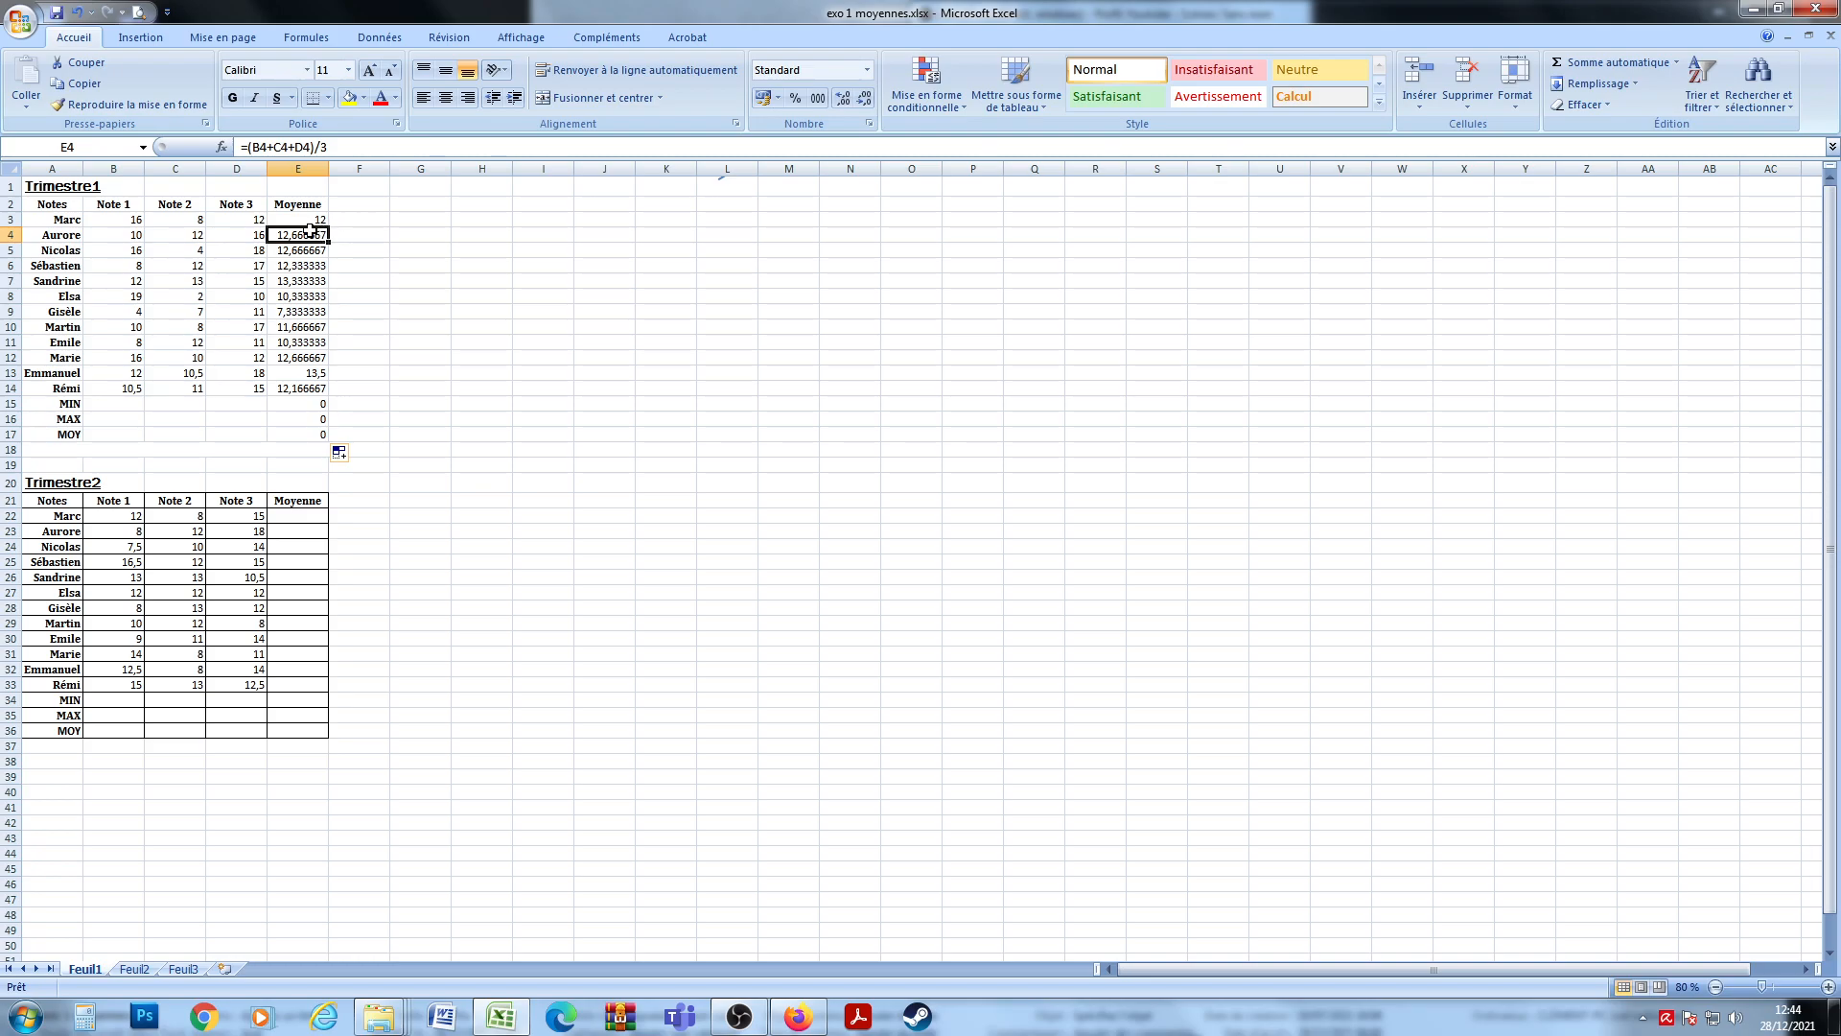
click(257, 142)
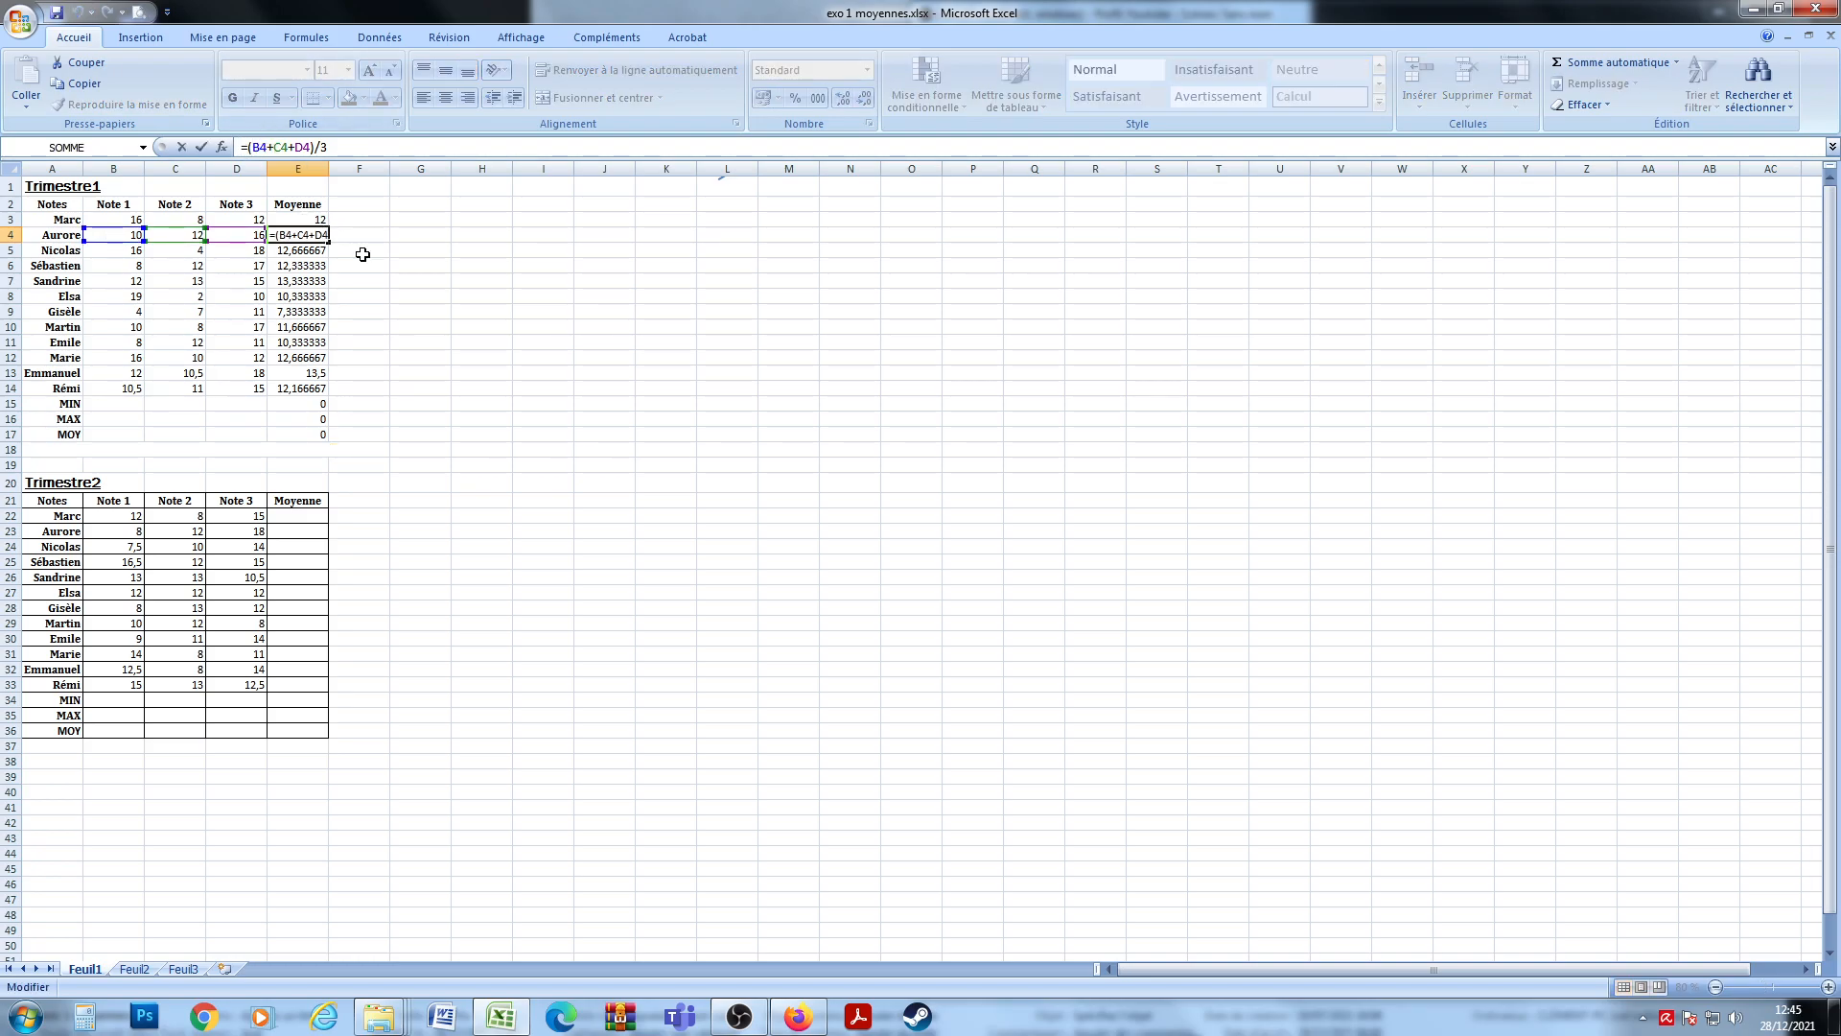
text(=)
click(316, 251)
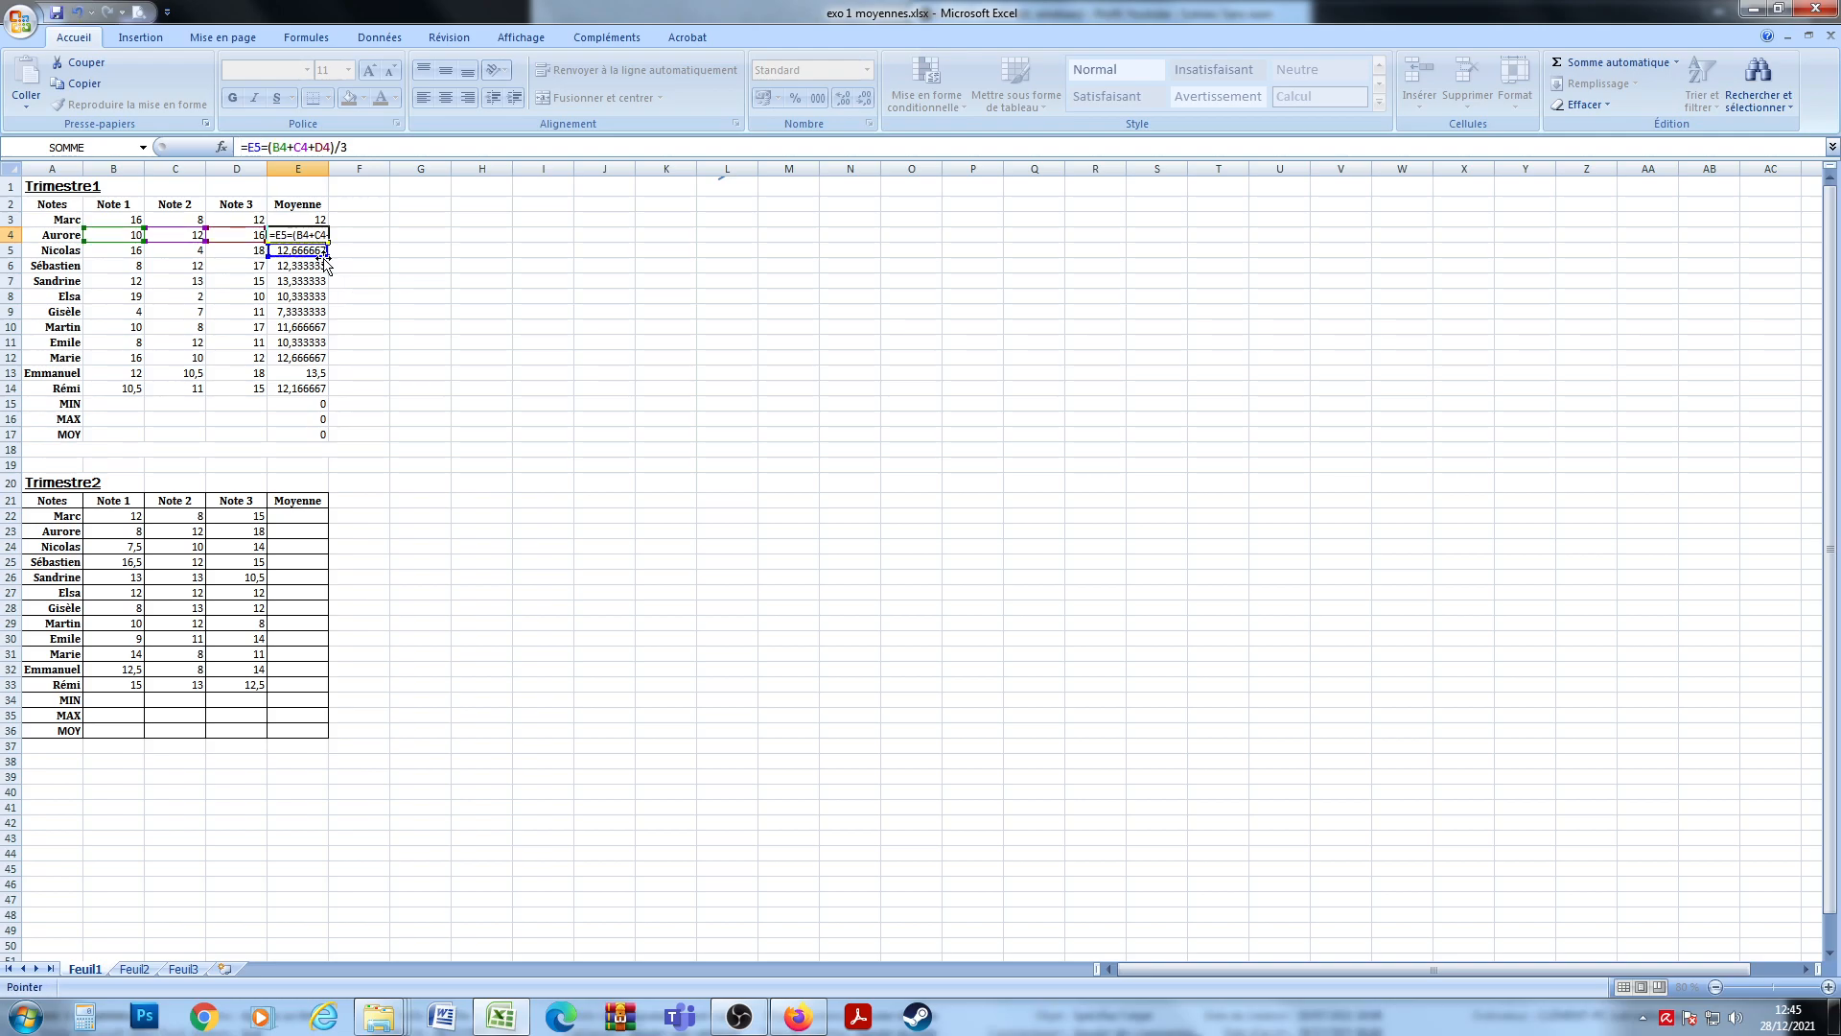
key(Escape)
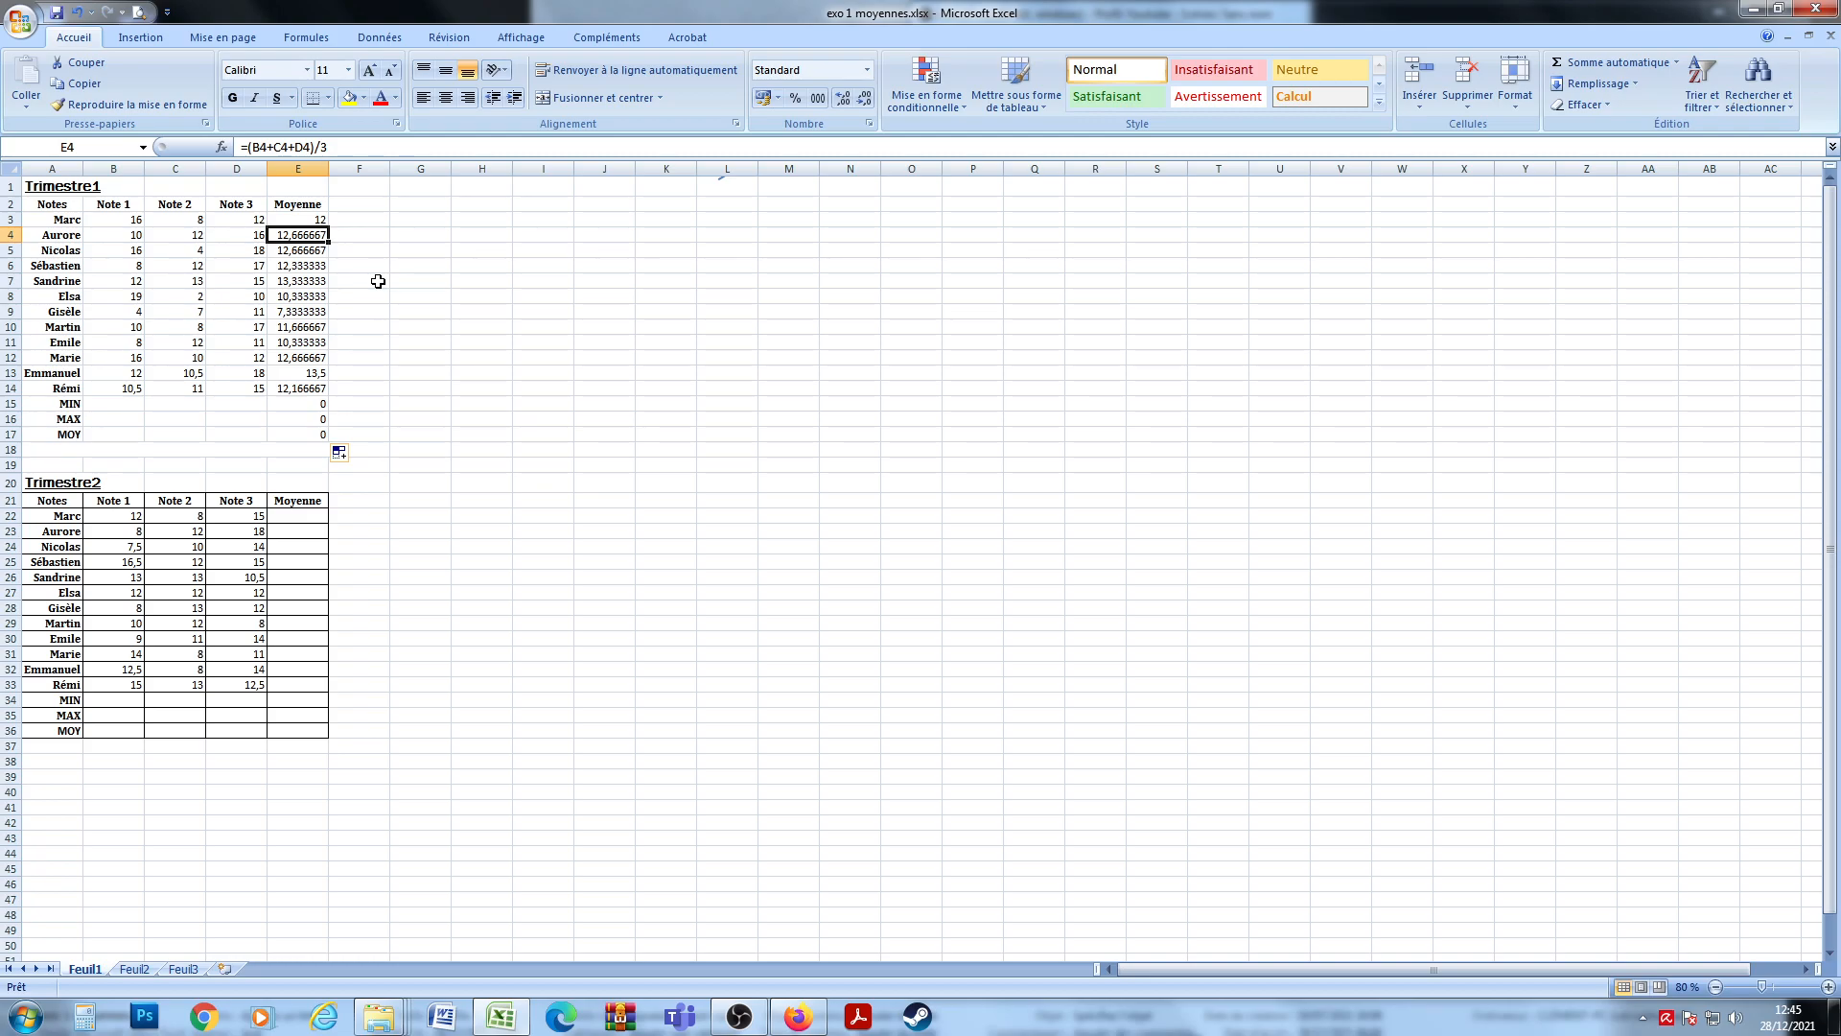
Display the Trimestre1 averages in E3:E14 with one decimal place.
drag(310, 219, 310, 392)
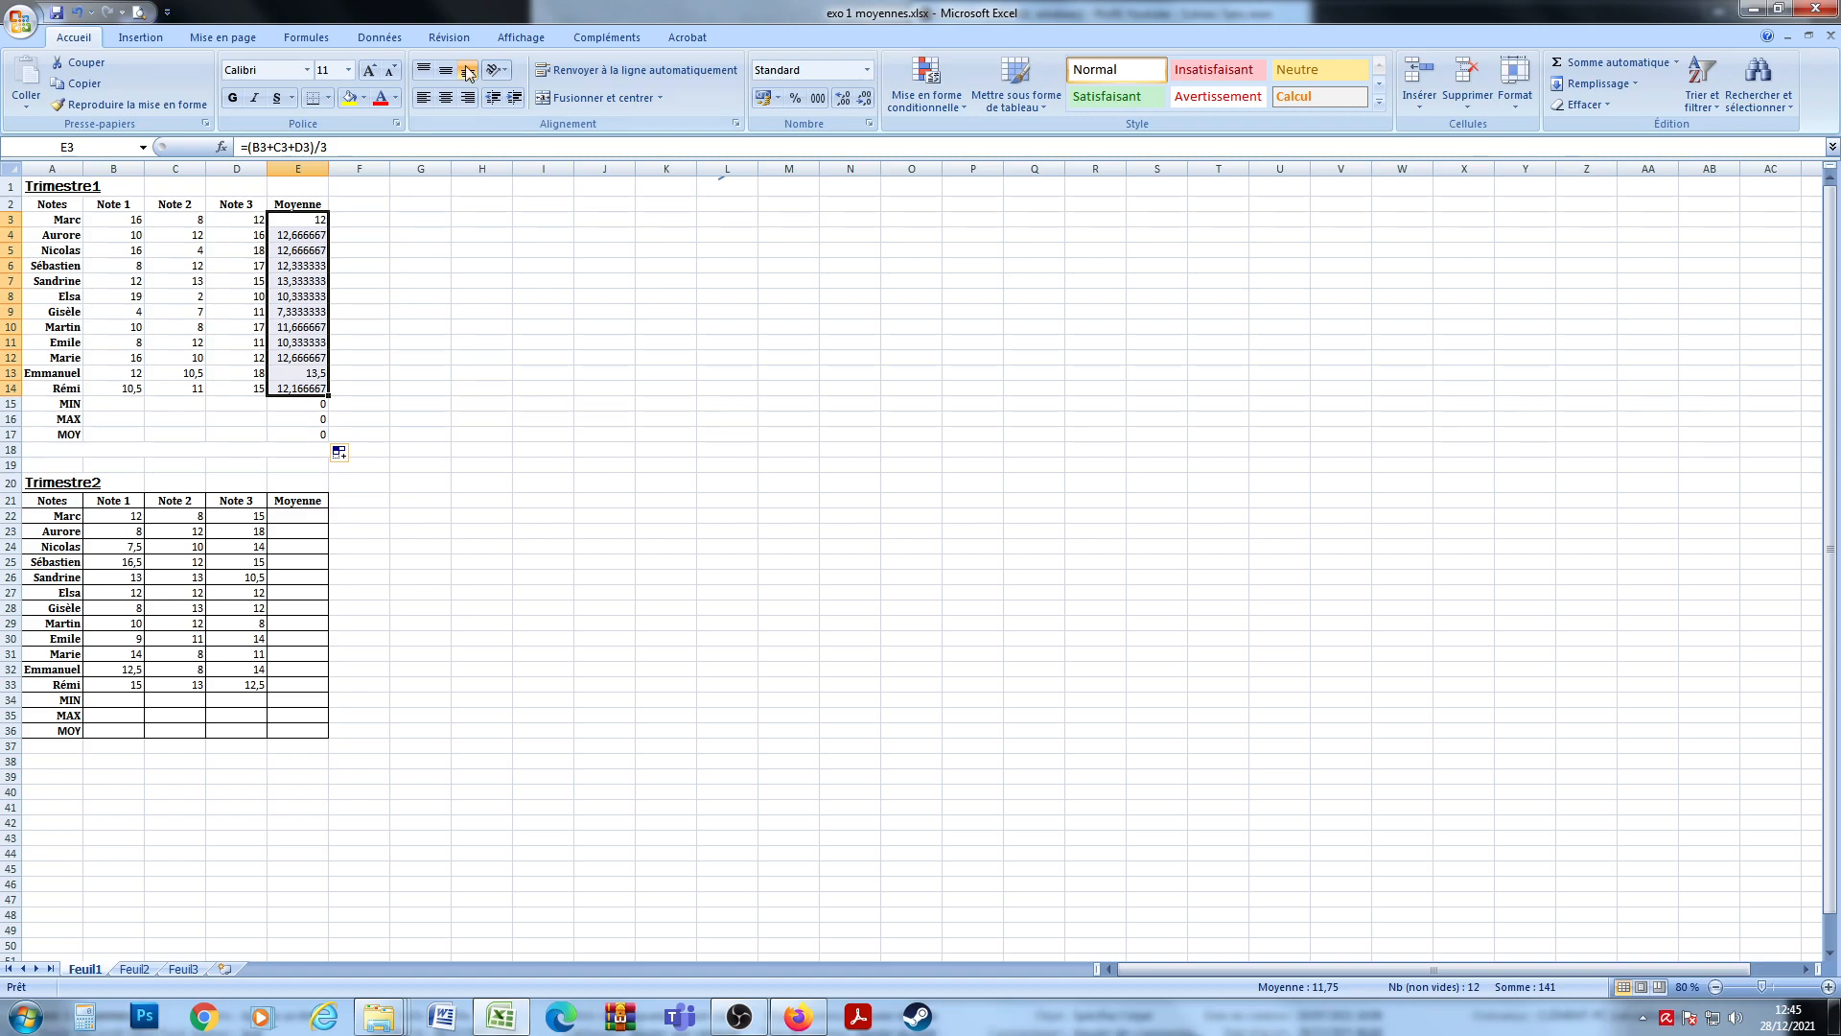
click(302, 239)
drag(142, 222, 242, 408)
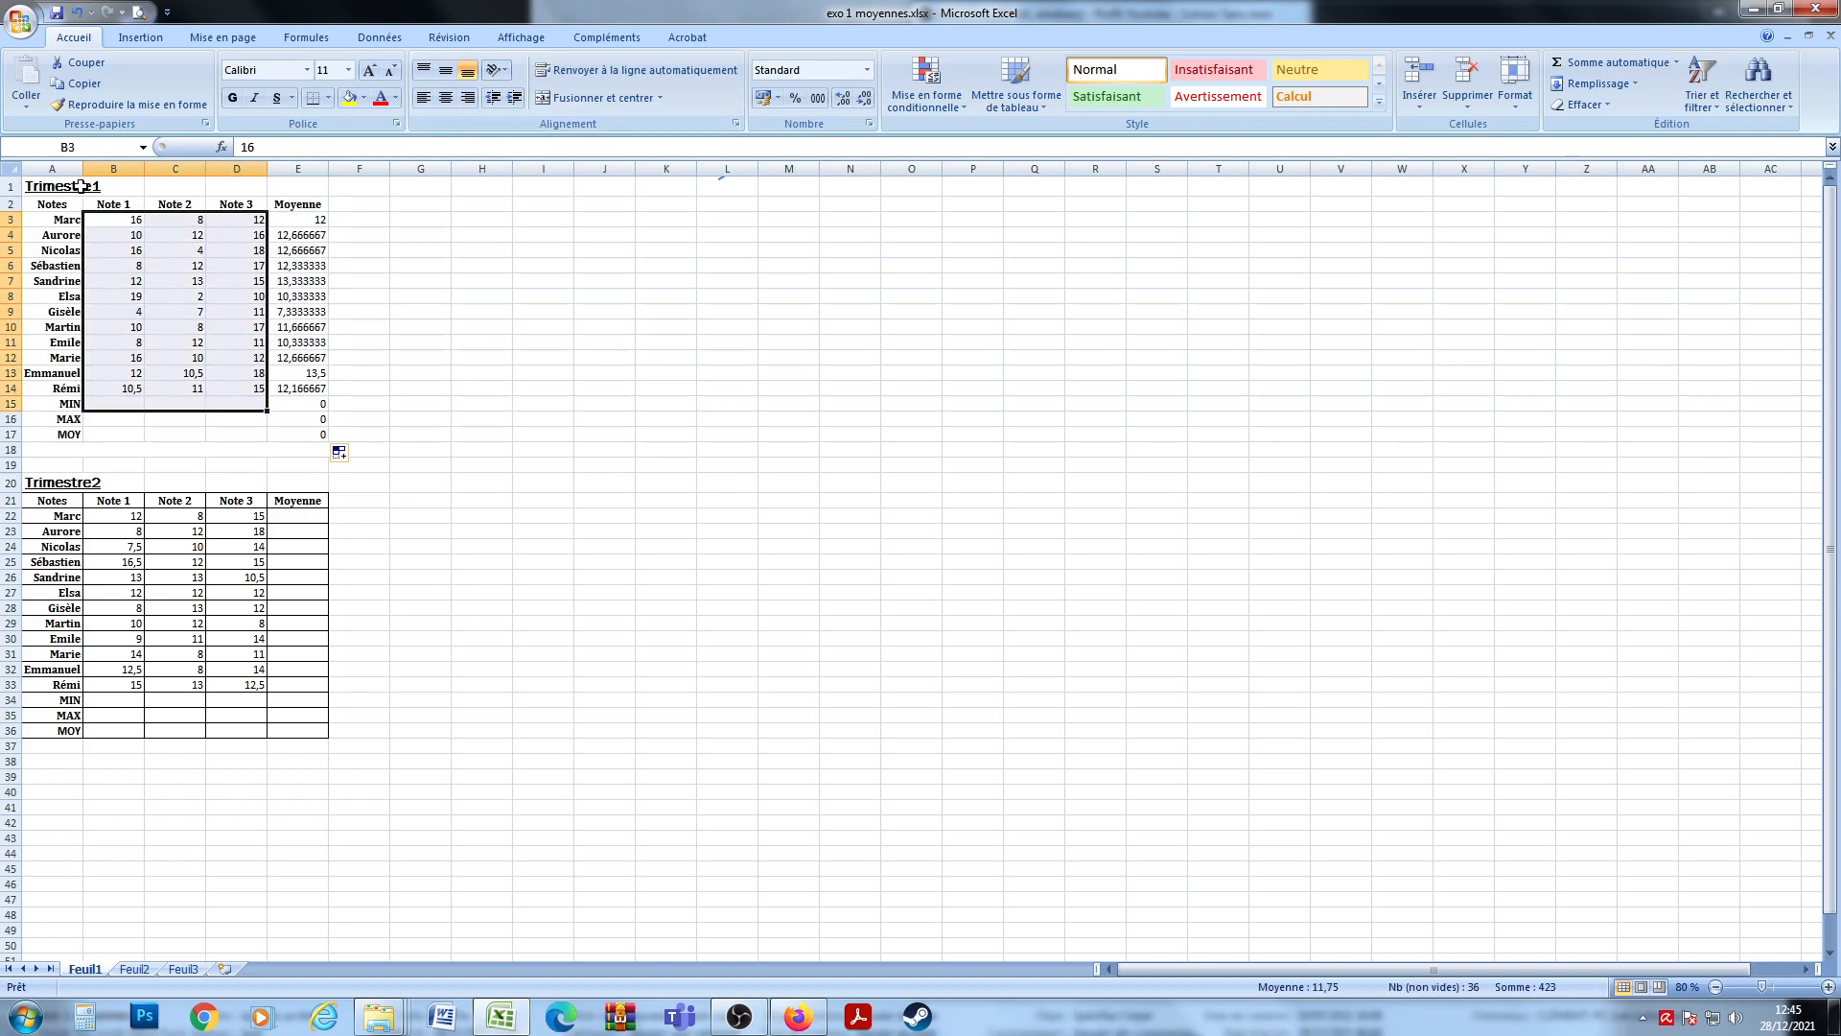
drag(299, 222, 313, 383)
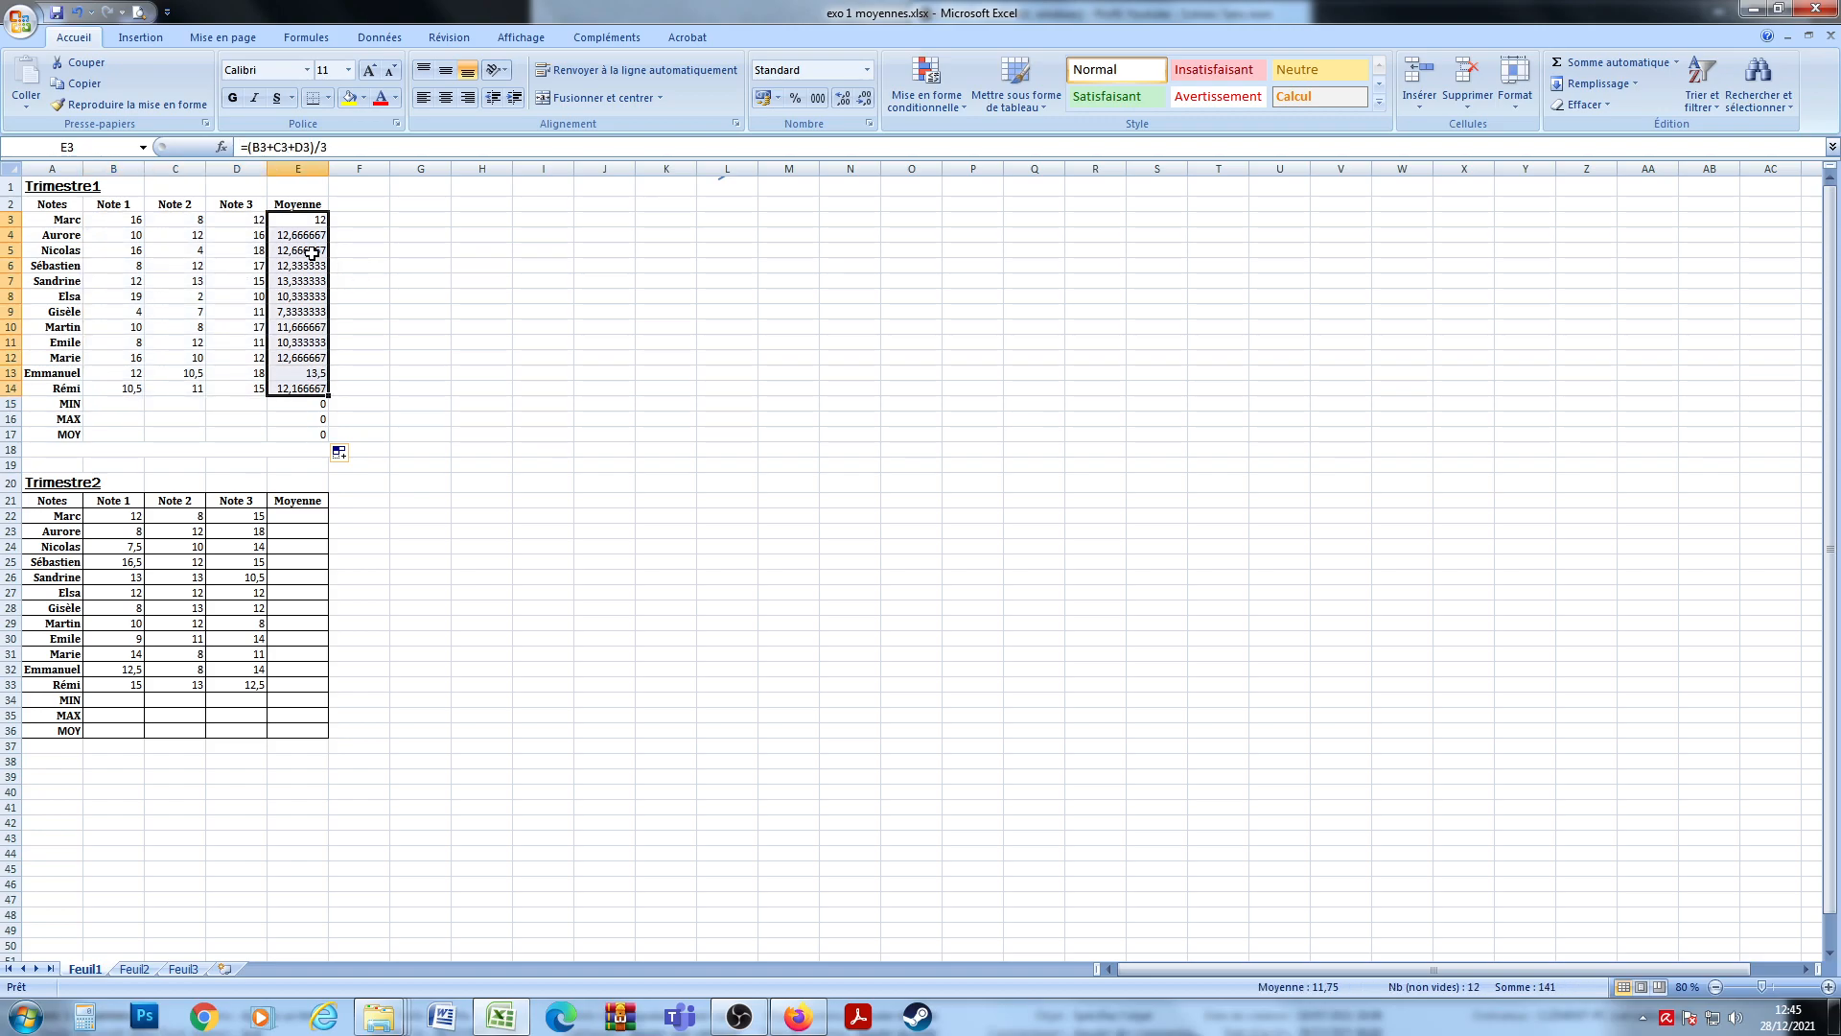
click(839, 100)
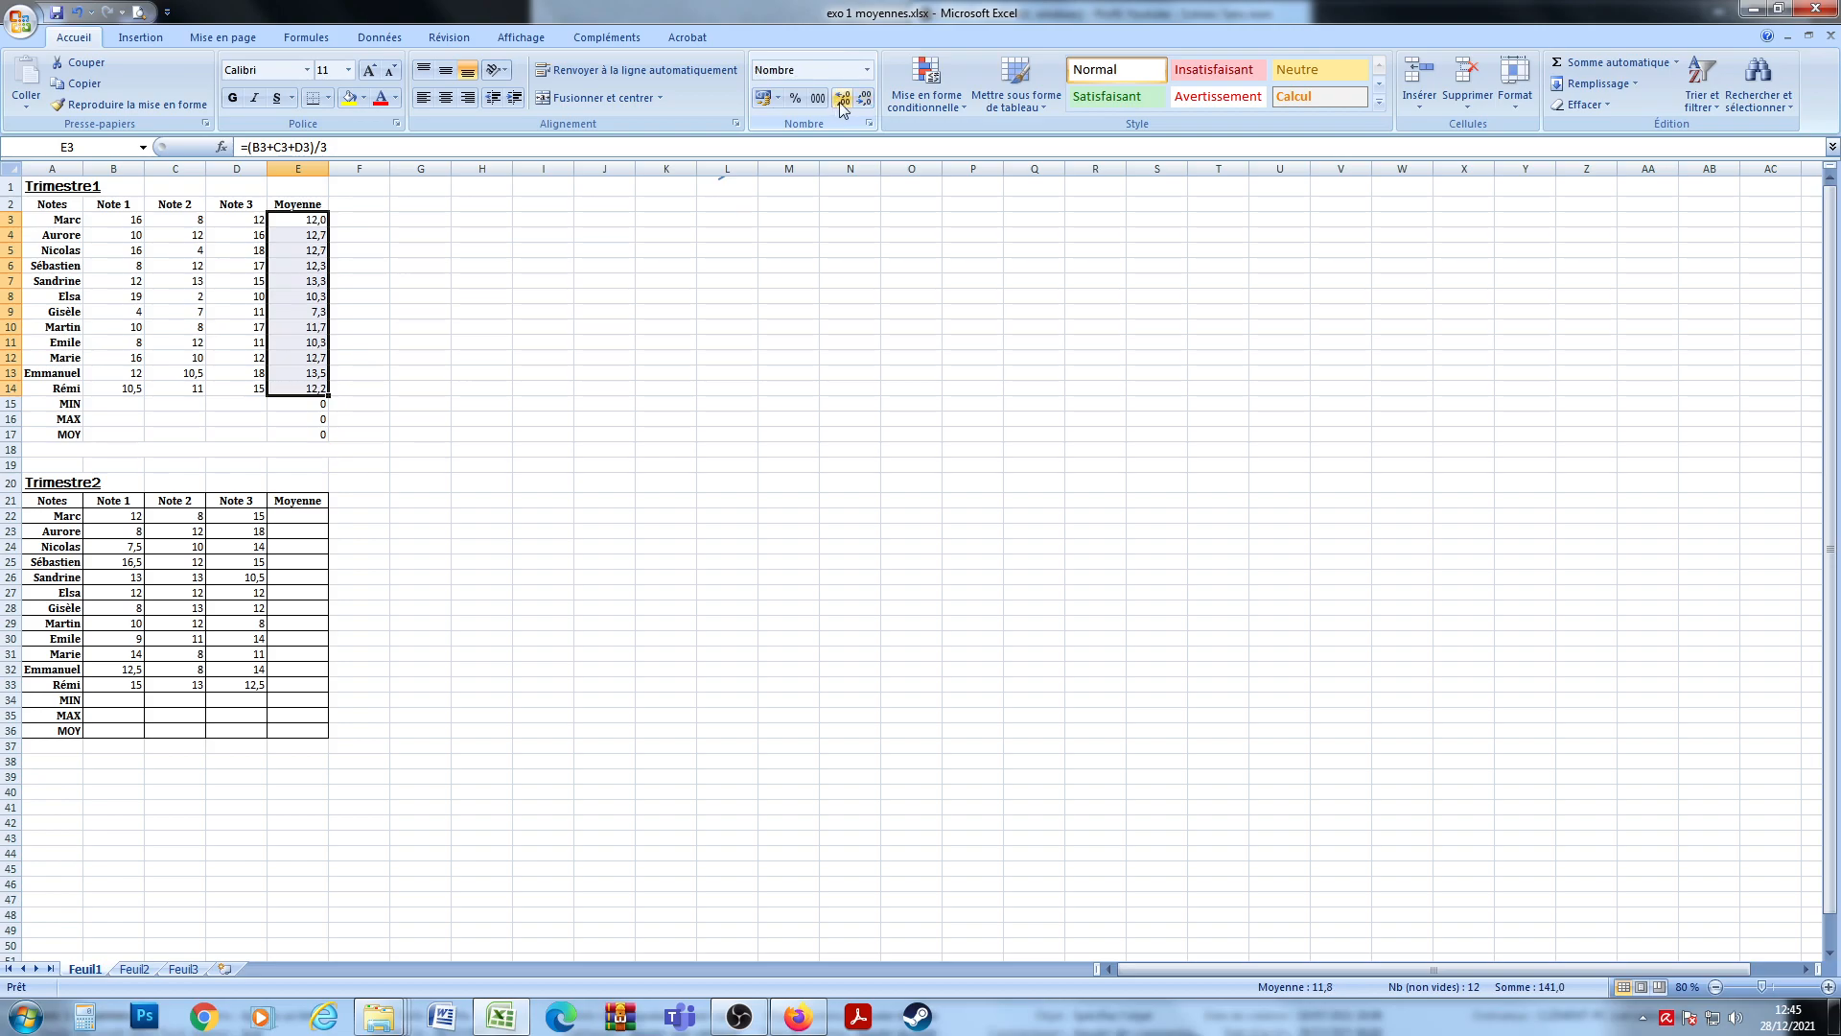
Apply all borders to the Trimestre1 table, including its title row, in A1:E17.
double_click(60, 187)
drag(44, 203, 288, 432)
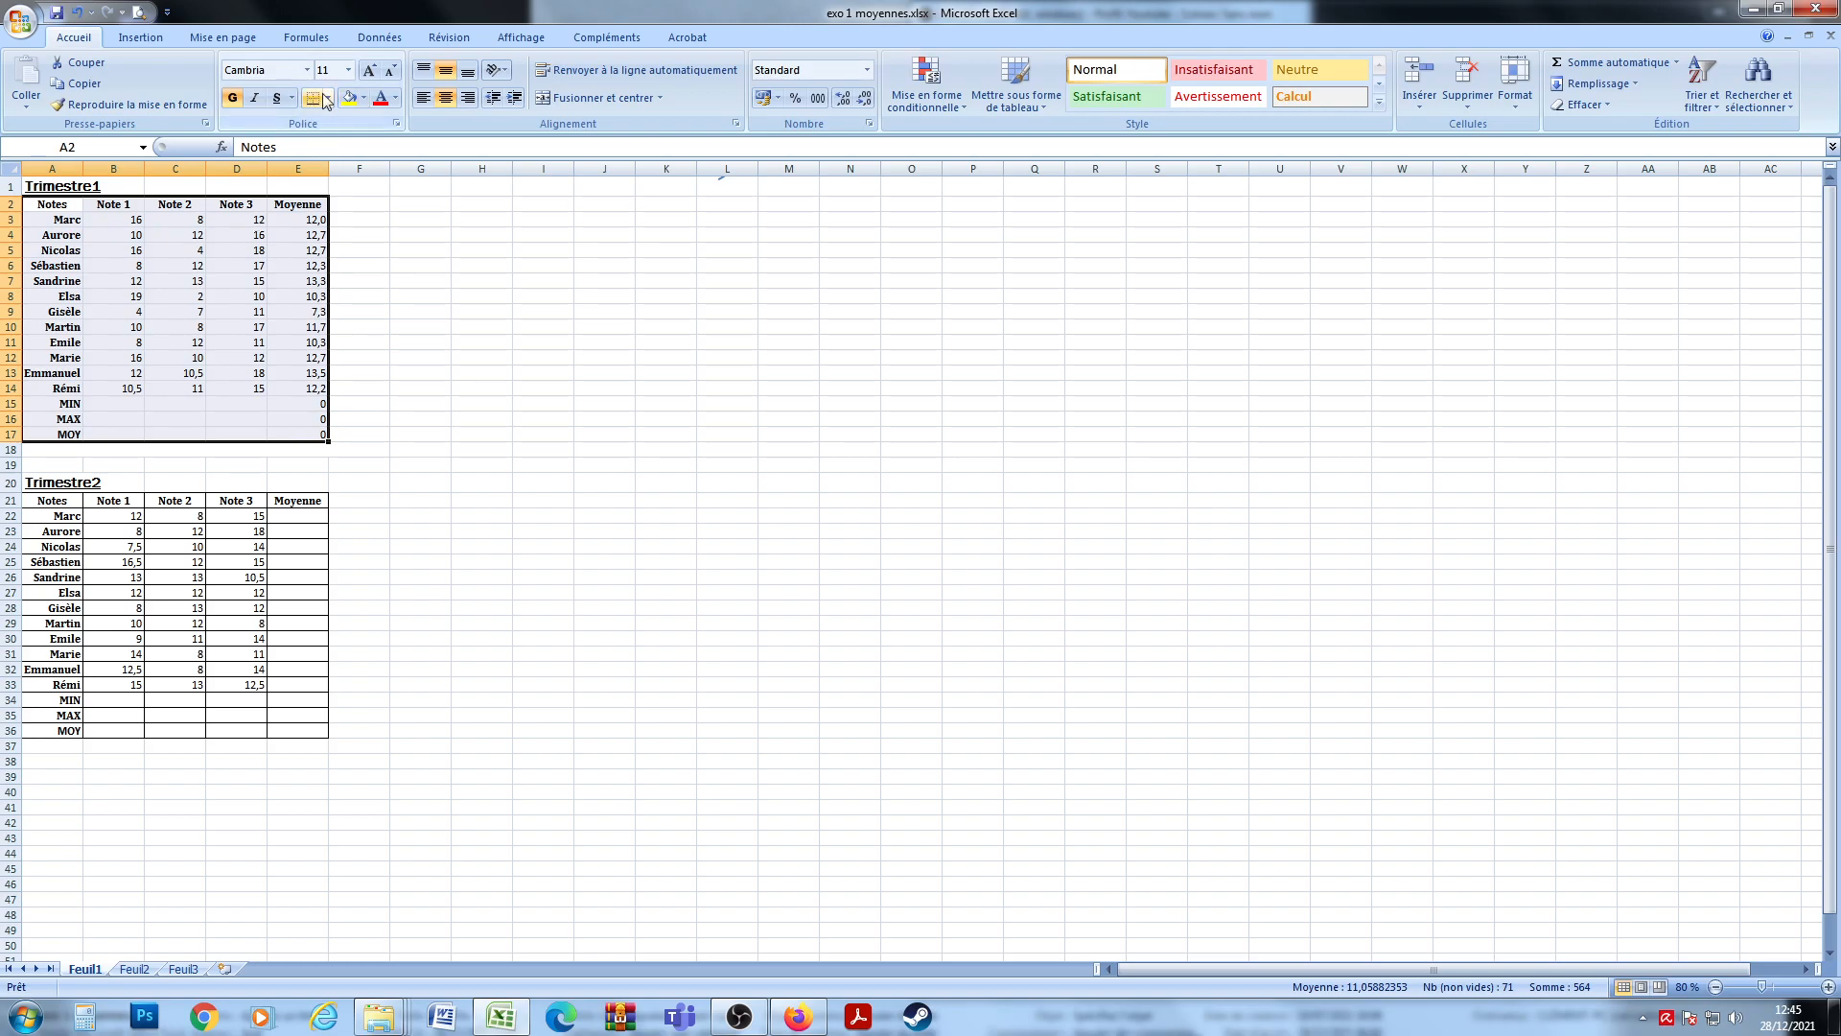
drag(63, 188, 287, 428)
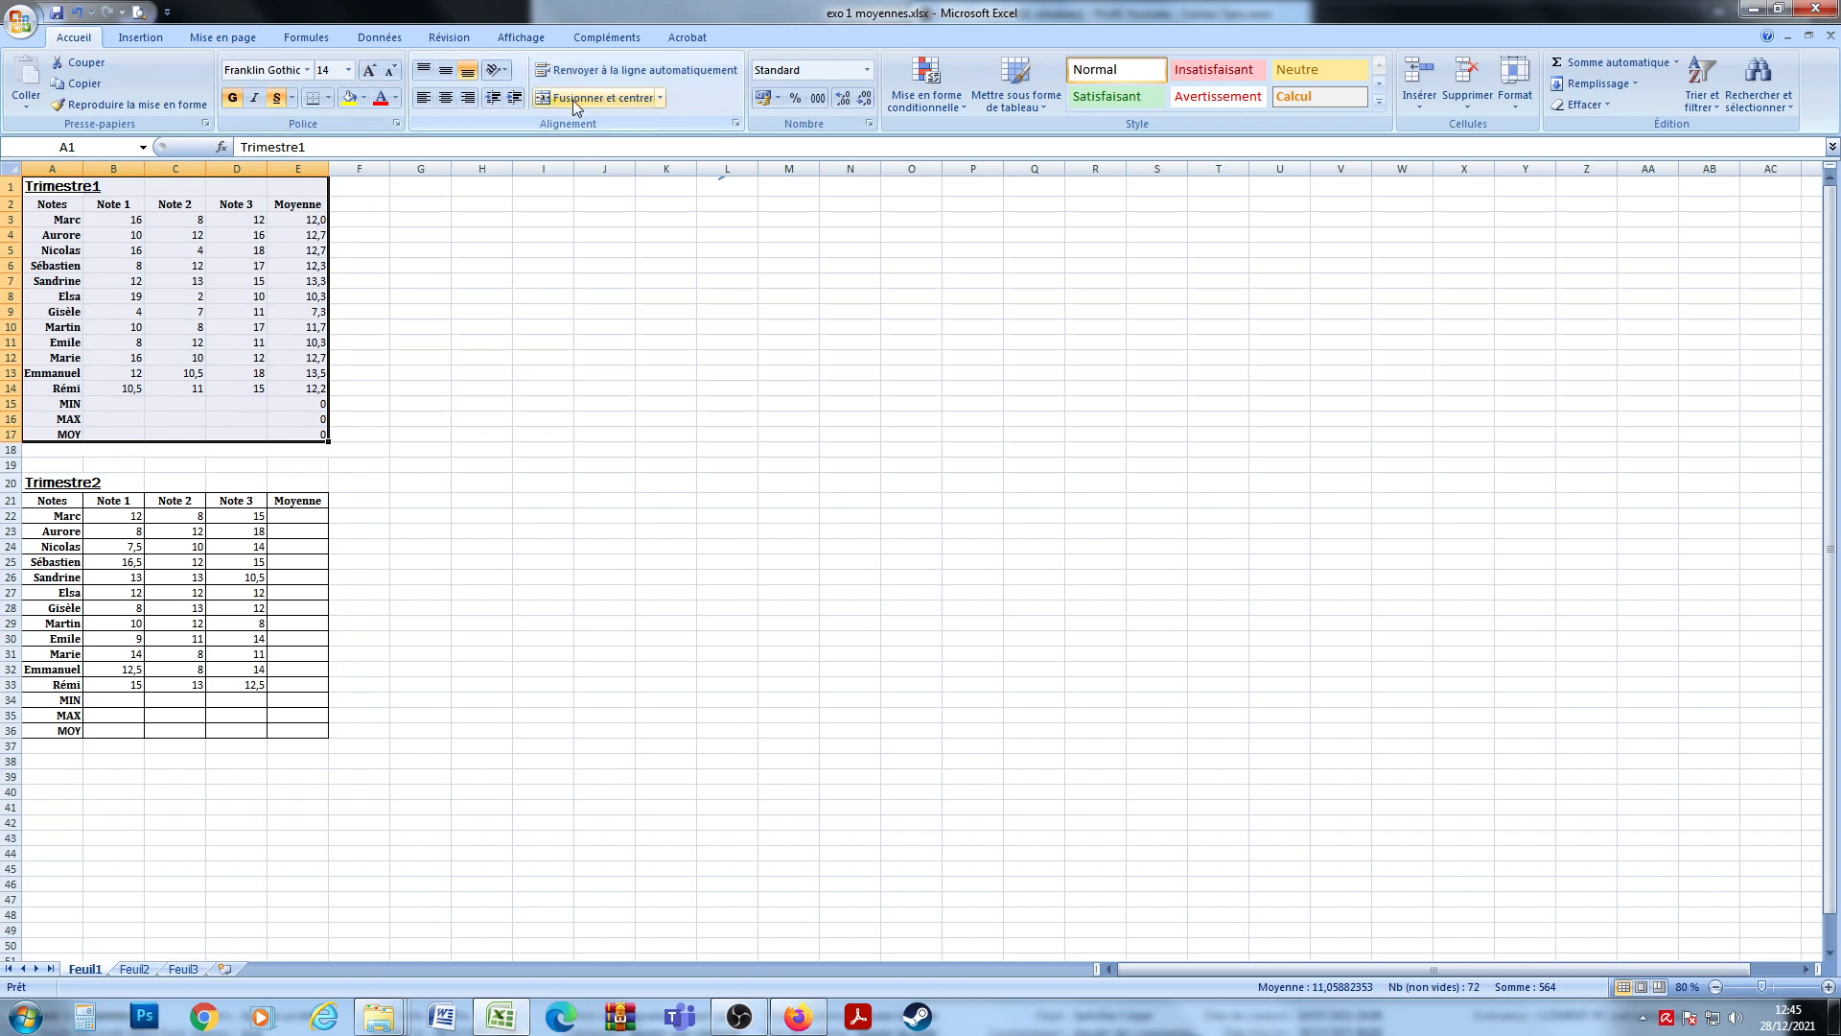
click(327, 99)
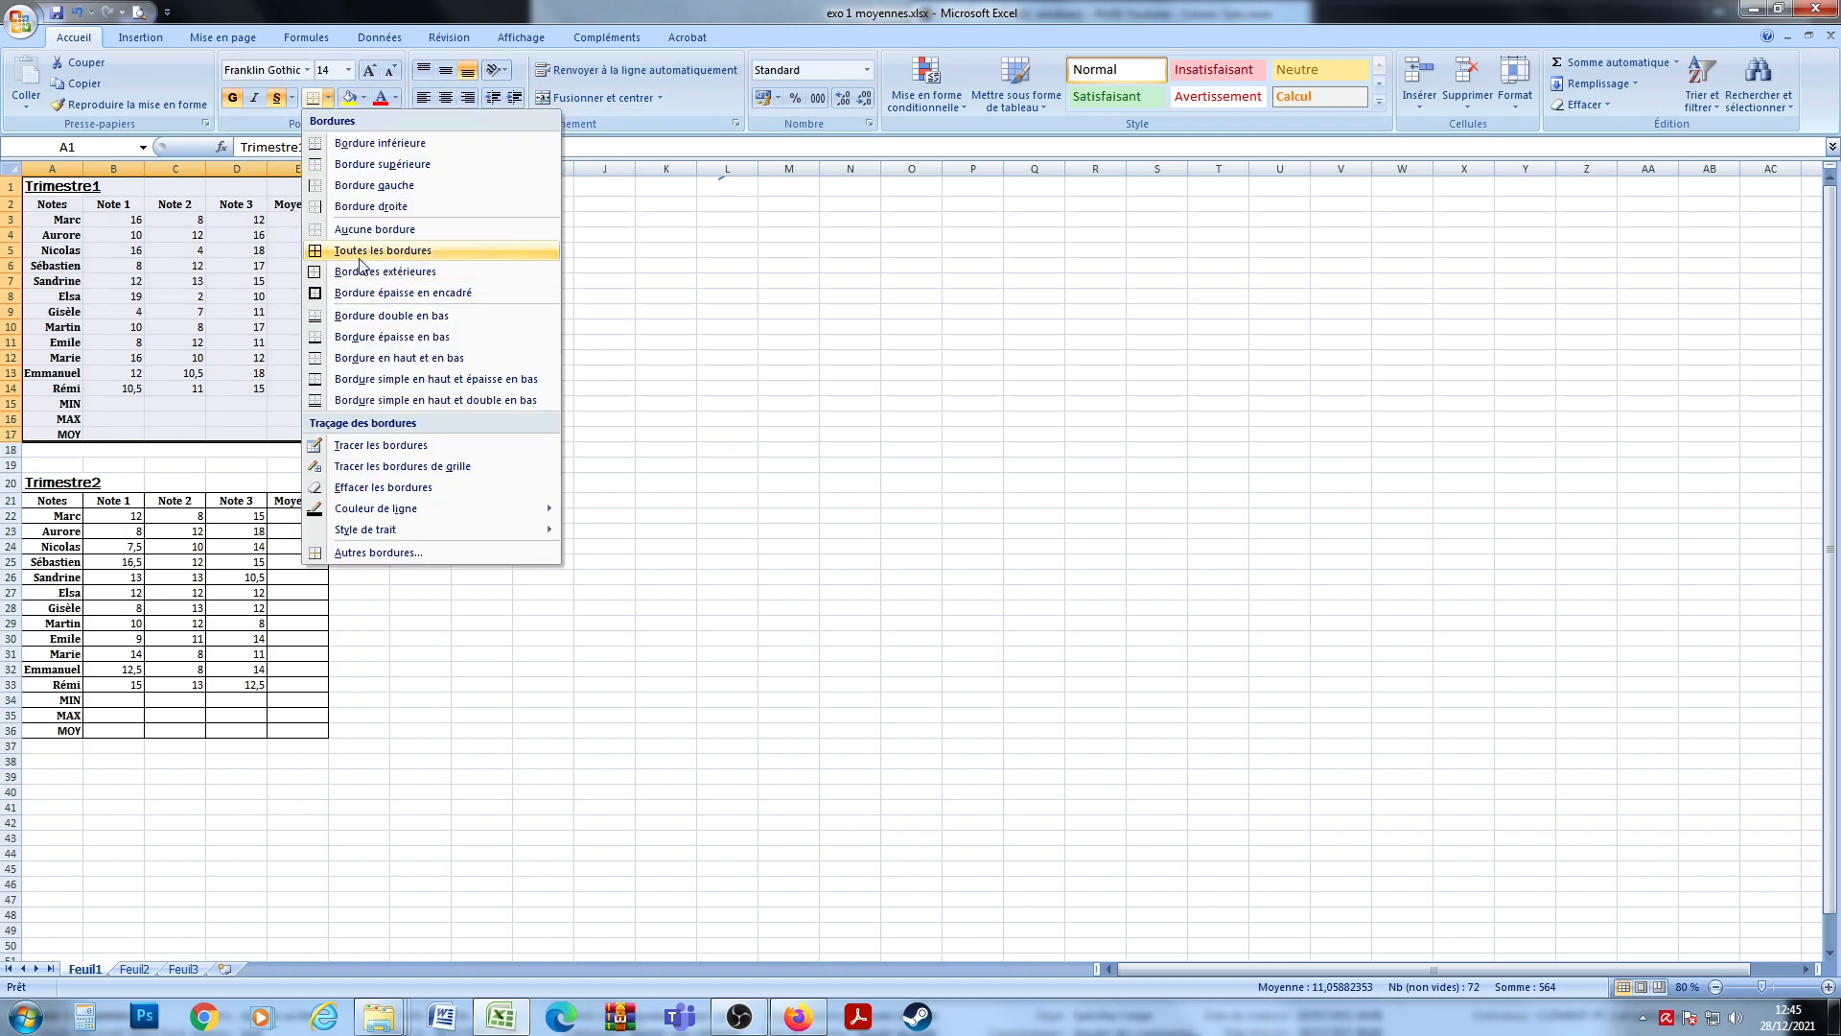
click(360, 251)
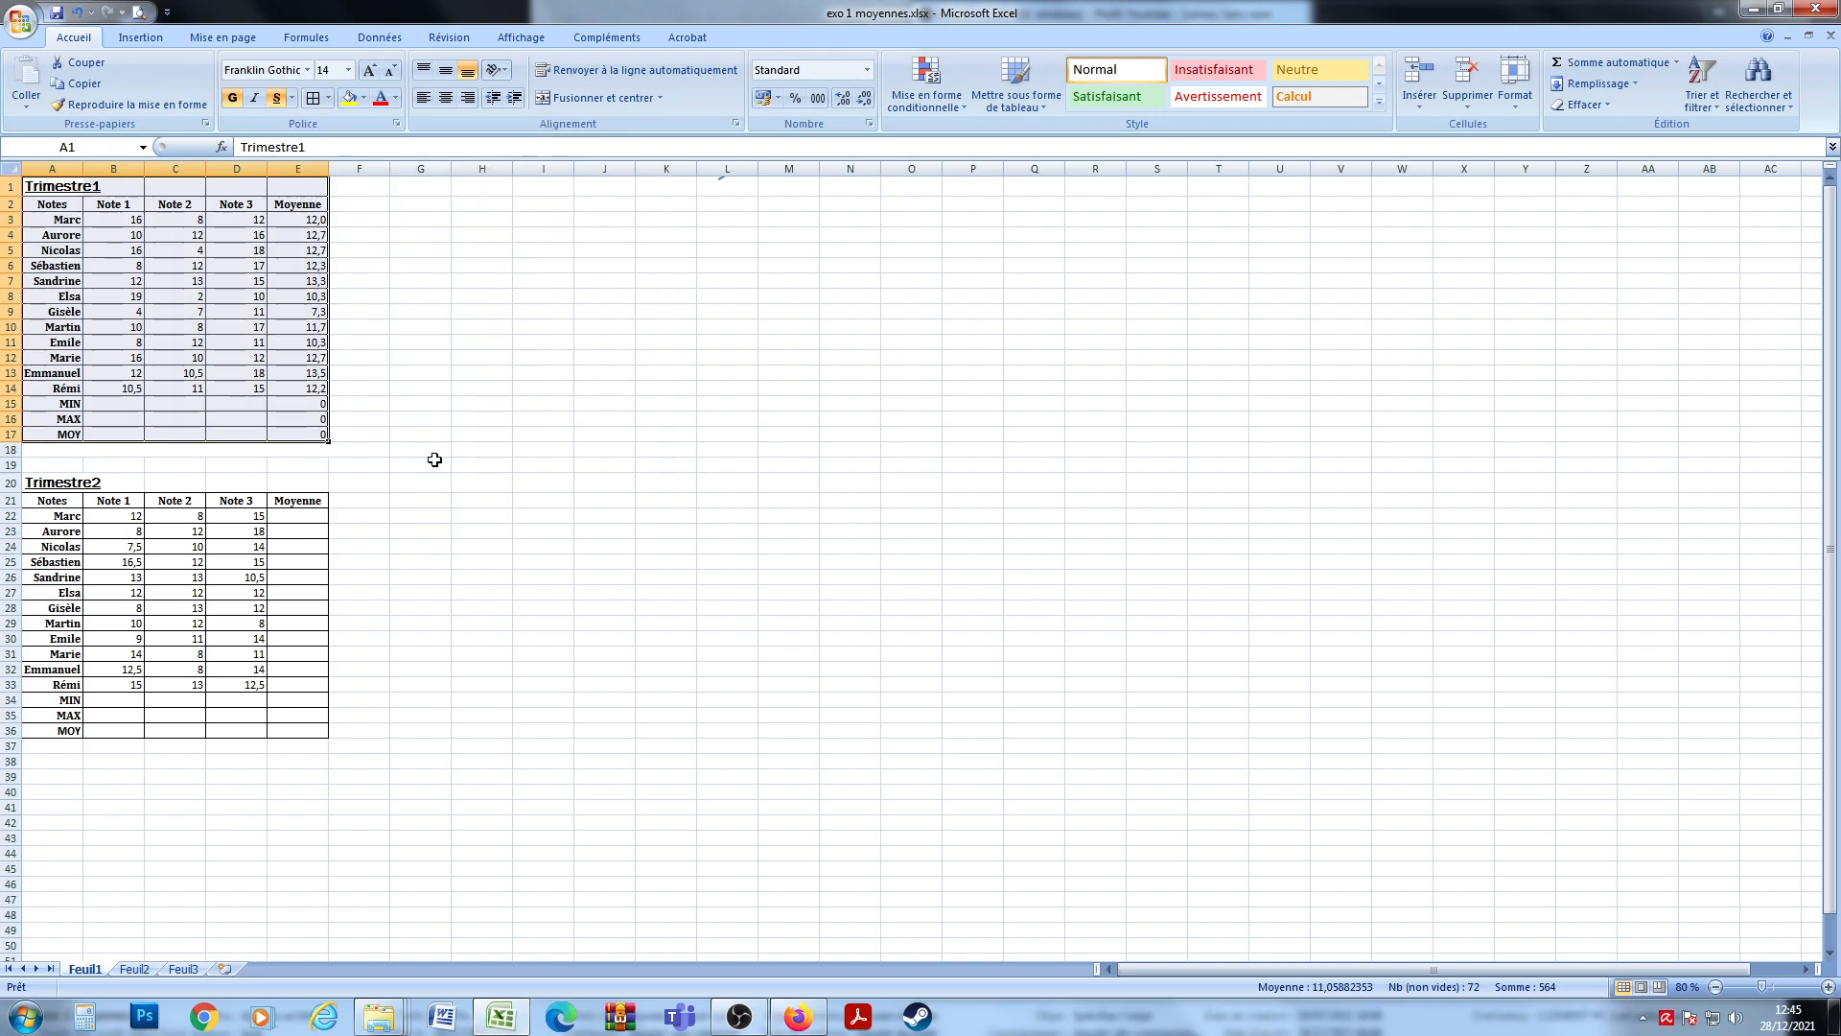
click(333, 357)
Merge and center the Trimestre1 title across A1:E1 and the Trimestre2 title across A20:E20.
drag(54, 192, 289, 185)
click(592, 97)
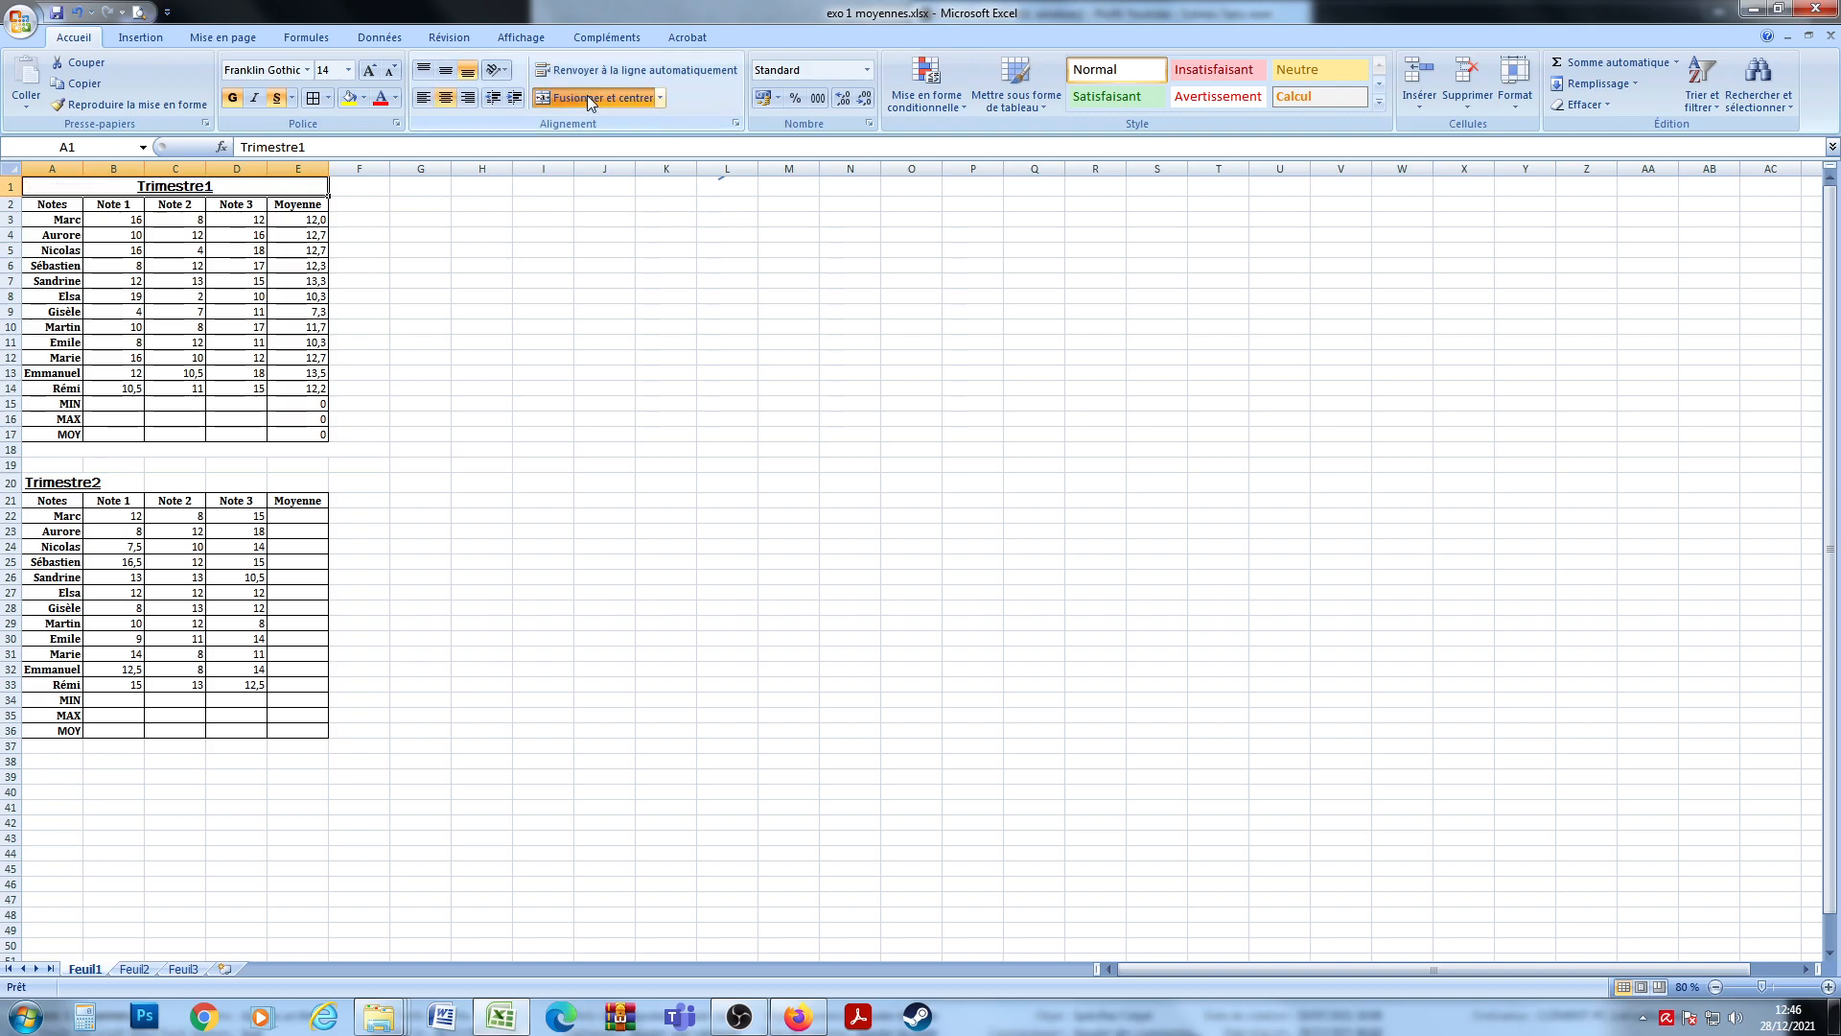
drag(48, 482, 308, 484)
click(594, 98)
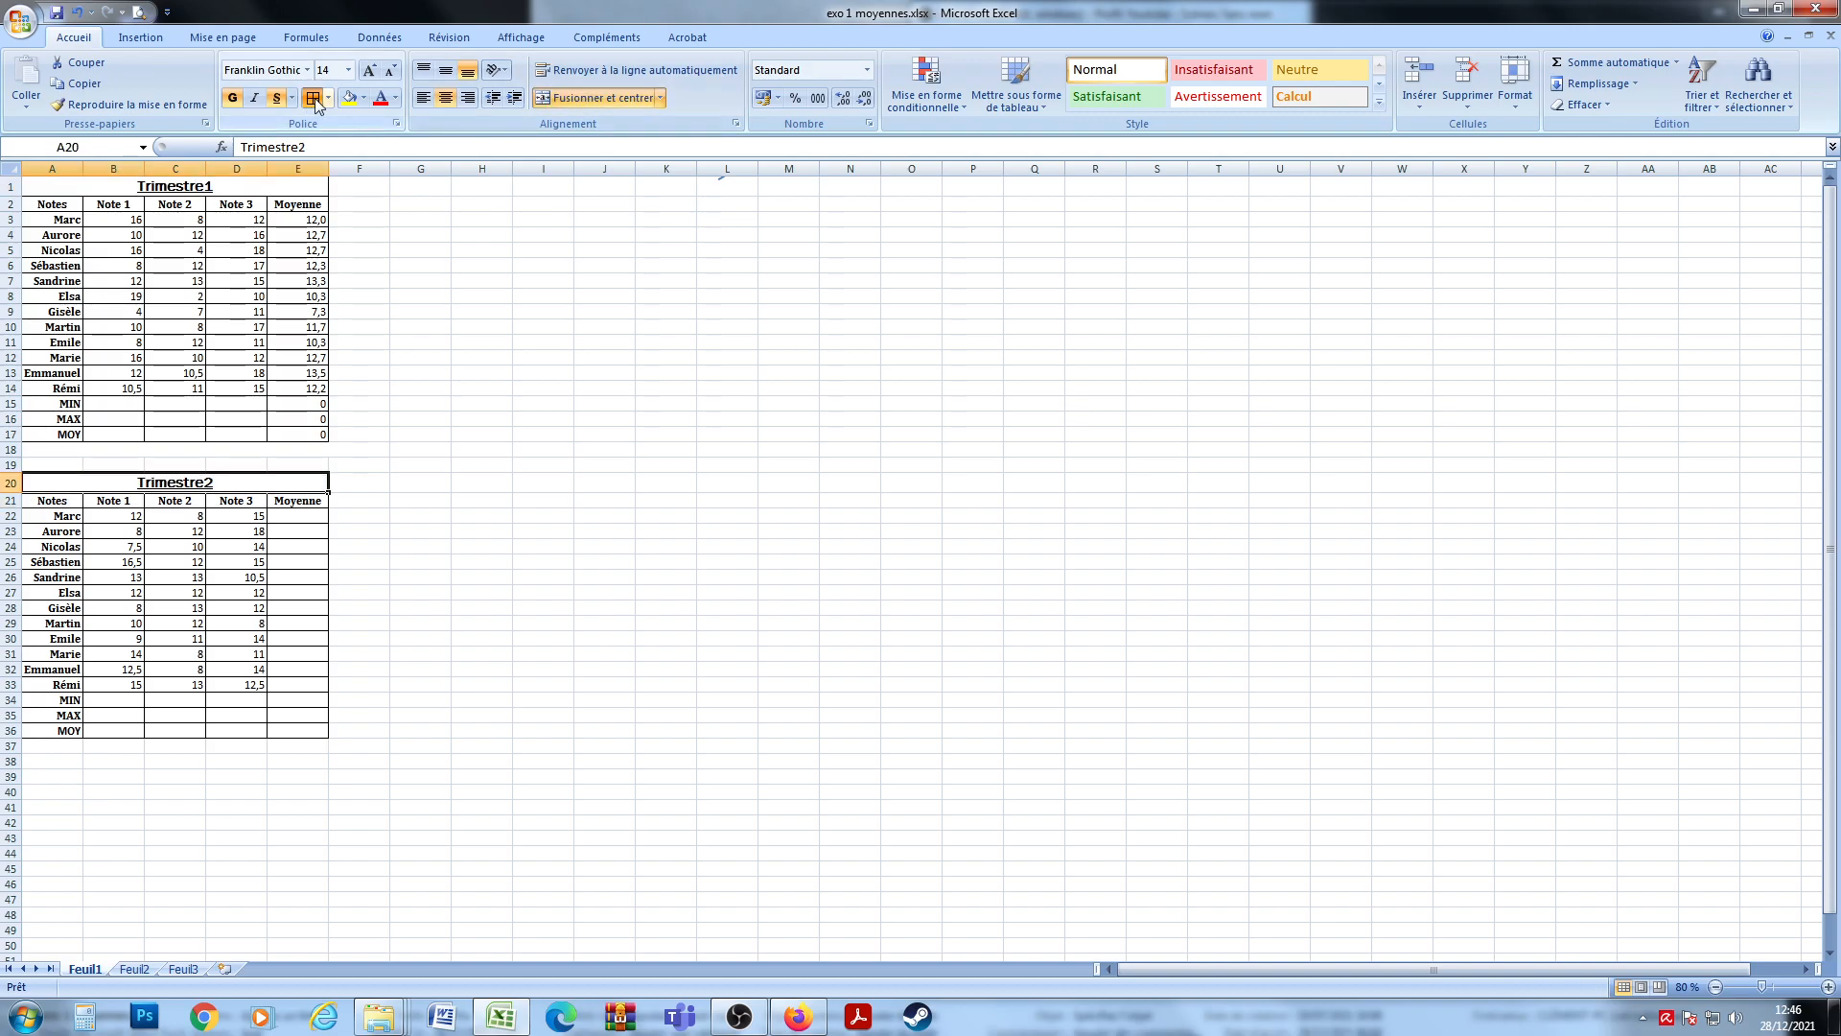
Highlight the Trimestre1 grades in B3:D14 that are greater than 13 with green fill and dark green text using conditional formatting.
click(301, 403)
drag(317, 219, 314, 387)
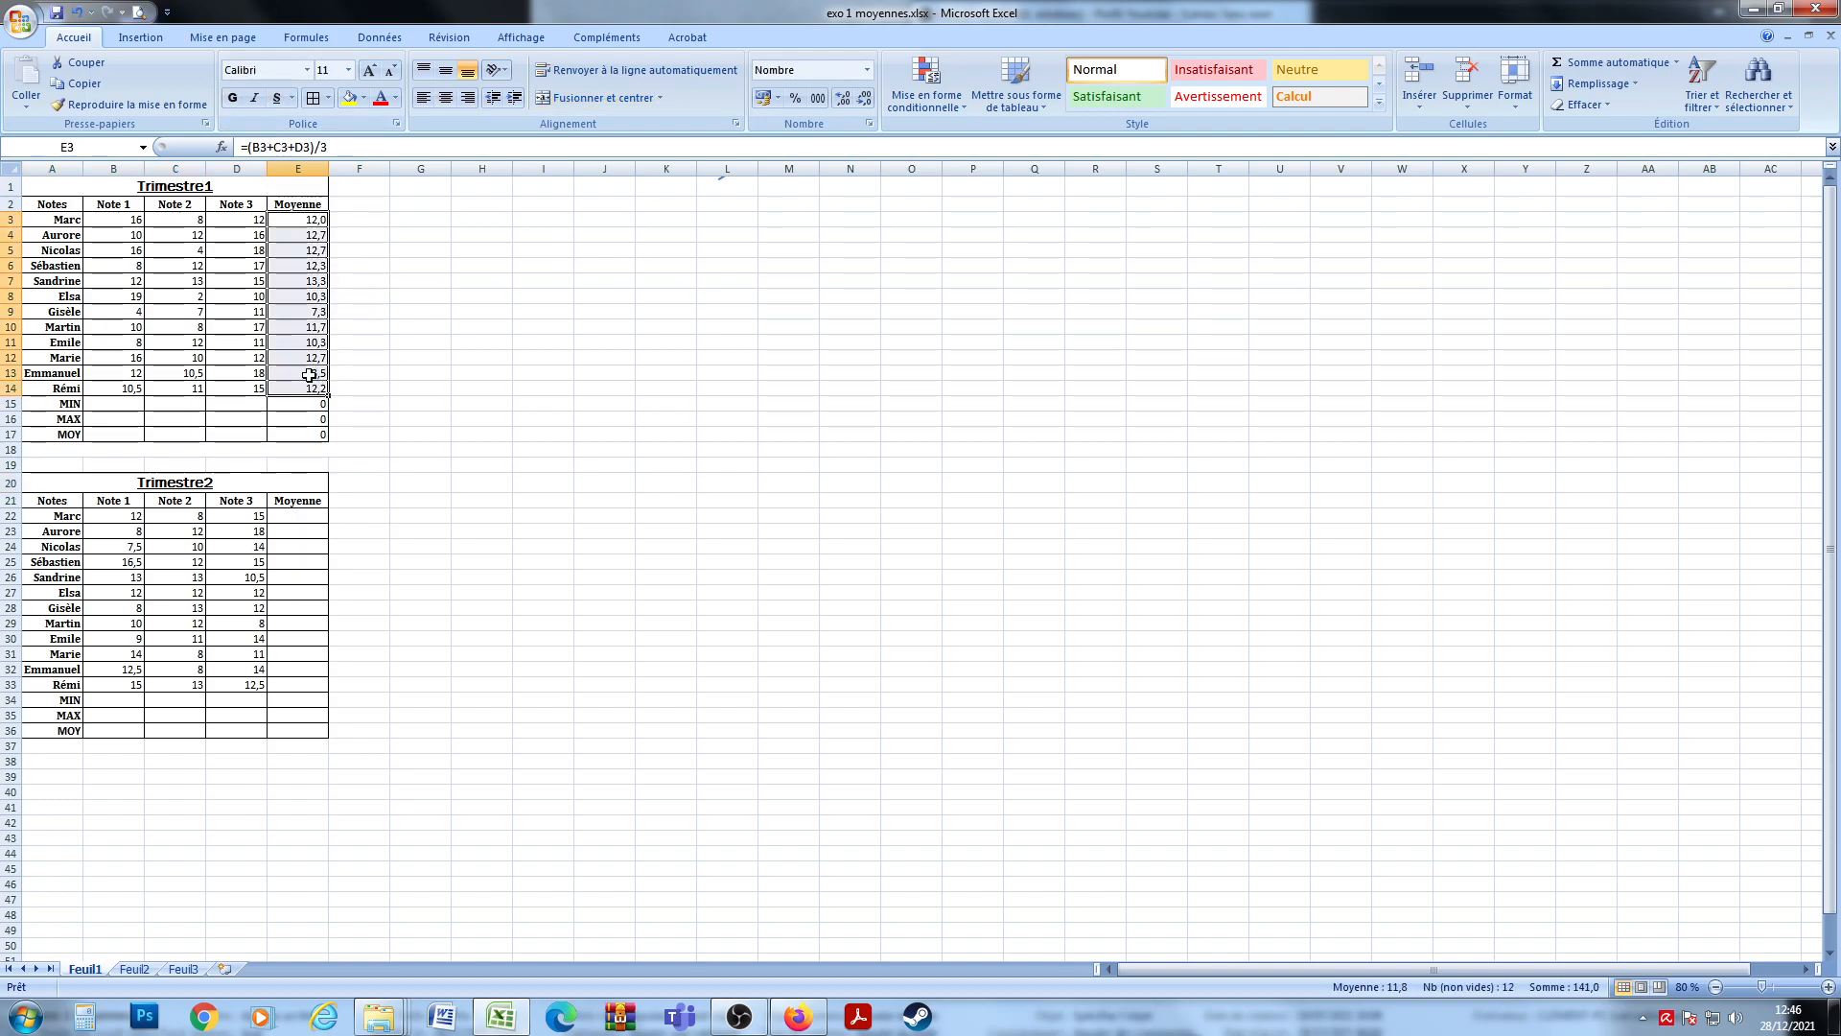
drag(121, 220, 248, 387)
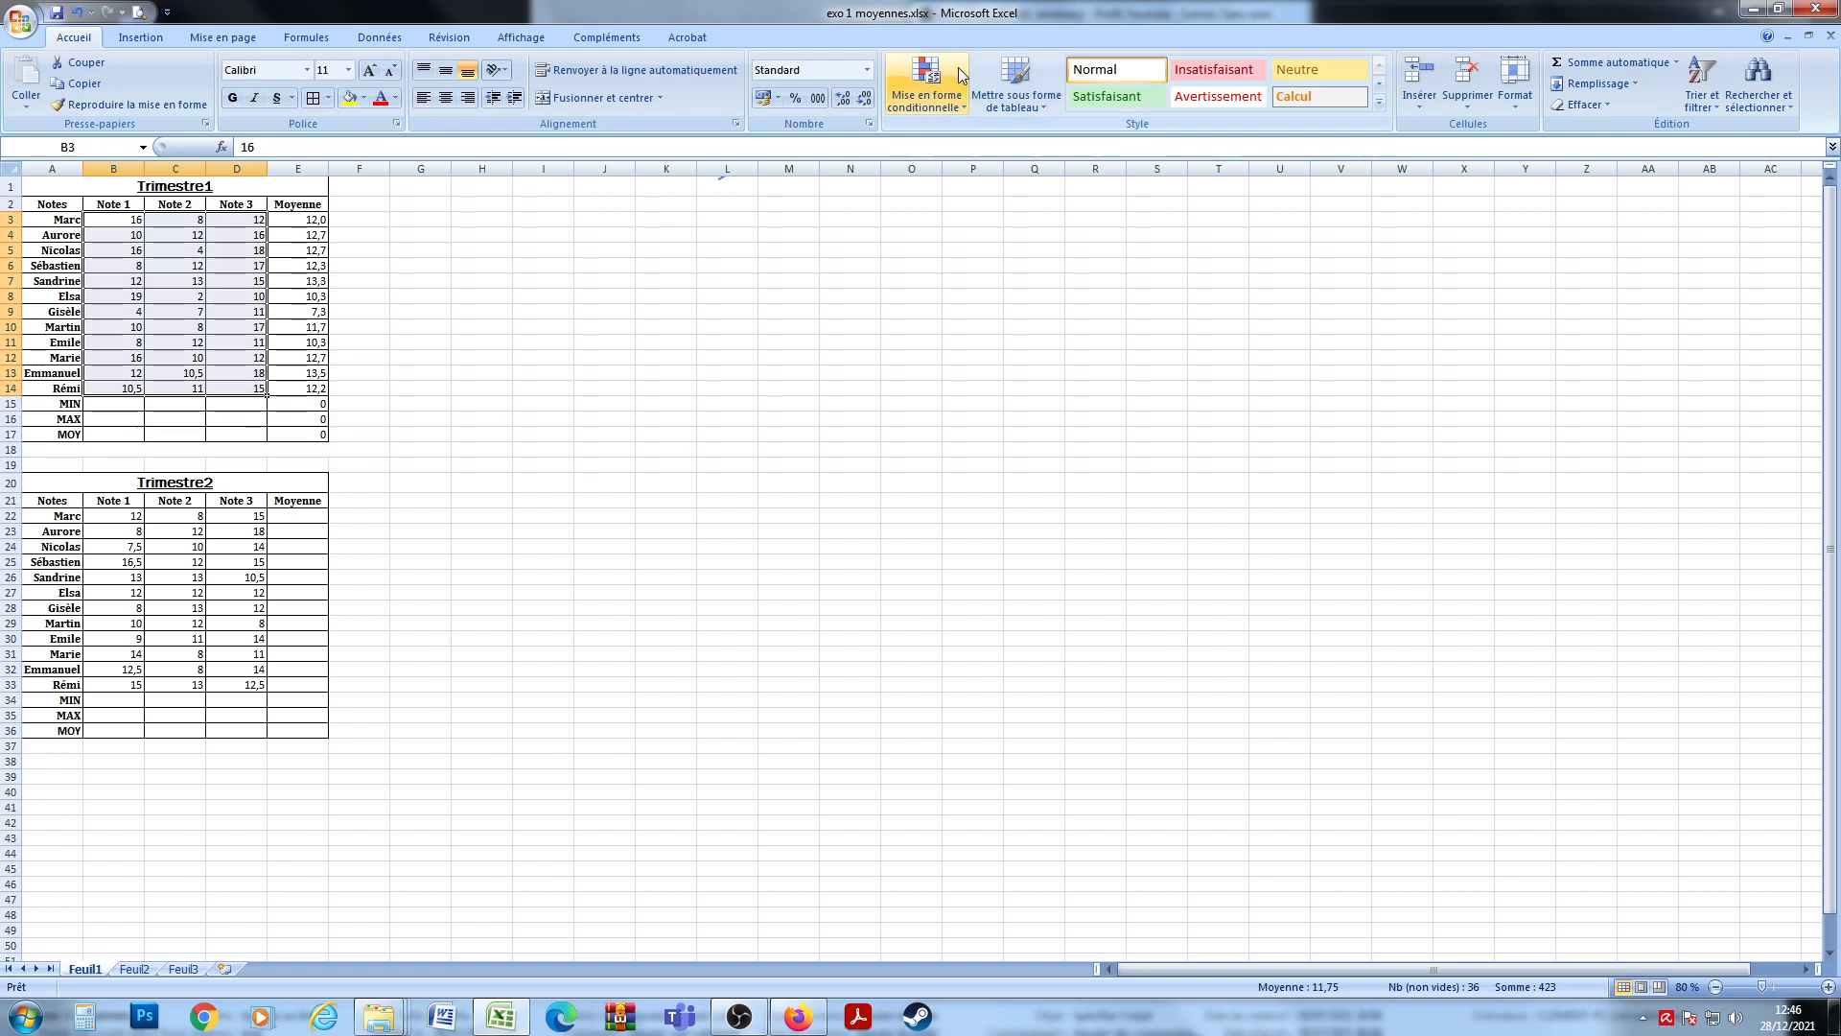
click(961, 103)
mouse_move(973, 136)
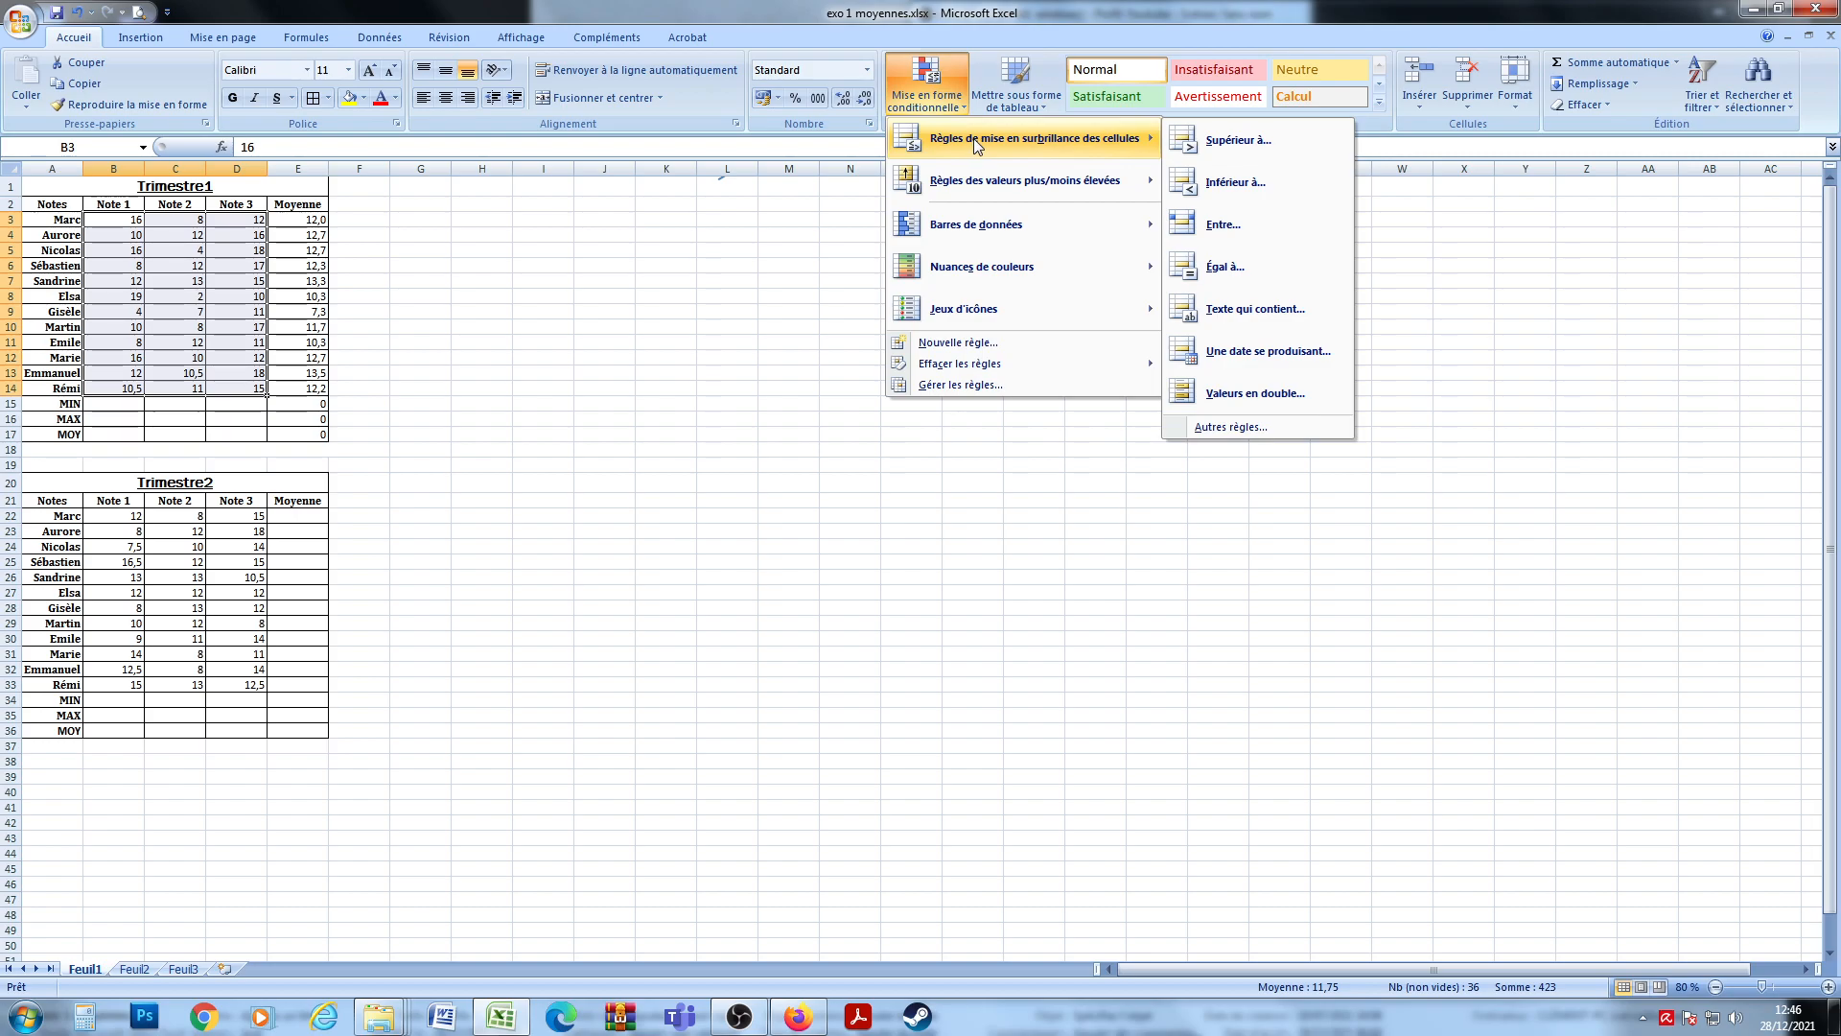
click(1235, 141)
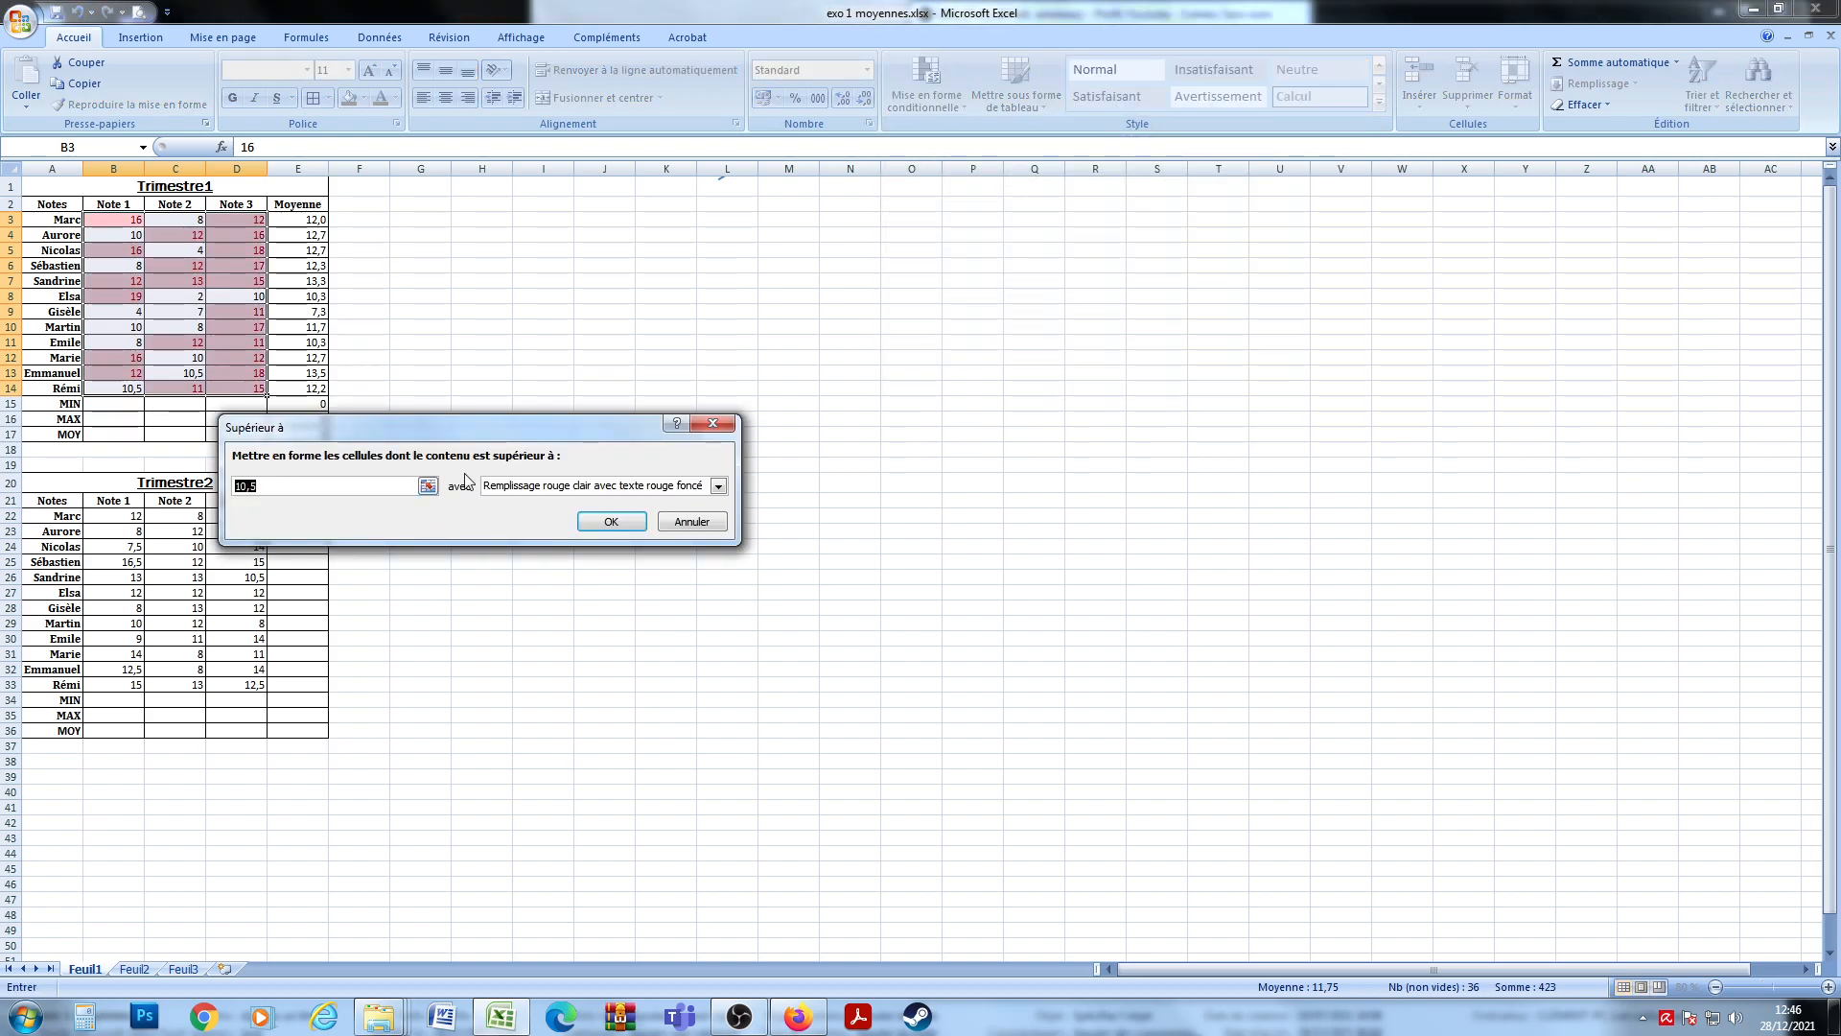
text(14)
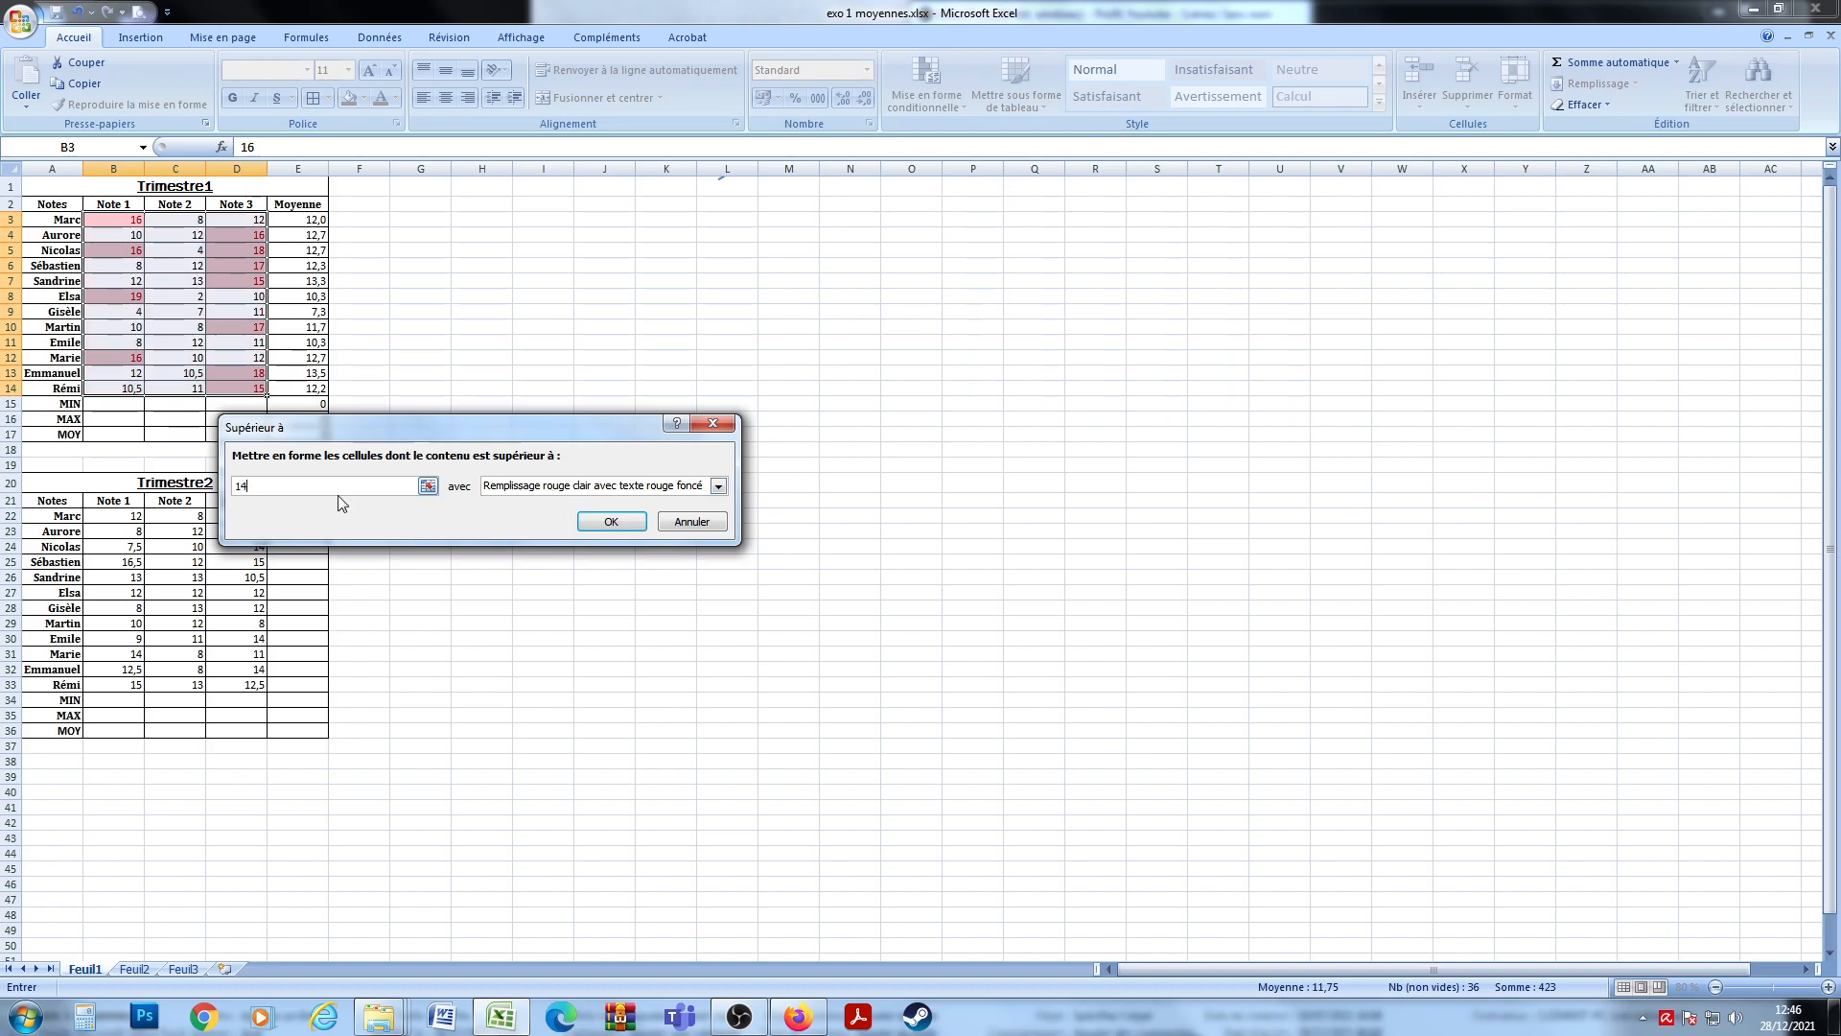
key(BackSpace)
text(3)
click(516, 489)
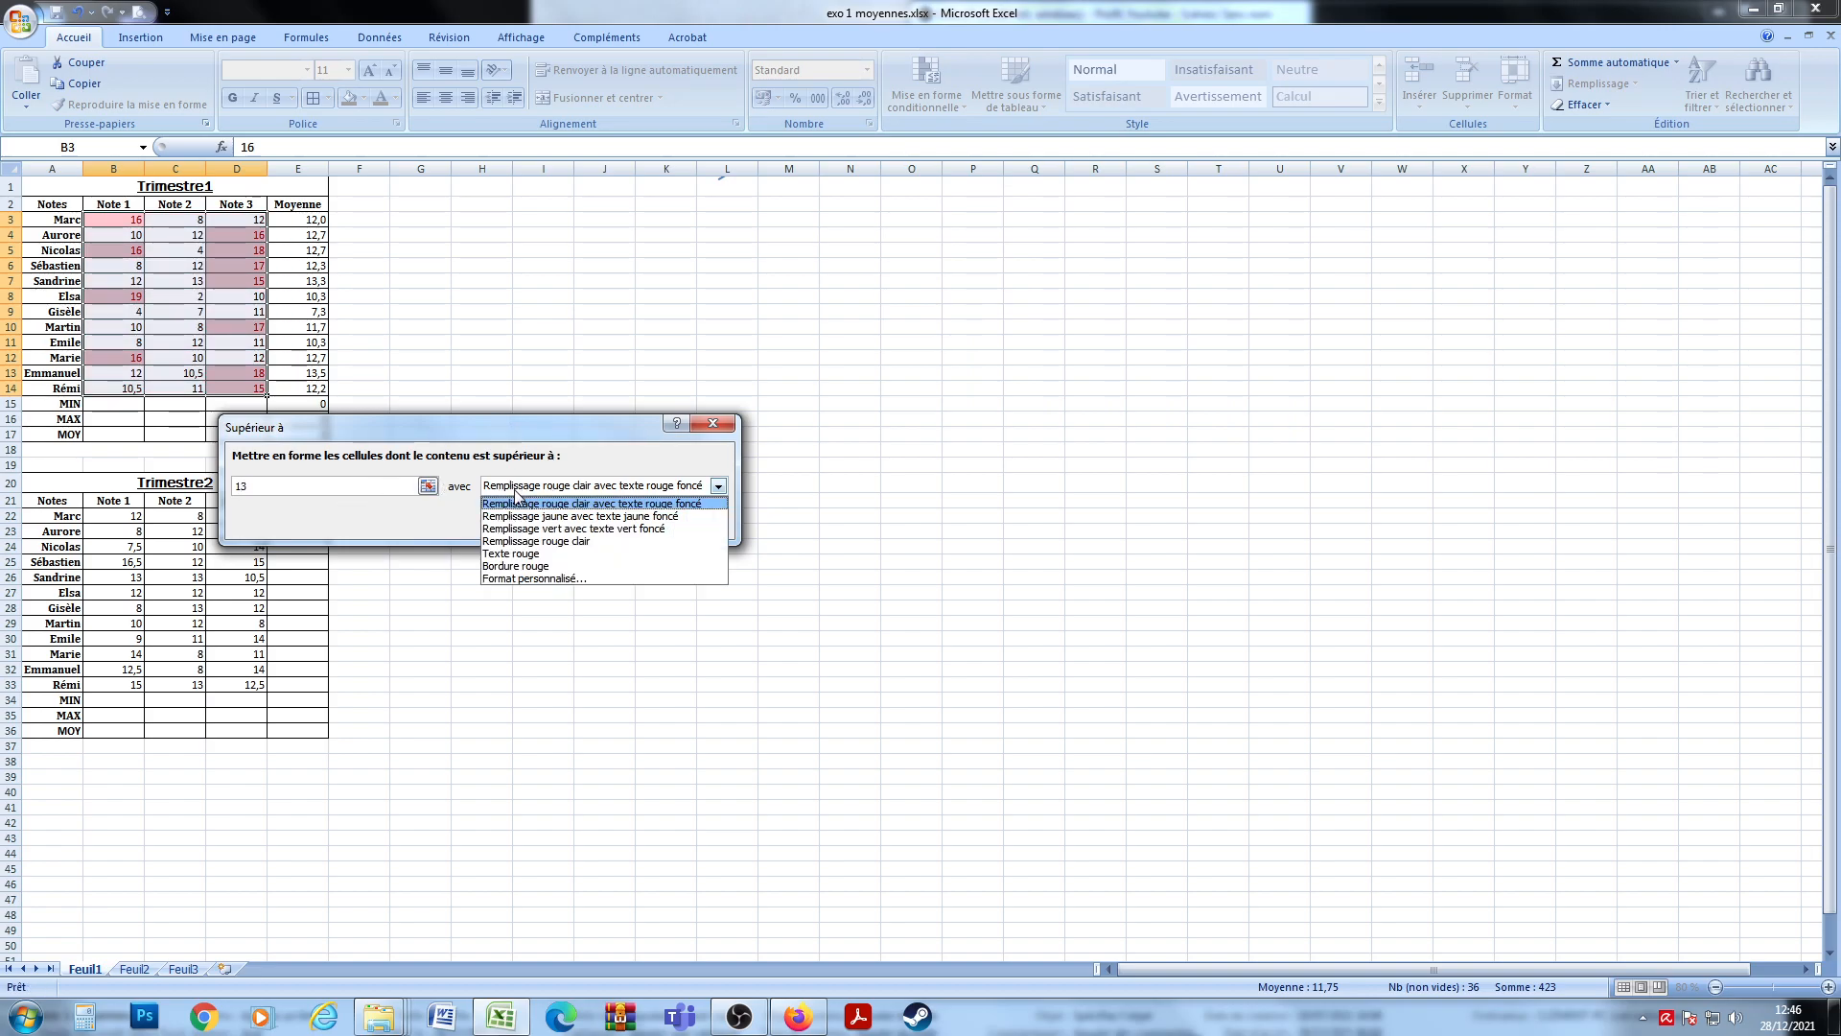
click(519, 528)
click(611, 528)
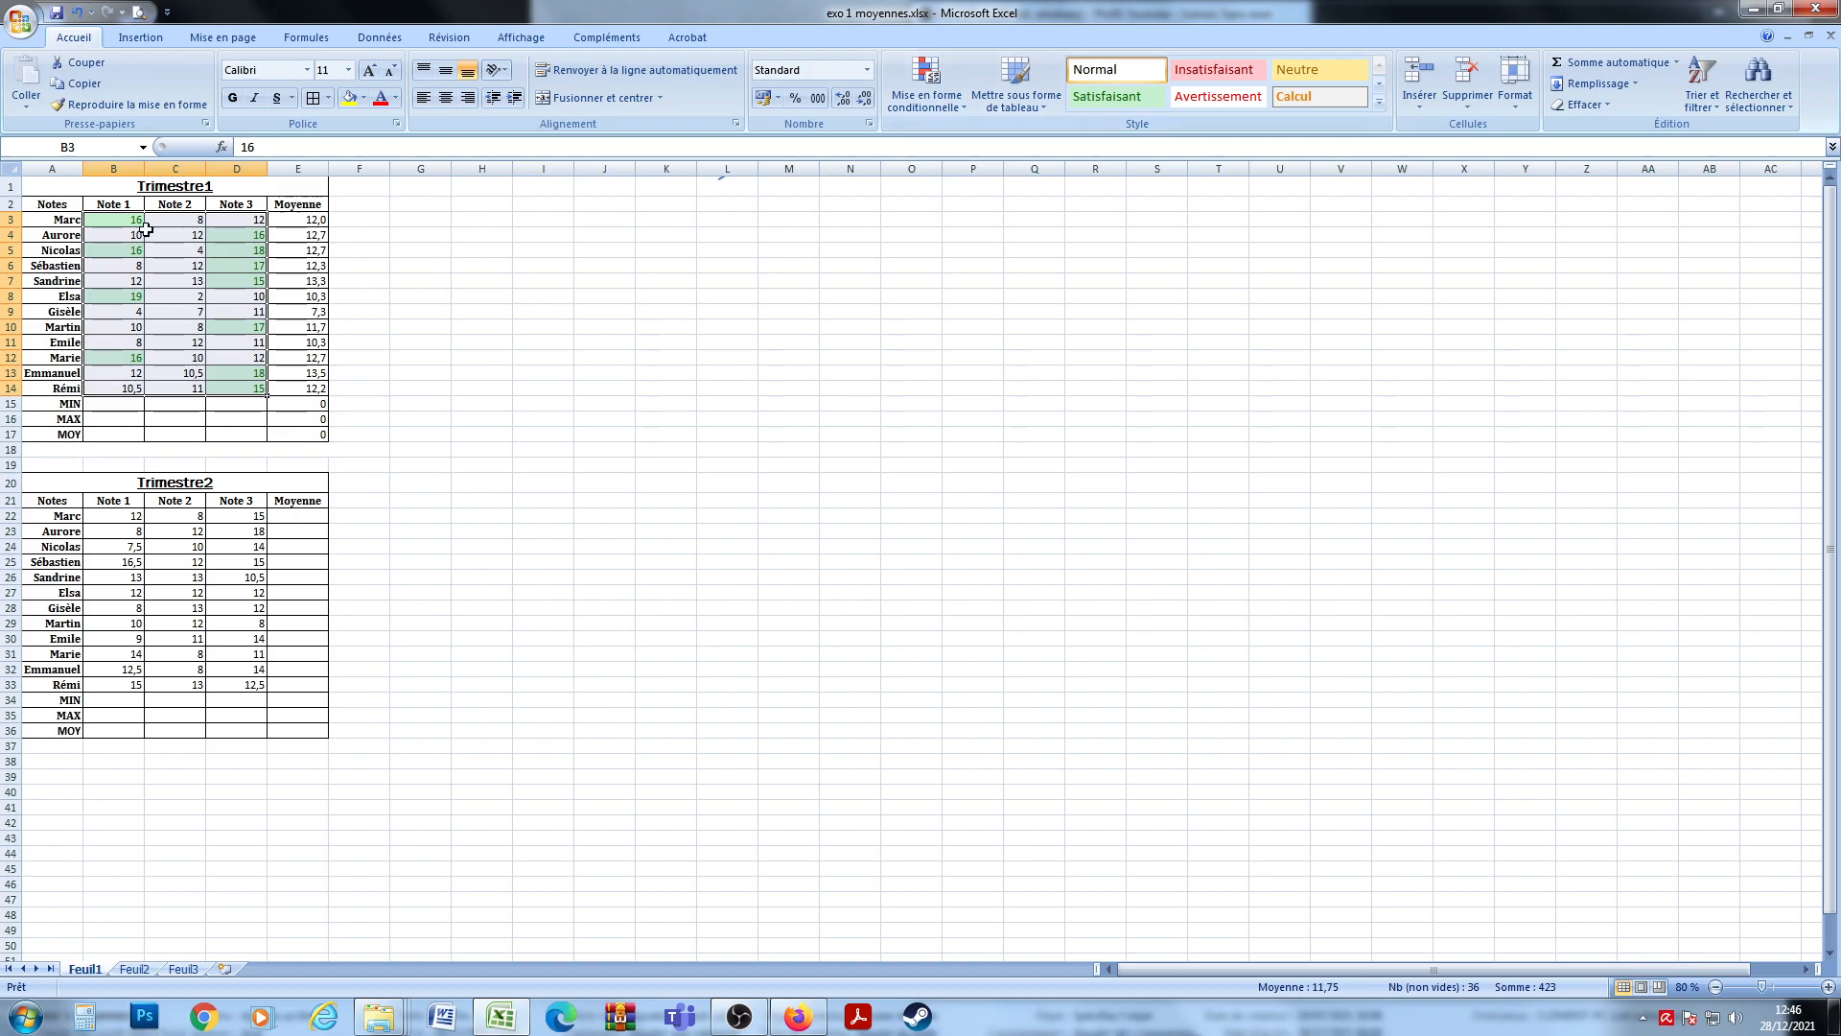
Add a conditional formatting rule to B3:D14 giving grades less than 6,5 a light red fill with dark red text.
click(926, 87)
mouse_move(1007, 140)
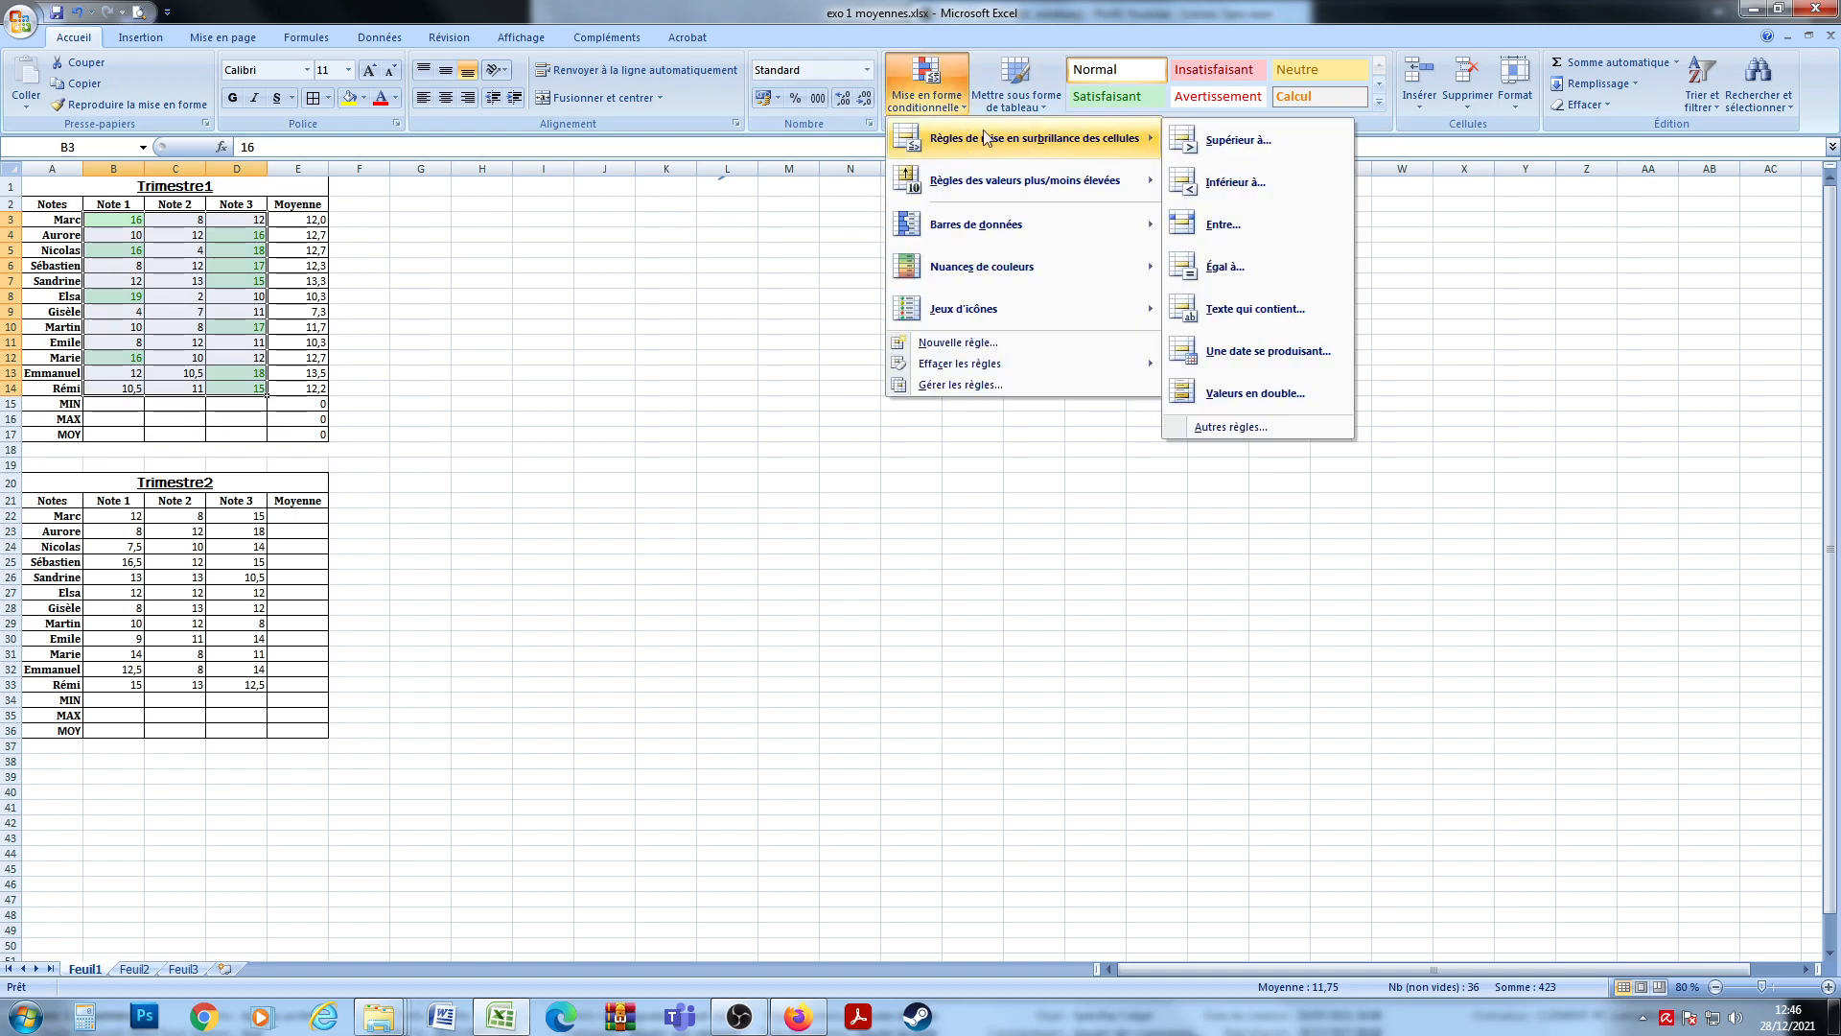
click(1253, 188)
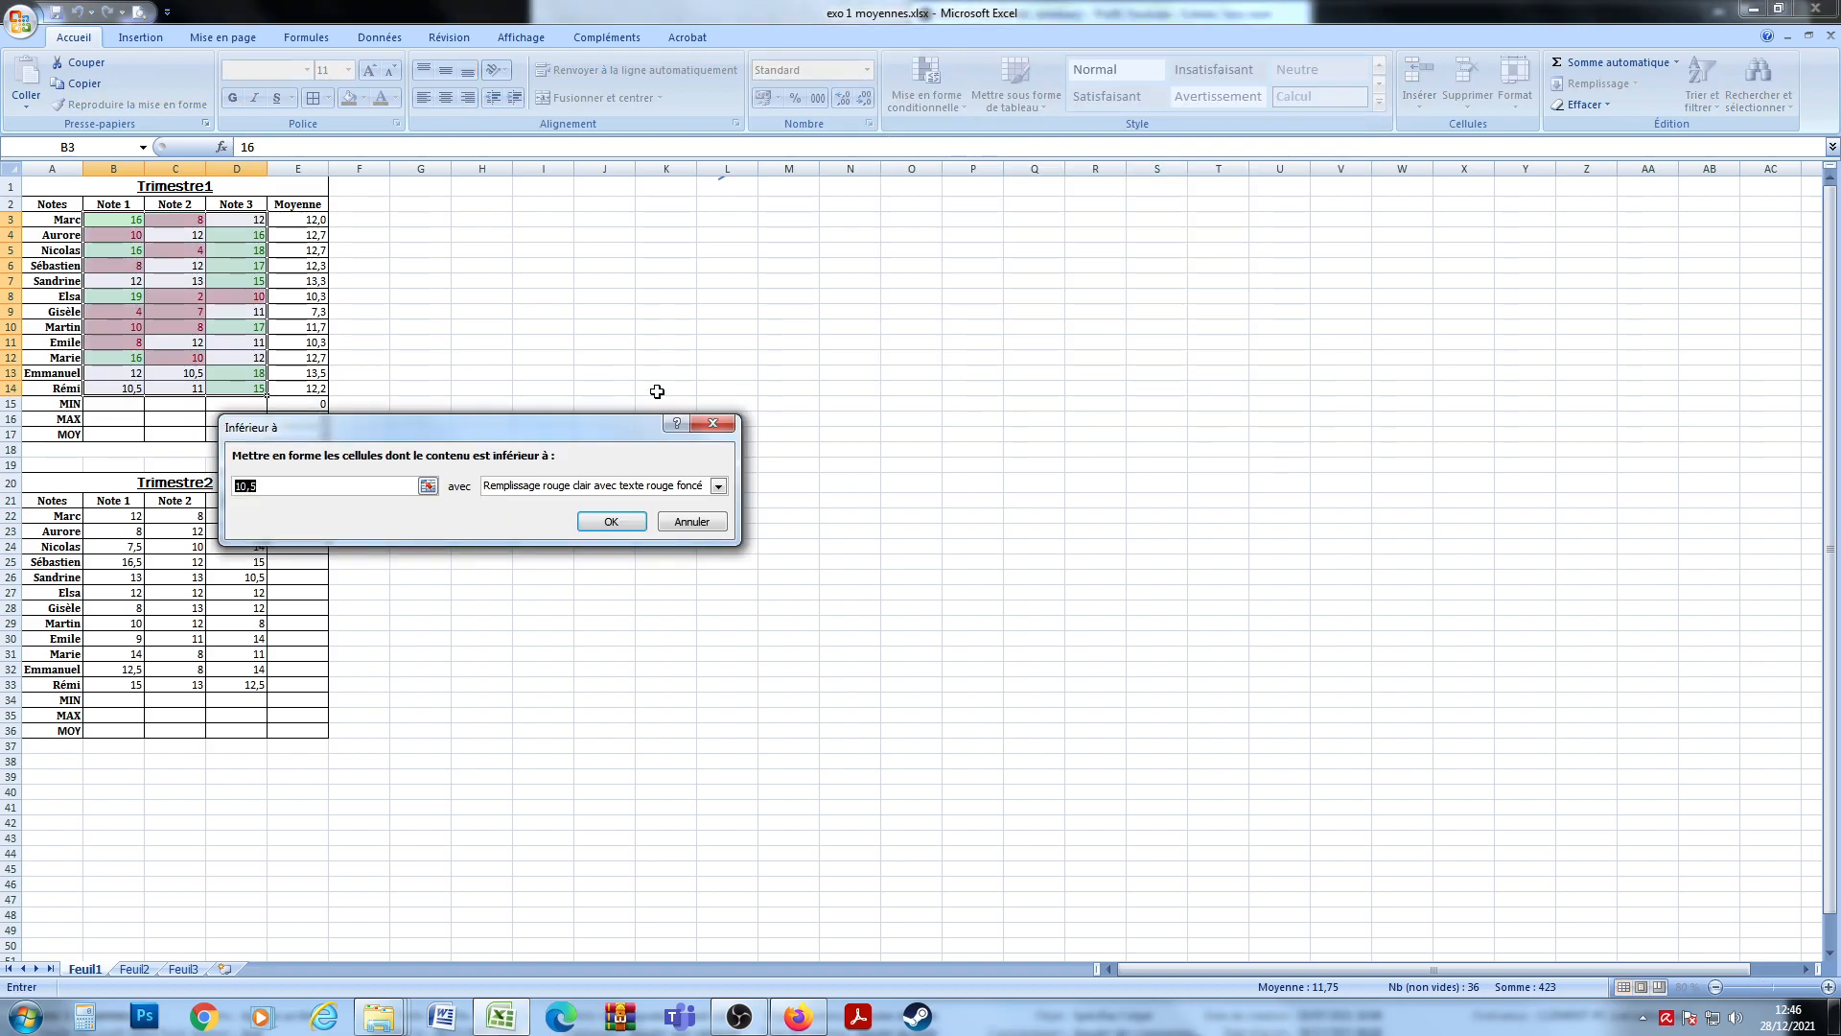
click(249, 484)
text(6)
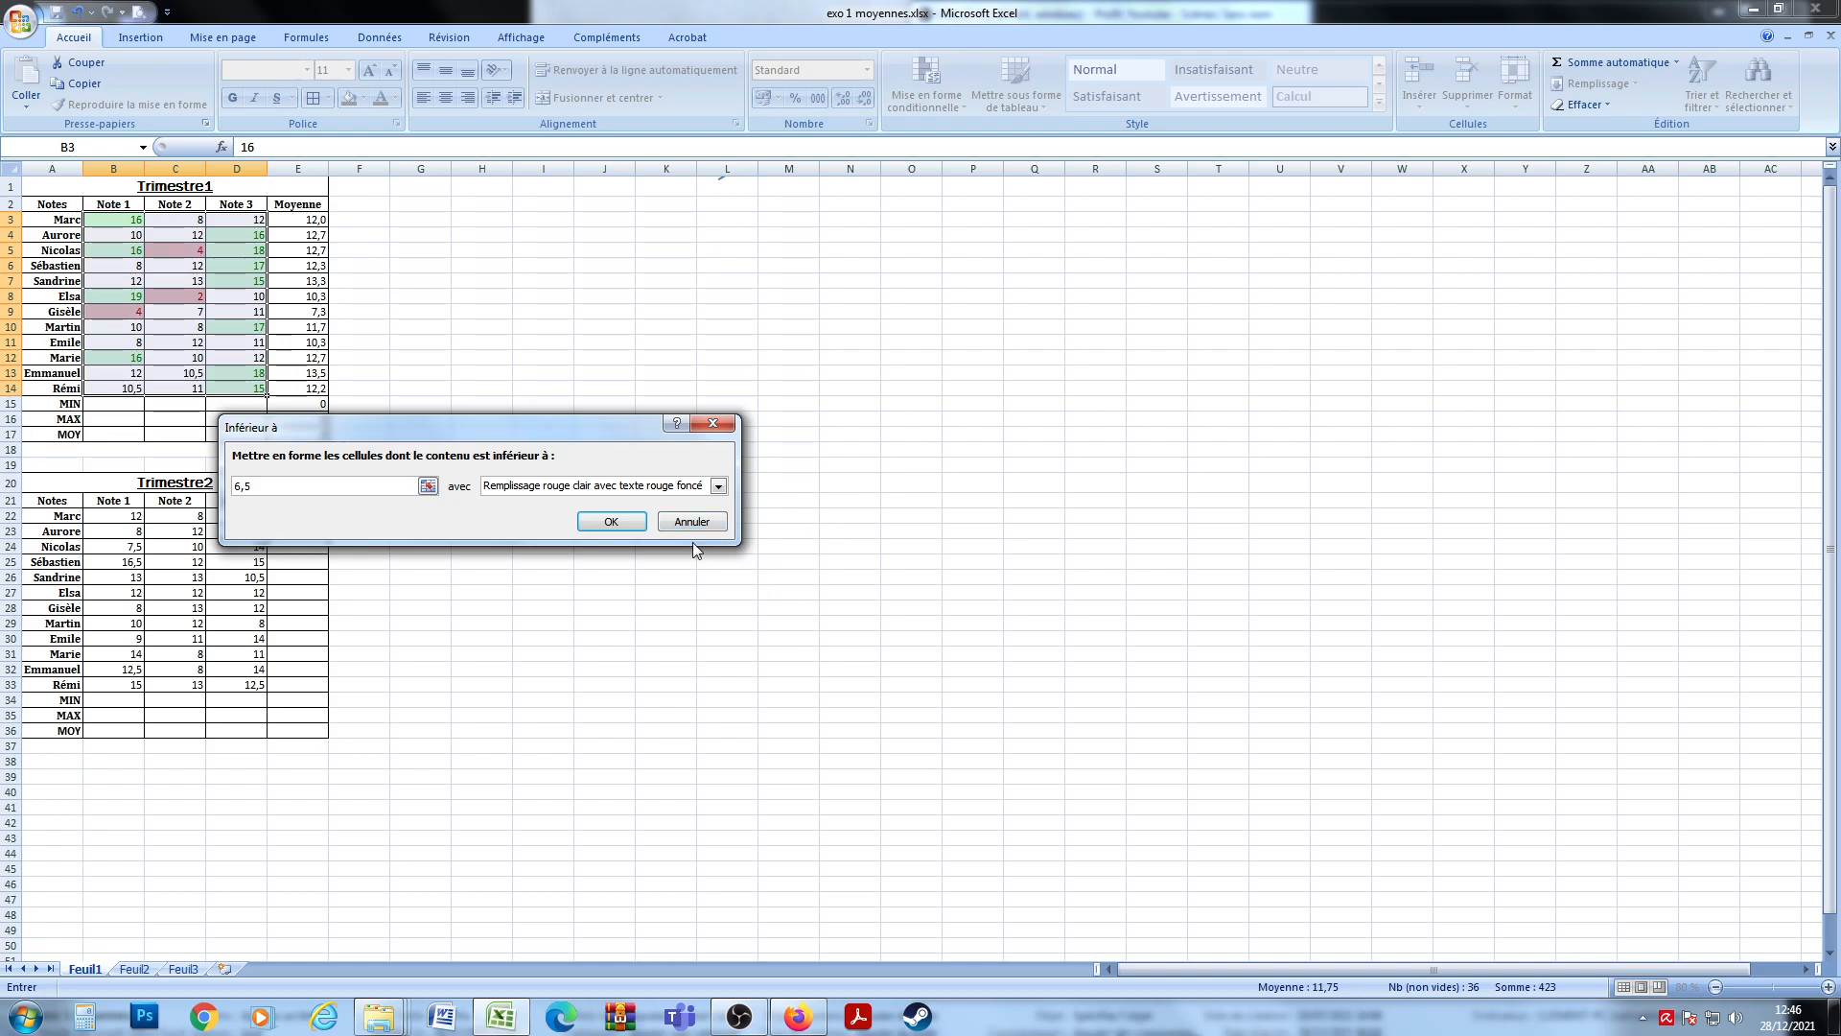
click(611, 518)
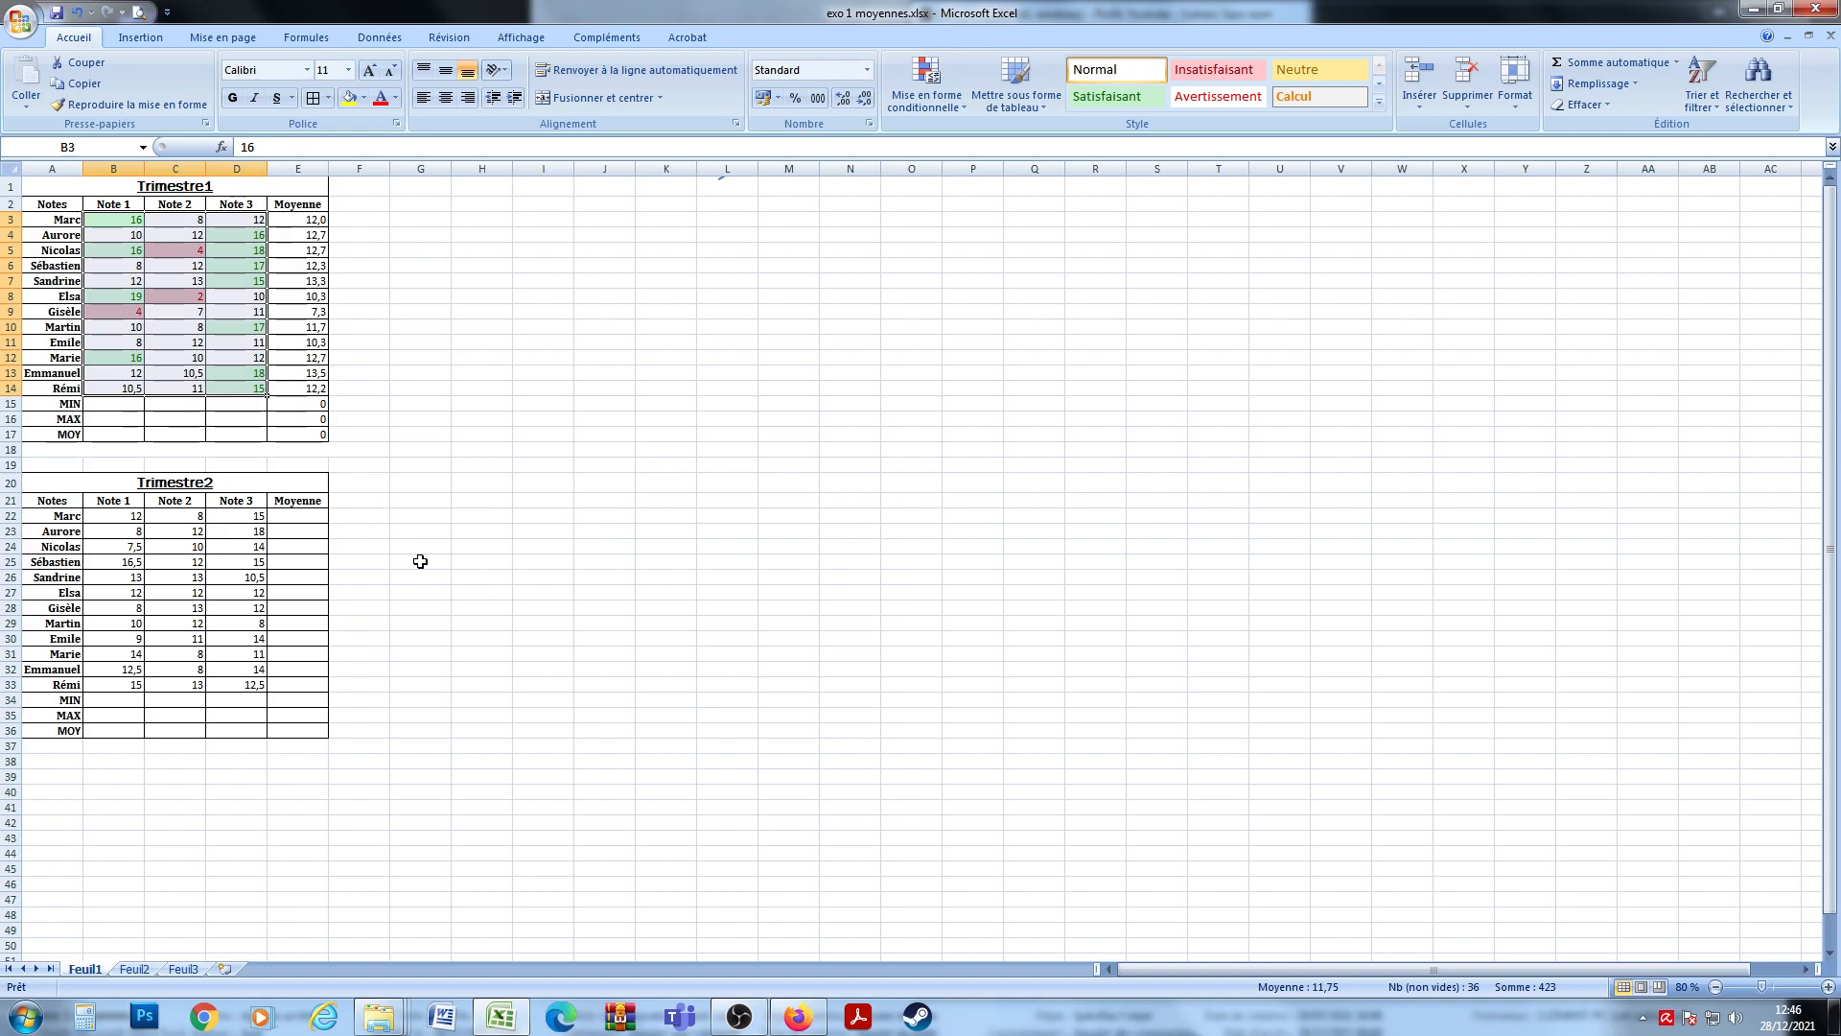
click(374, 422)
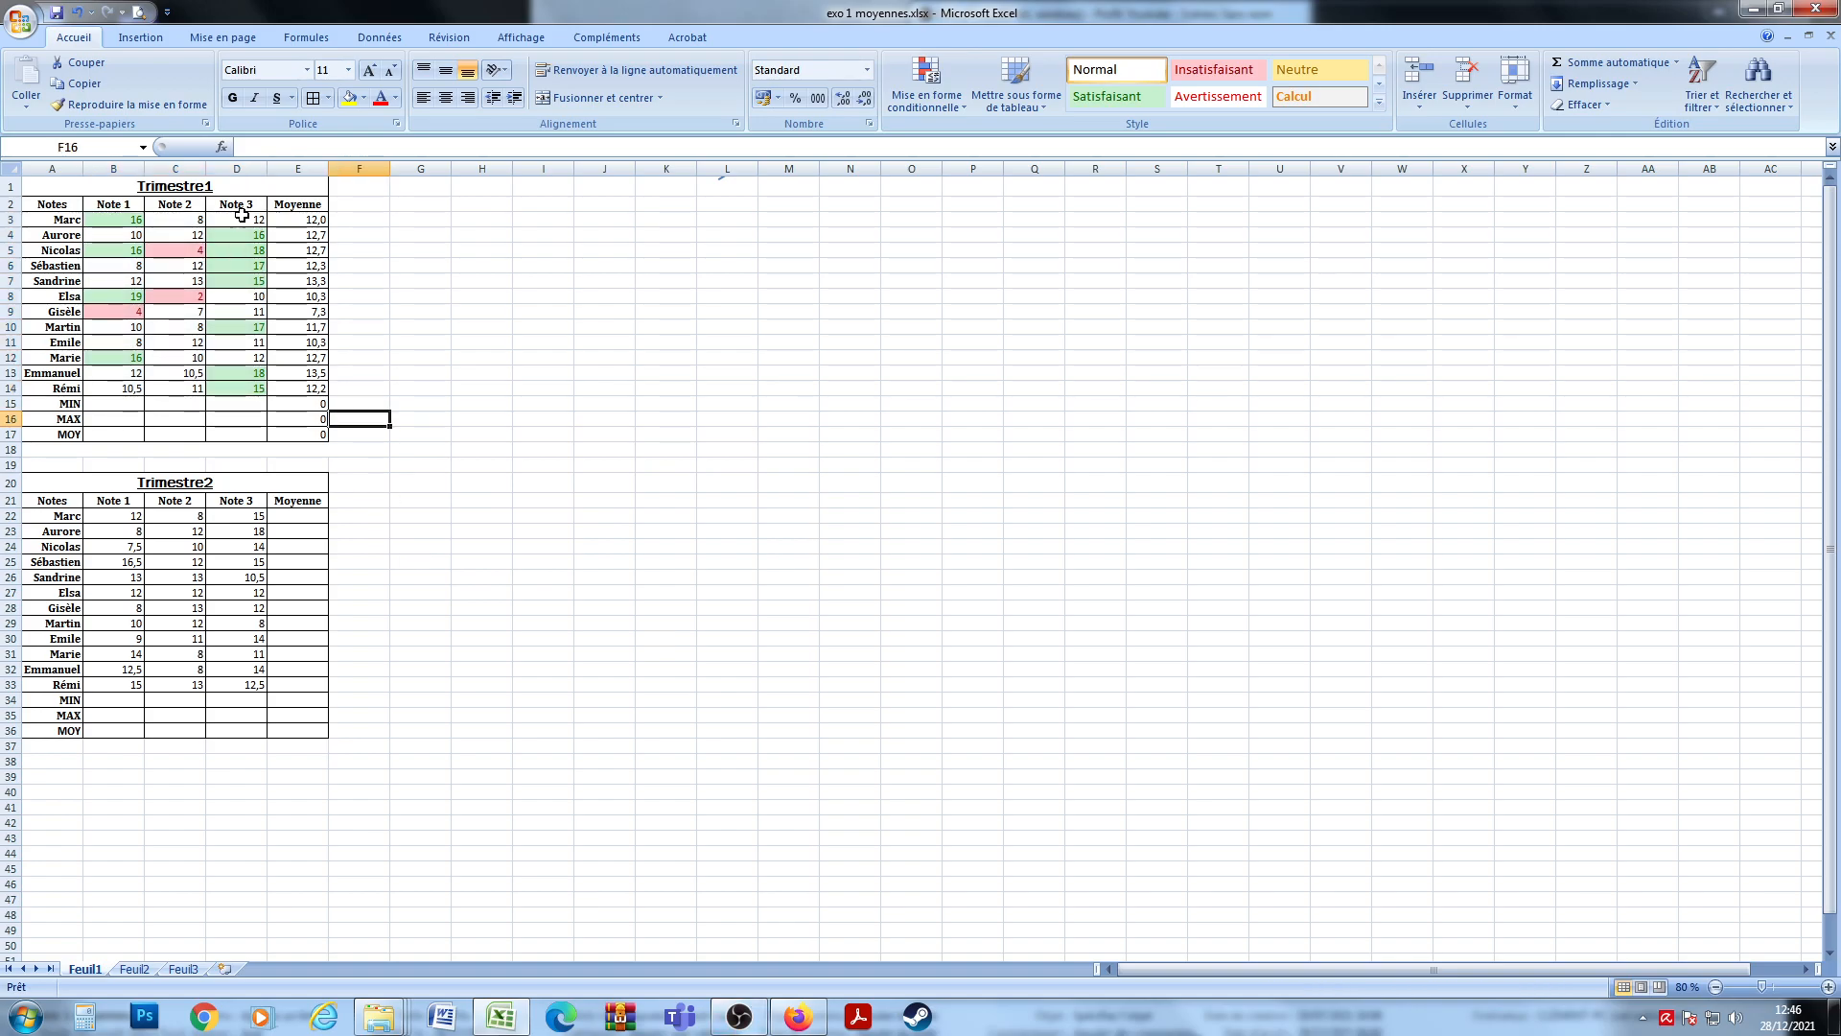
click(239, 159)
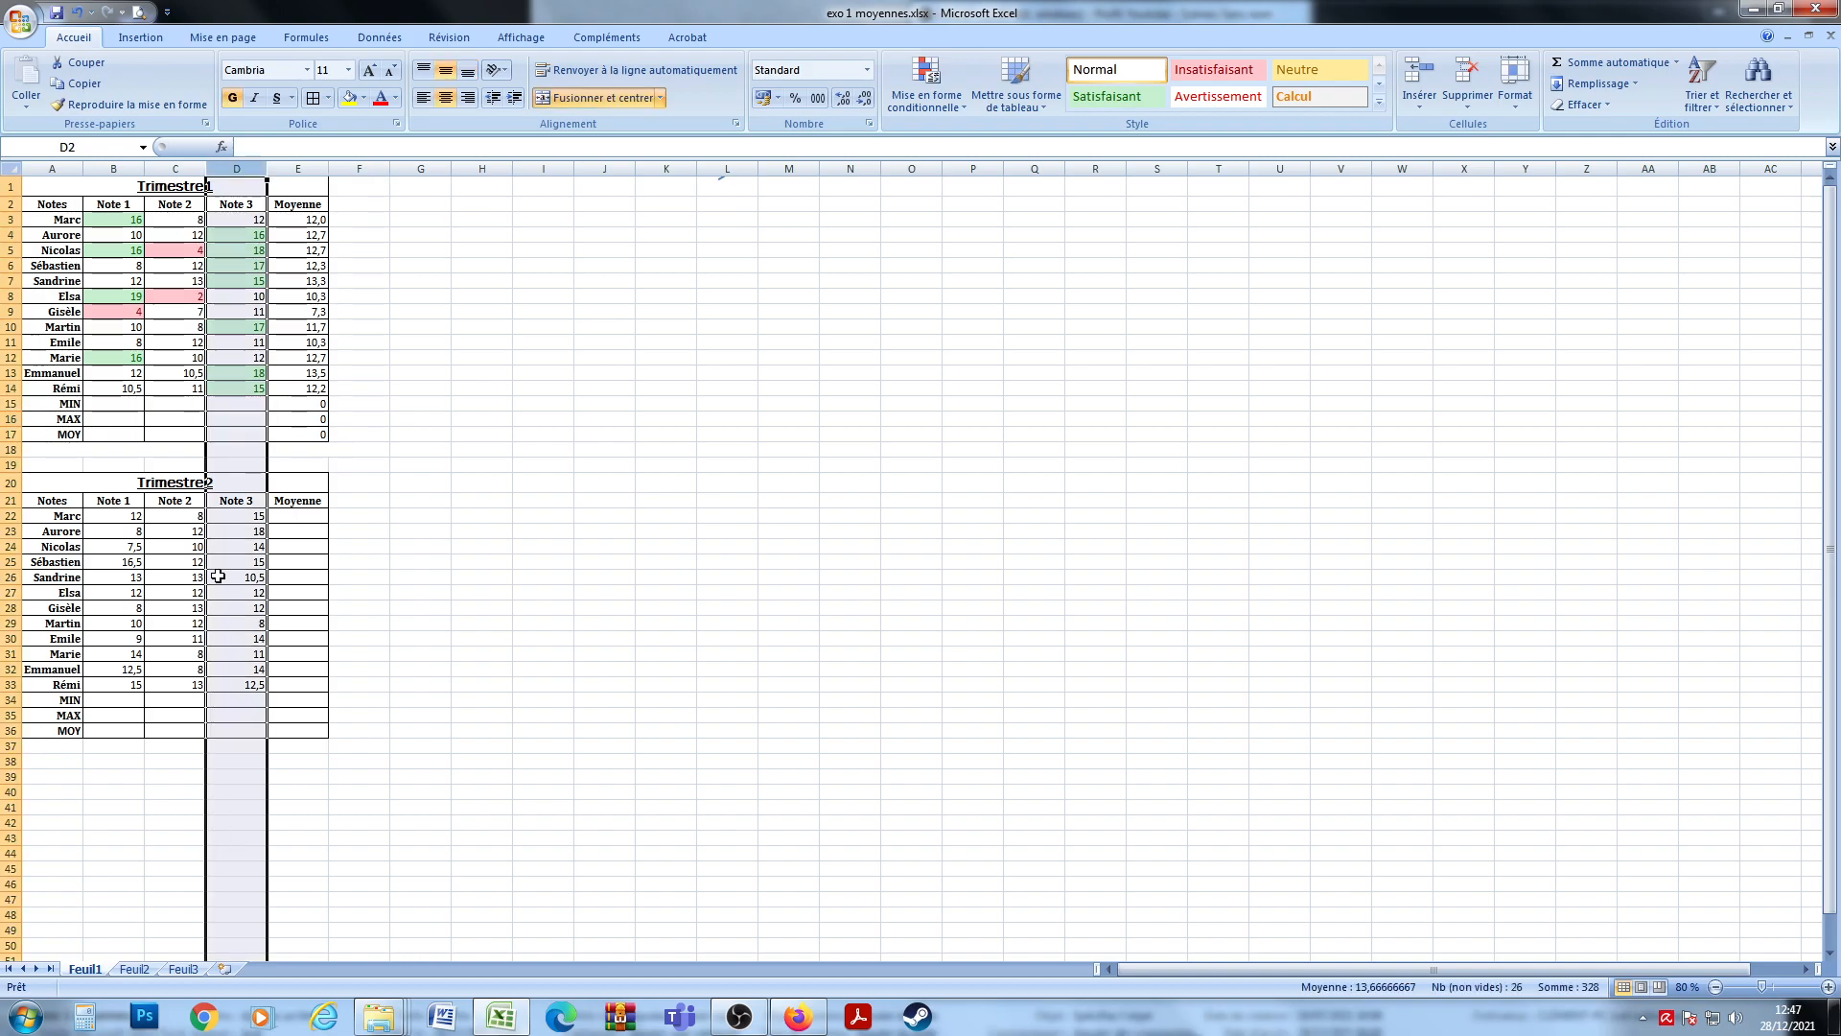
click(177, 168)
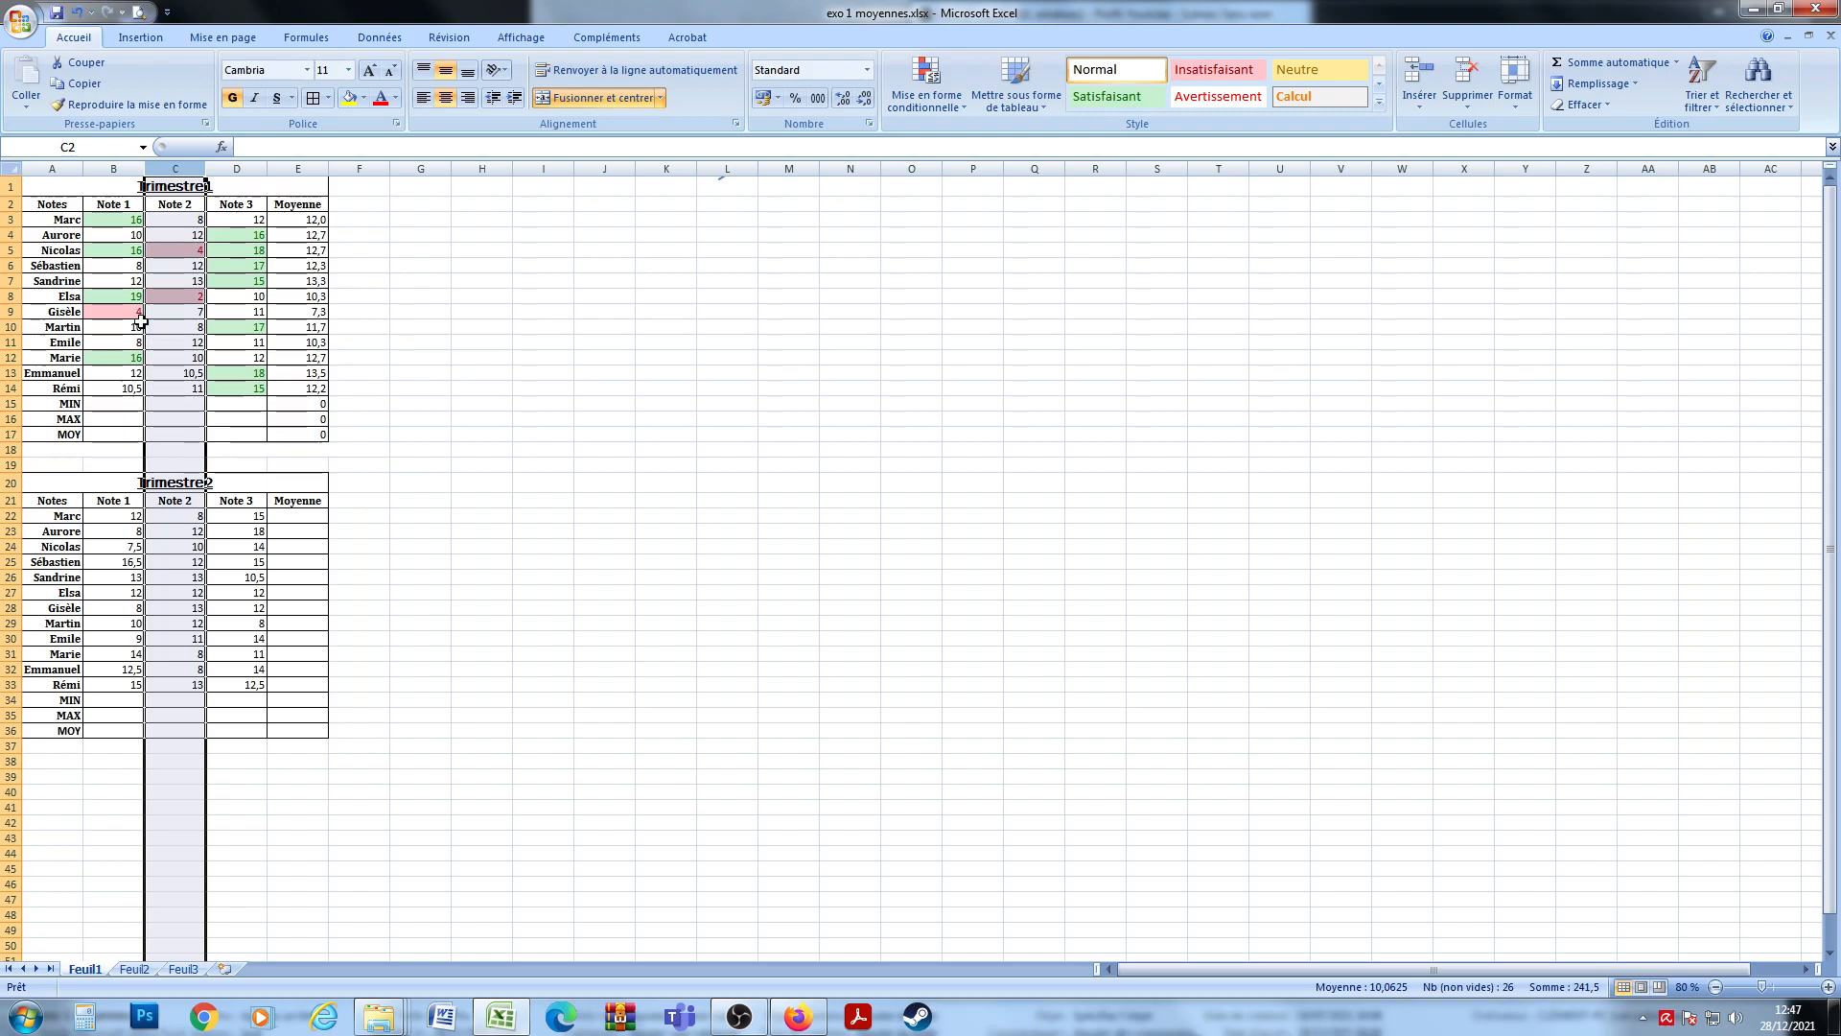
click(415, 466)
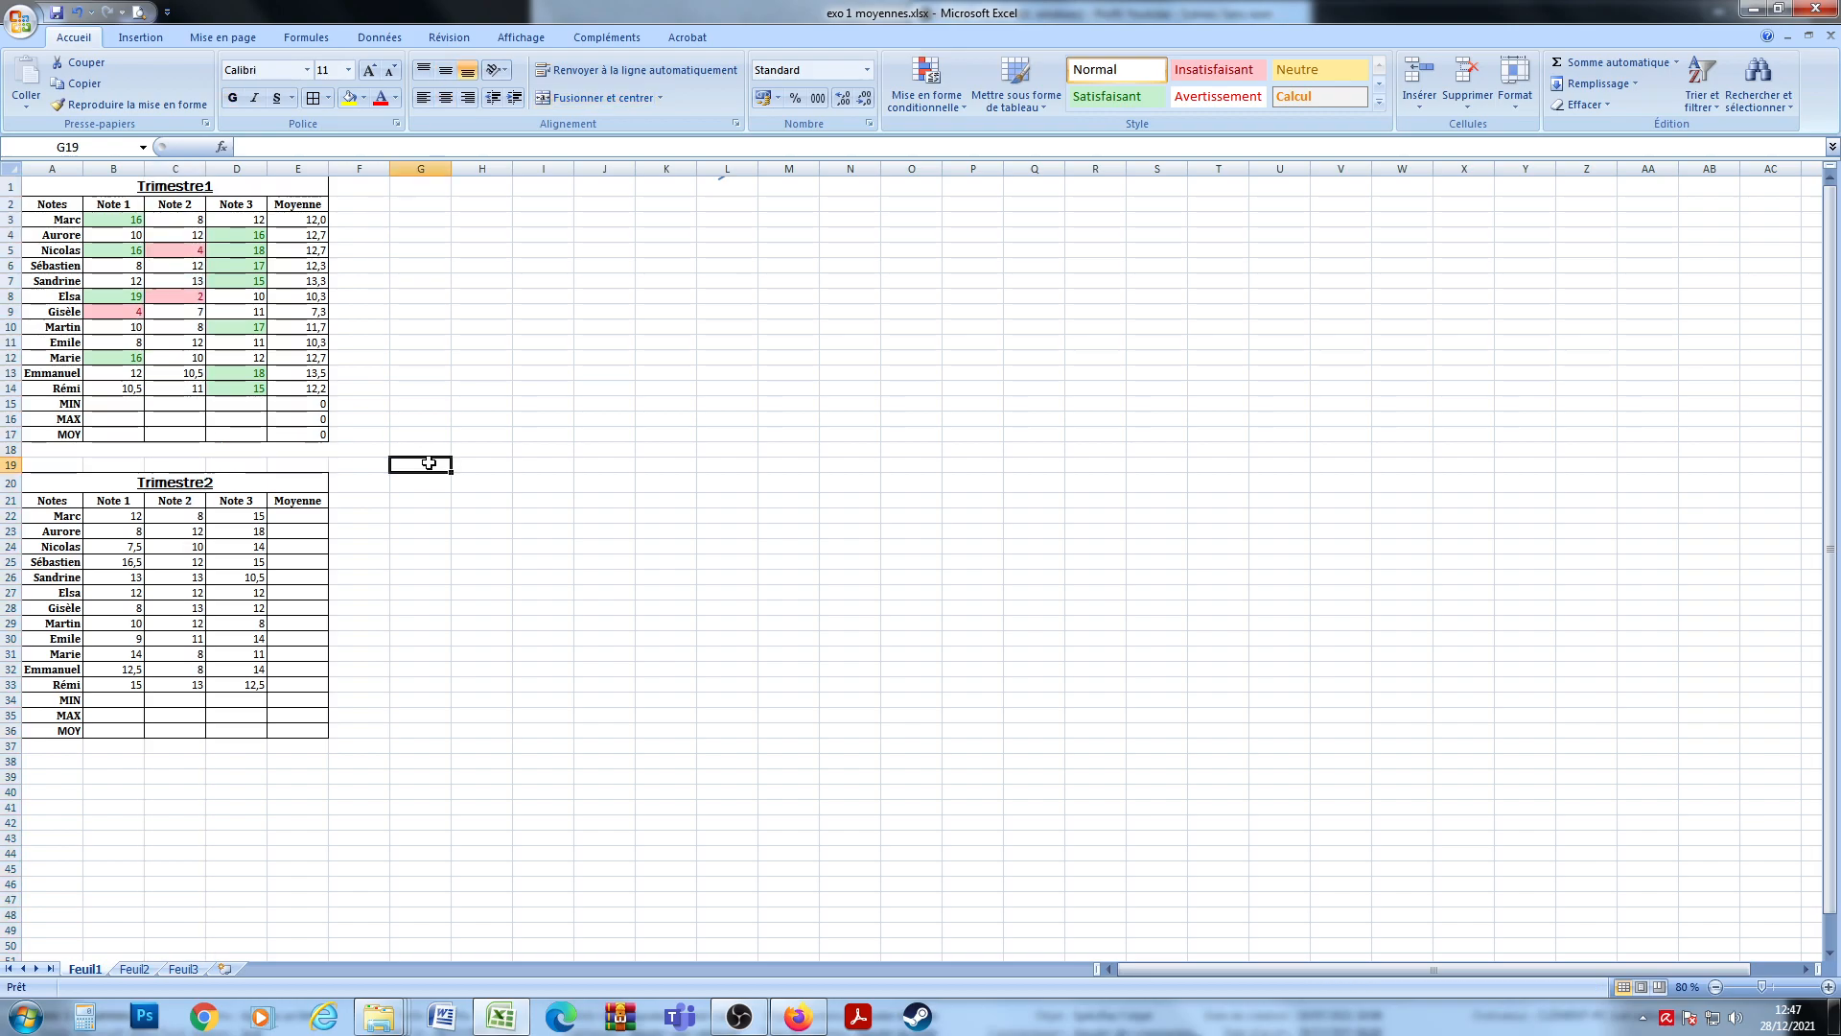
Calculate the lowest Note 1 grade in B15 with =MIN(B3:B14) and copy the formula across to E15.
click(107, 404)
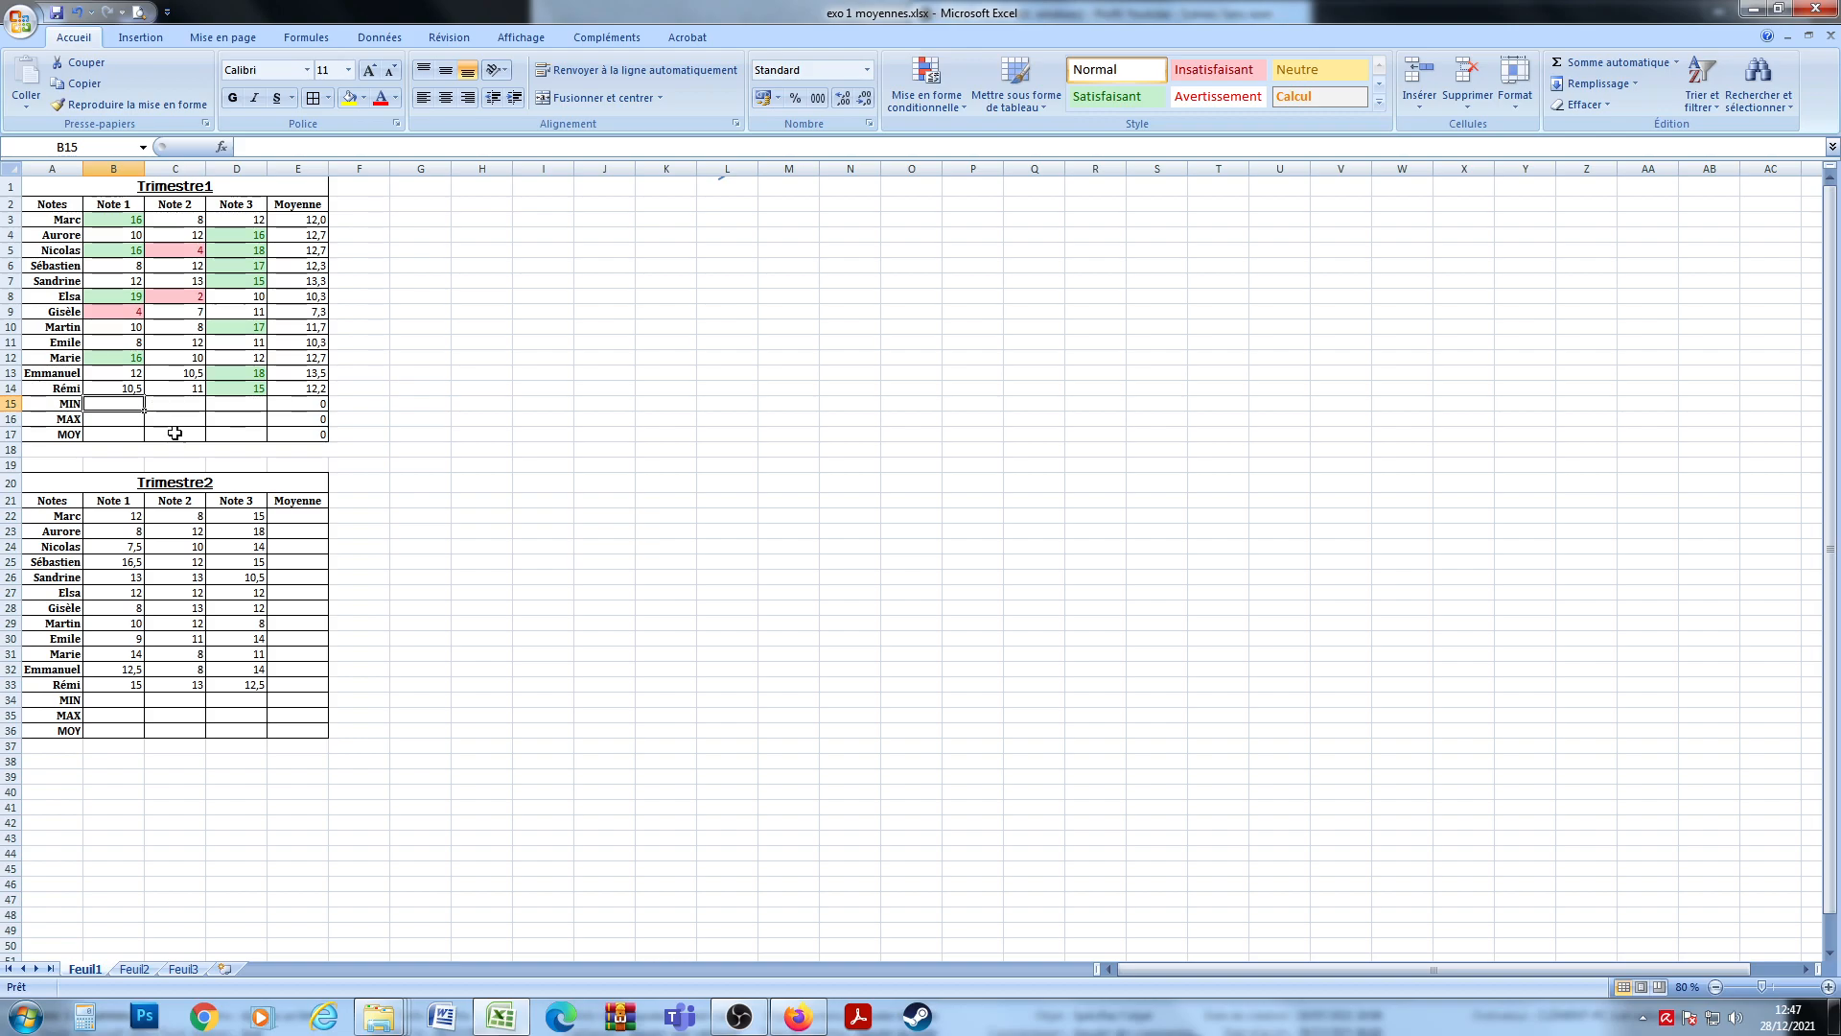
text(=MIN()
drag(114, 218, 119, 386)
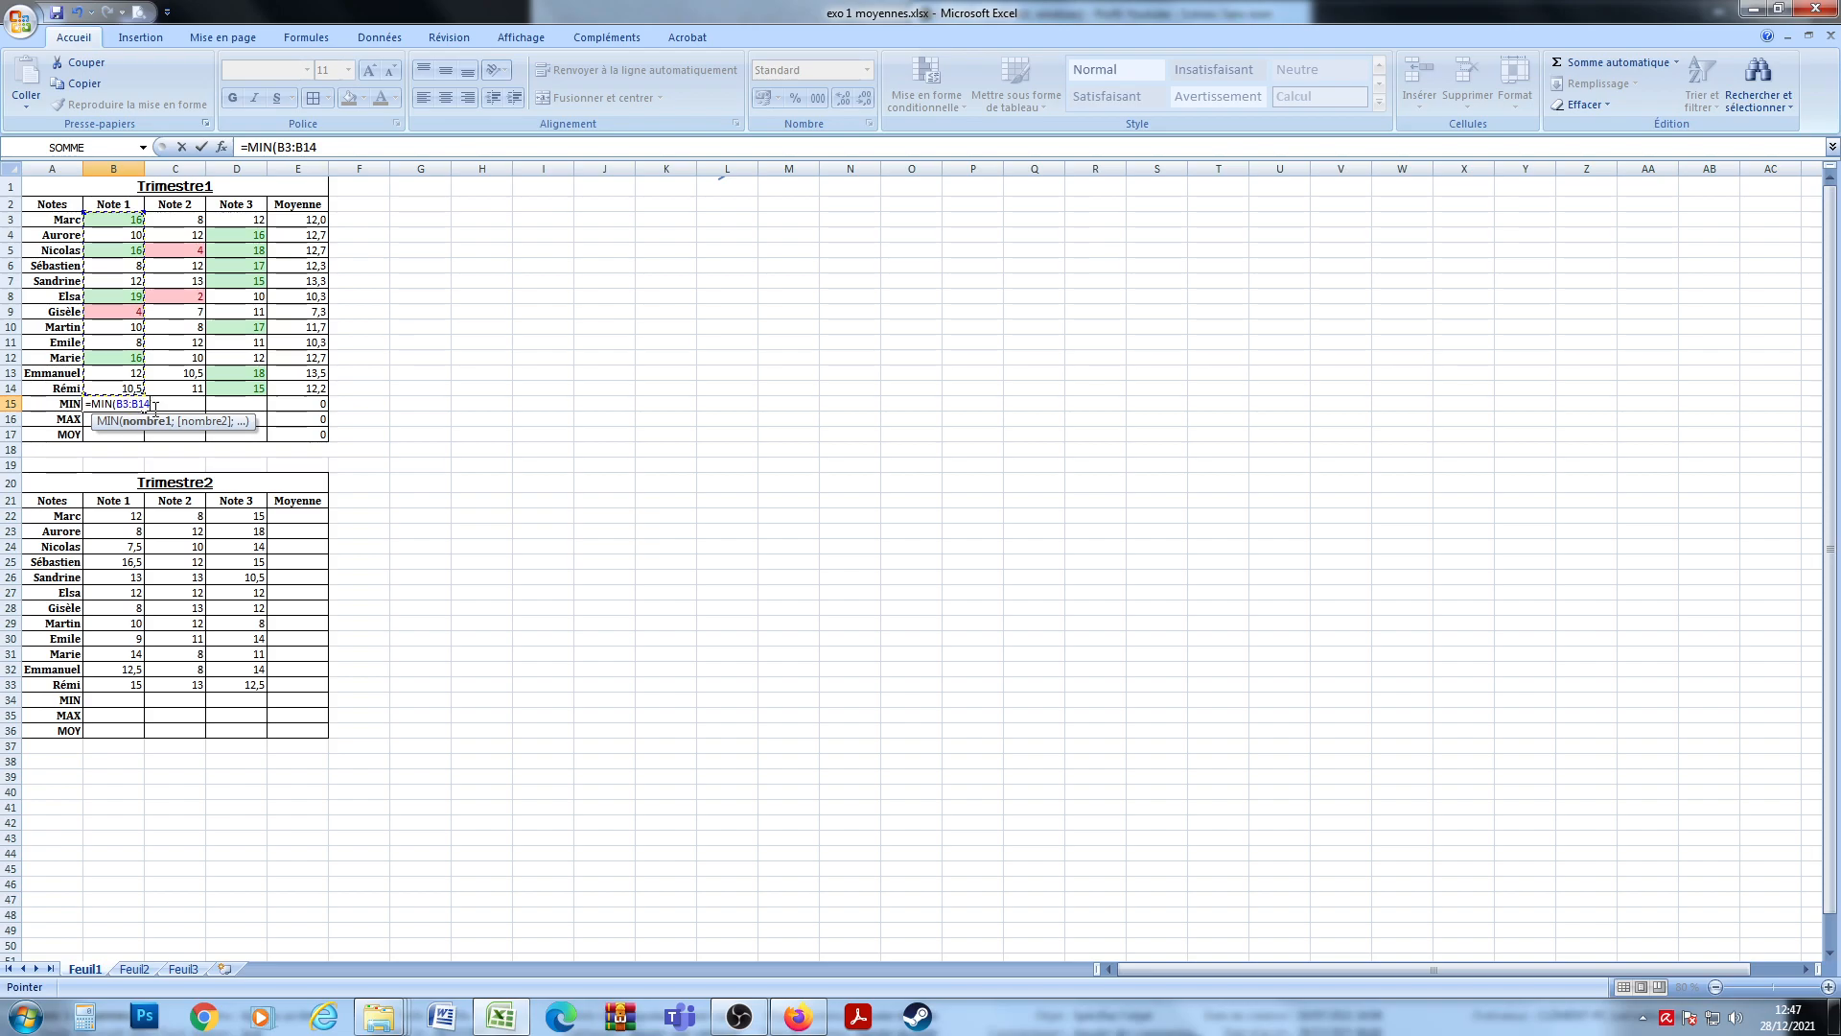
key(BackSpace)
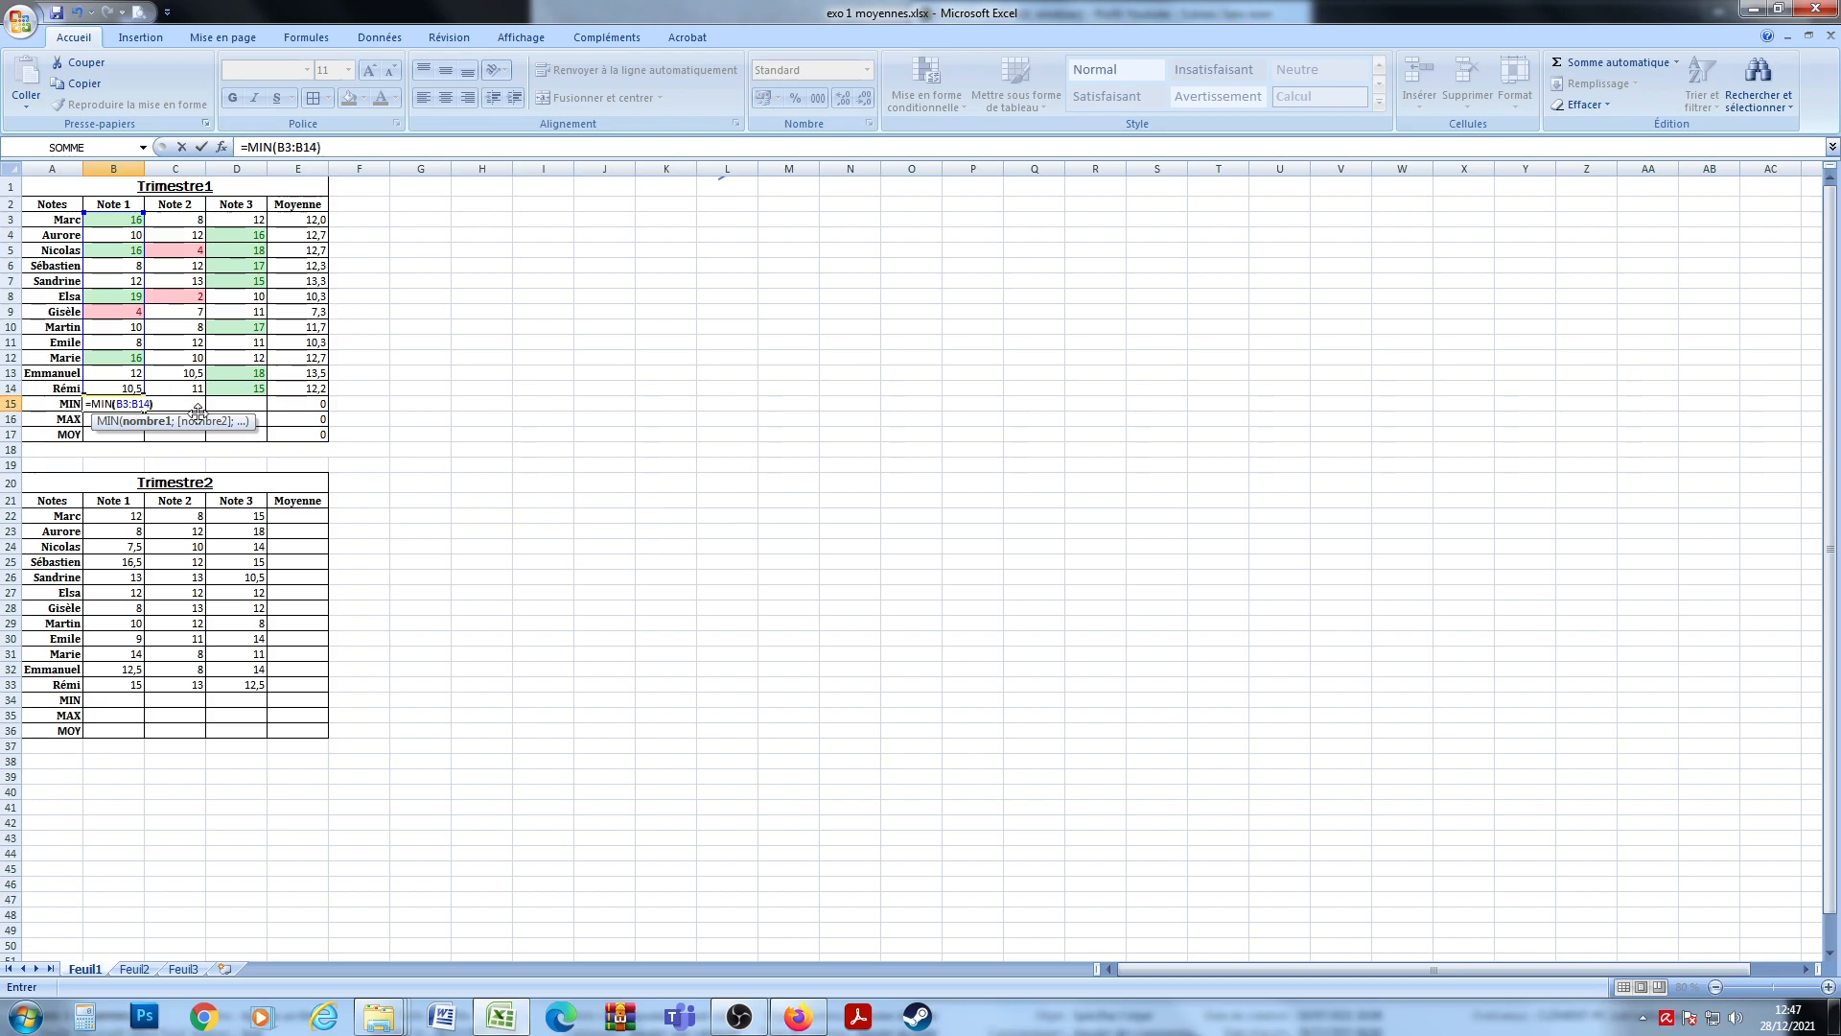
key(Return)
click(134, 405)
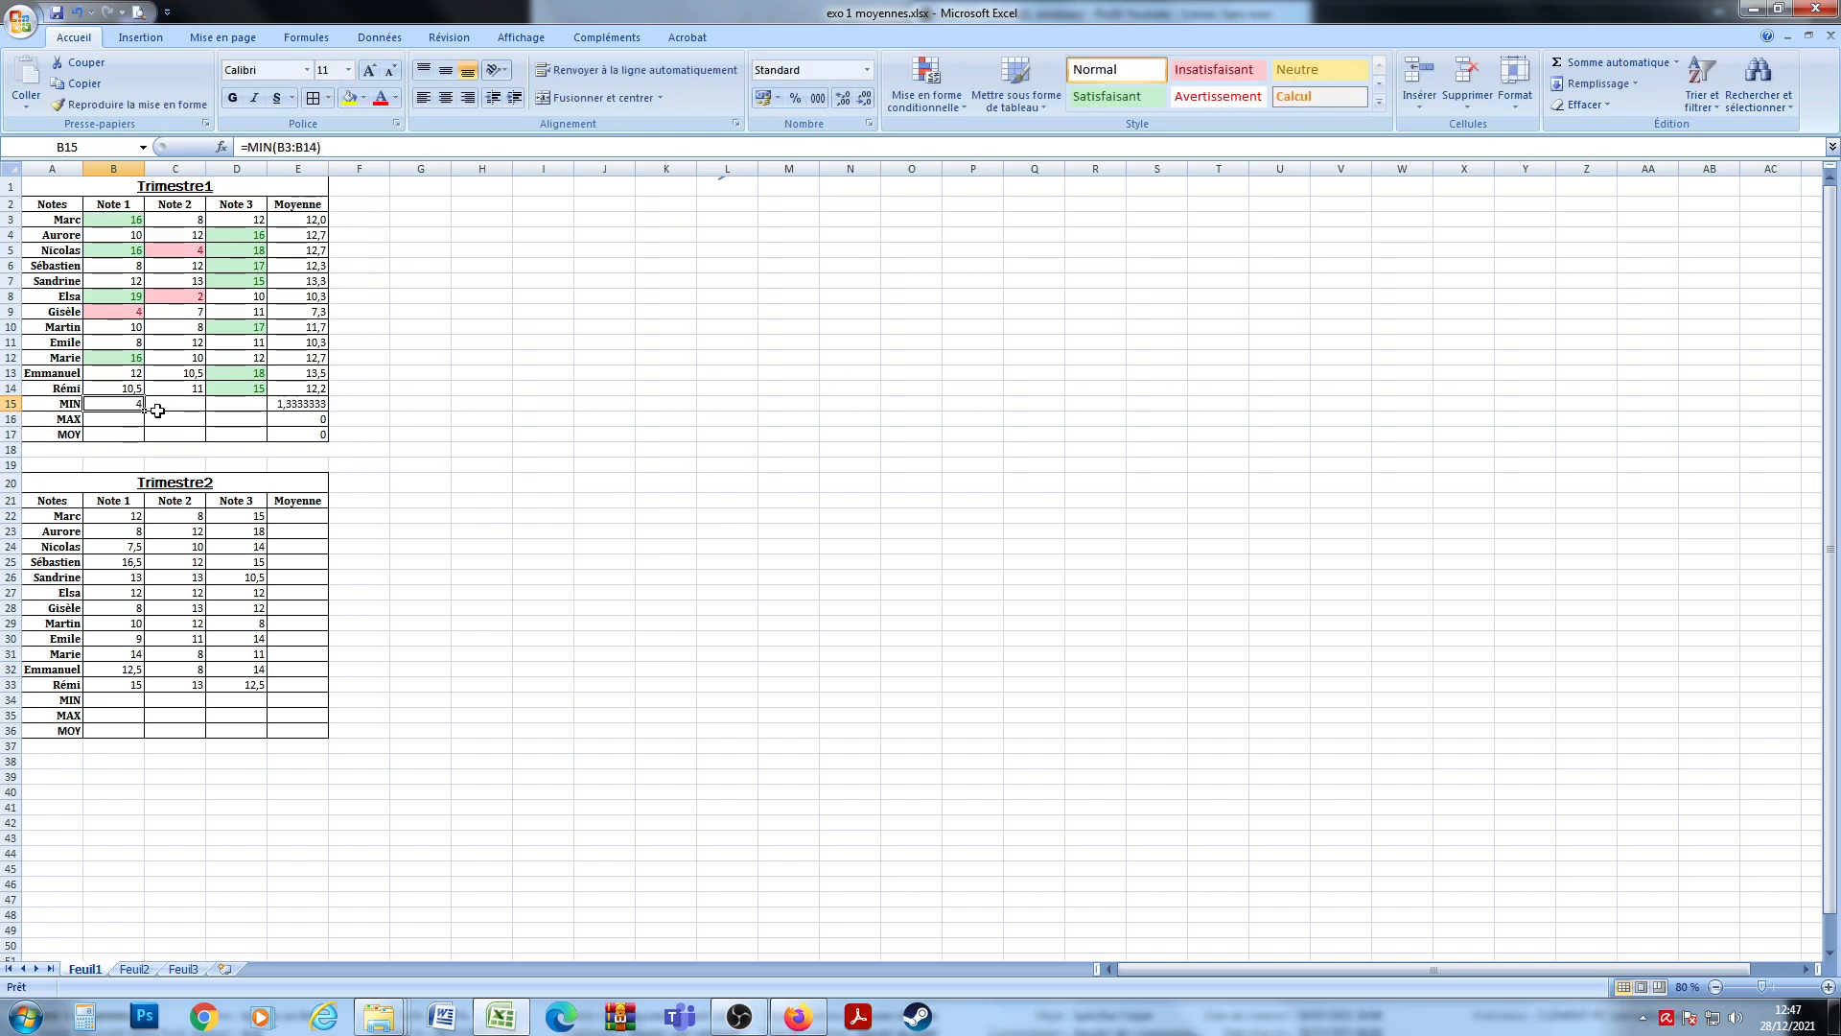
drag(143, 408, 324, 405)
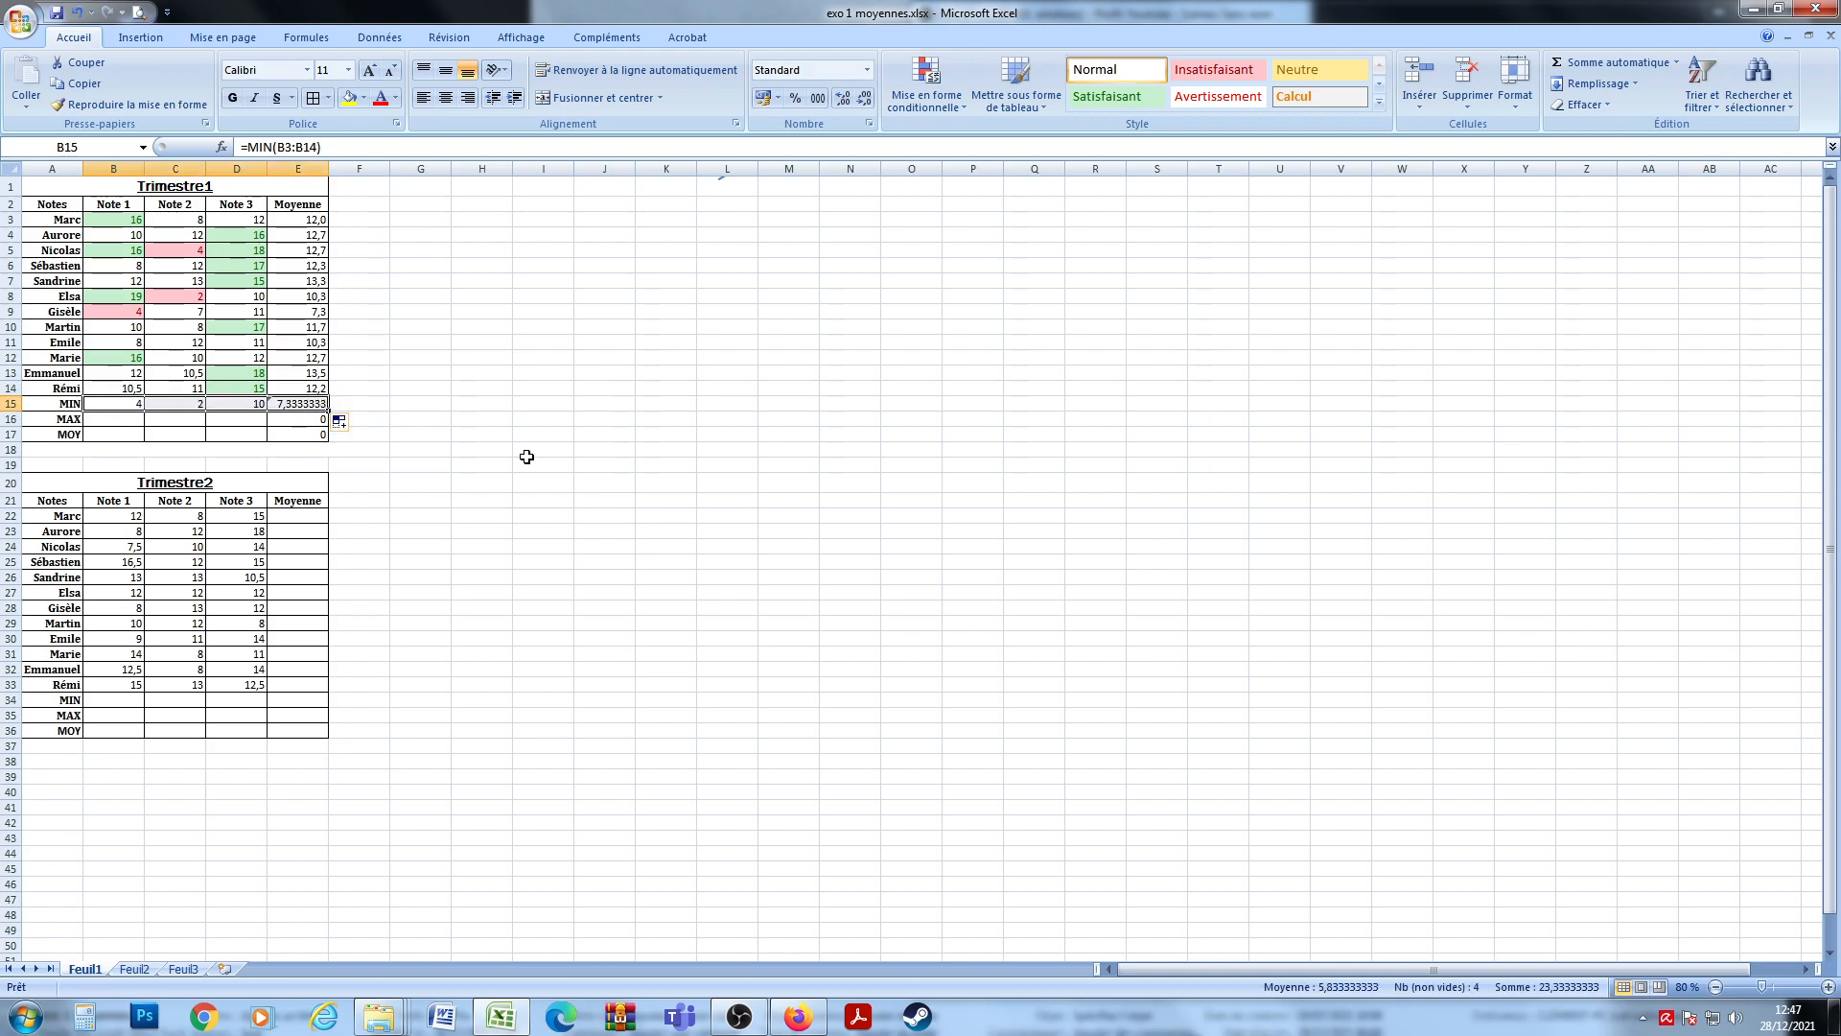
Copy the one-decimal formatting of the average in E9 onto the minimum average in E15.
click(314, 315)
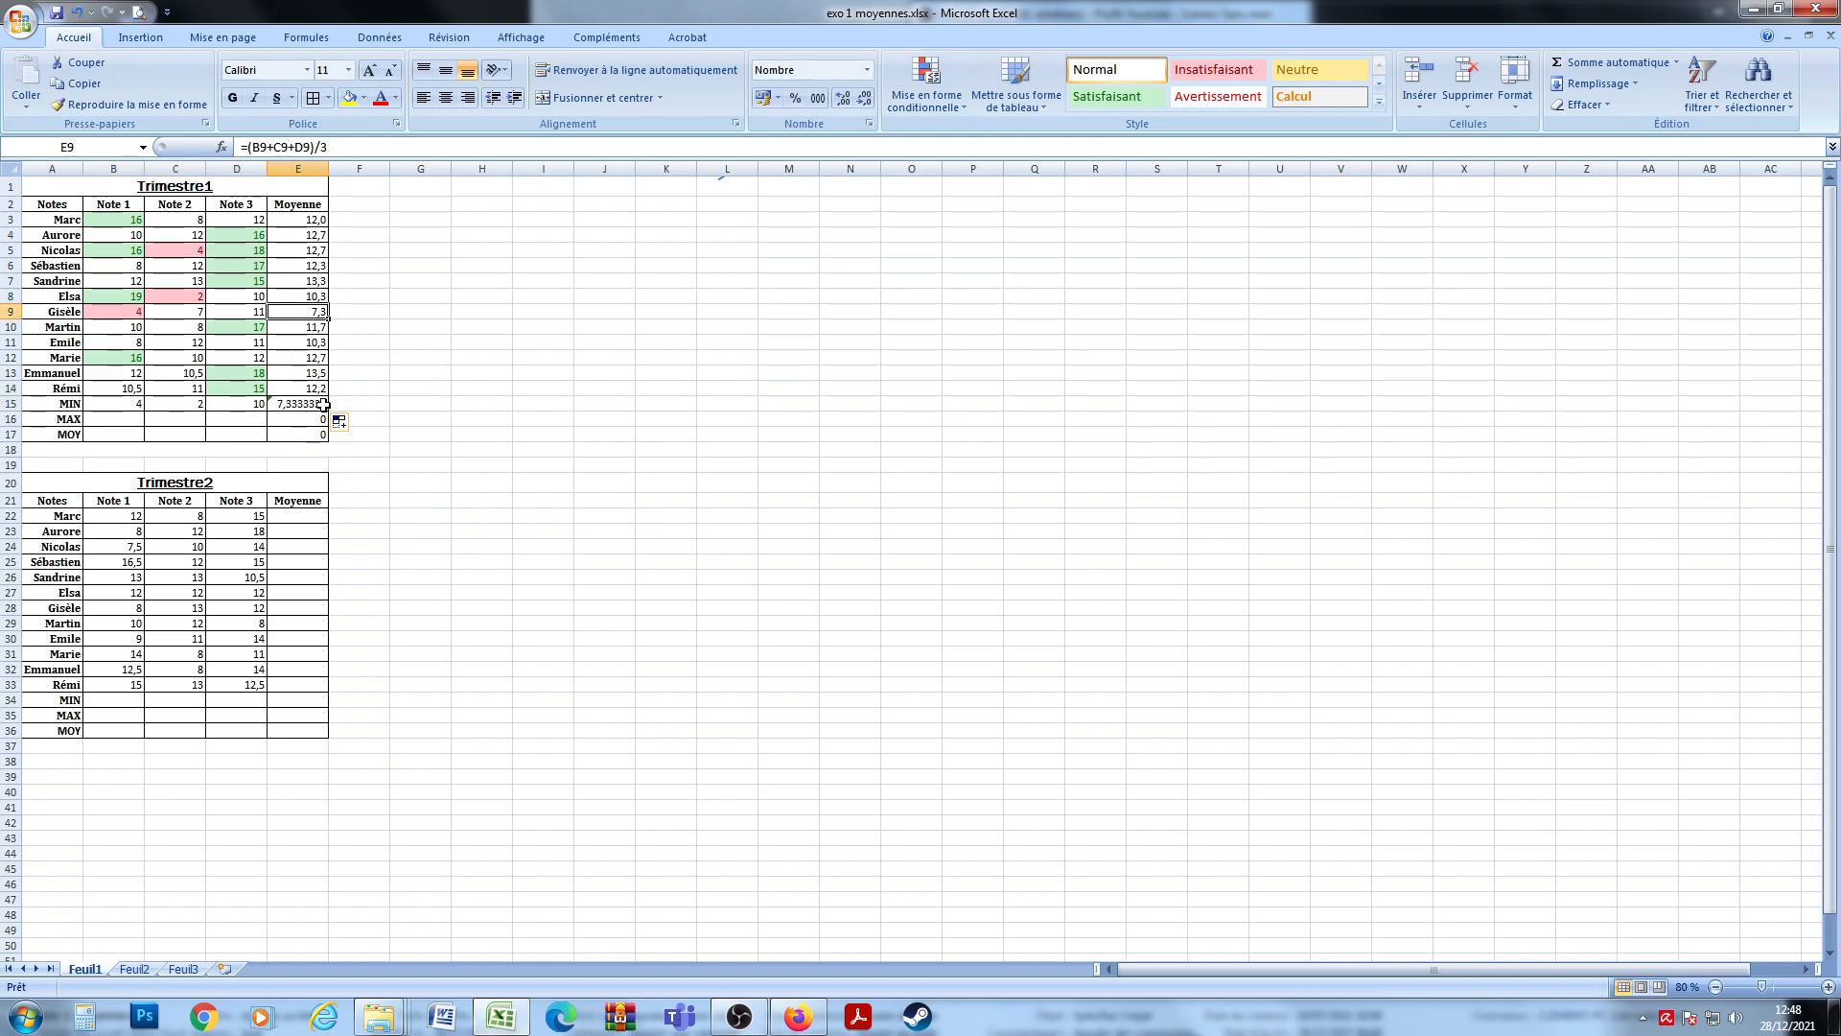
click(72, 105)
click(305, 404)
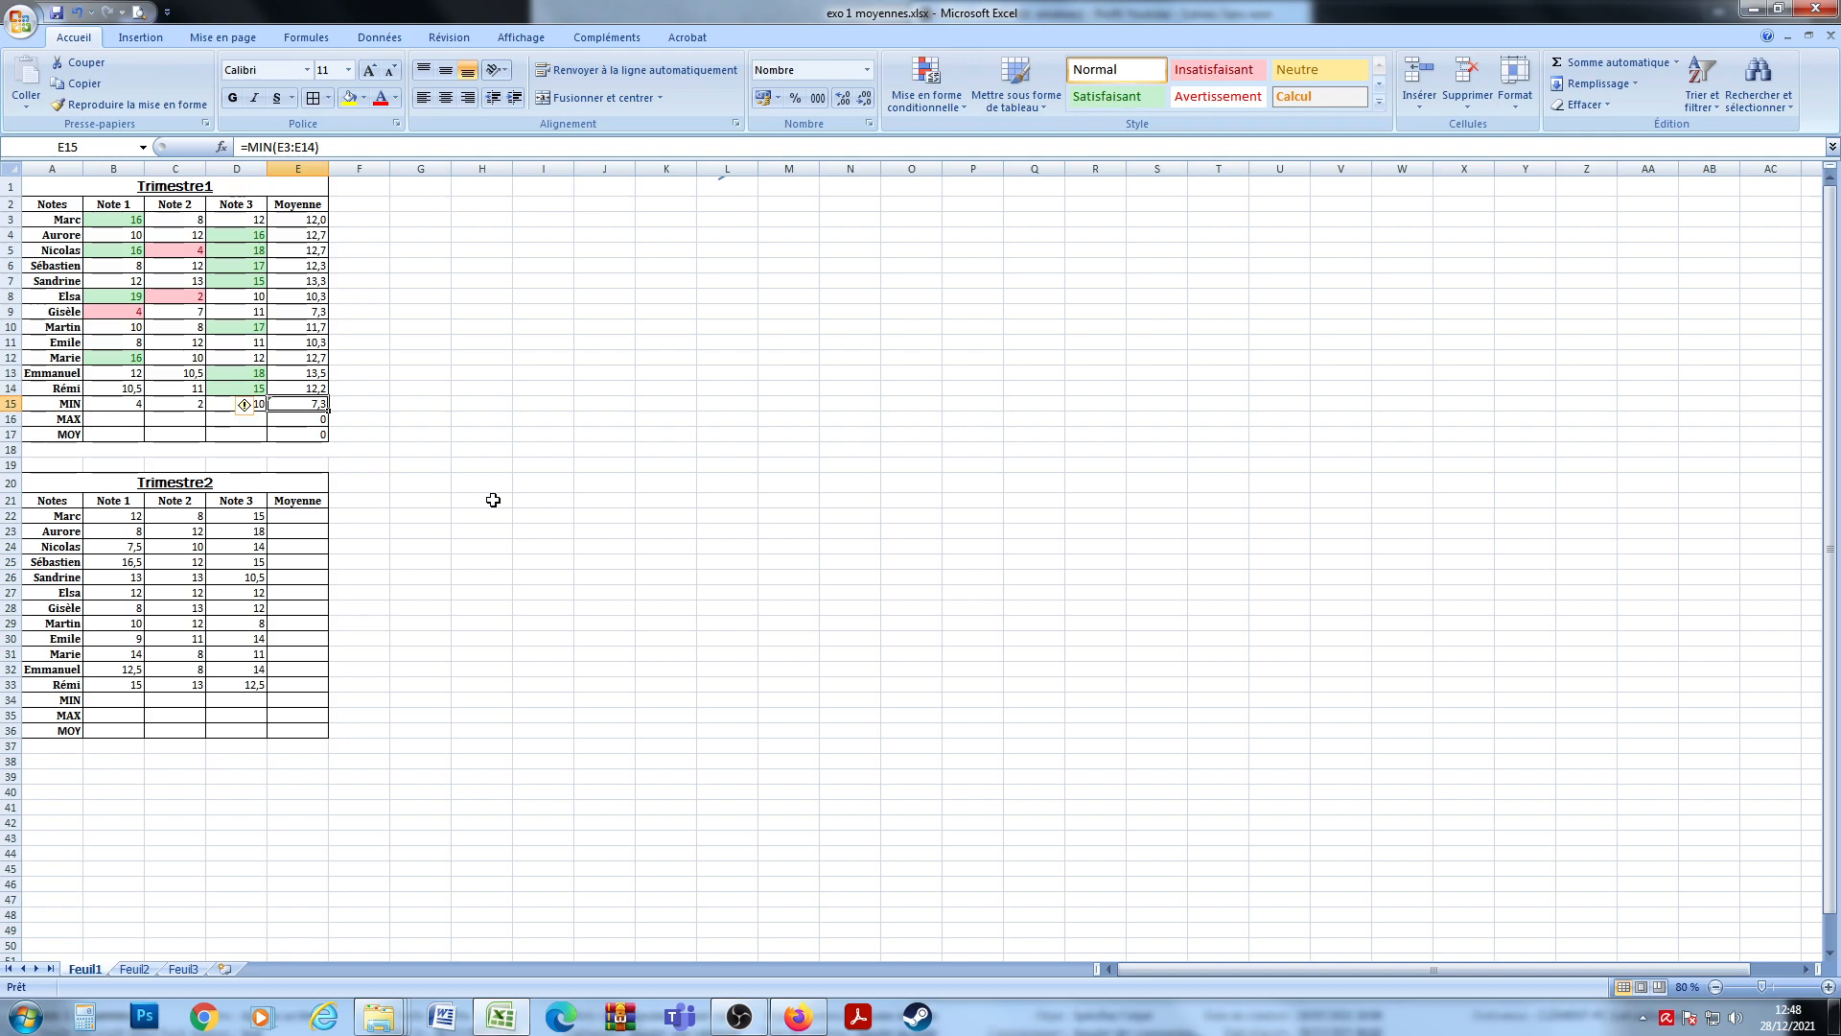
Calculate the highest Note 1 grade in B16 with =MAX(B3:B14) and copy the formula across to E16.
click(125, 419)
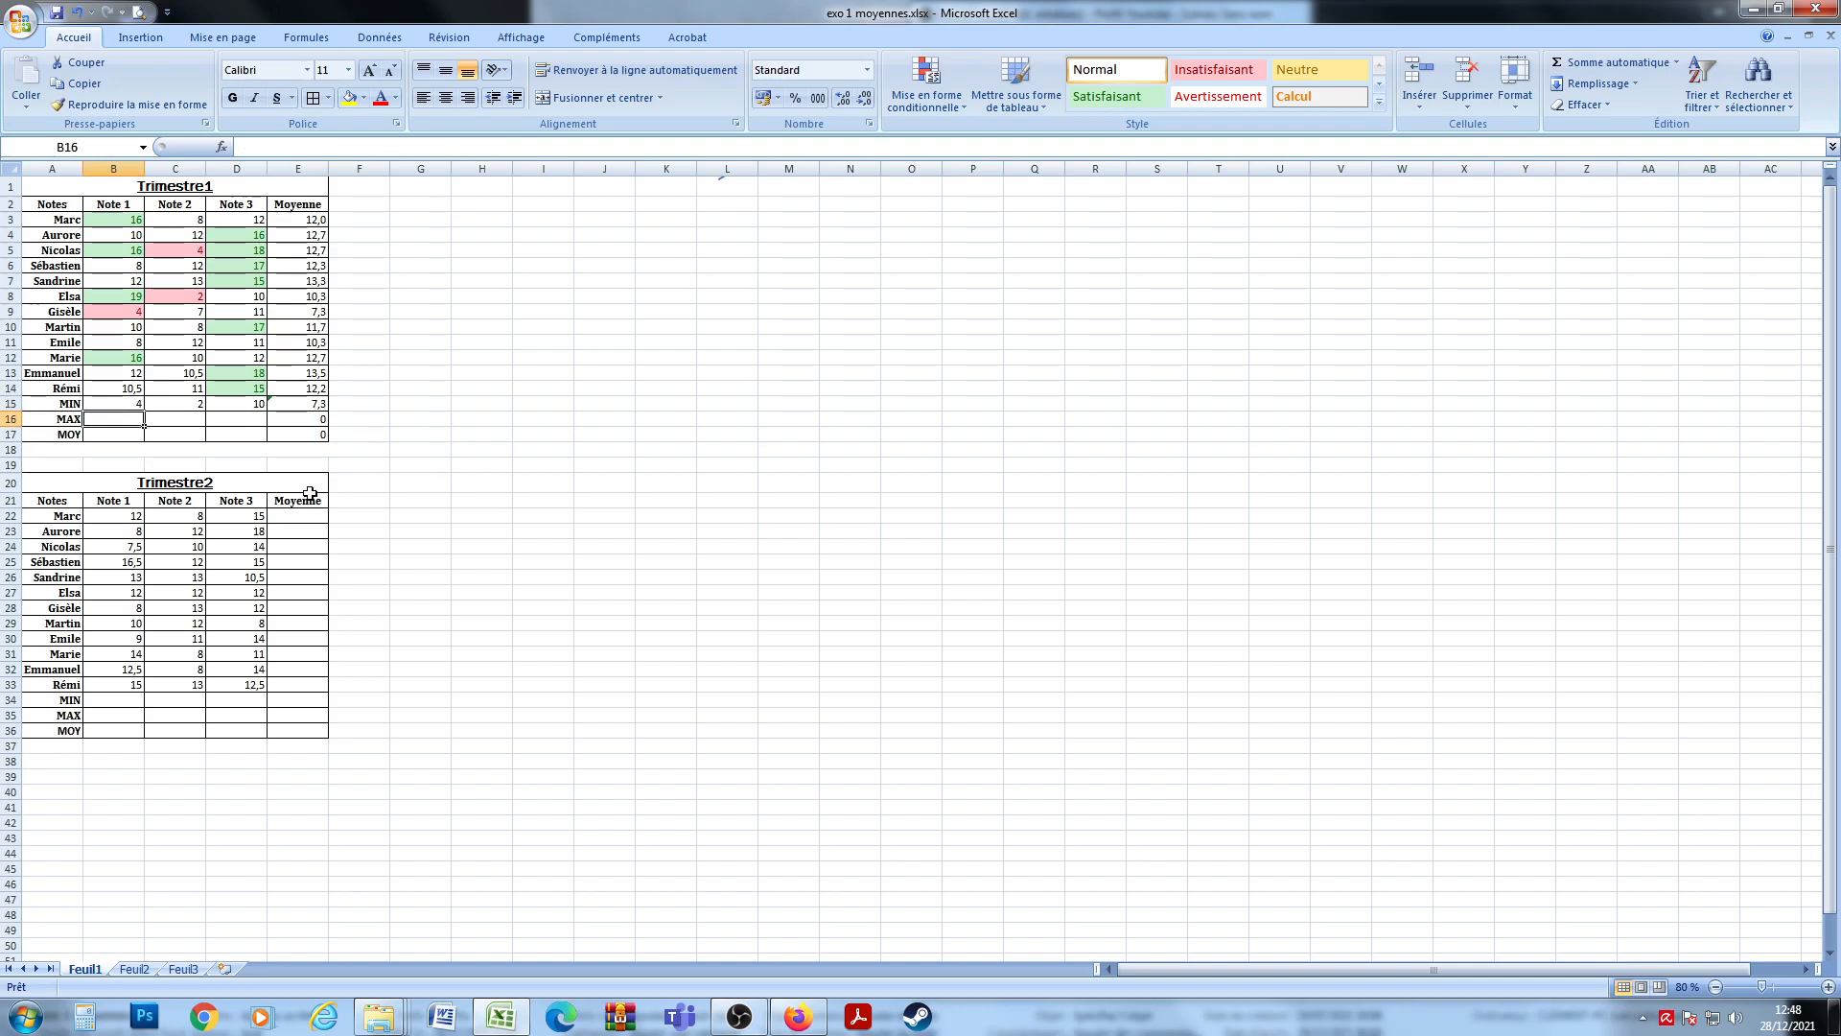
text(=)
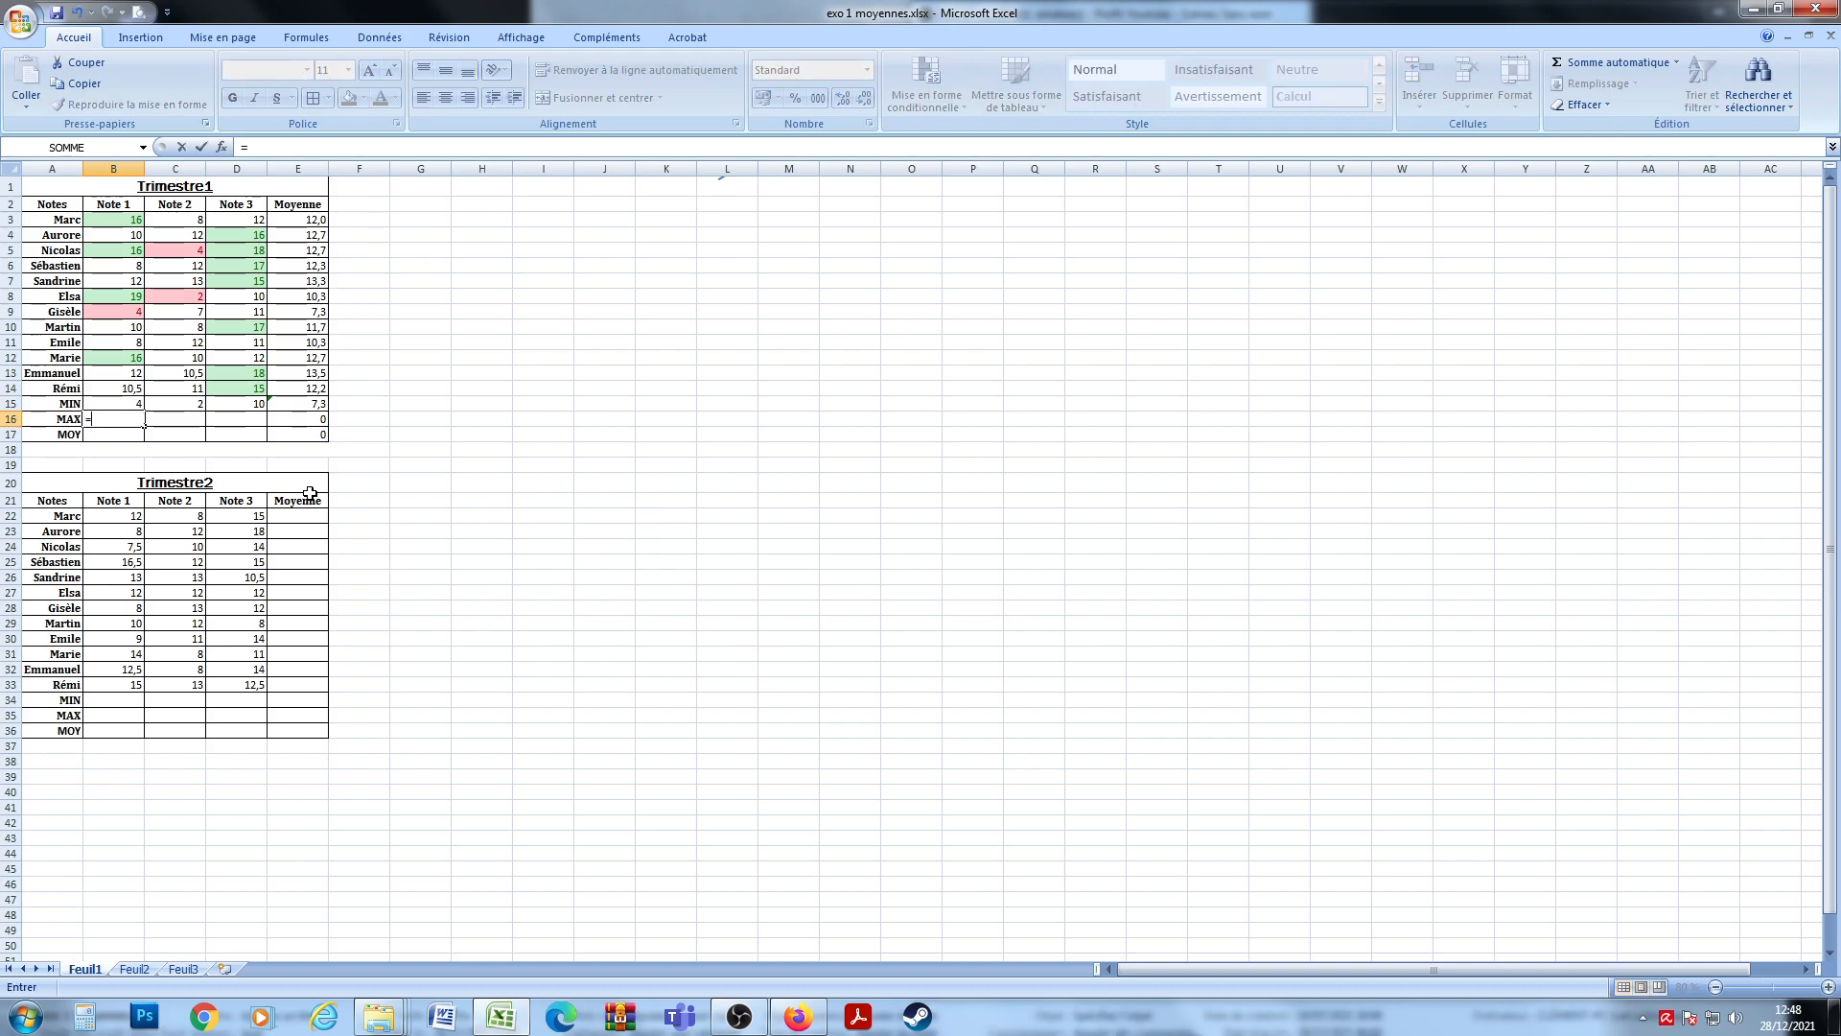
text(MAX()
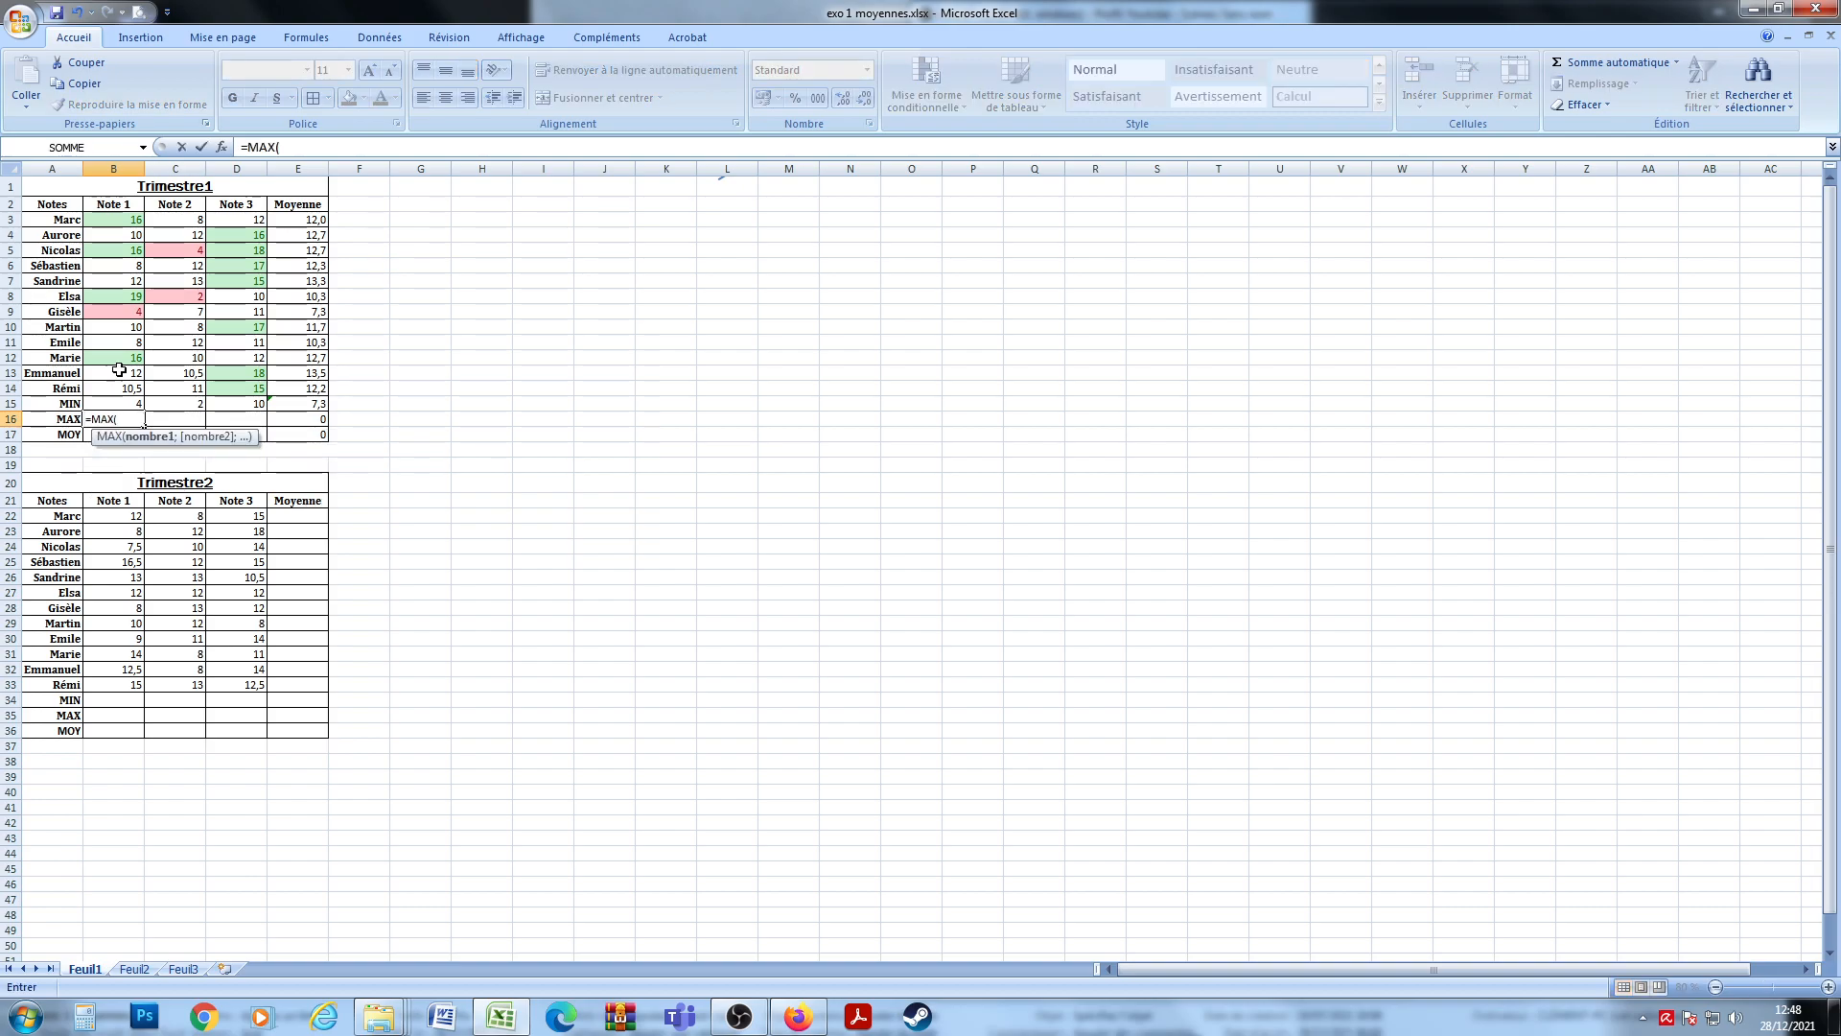
drag(113, 220, 116, 385)
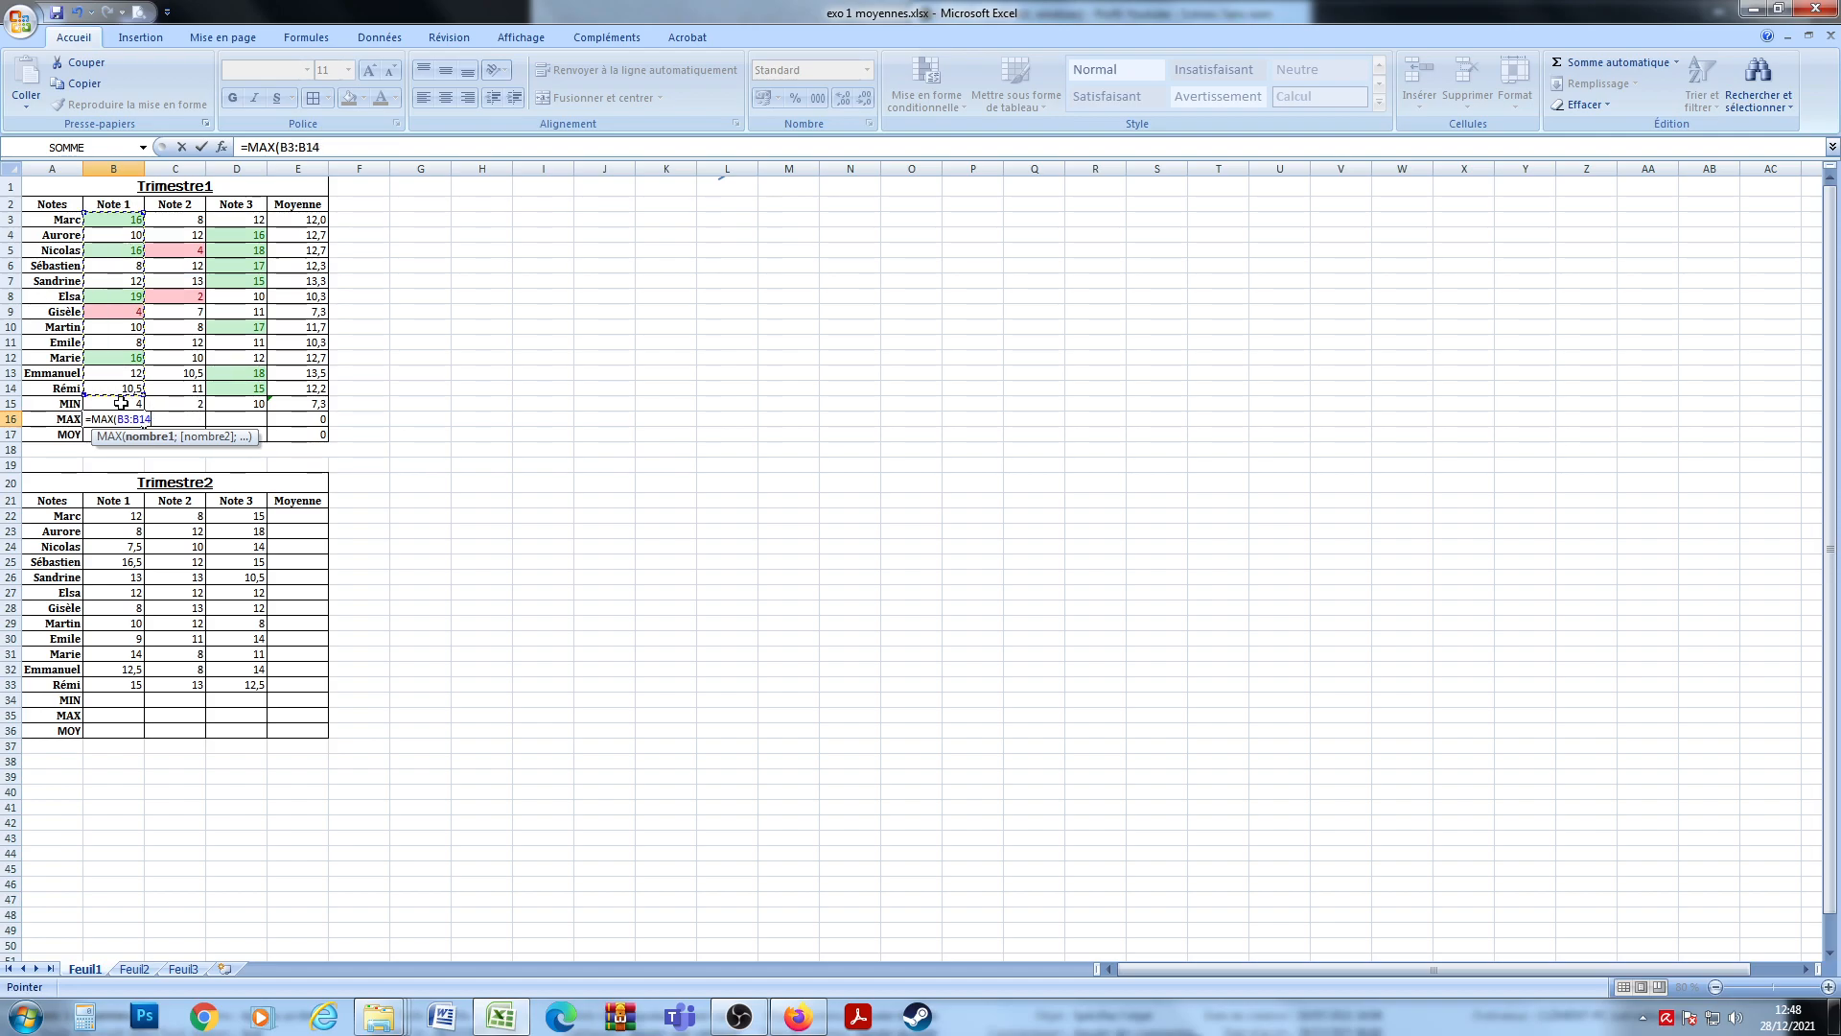
text())
click(117, 420)
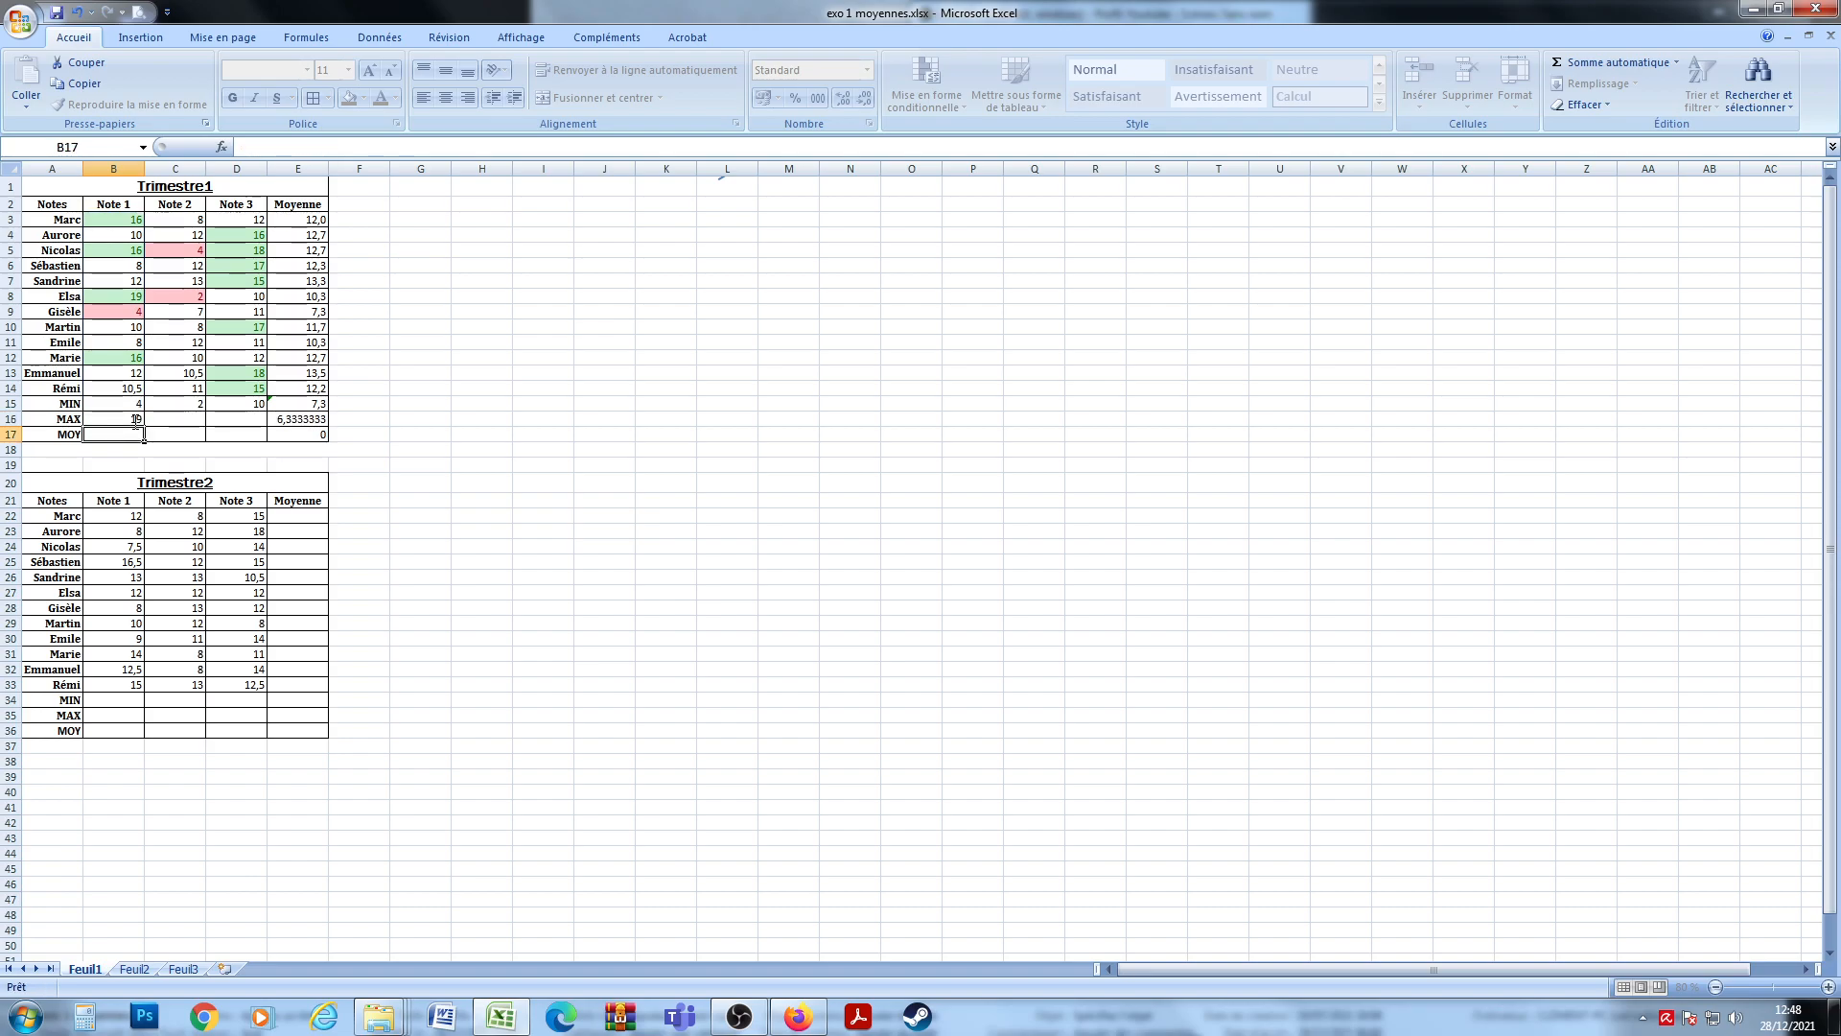
drag(144, 427, 308, 432)
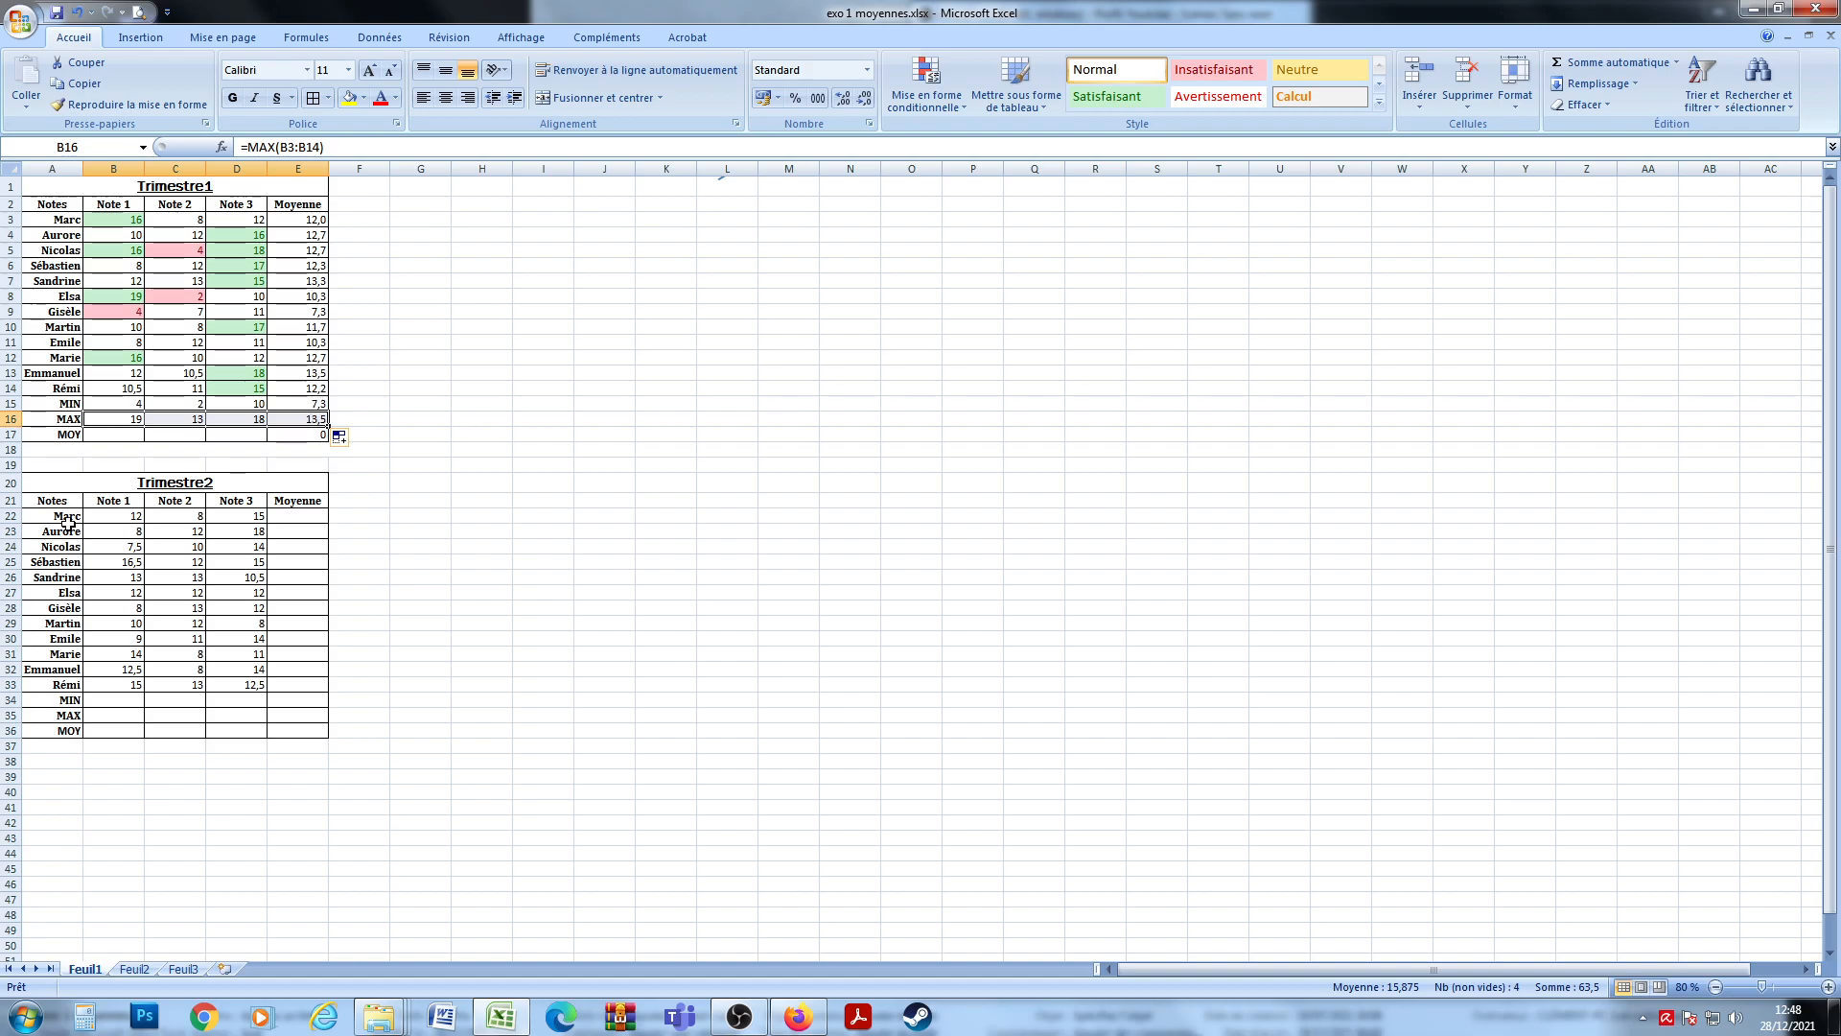
Calculate the Note 1 class average in B17 with =MOYENNE(B3:B14) and copy the formula across to E17.
click(113, 436)
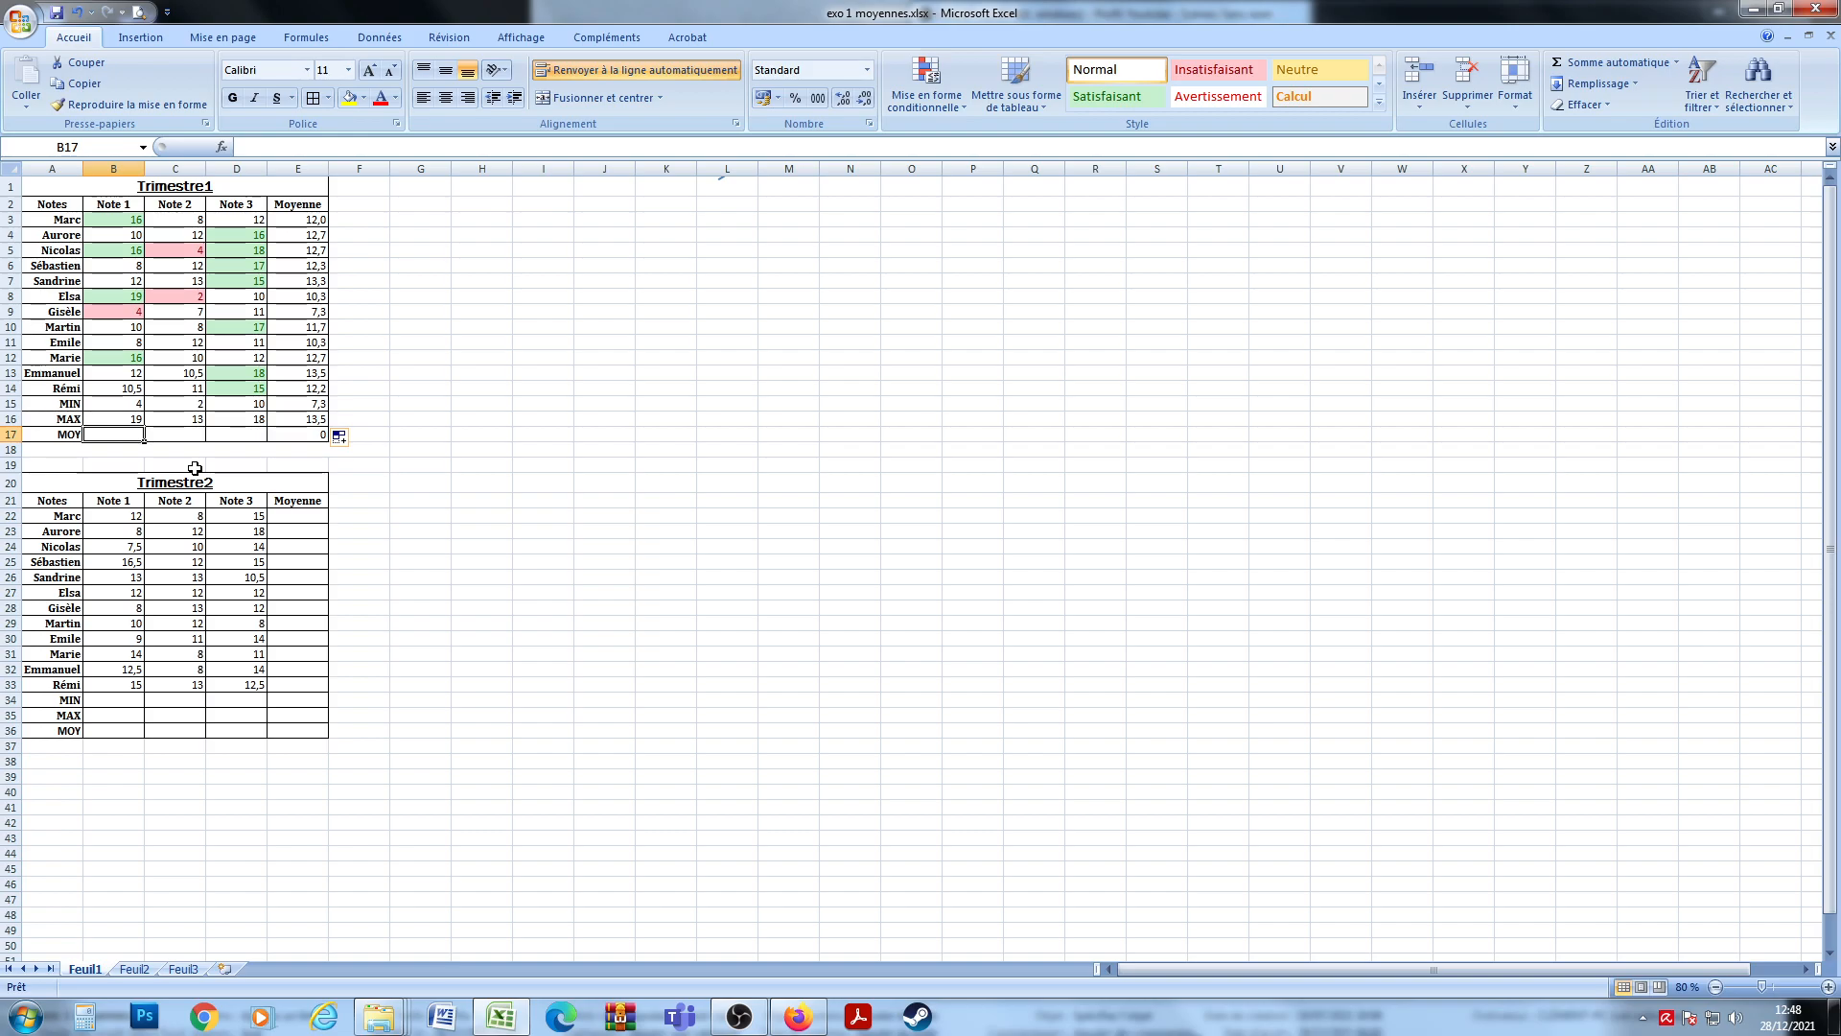
text(=MOYENNE)
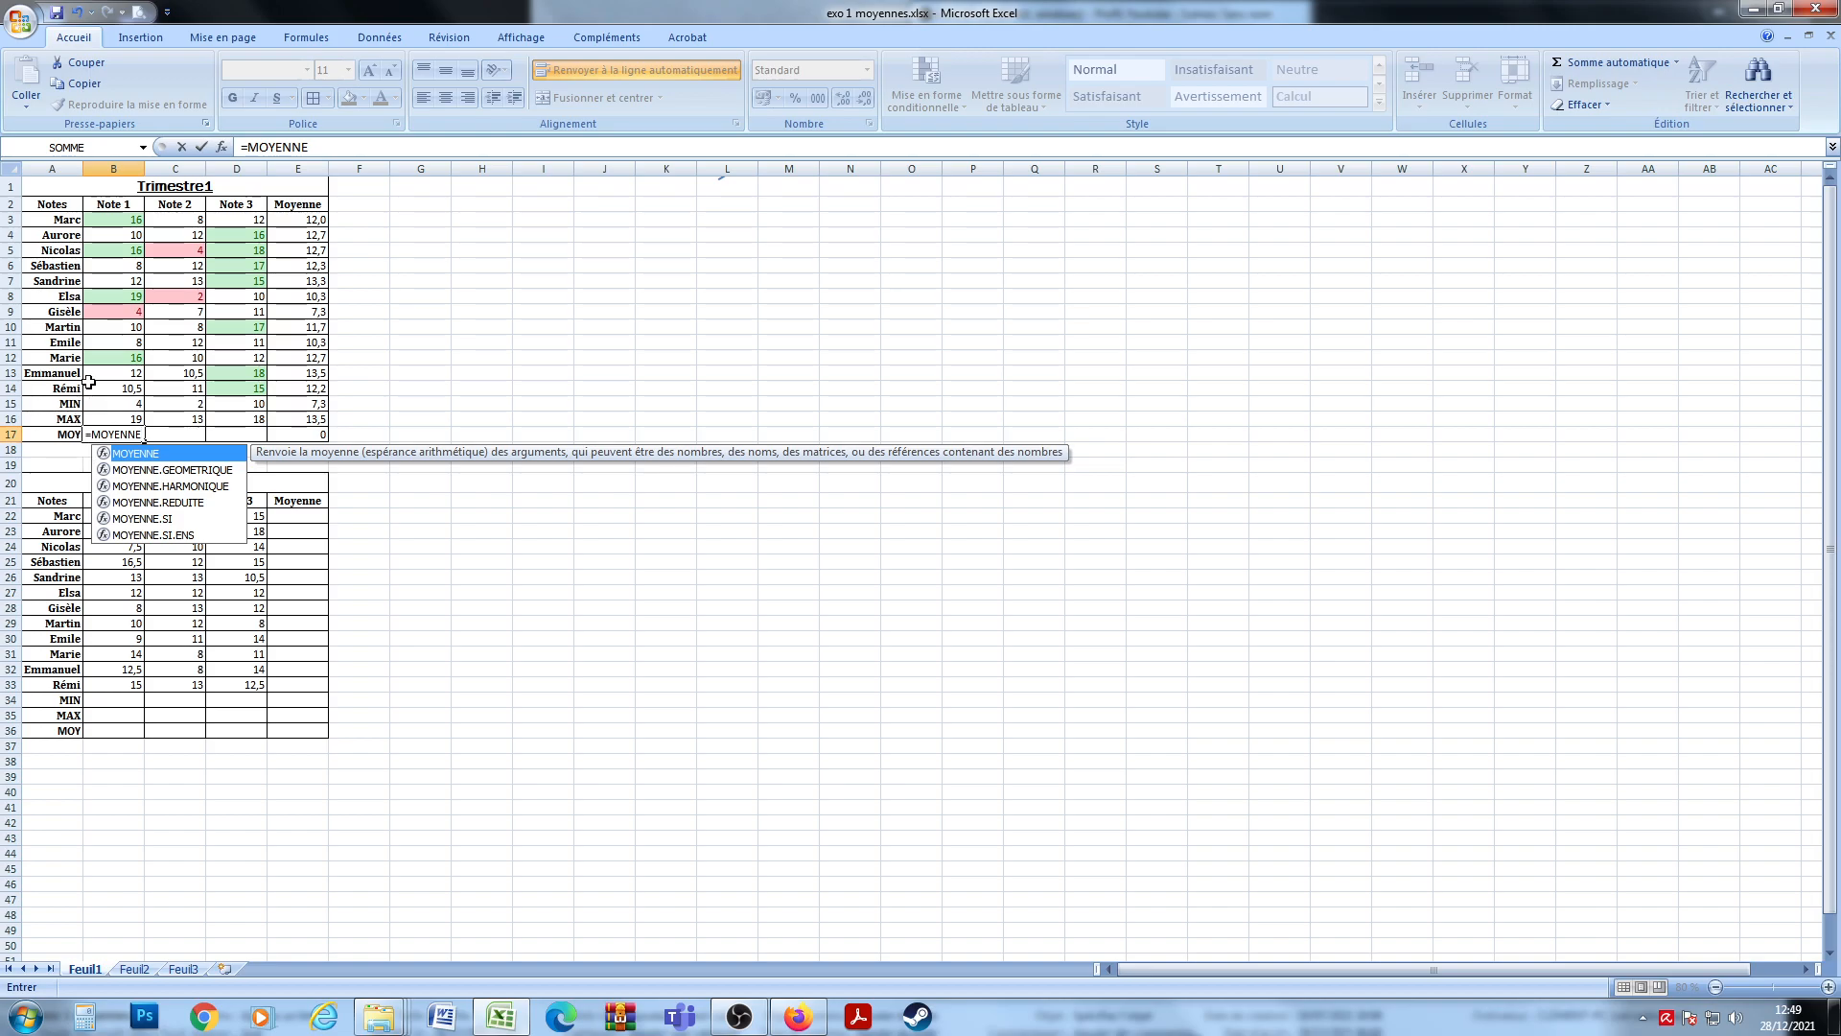
text(()
drag(120, 227, 117, 391)
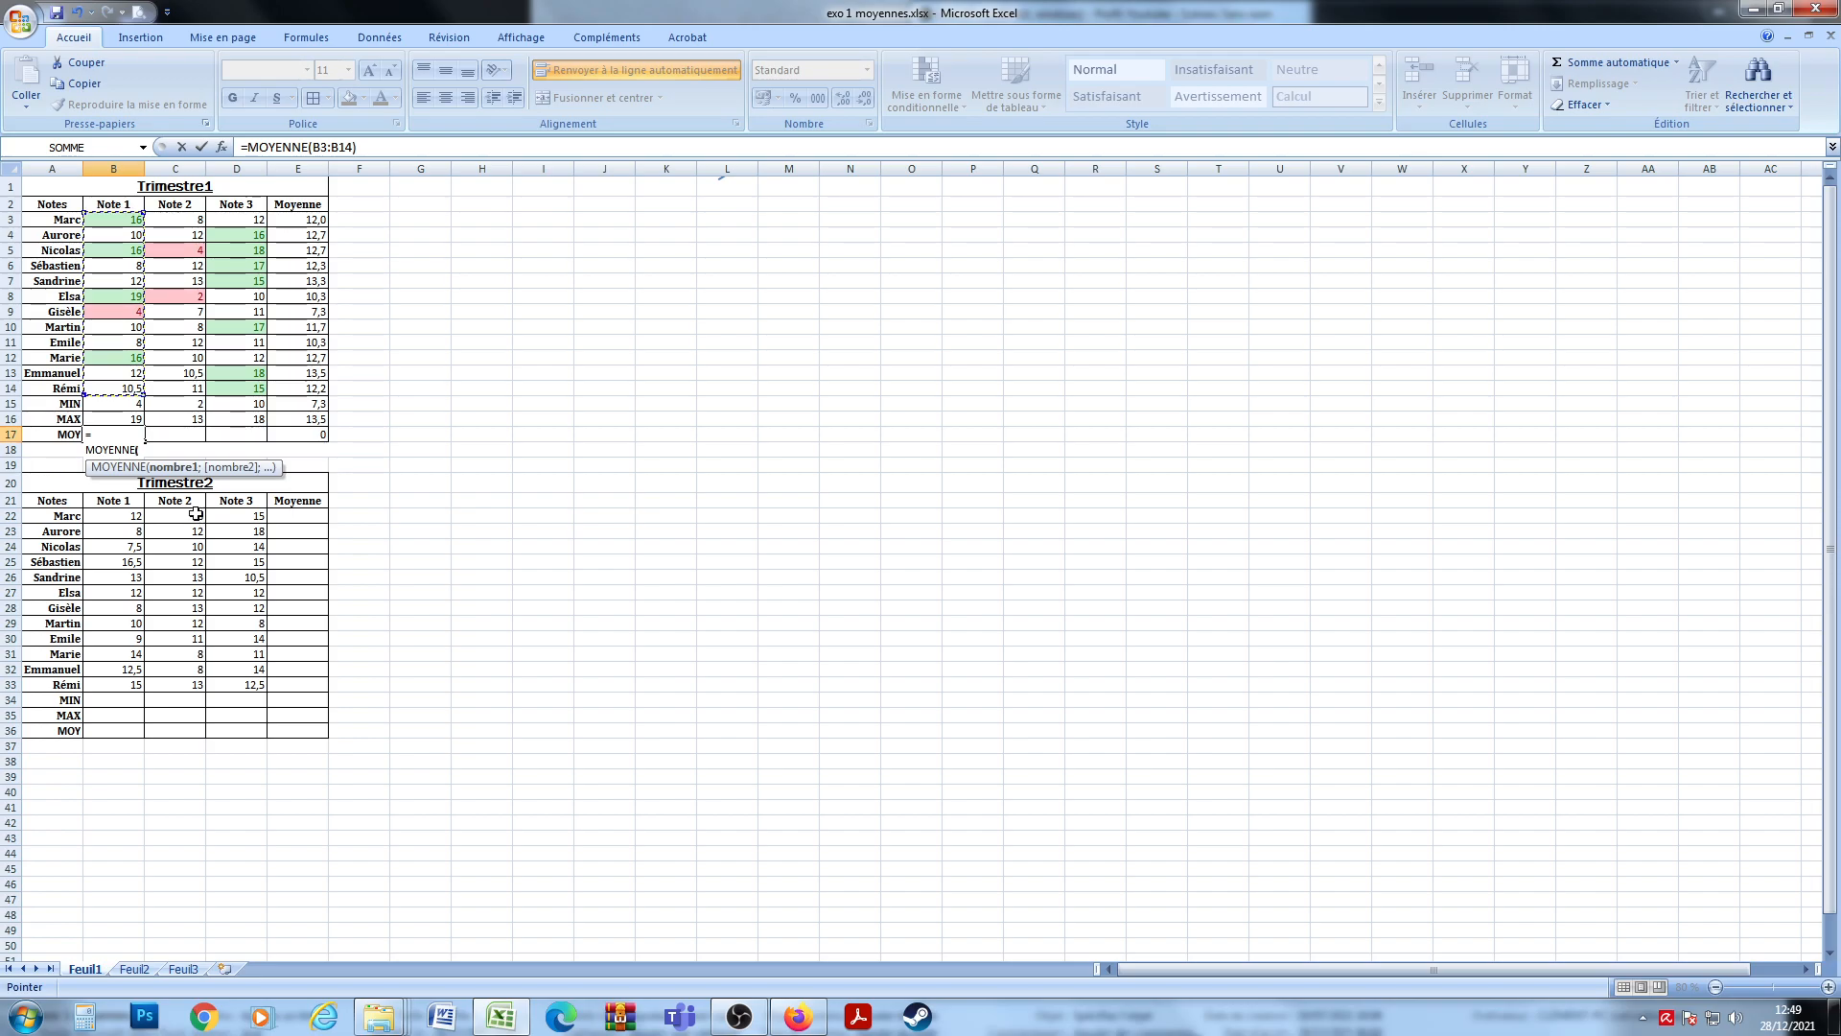
key(Return)
click(130, 437)
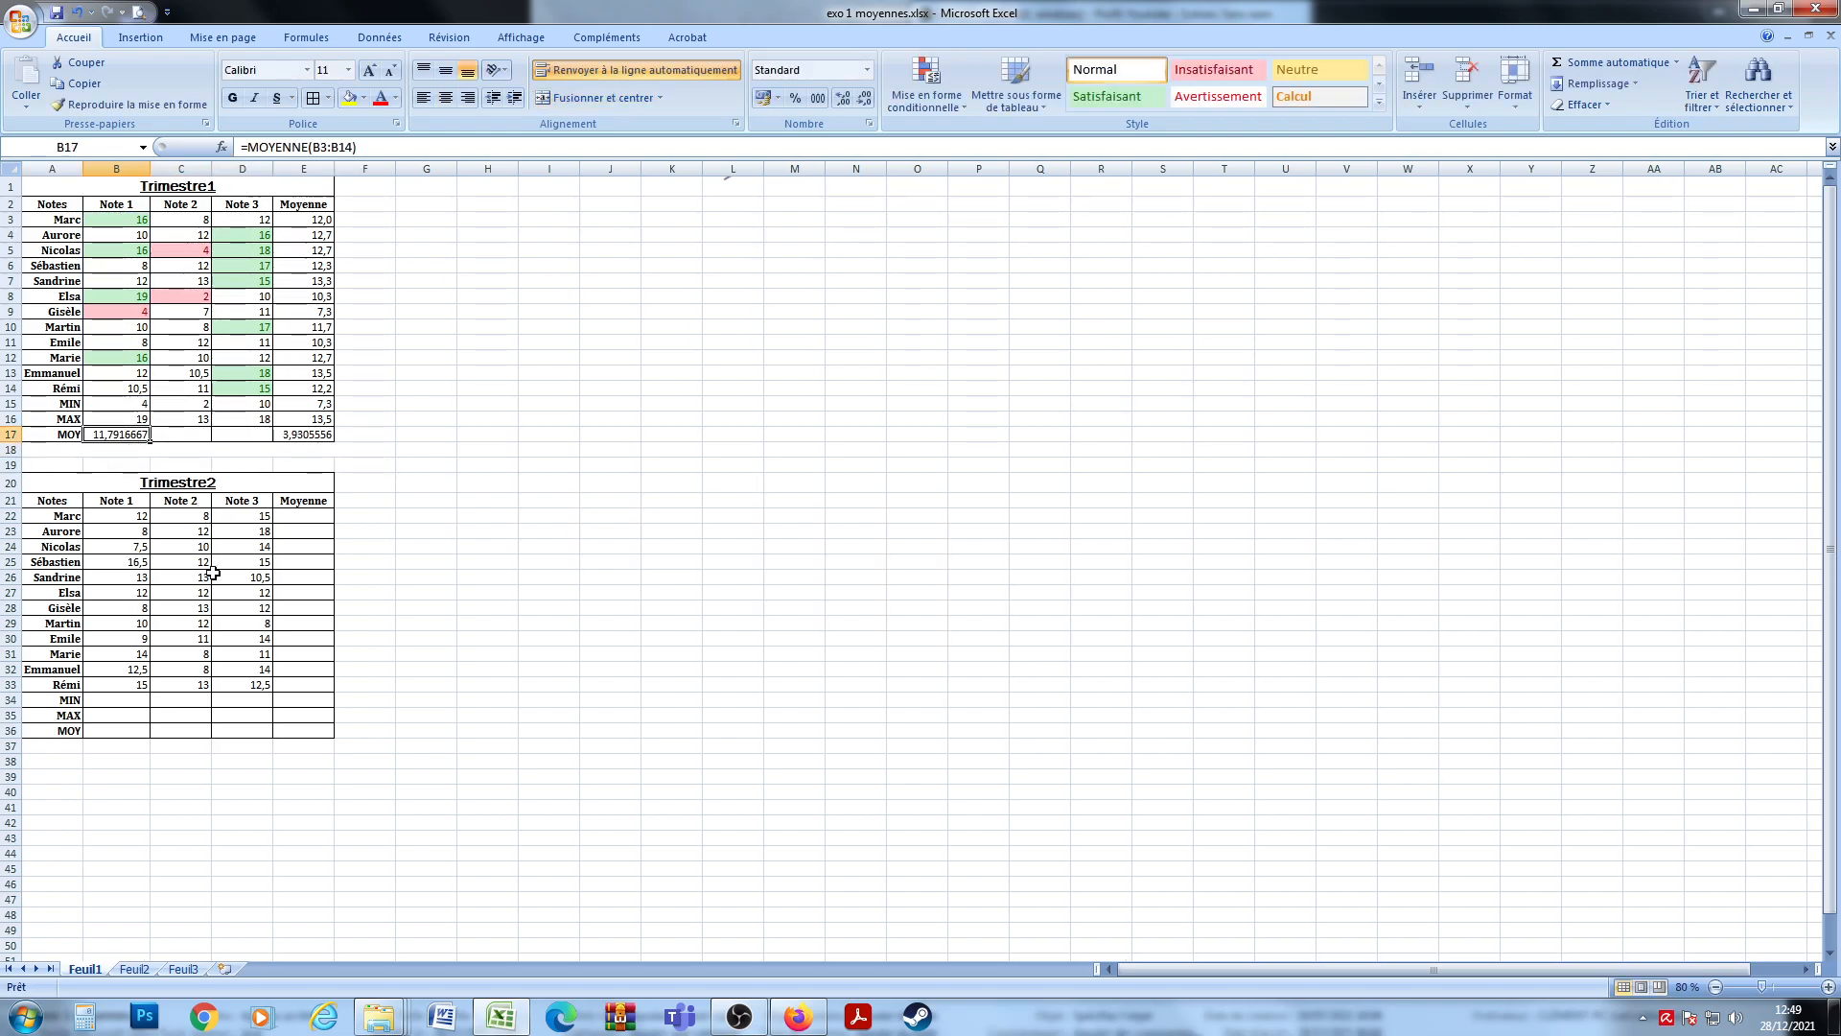
drag(149, 443, 350, 460)
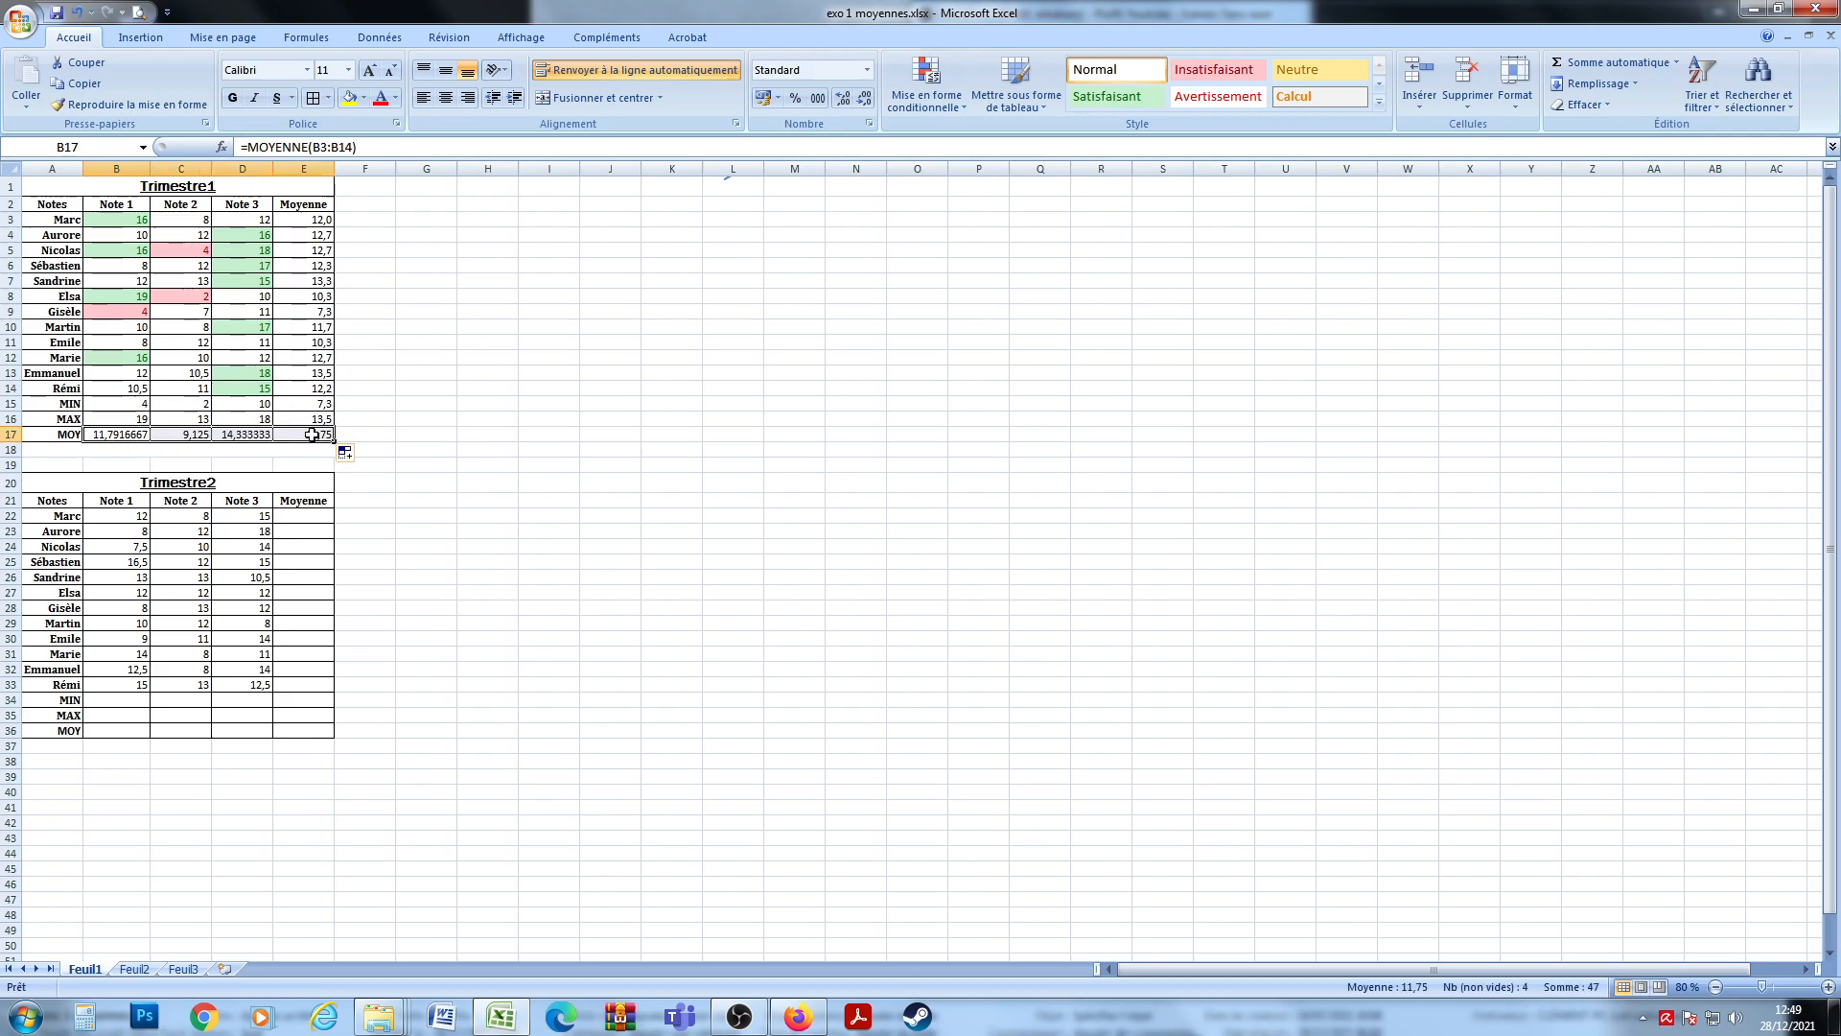
Format the Trimestre1 minimum, maximum and average rows, B15:E17, to show one decimal place.
click(311, 435)
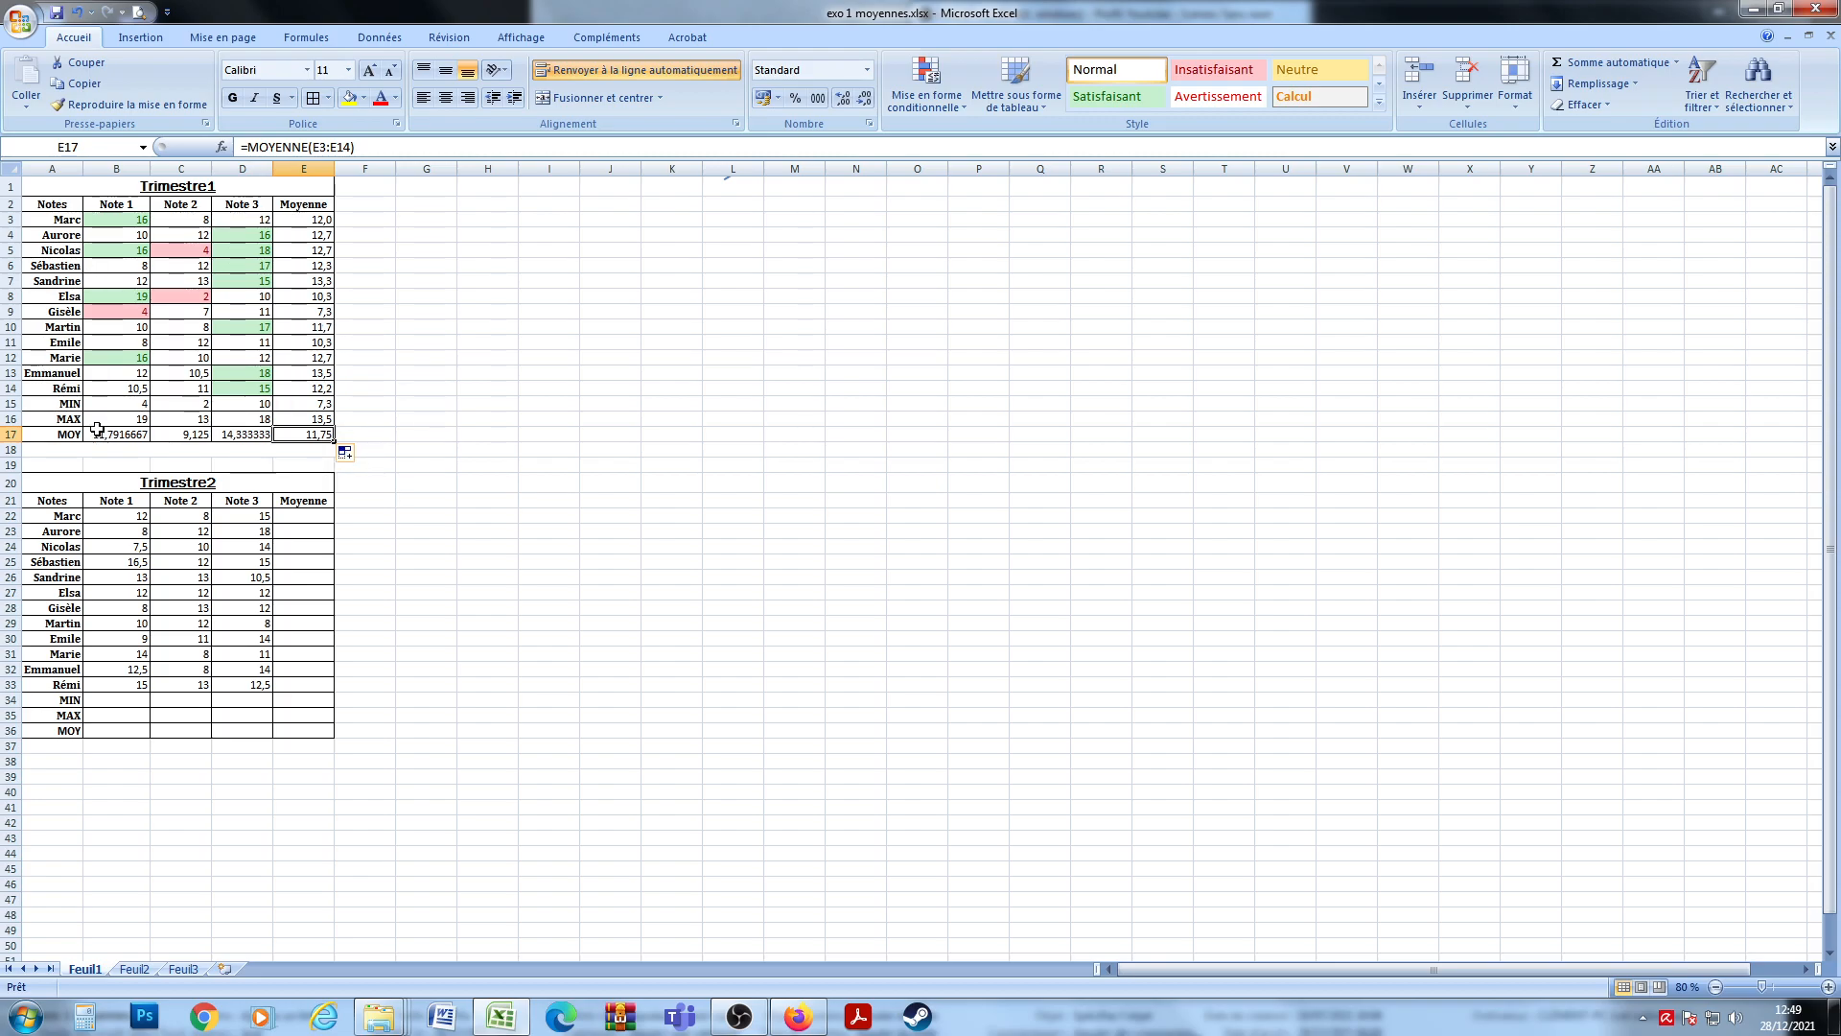
drag(97, 429, 317, 399)
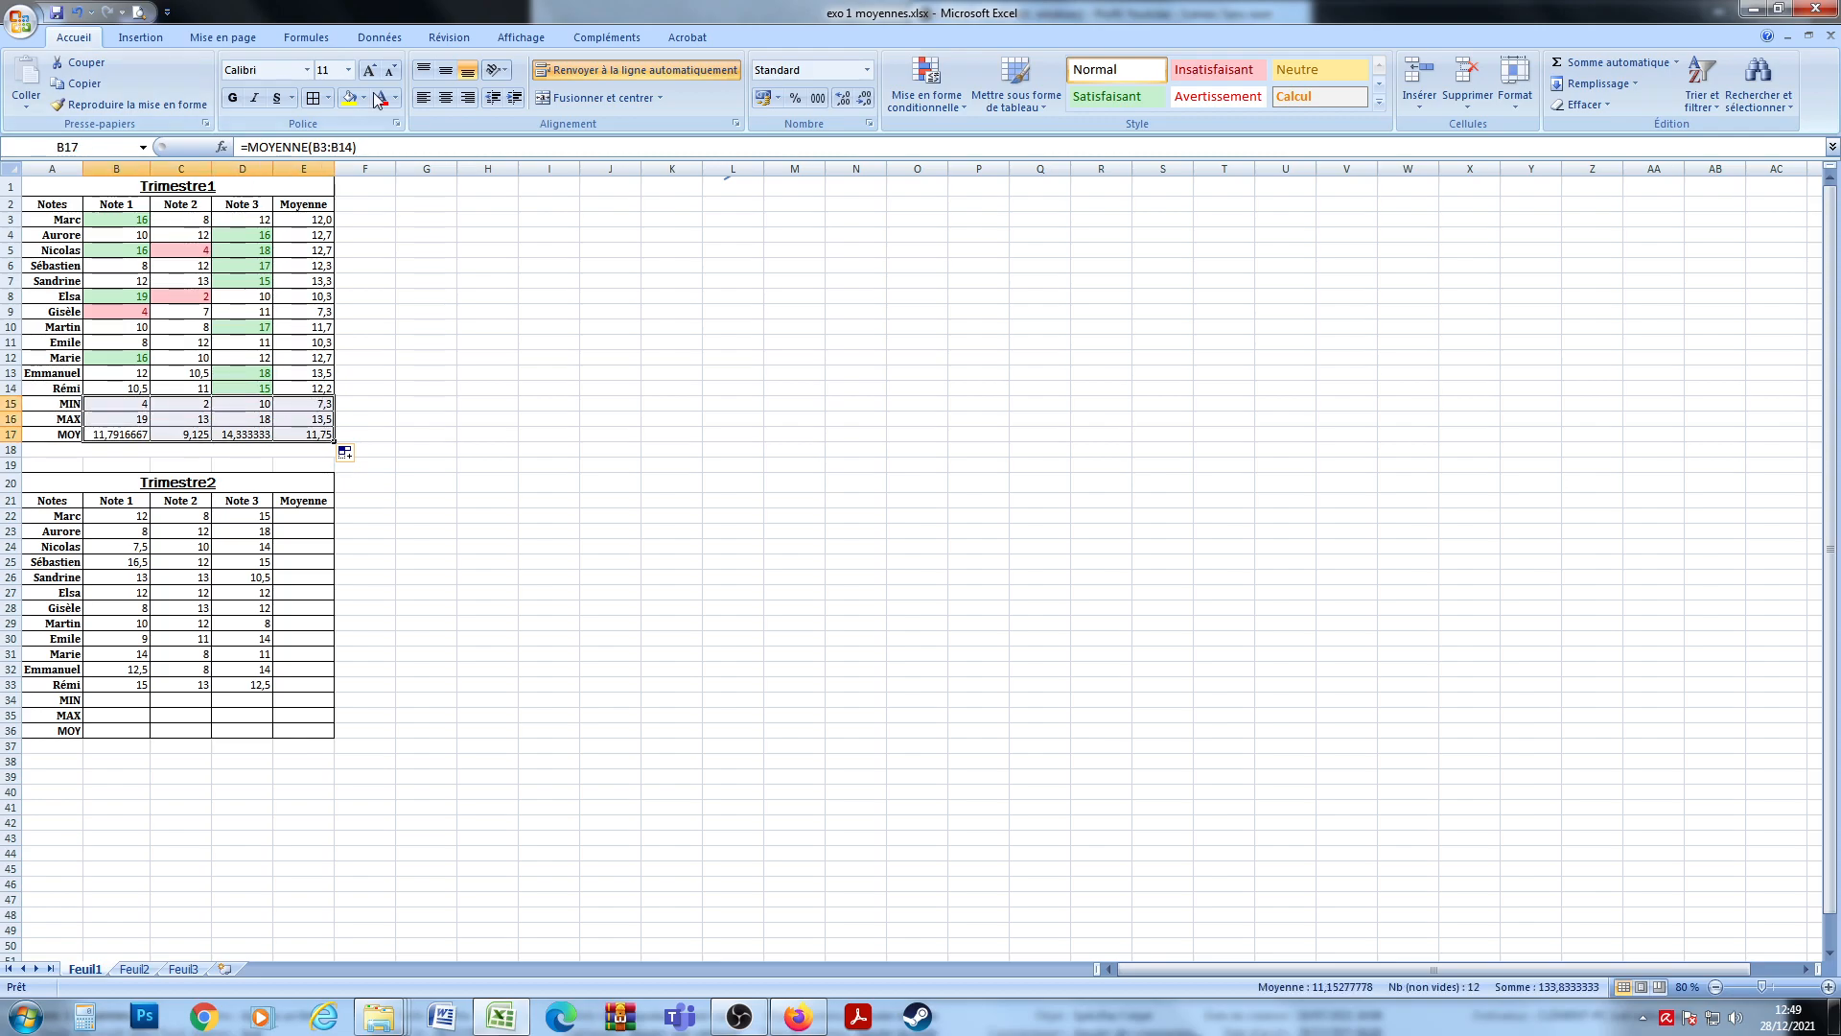
click(843, 99)
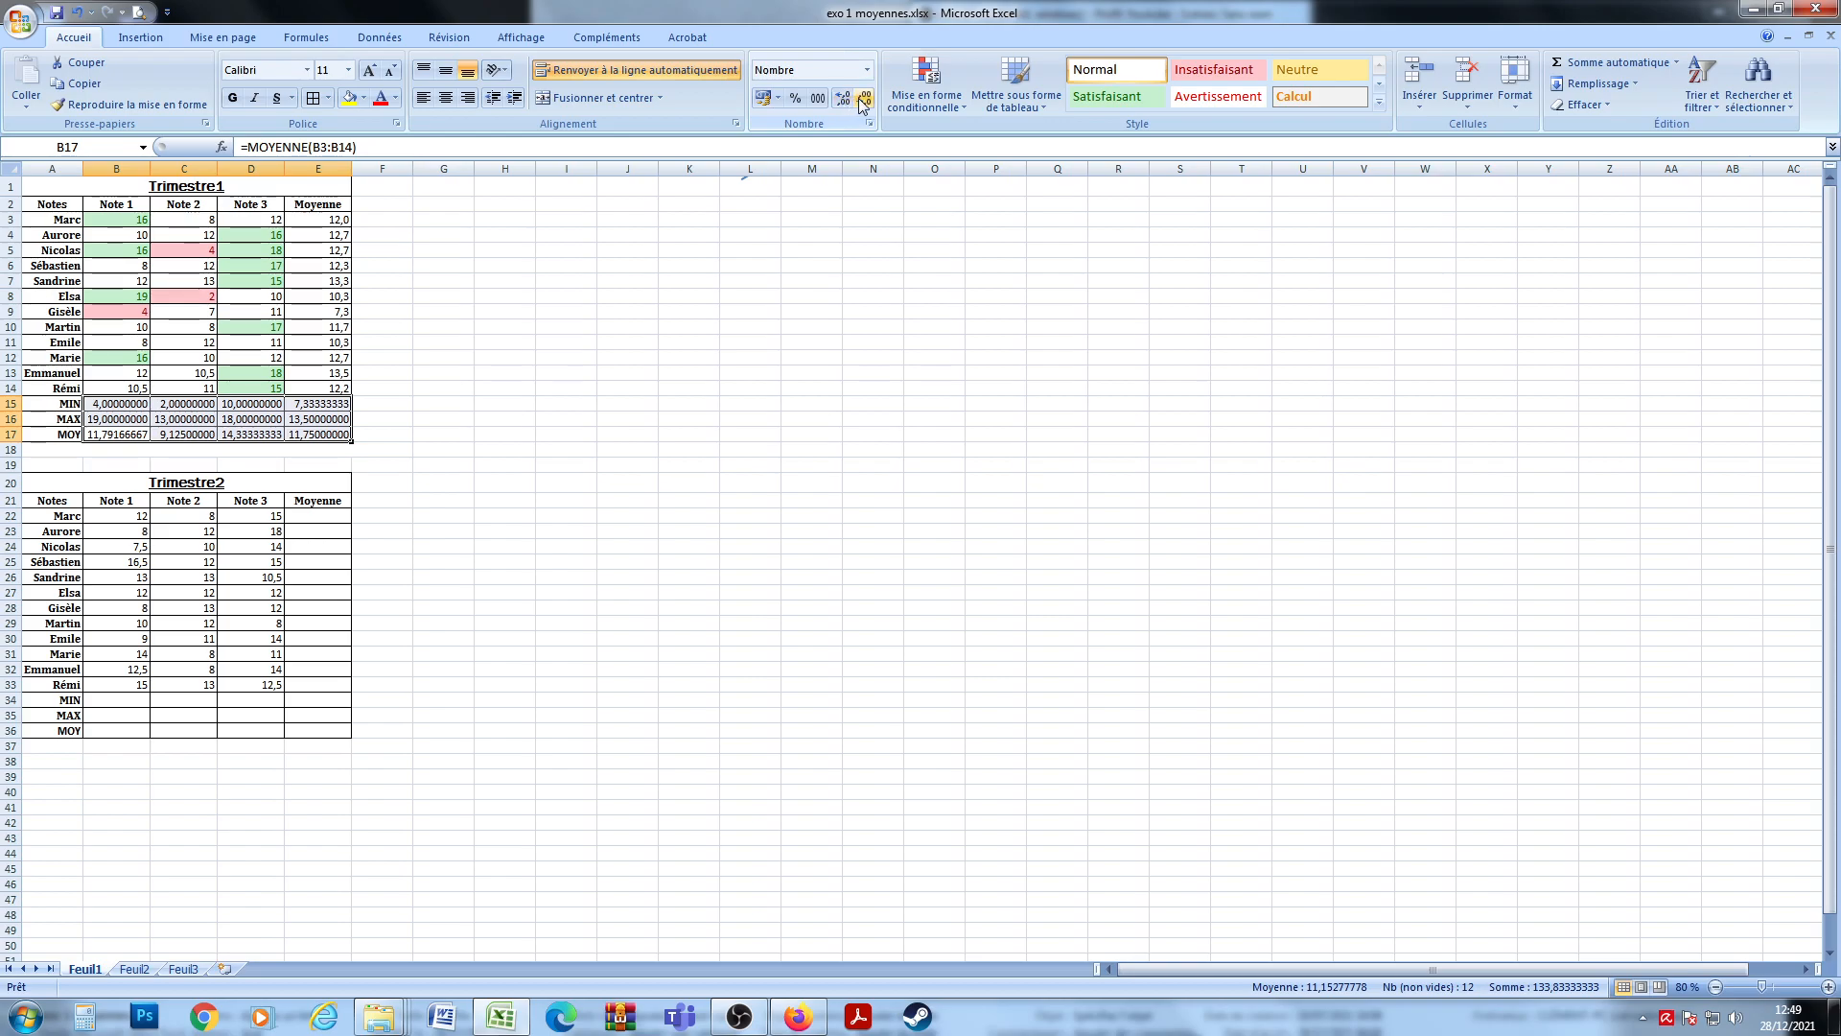
click(866, 100)
click(865, 100)
click(865, 100)
click(865, 99)
click(865, 100)
click(865, 99)
click(865, 100)
click(689, 342)
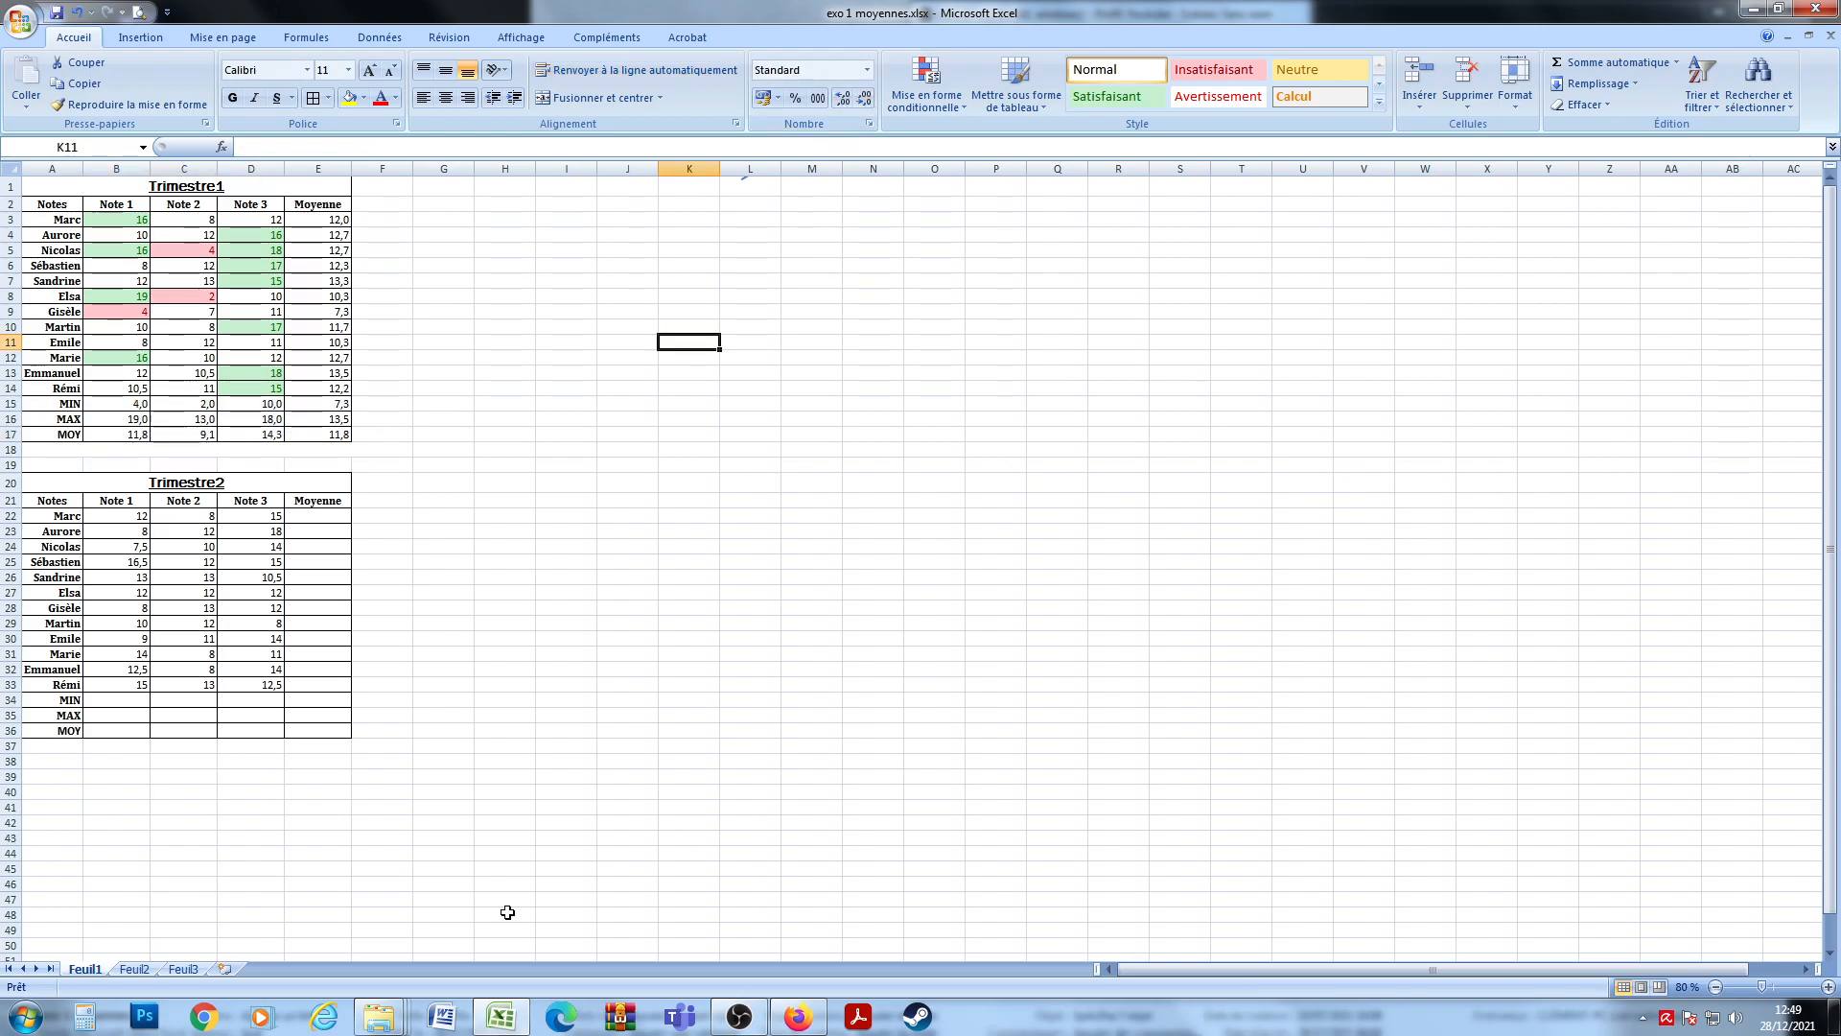
Copy the conditional formatting of the Trimestre1 grades in B3:D14 onto the Trimestre2 grades in B22:D33.
drag(326, 434, 9, 186)
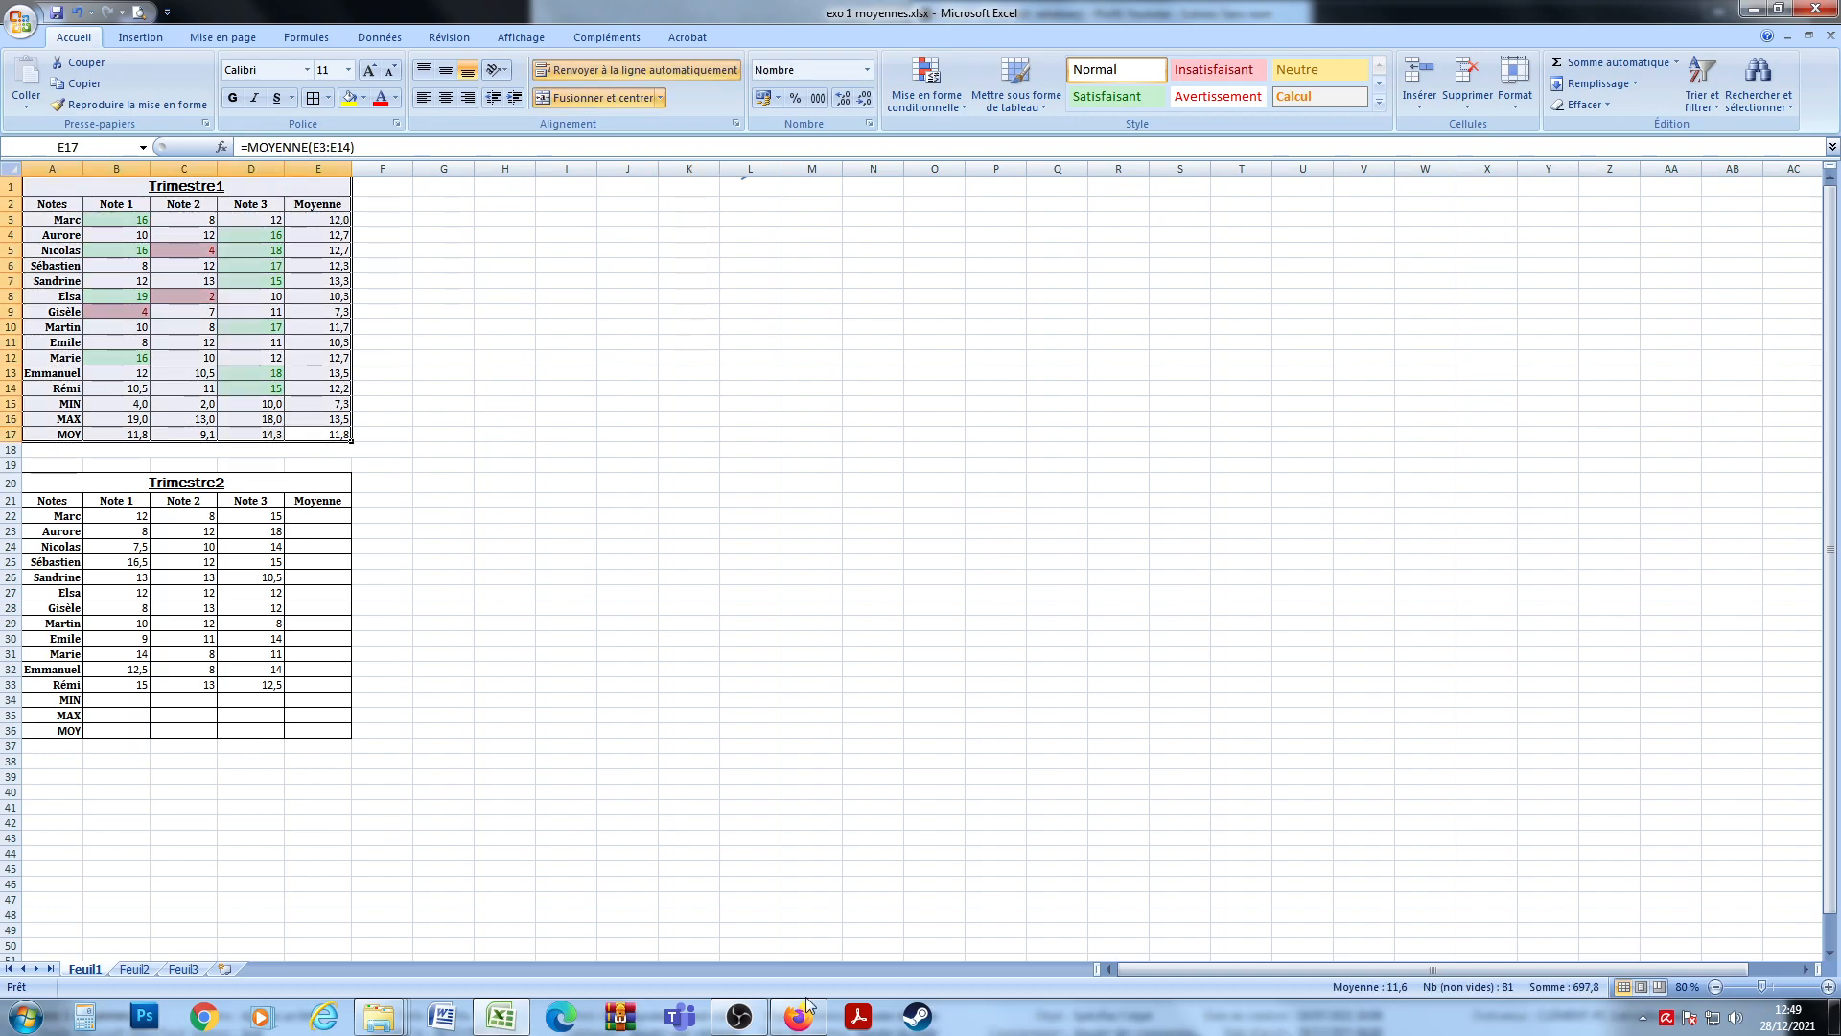
click(113, 220)
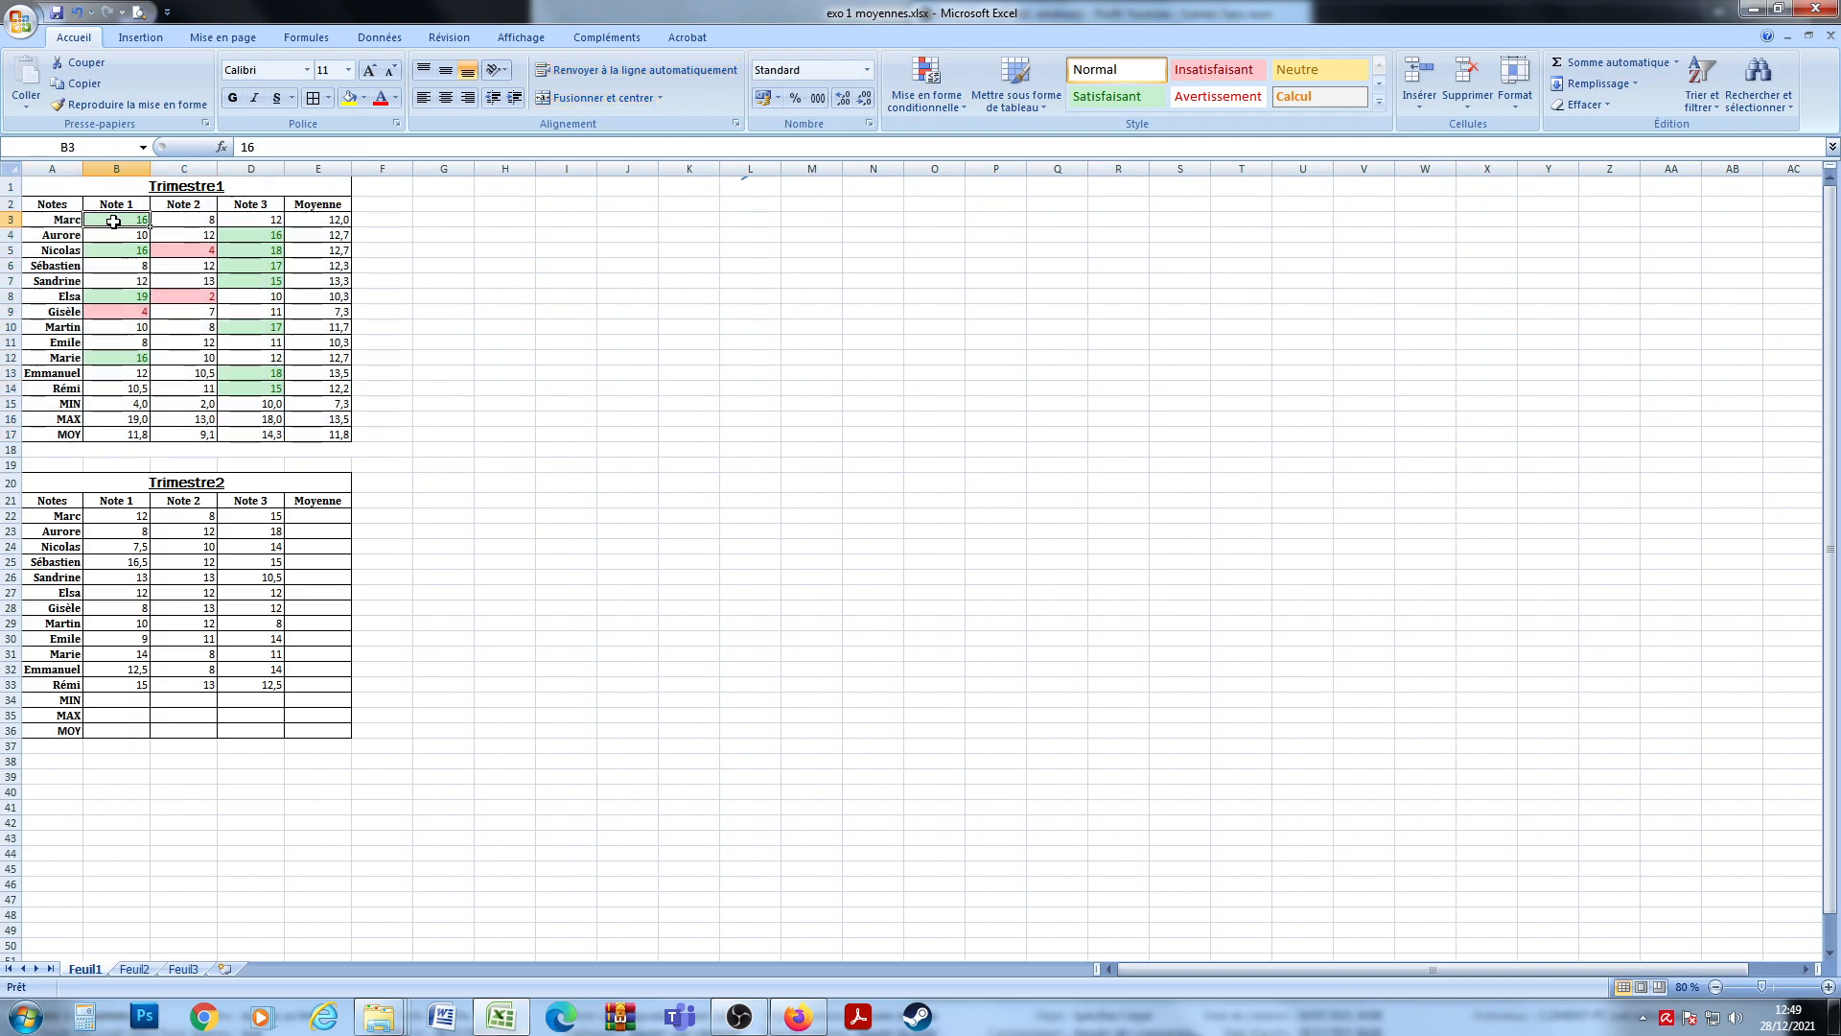
drag(114, 216, 270, 386)
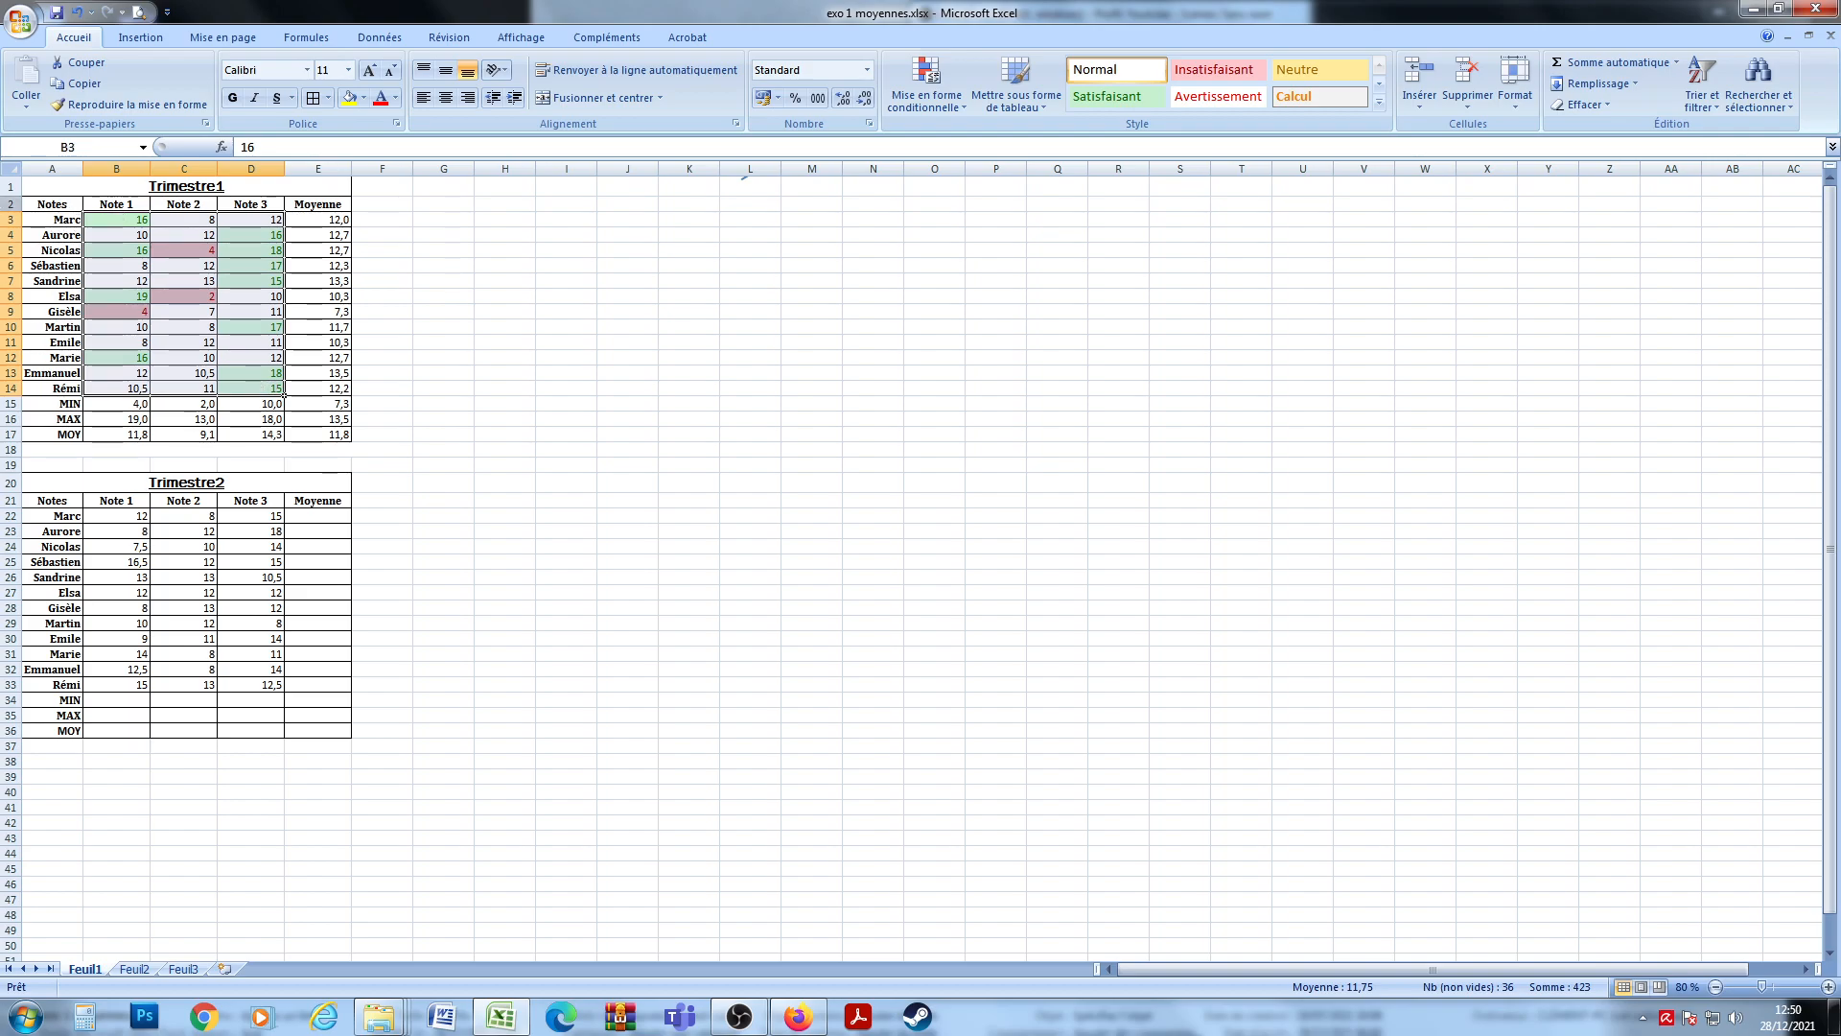
click(130, 103)
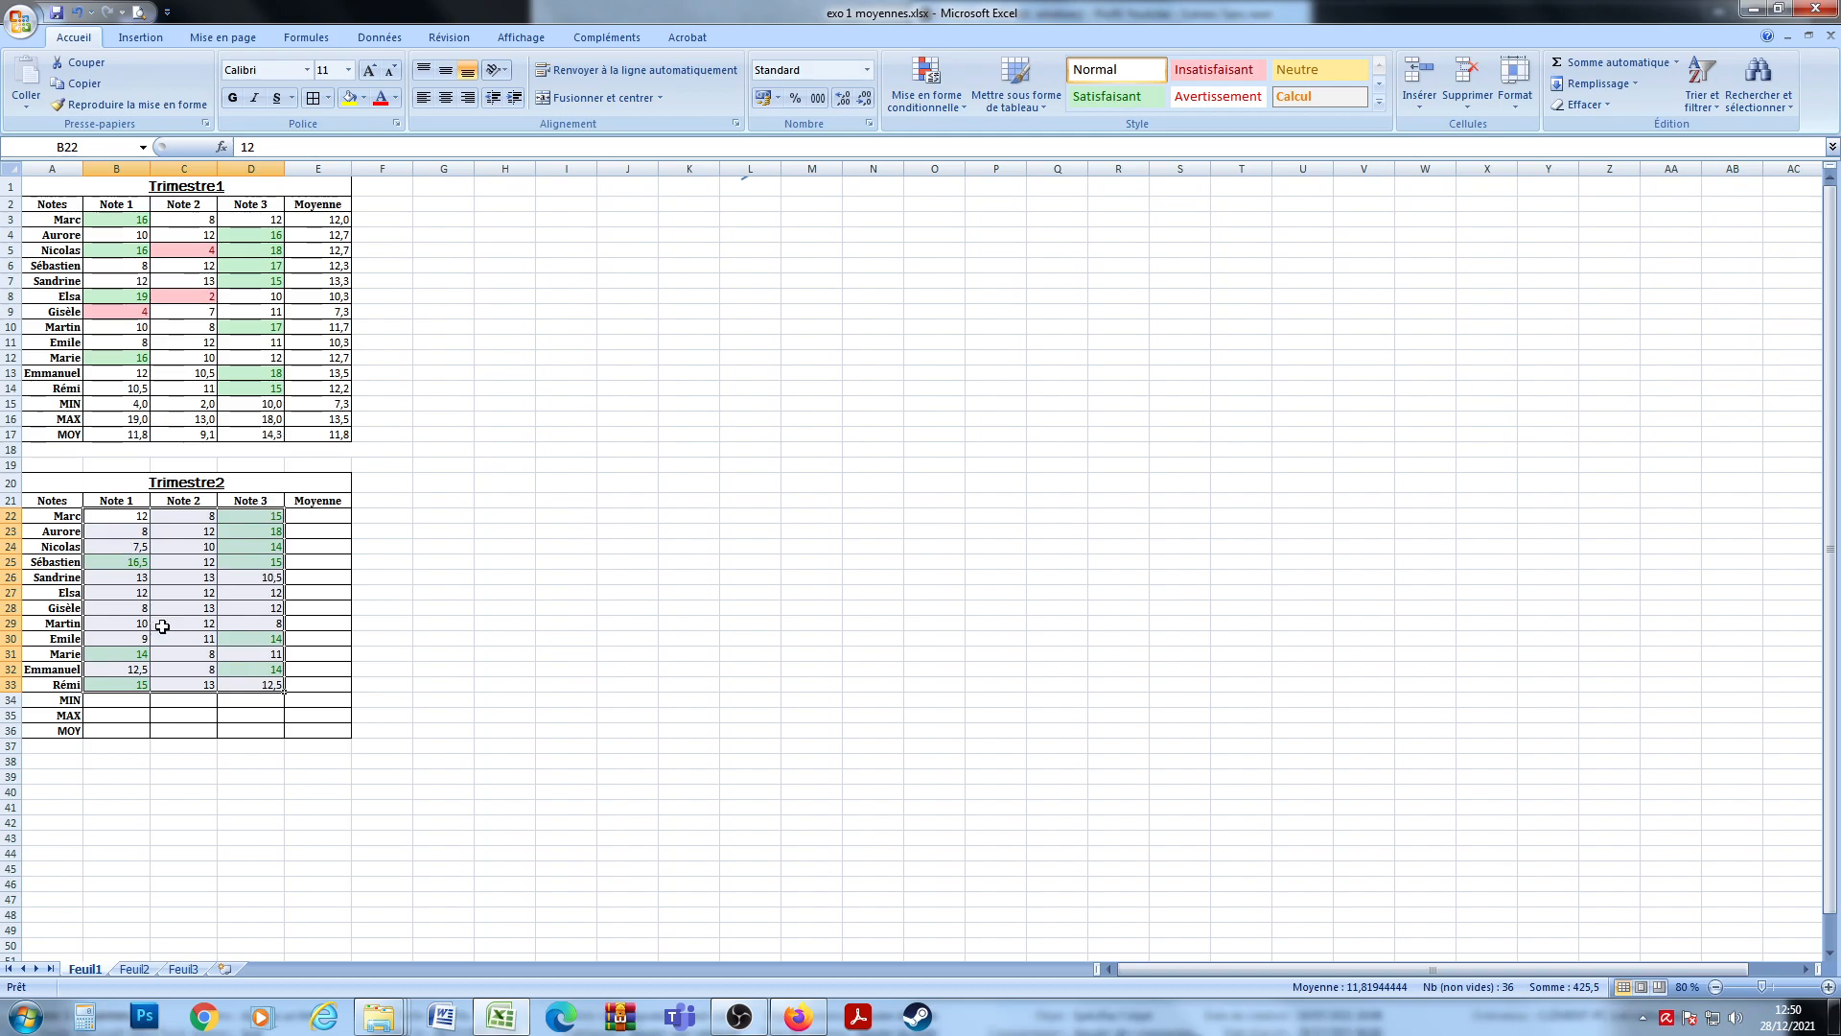
click(203, 610)
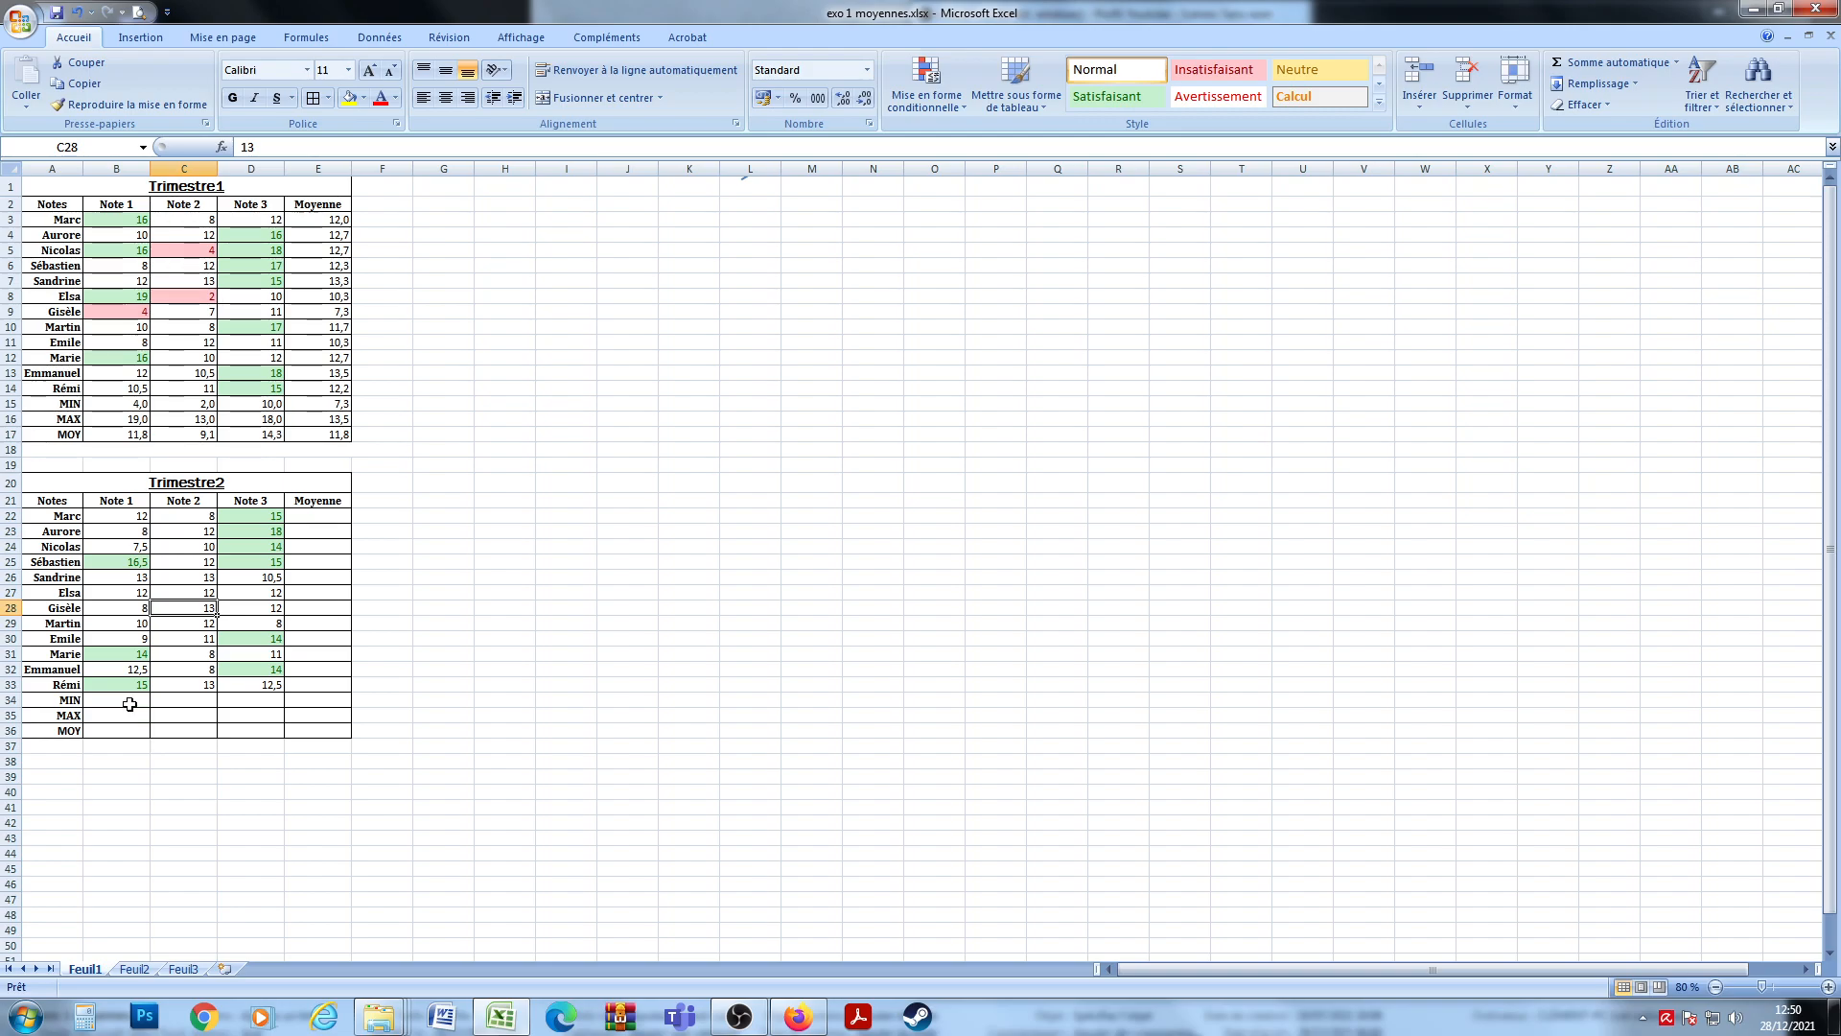
Calculate the first student's Trimestre2 average in E22 with =MOYENNE(B22:D22) and copy the formula down to E36.
click(315, 518)
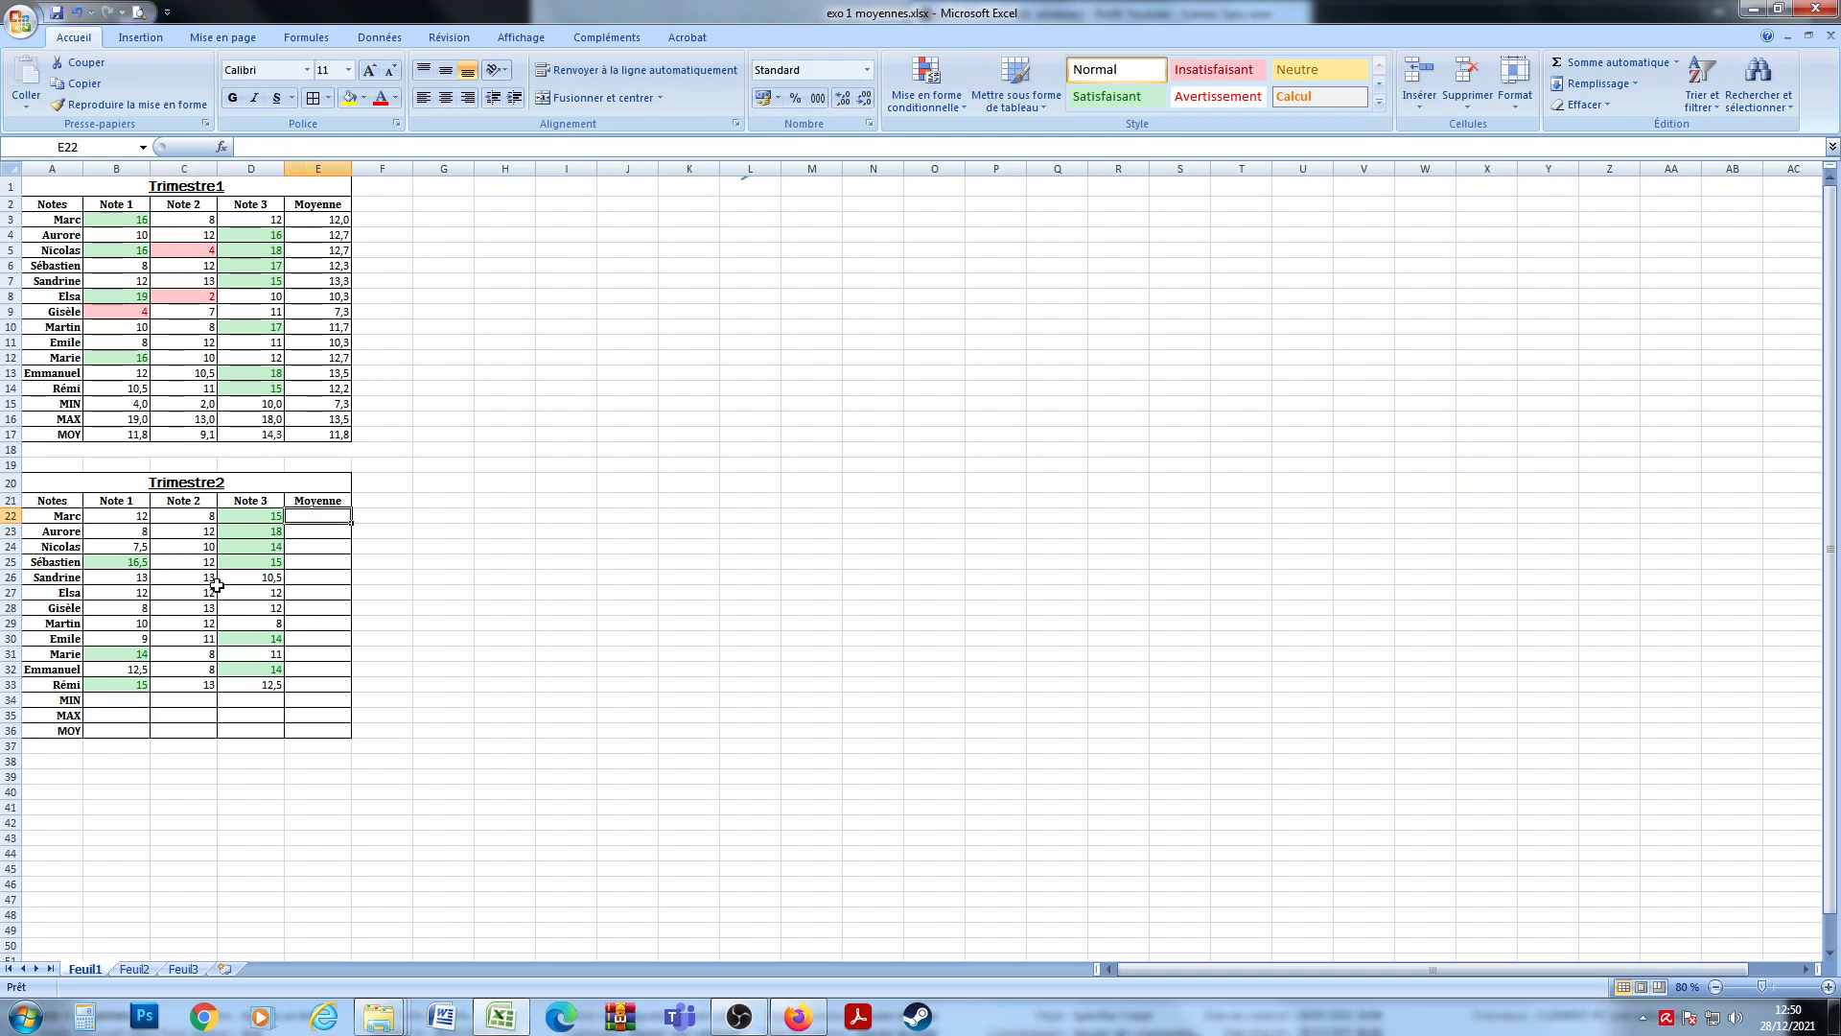
click(327, 221)
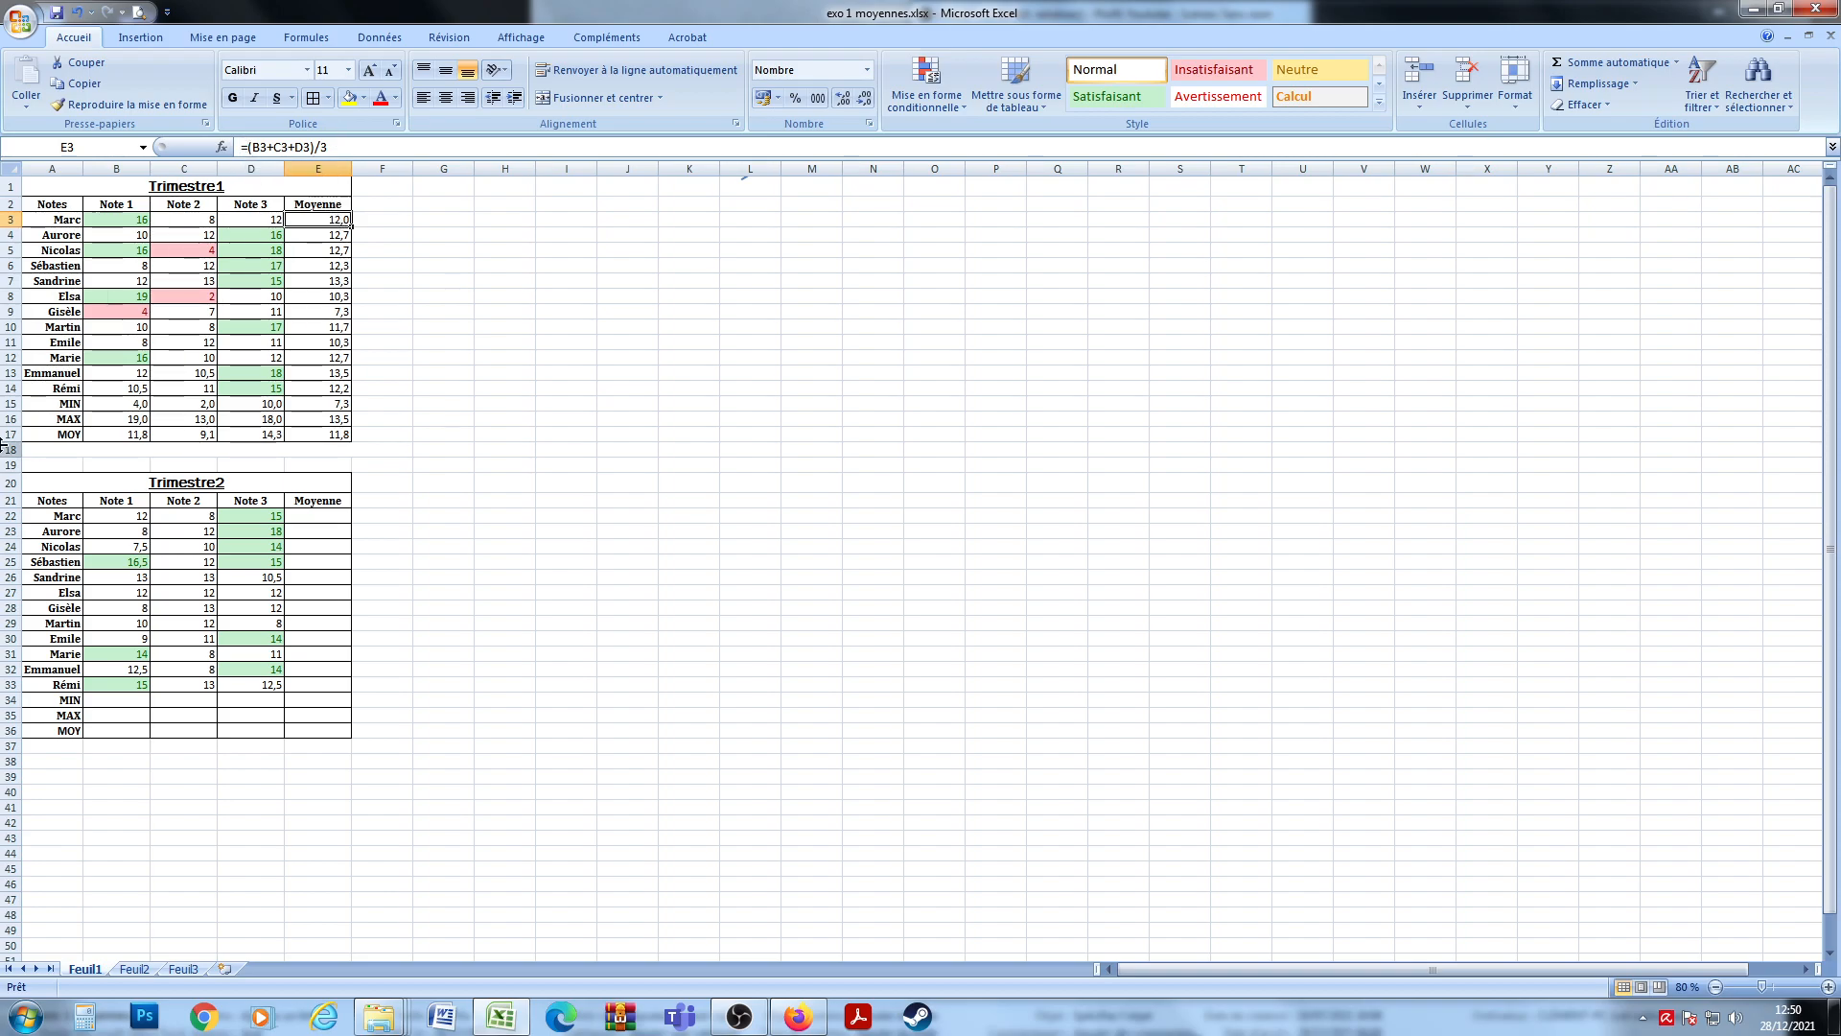
click(121, 402)
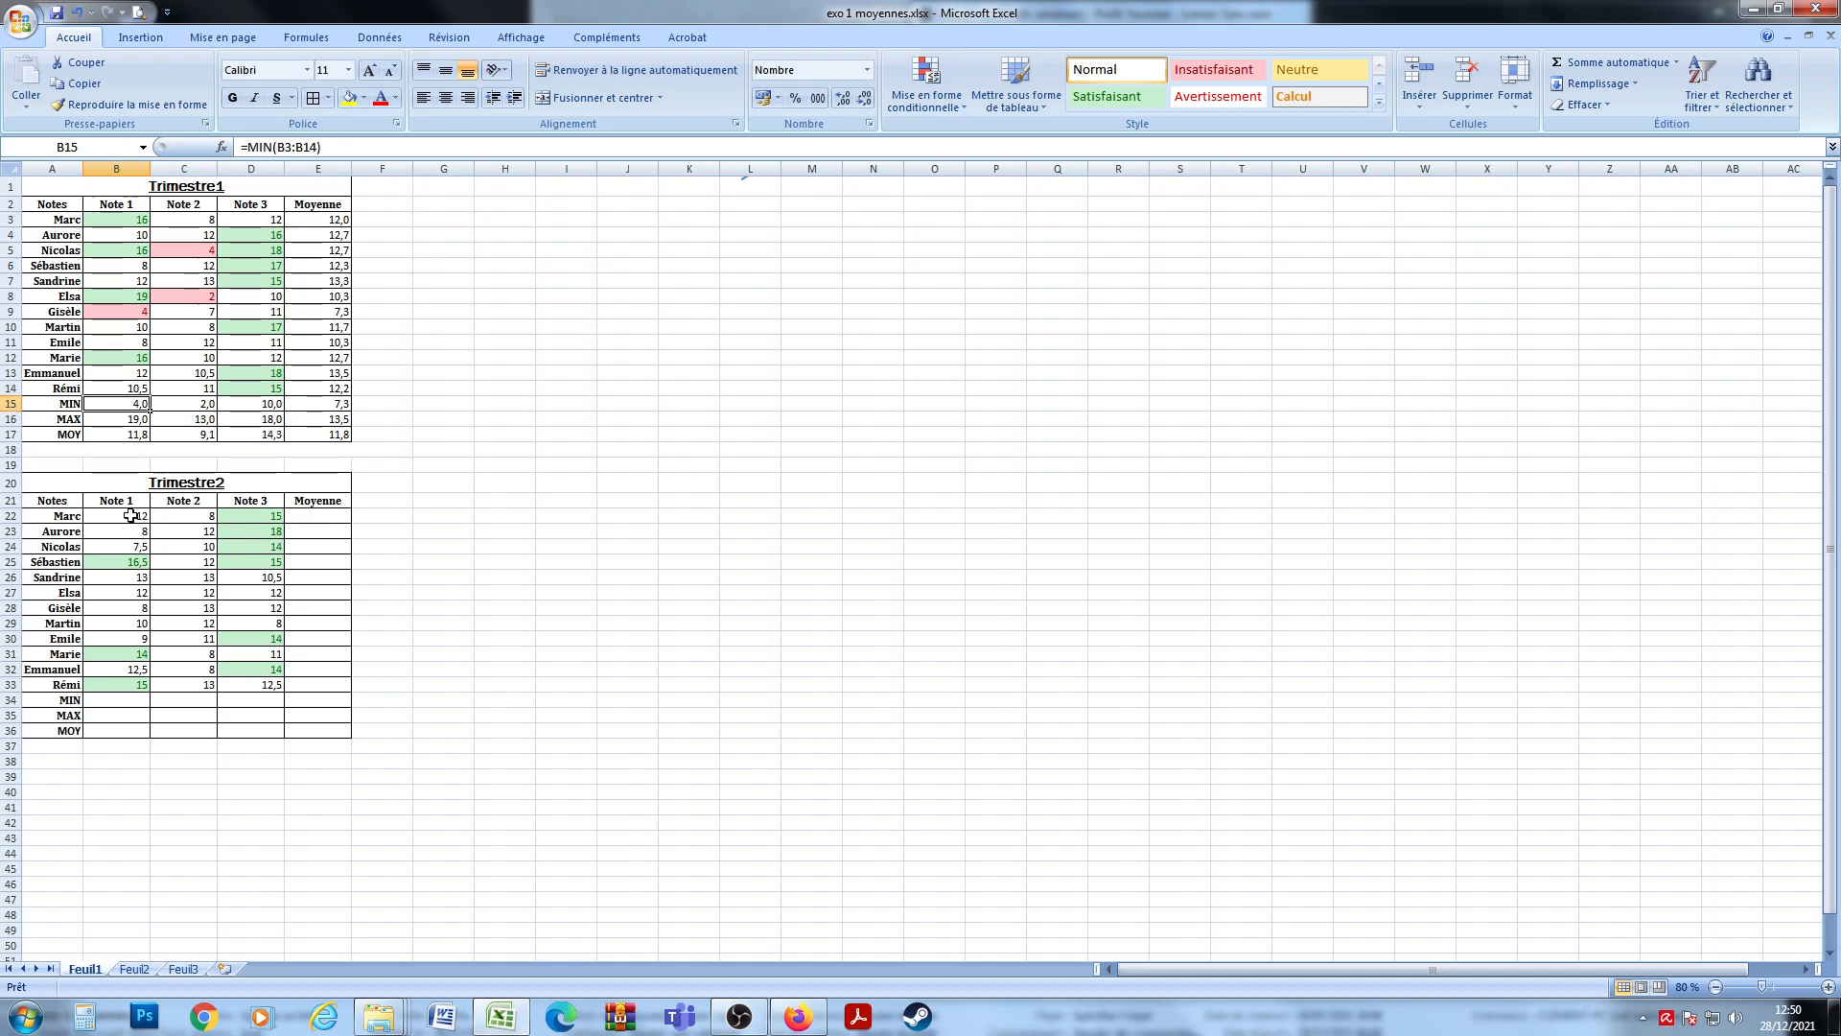
drag(108, 513, 270, 516)
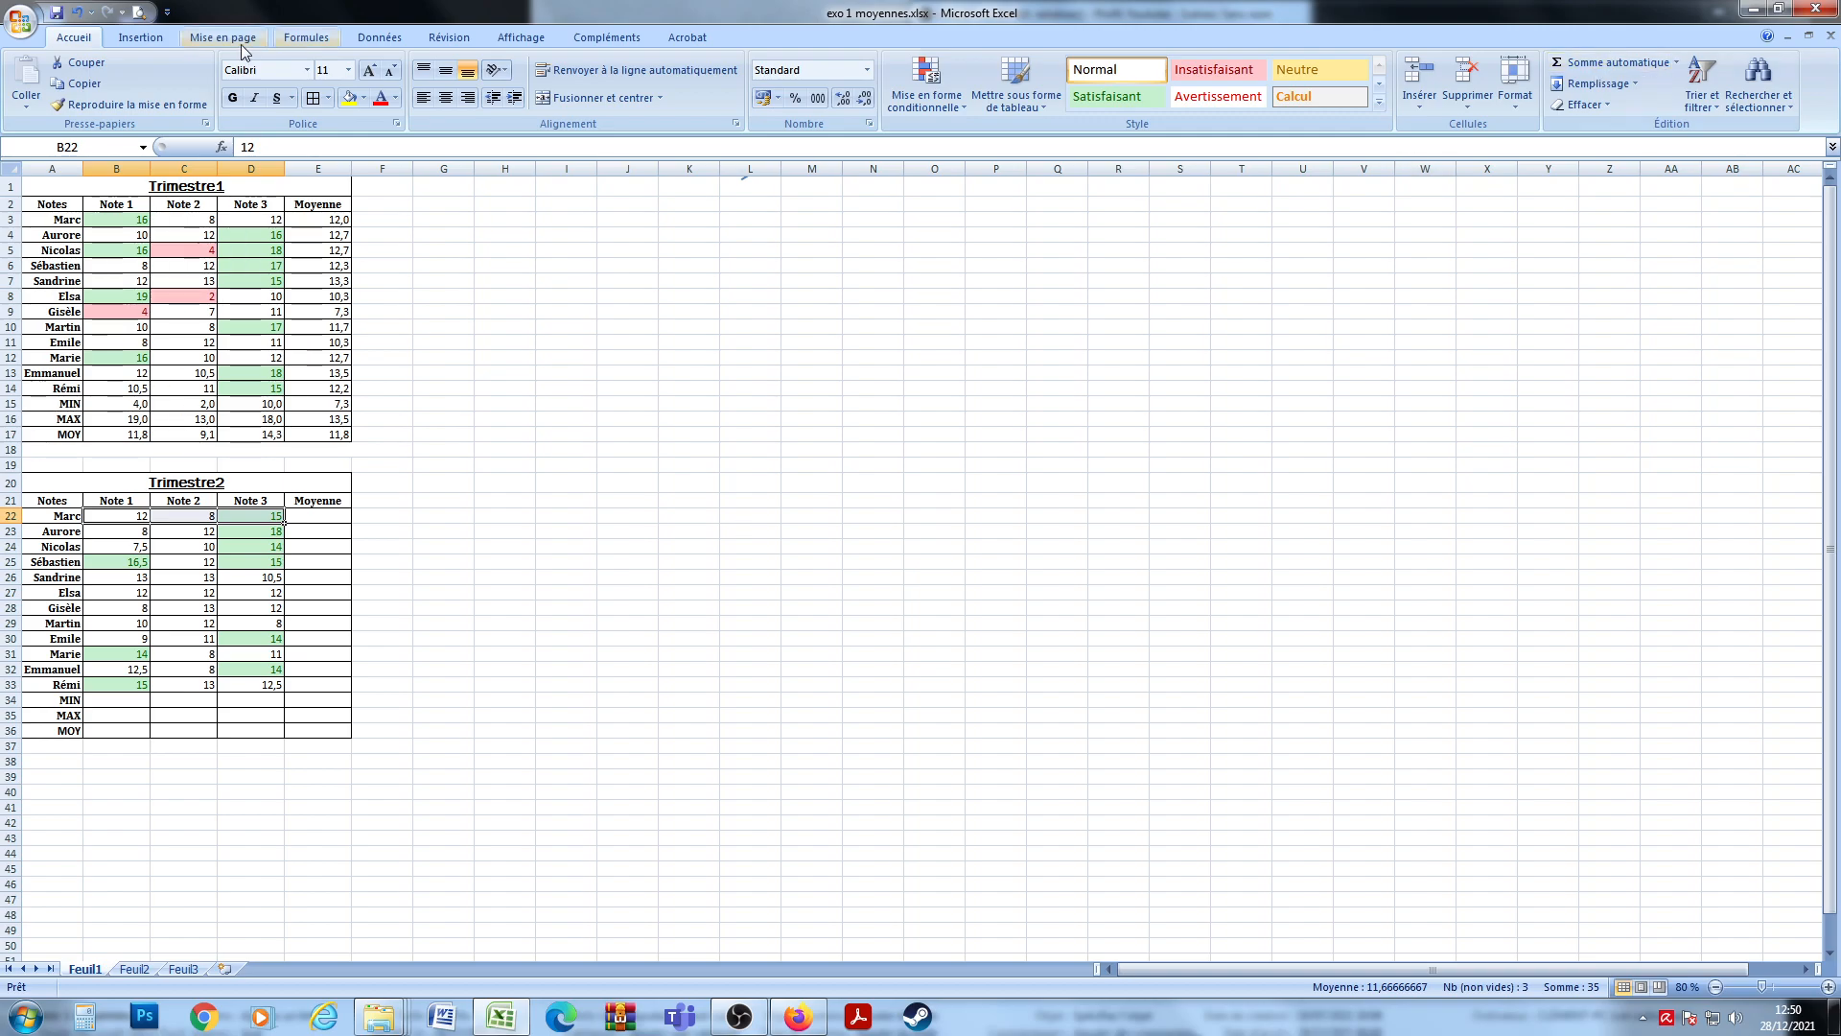
click(1677, 63)
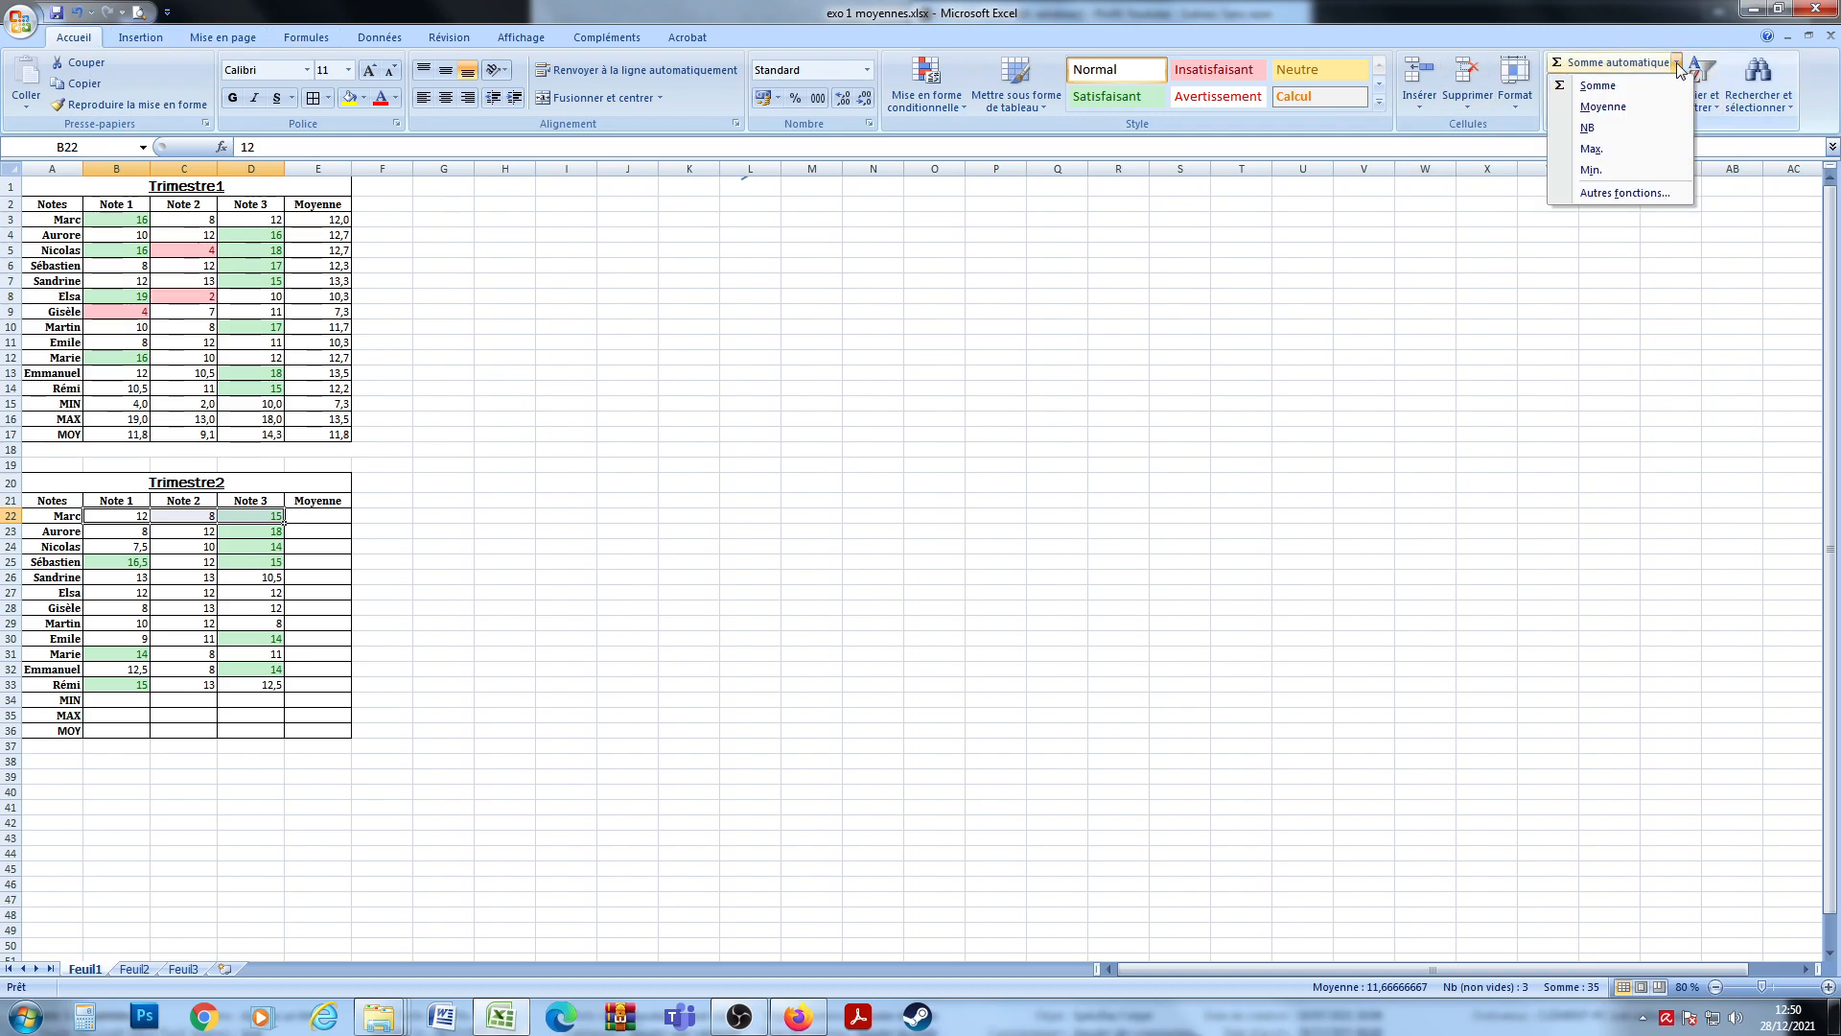
click(1627, 108)
click(329, 518)
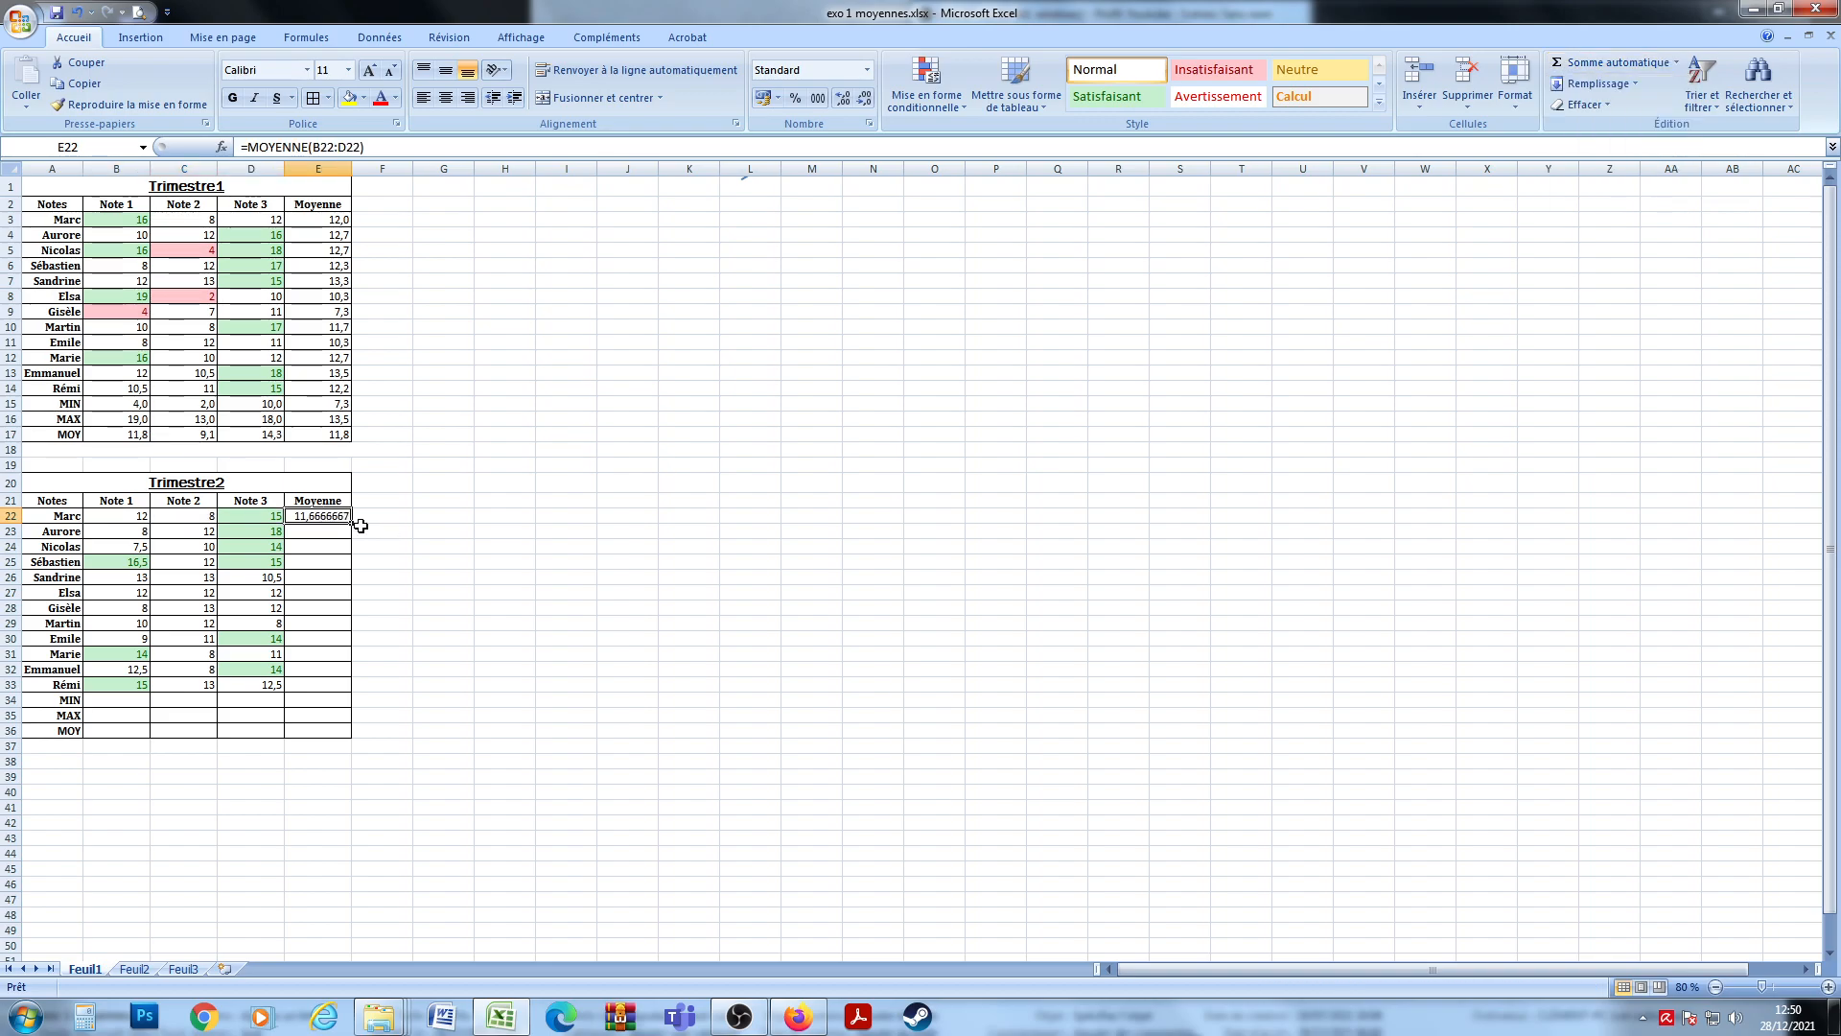
drag(355, 526, 347, 734)
click(326, 701)
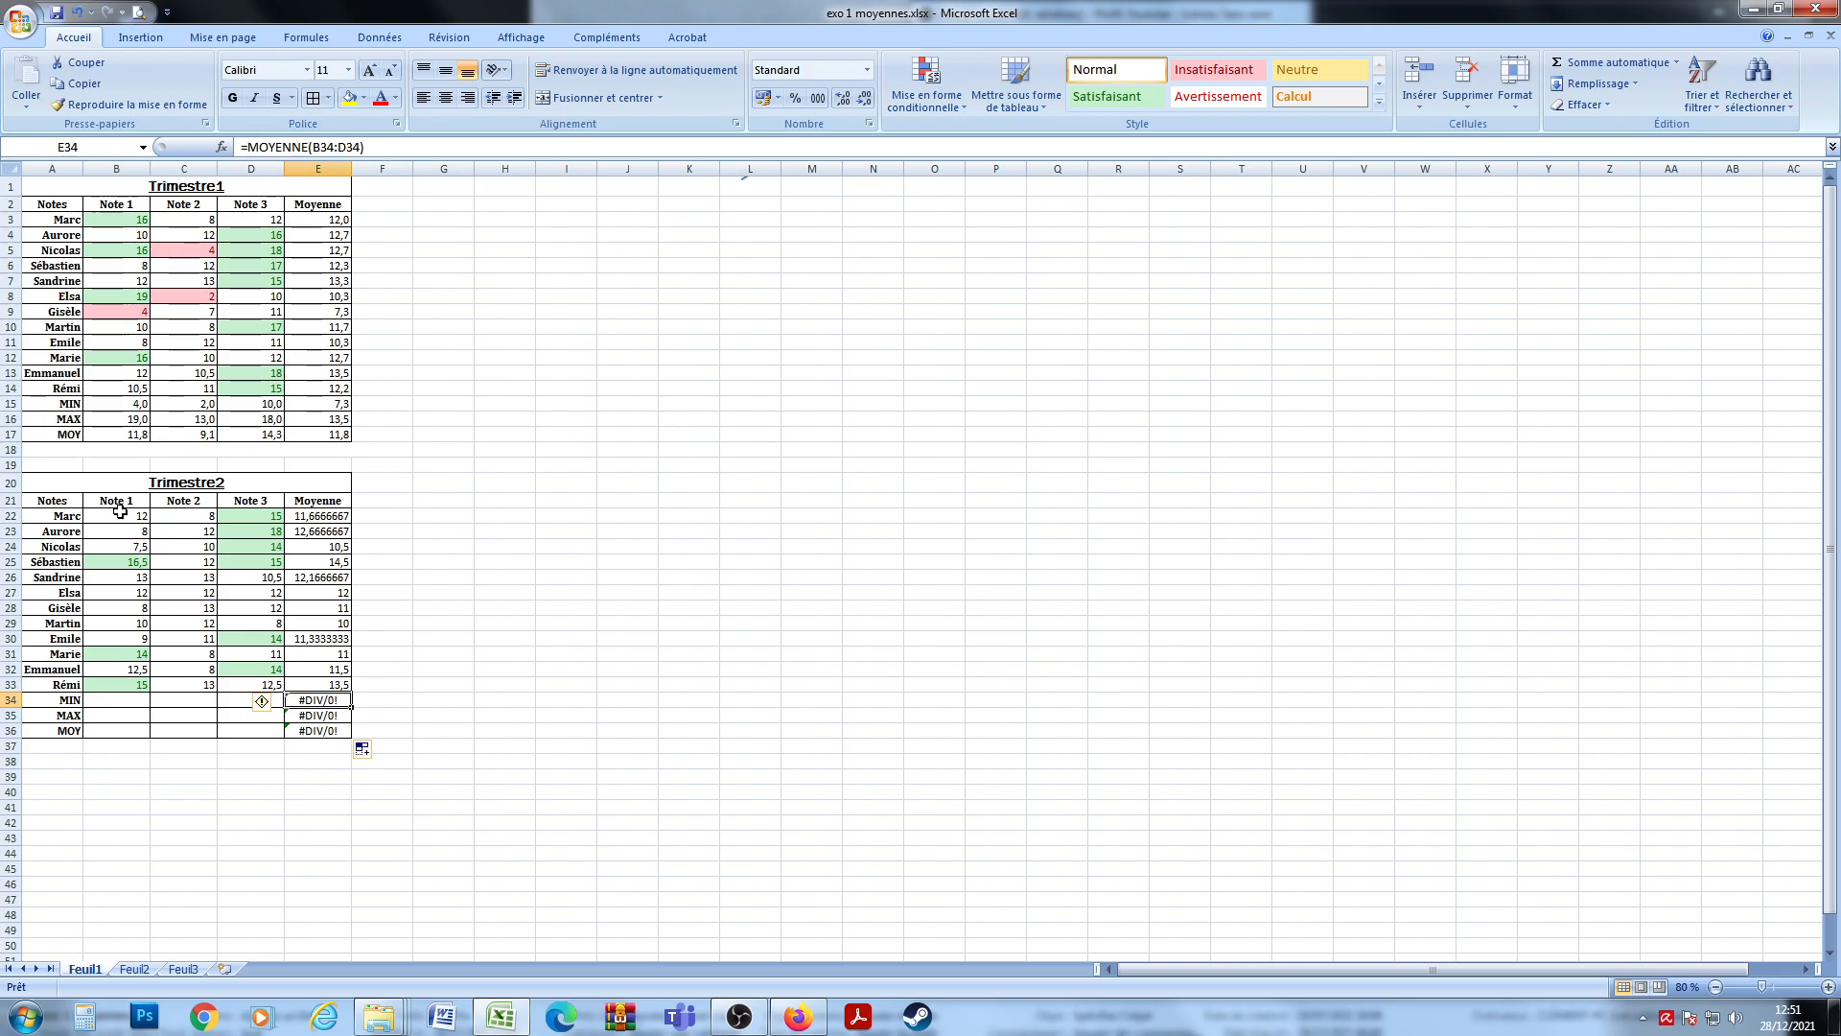
Calculate the lowest and highest Trimestre2 Note 1 grades in B34 and B35 with the automatic Min and Max functions on B22:B33.
drag(119, 513, 134, 688)
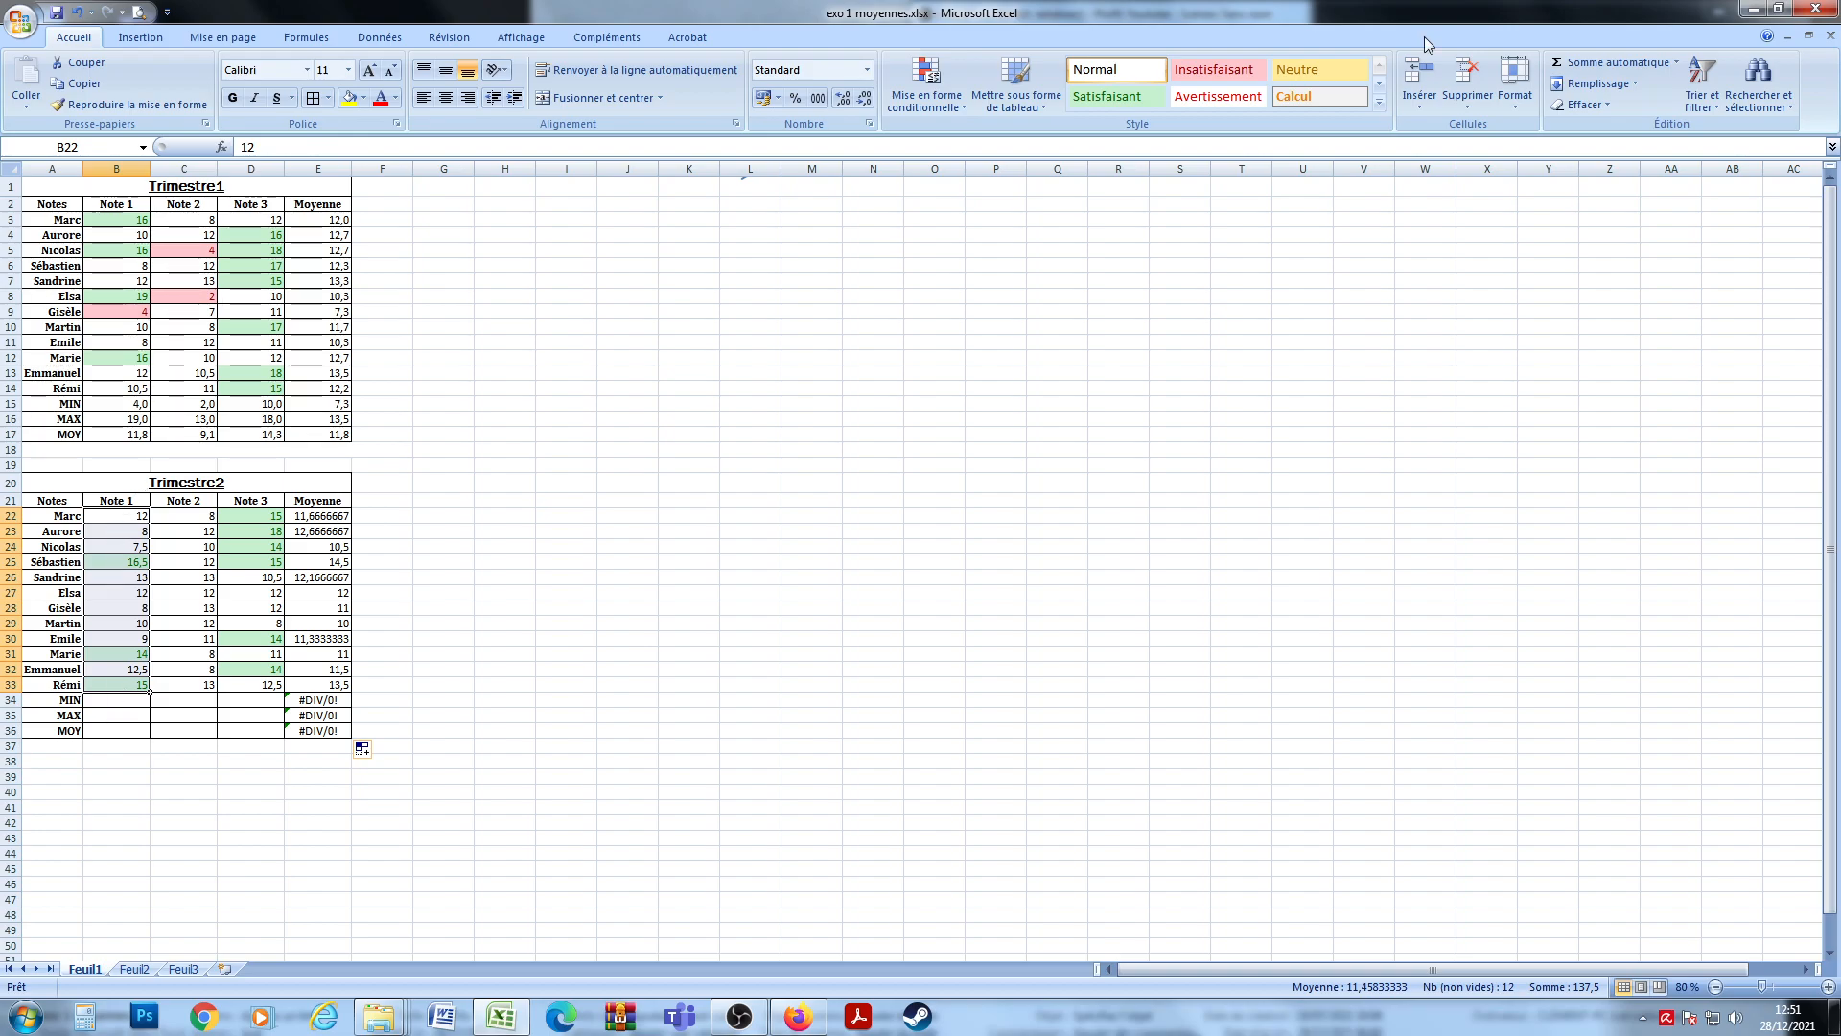
click(1677, 62)
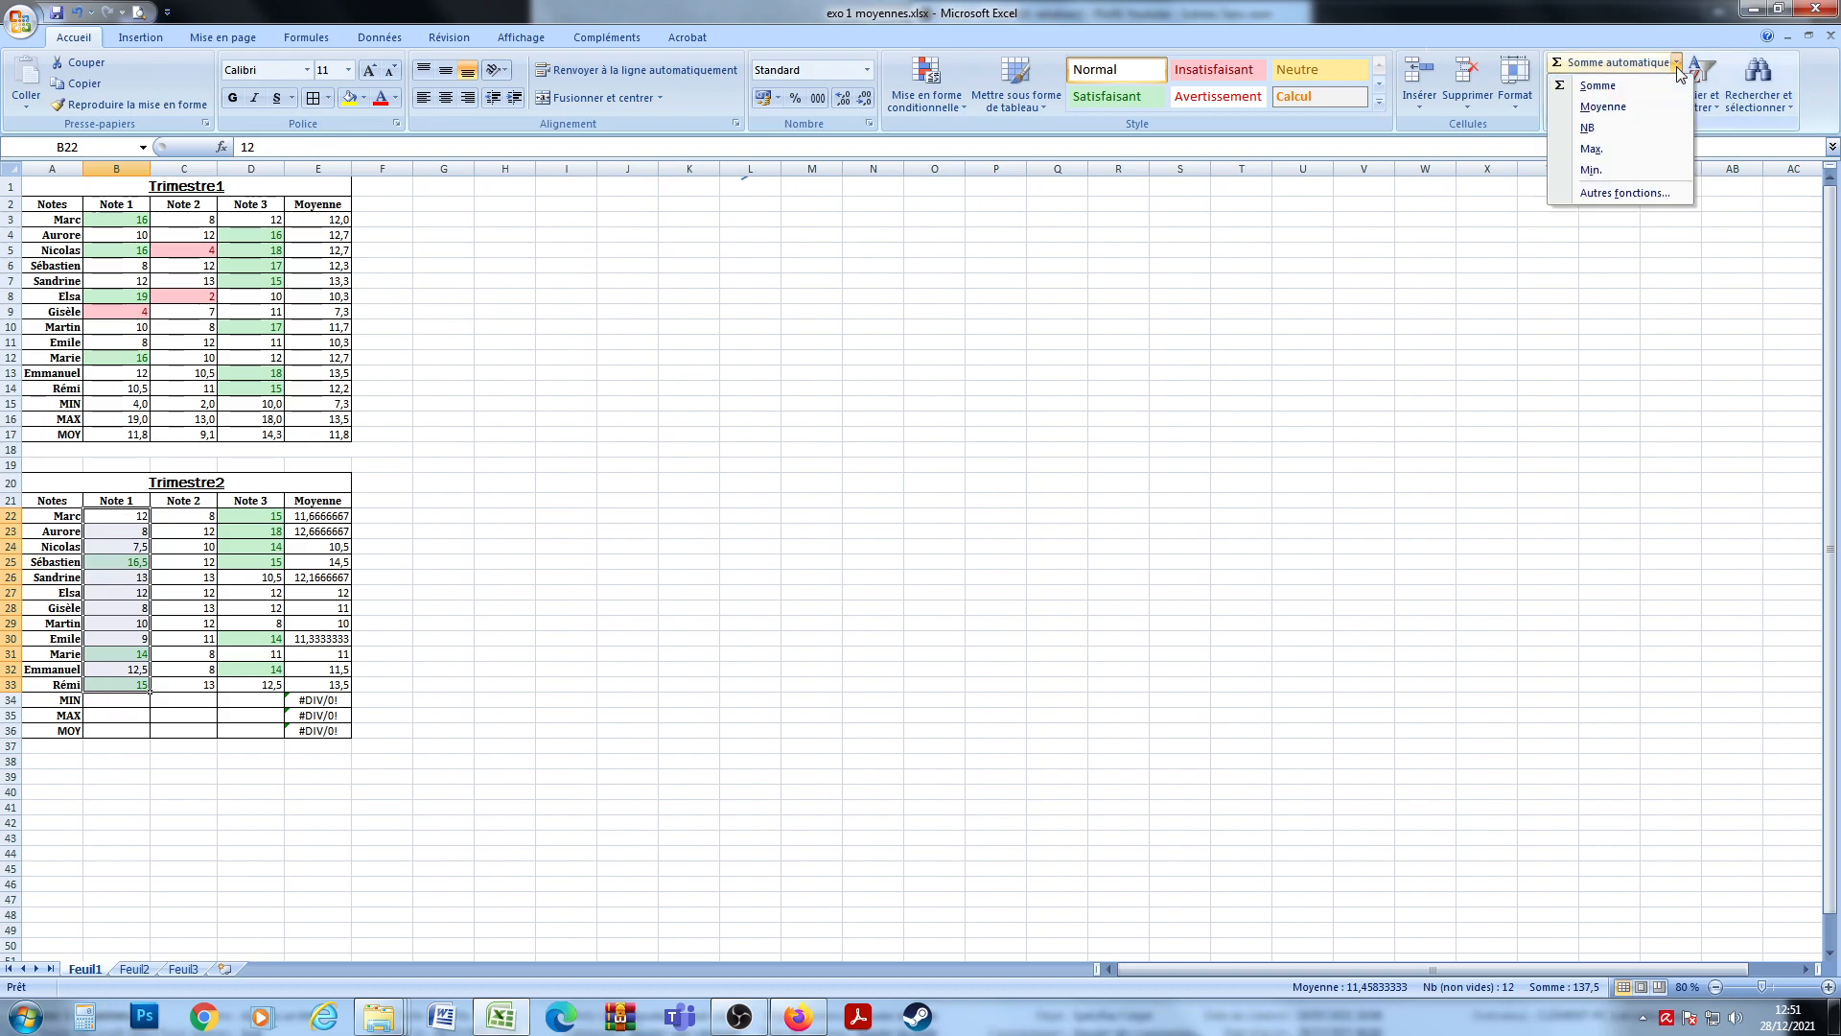
click(1617, 171)
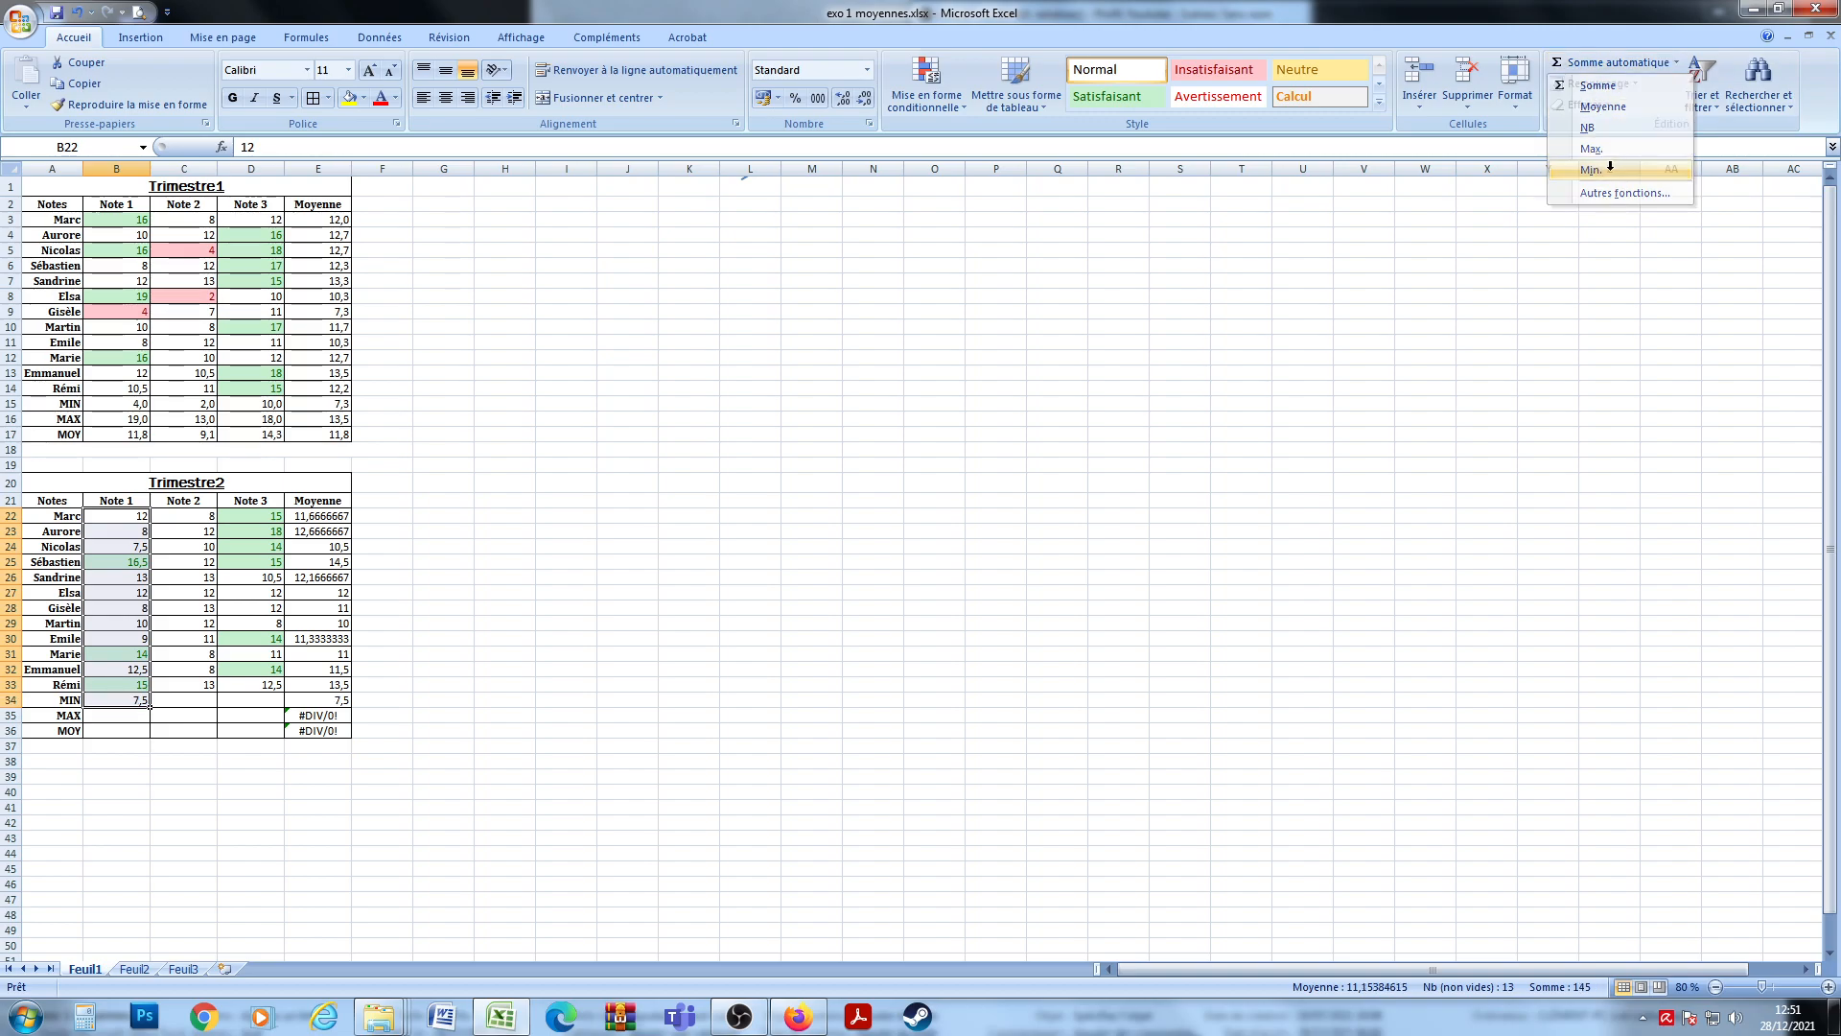
drag(129, 685, 131, 522)
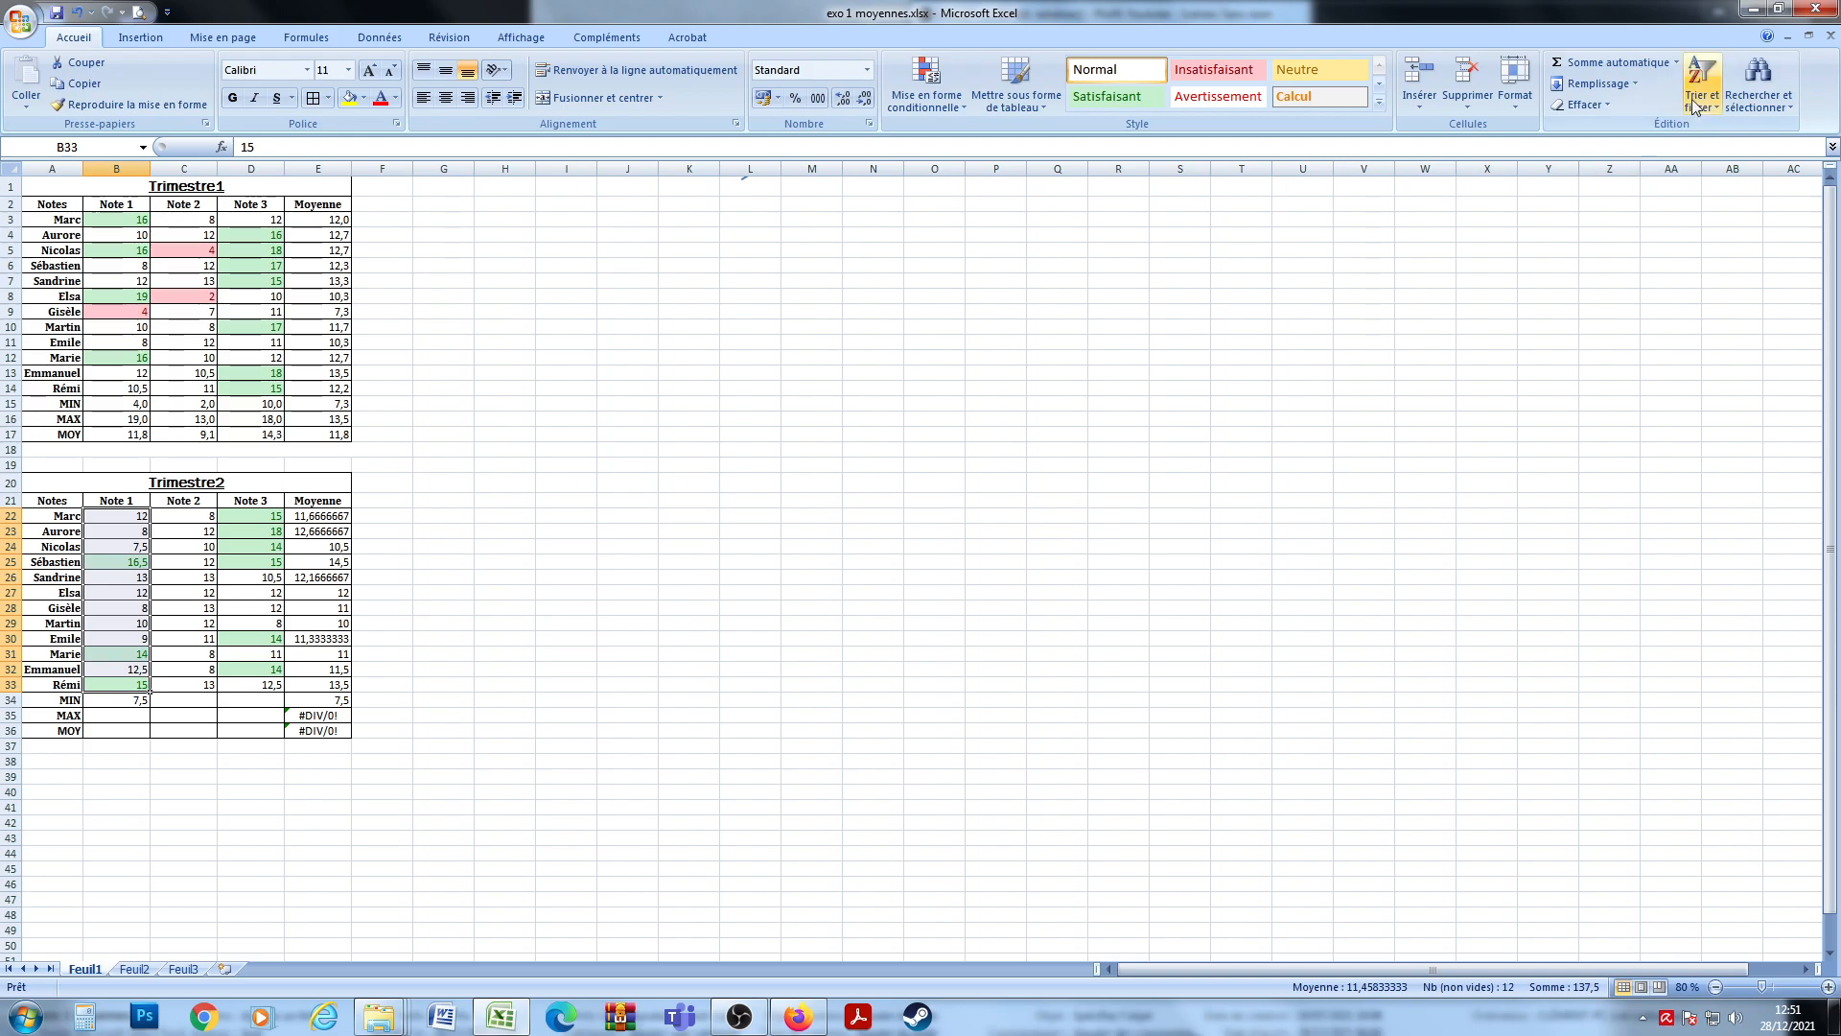
click(1677, 63)
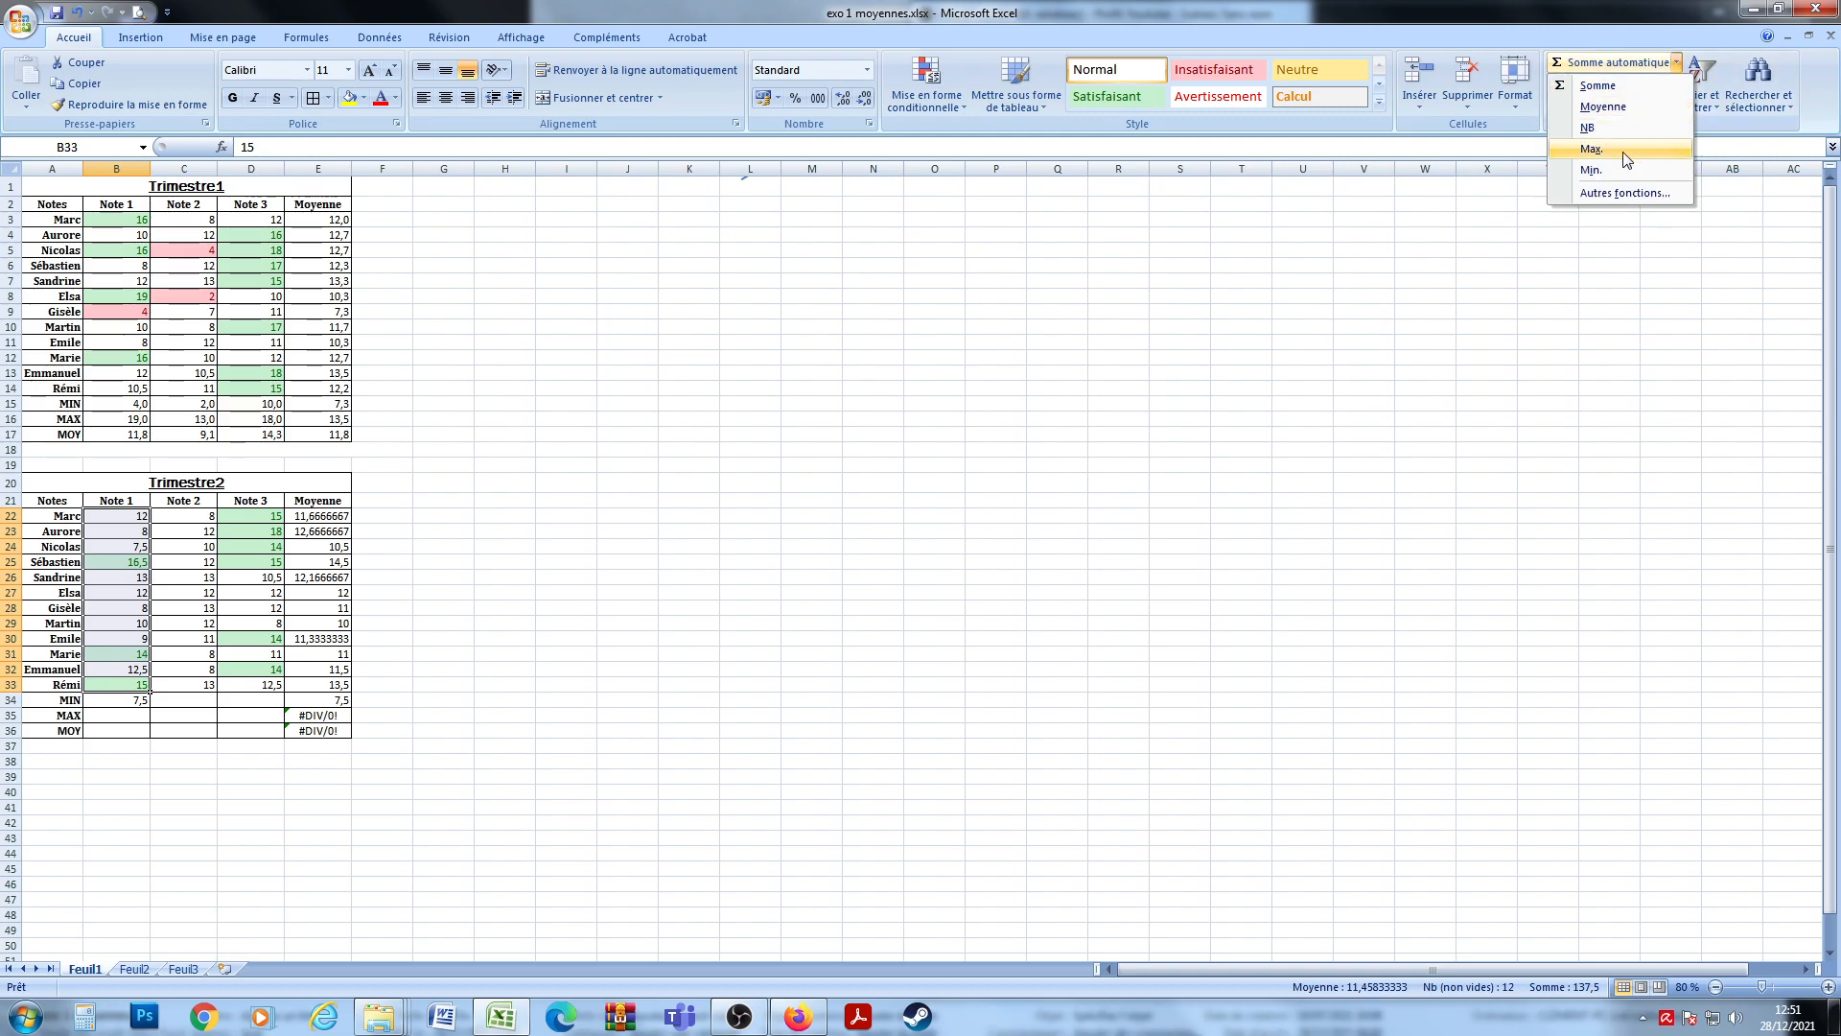
click(1591, 149)
Calculate the Trimestre2 Note 1 class average in B36 with the automatic Moyenne function on B22:B33.
drag(129, 516, 124, 684)
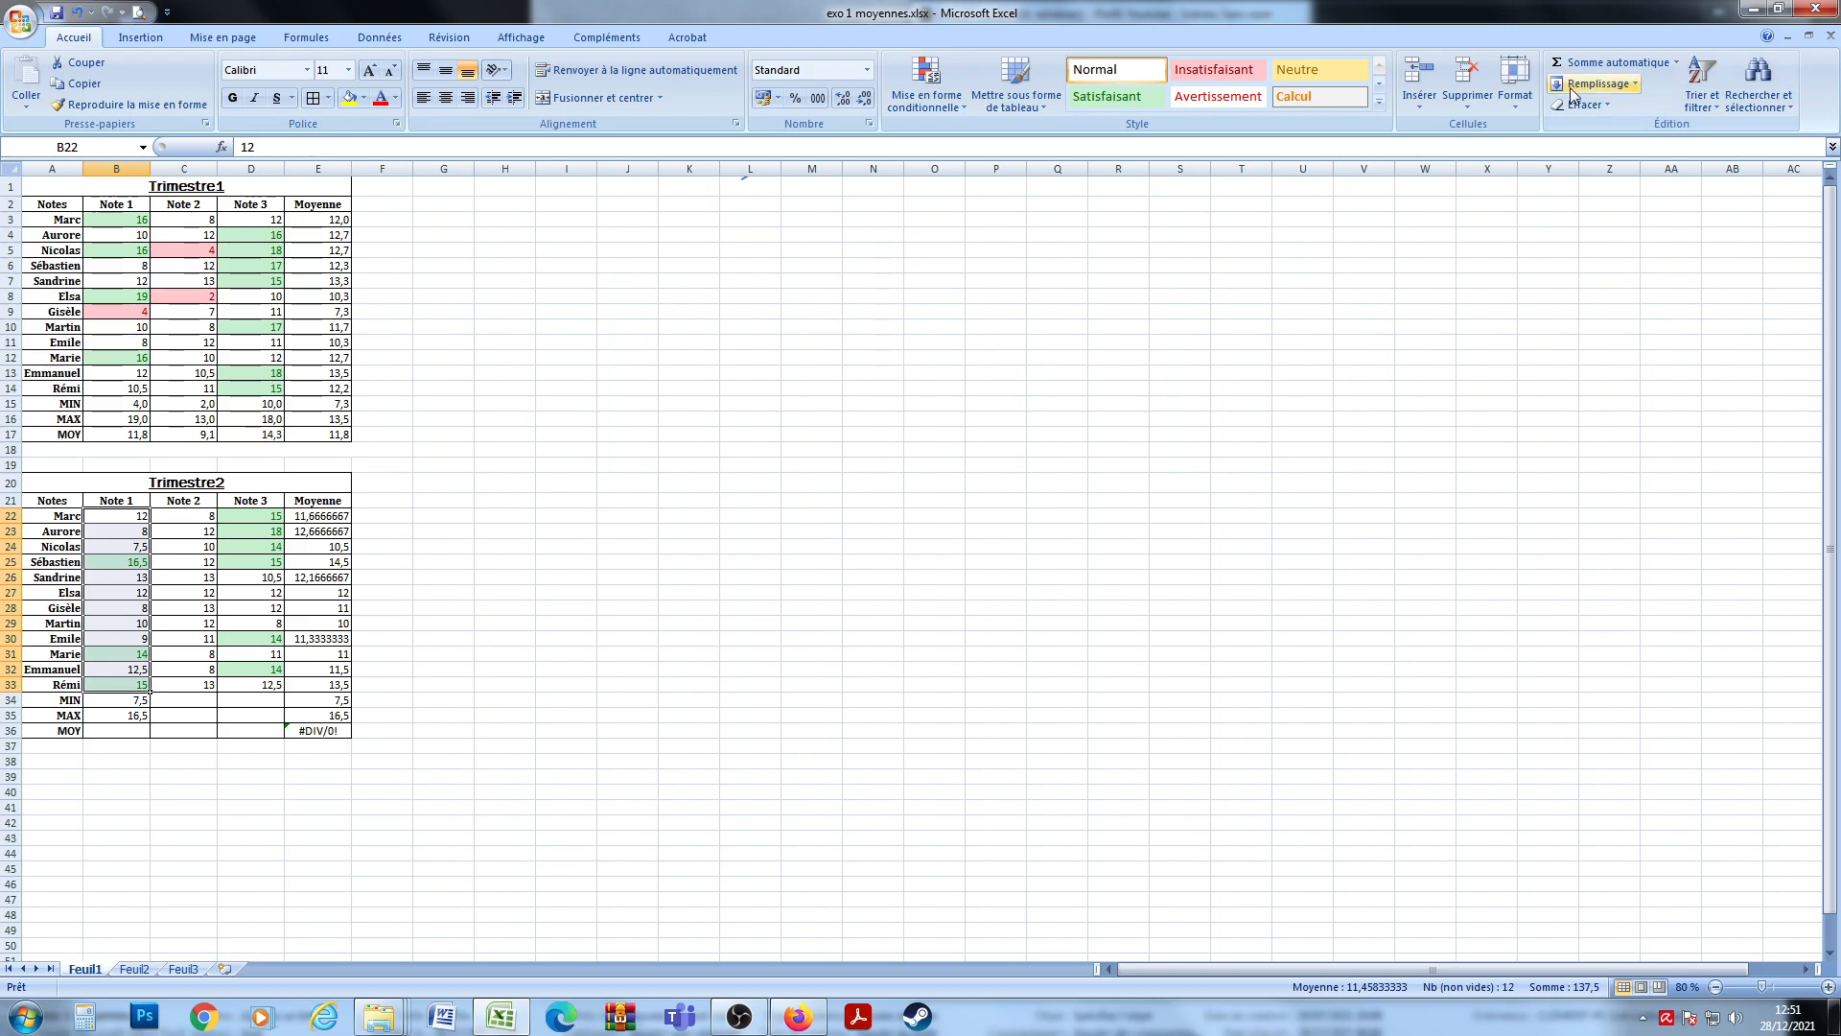
click(1676, 63)
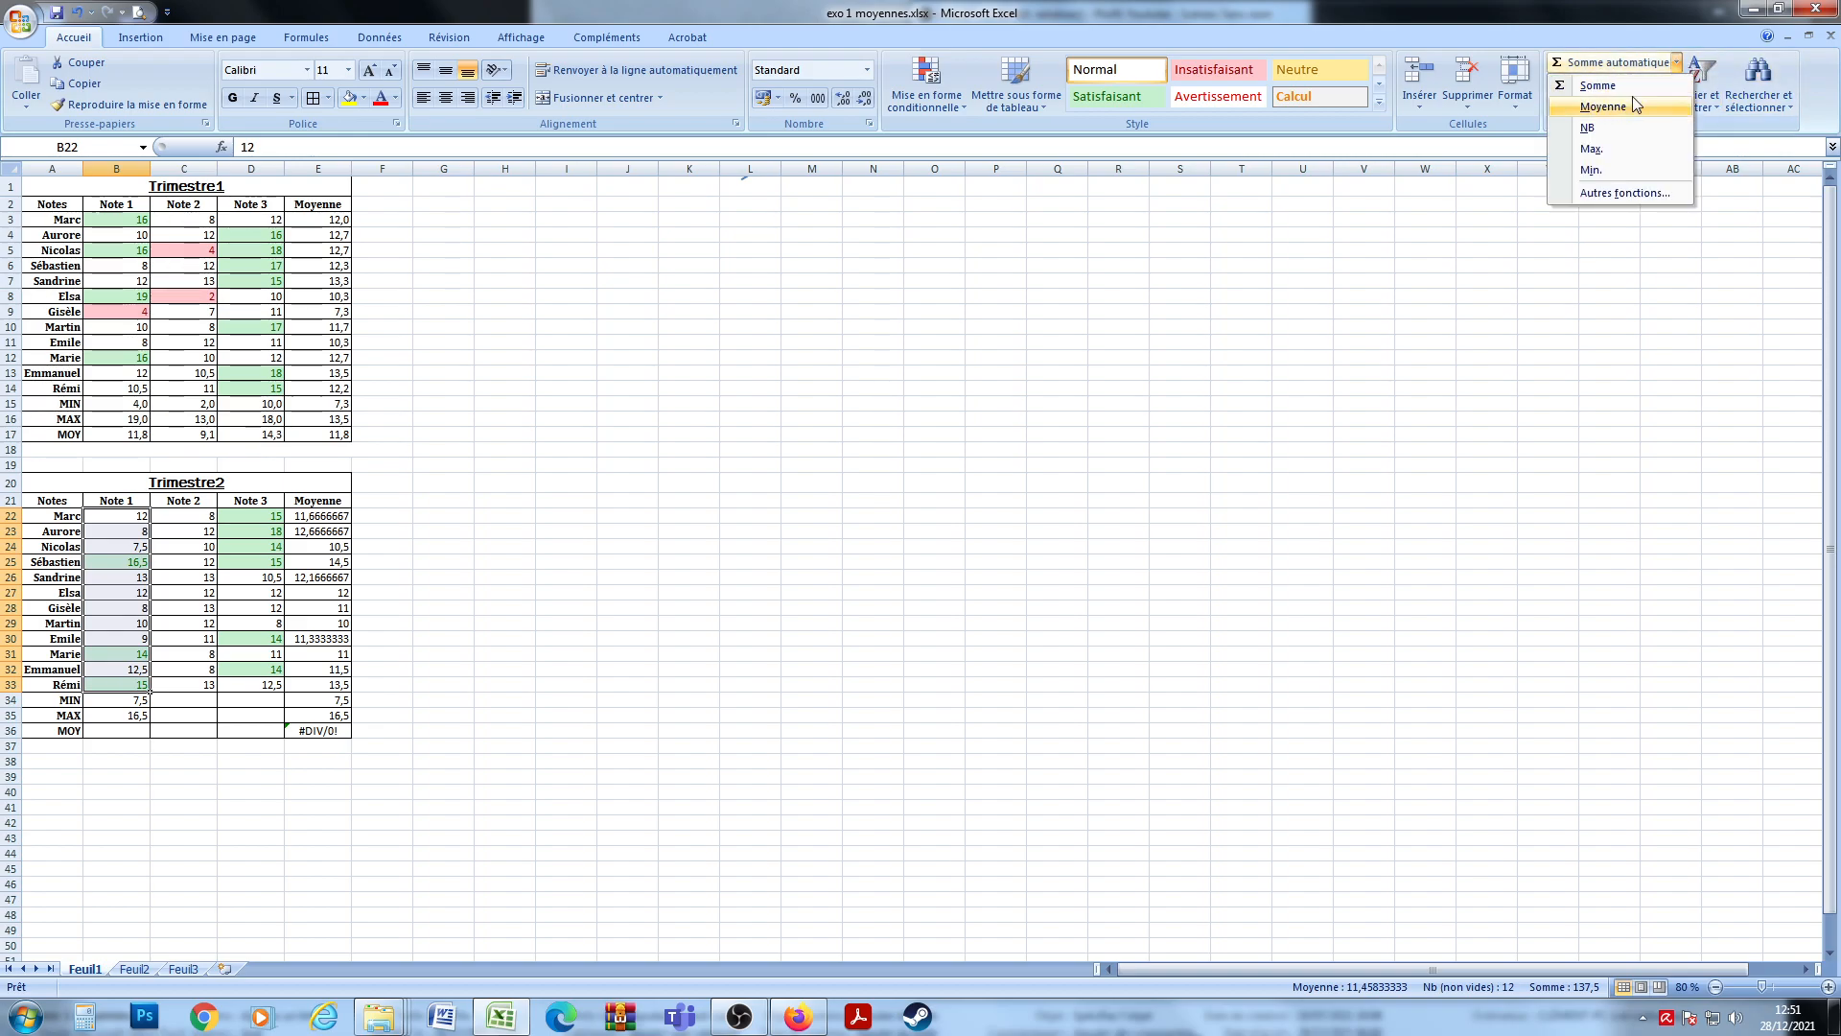
click(1604, 106)
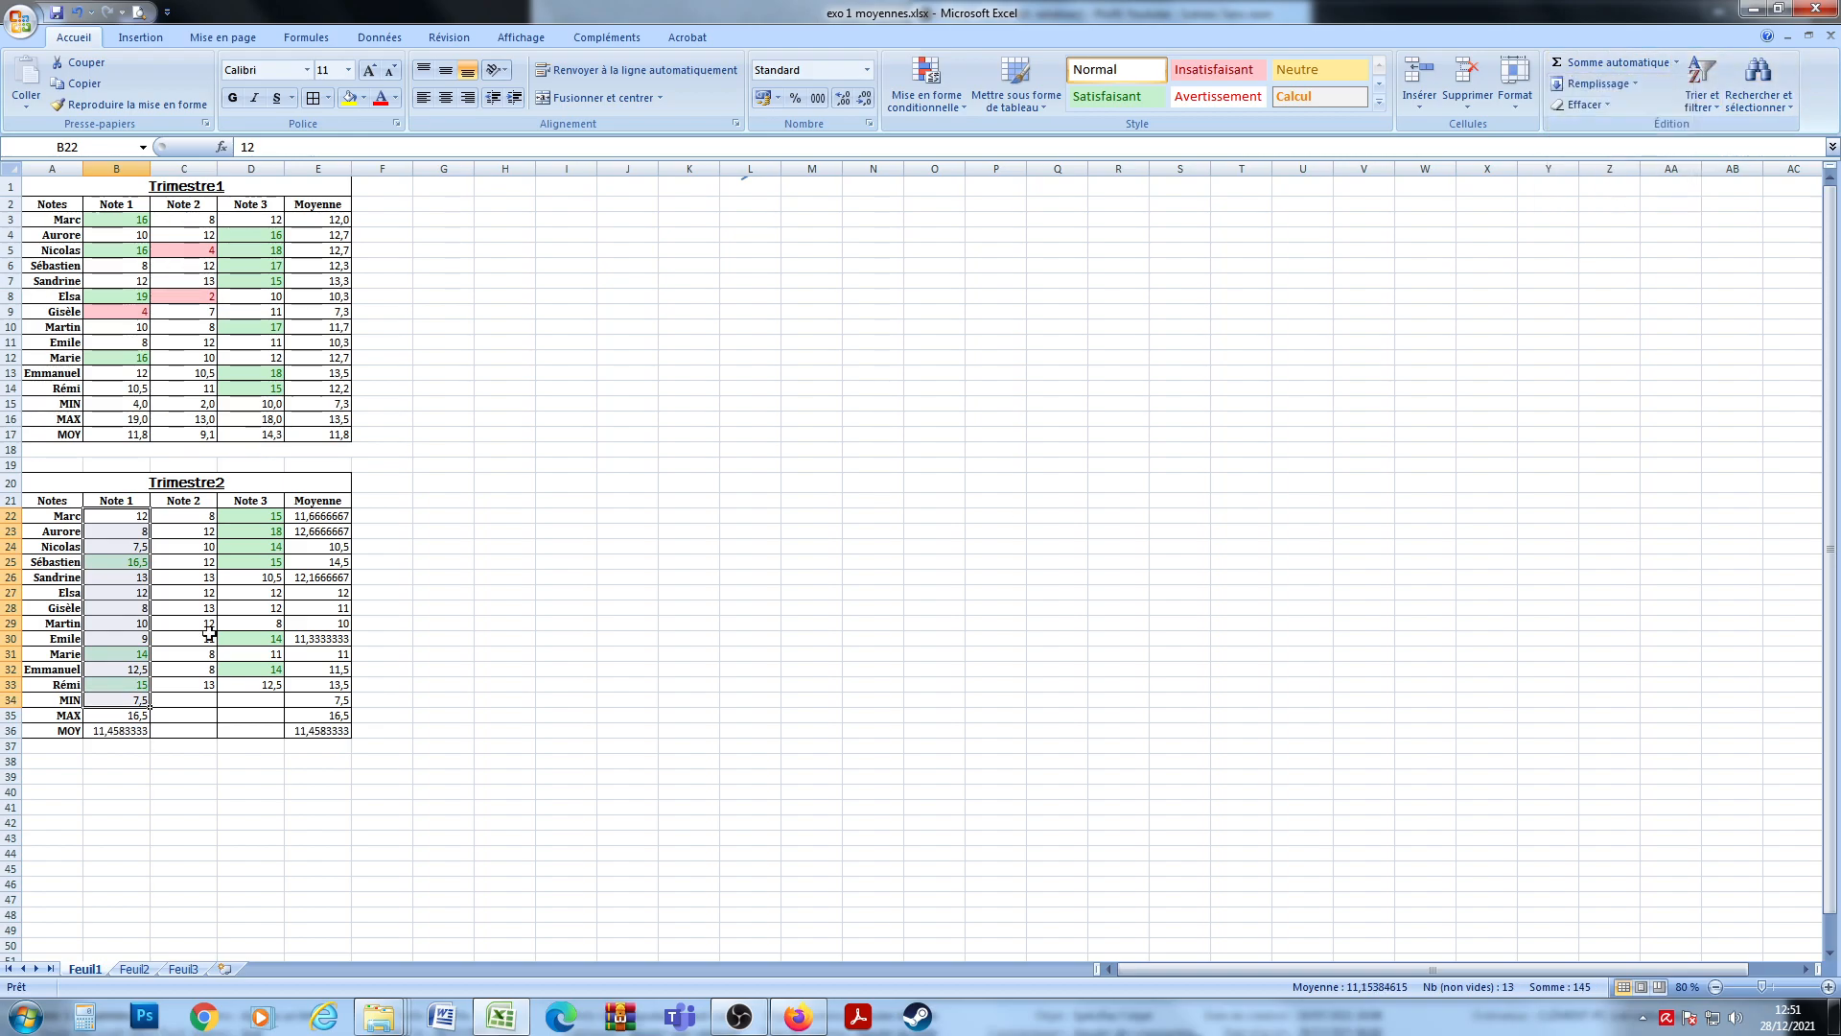
Copy the Trimestre2 MIN, MAX and MOY formulas from B34:B36 across to column E.
click(137, 702)
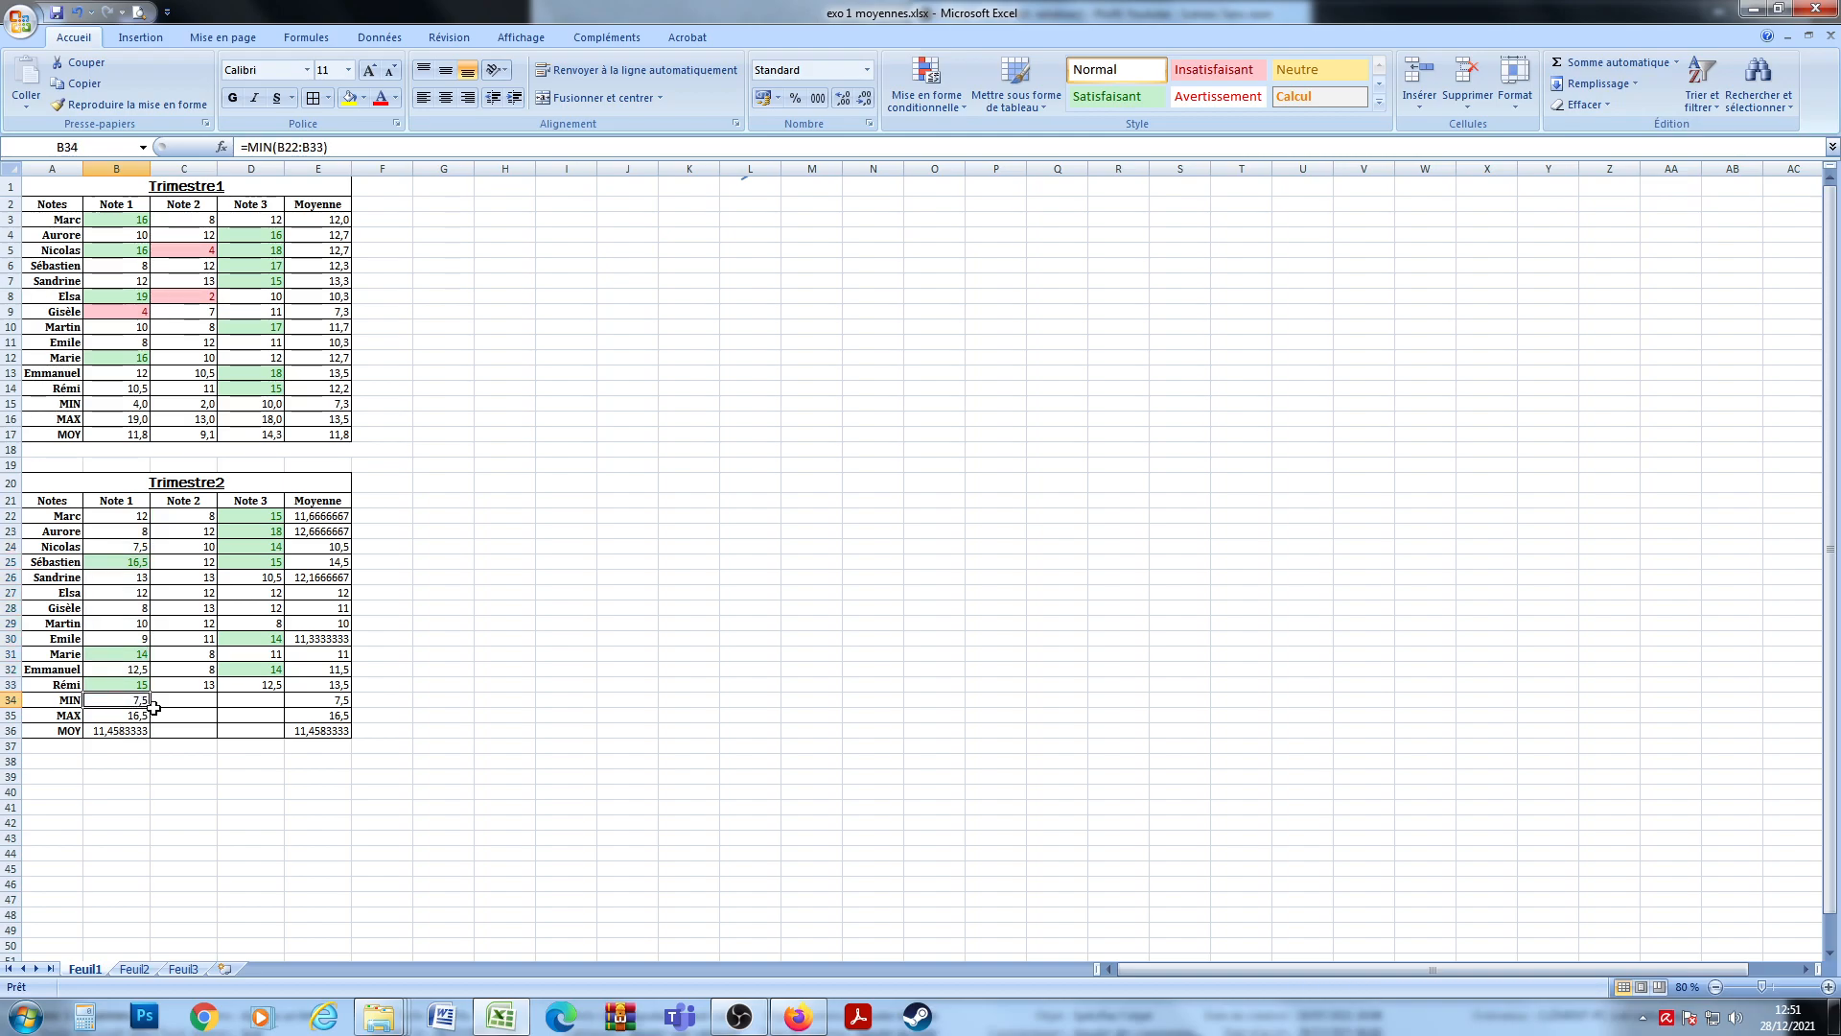
drag(150, 708, 337, 700)
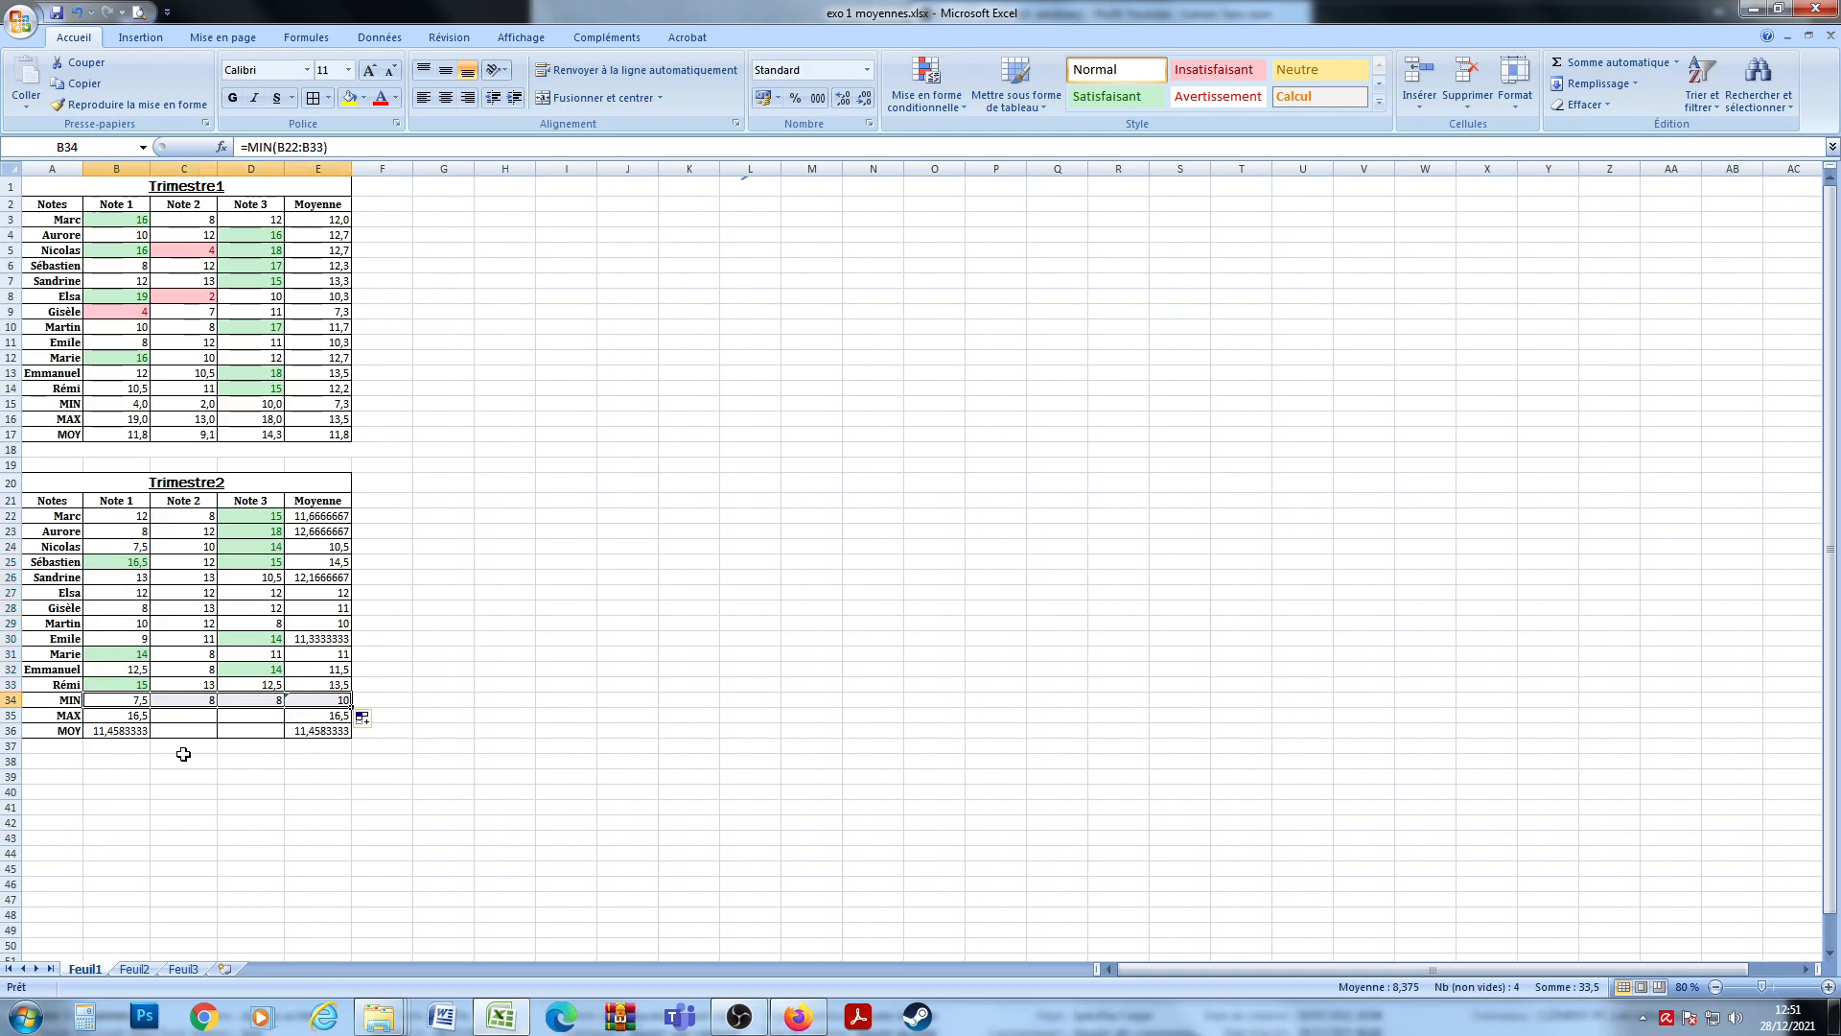
click(125, 715)
drag(151, 723, 340, 718)
click(122, 736)
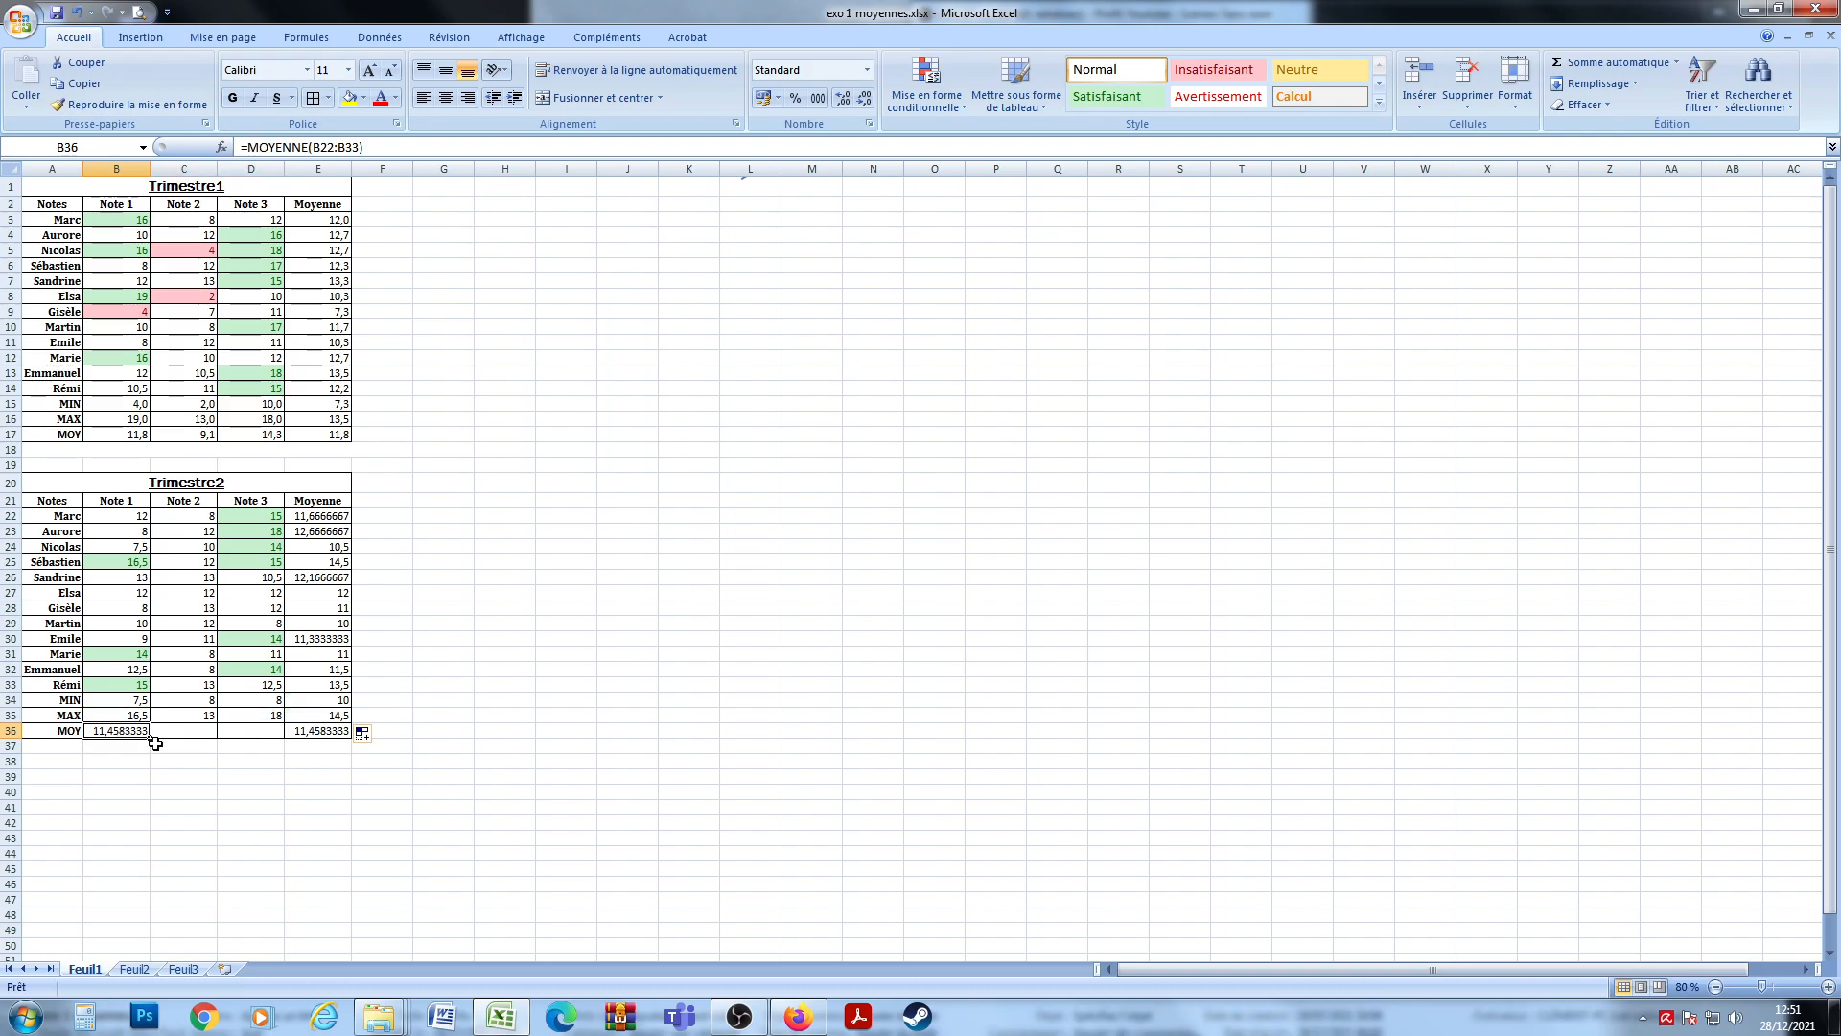
drag(150, 738, 331, 729)
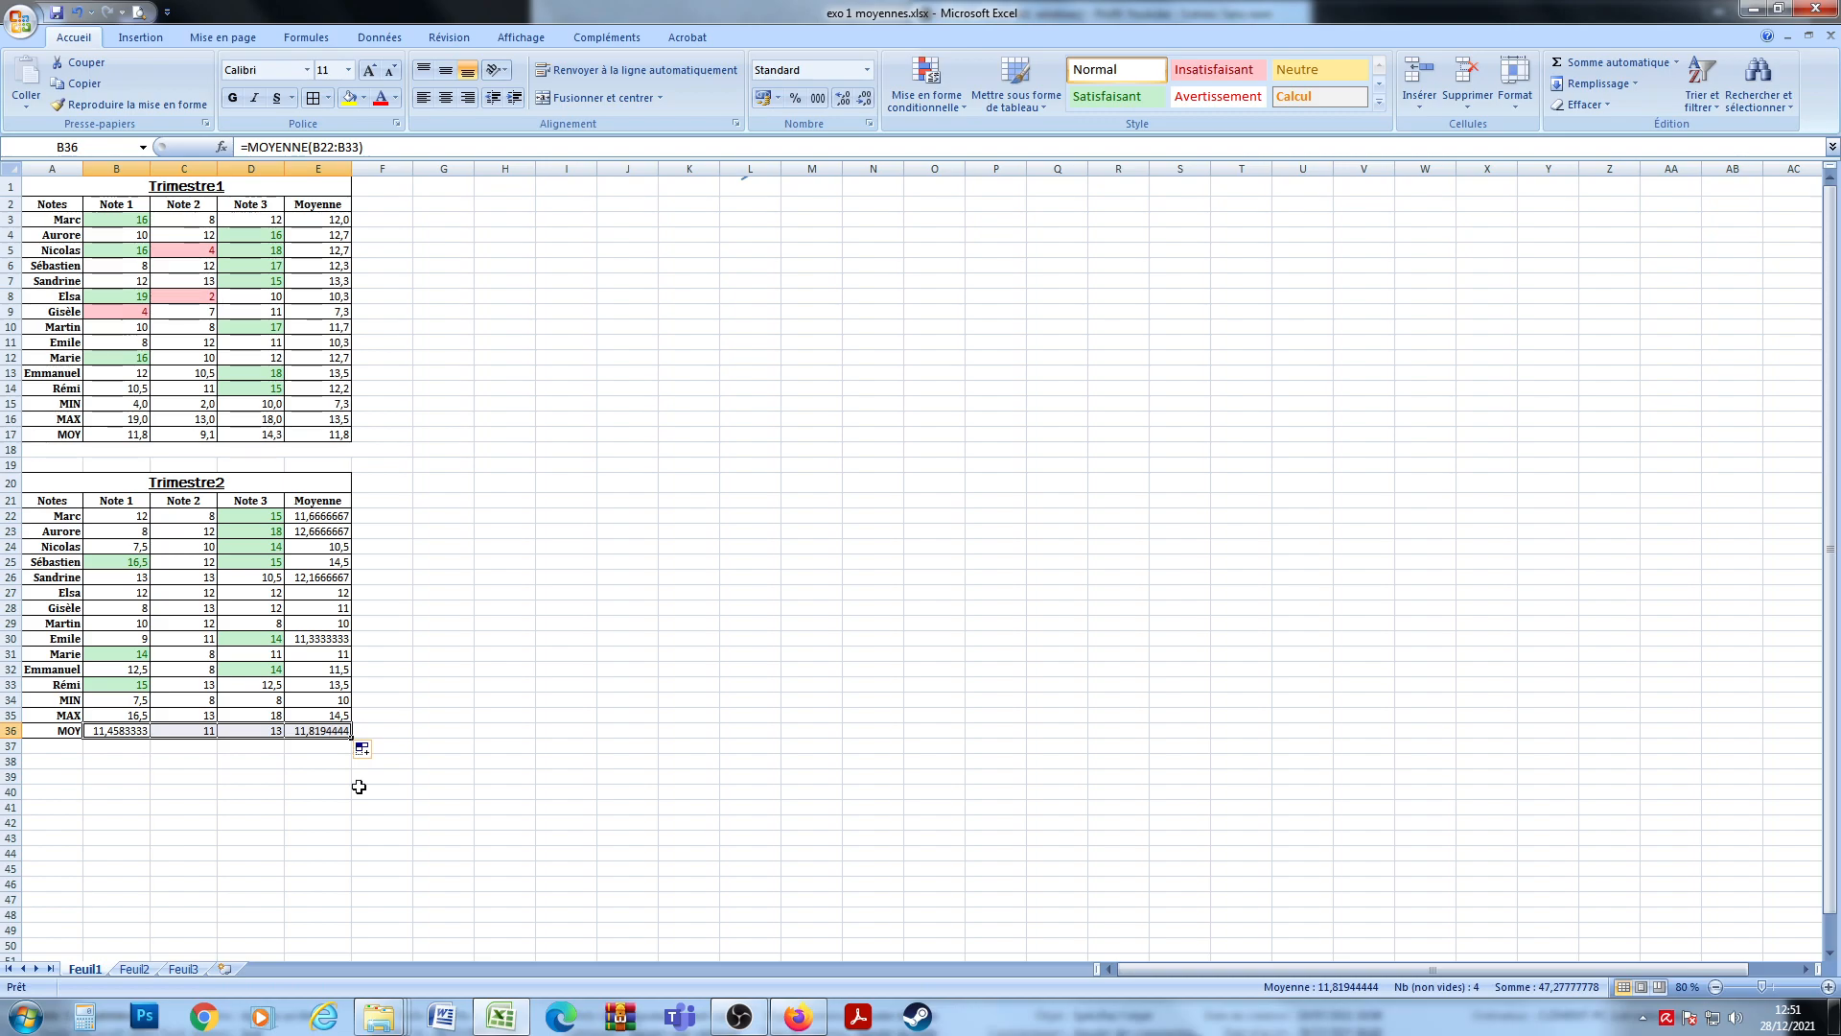
click(325, 714)
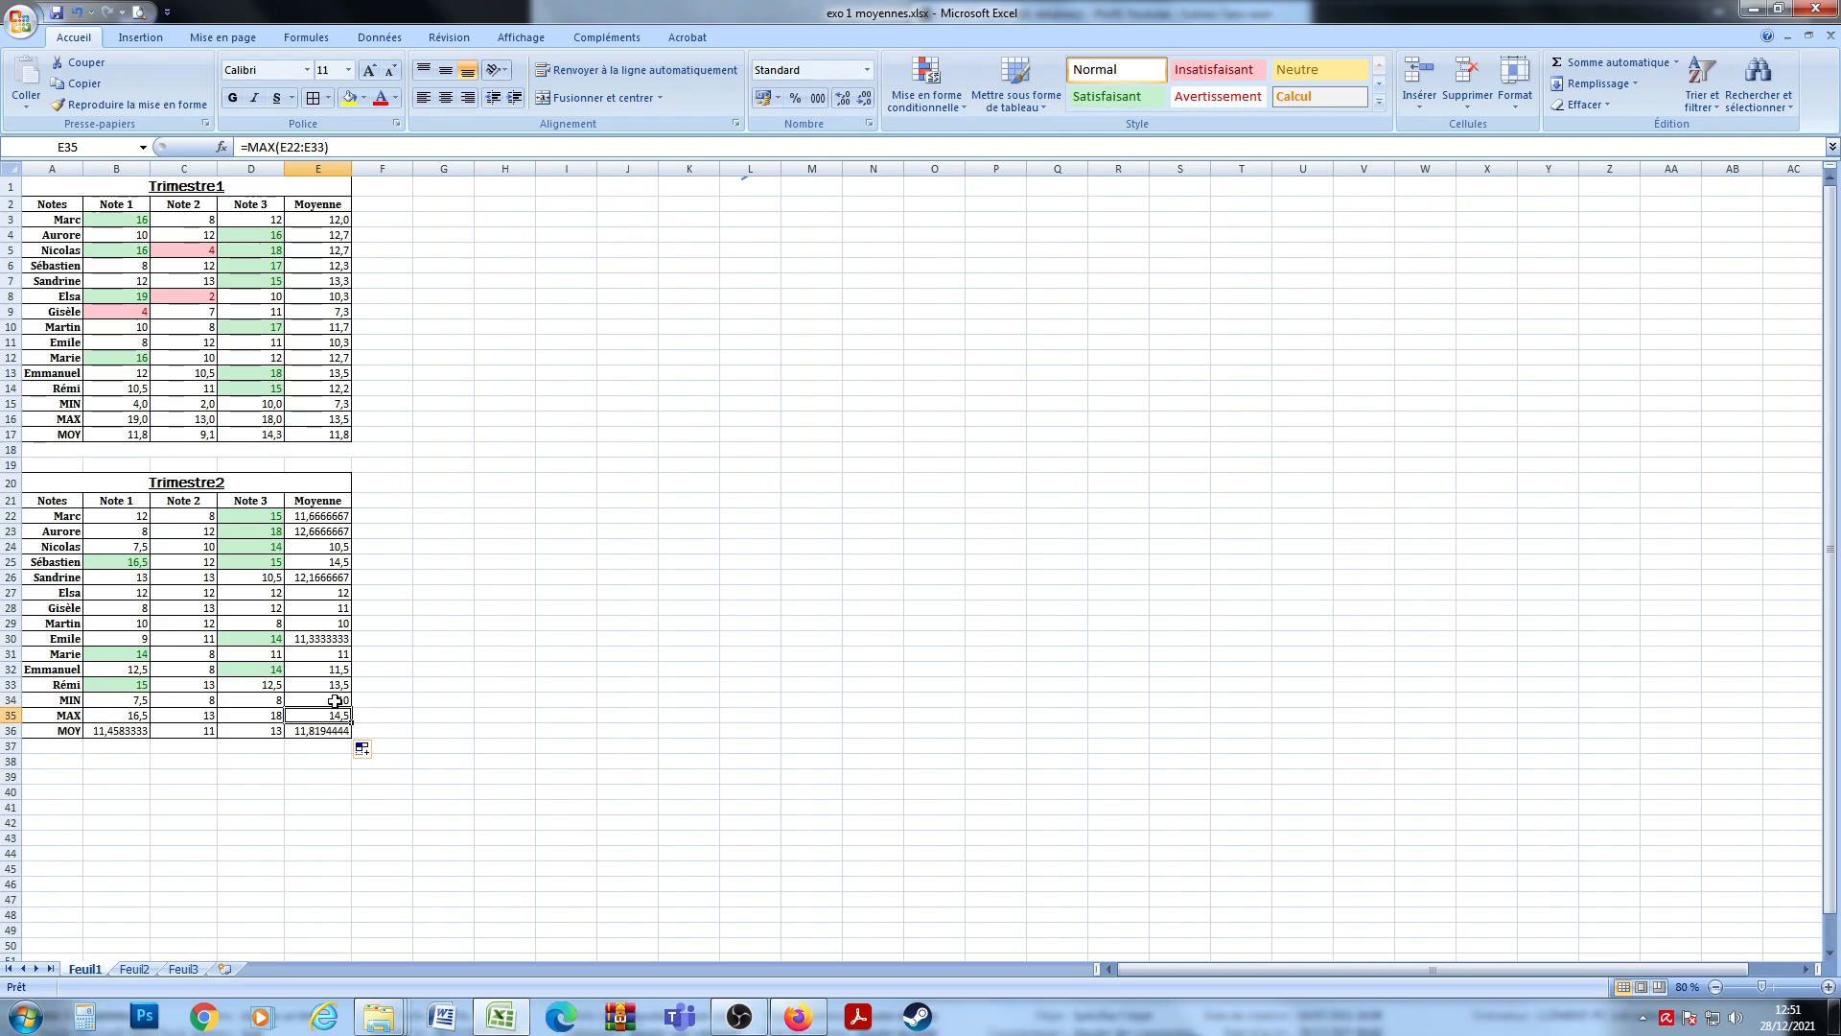
click(312, 731)
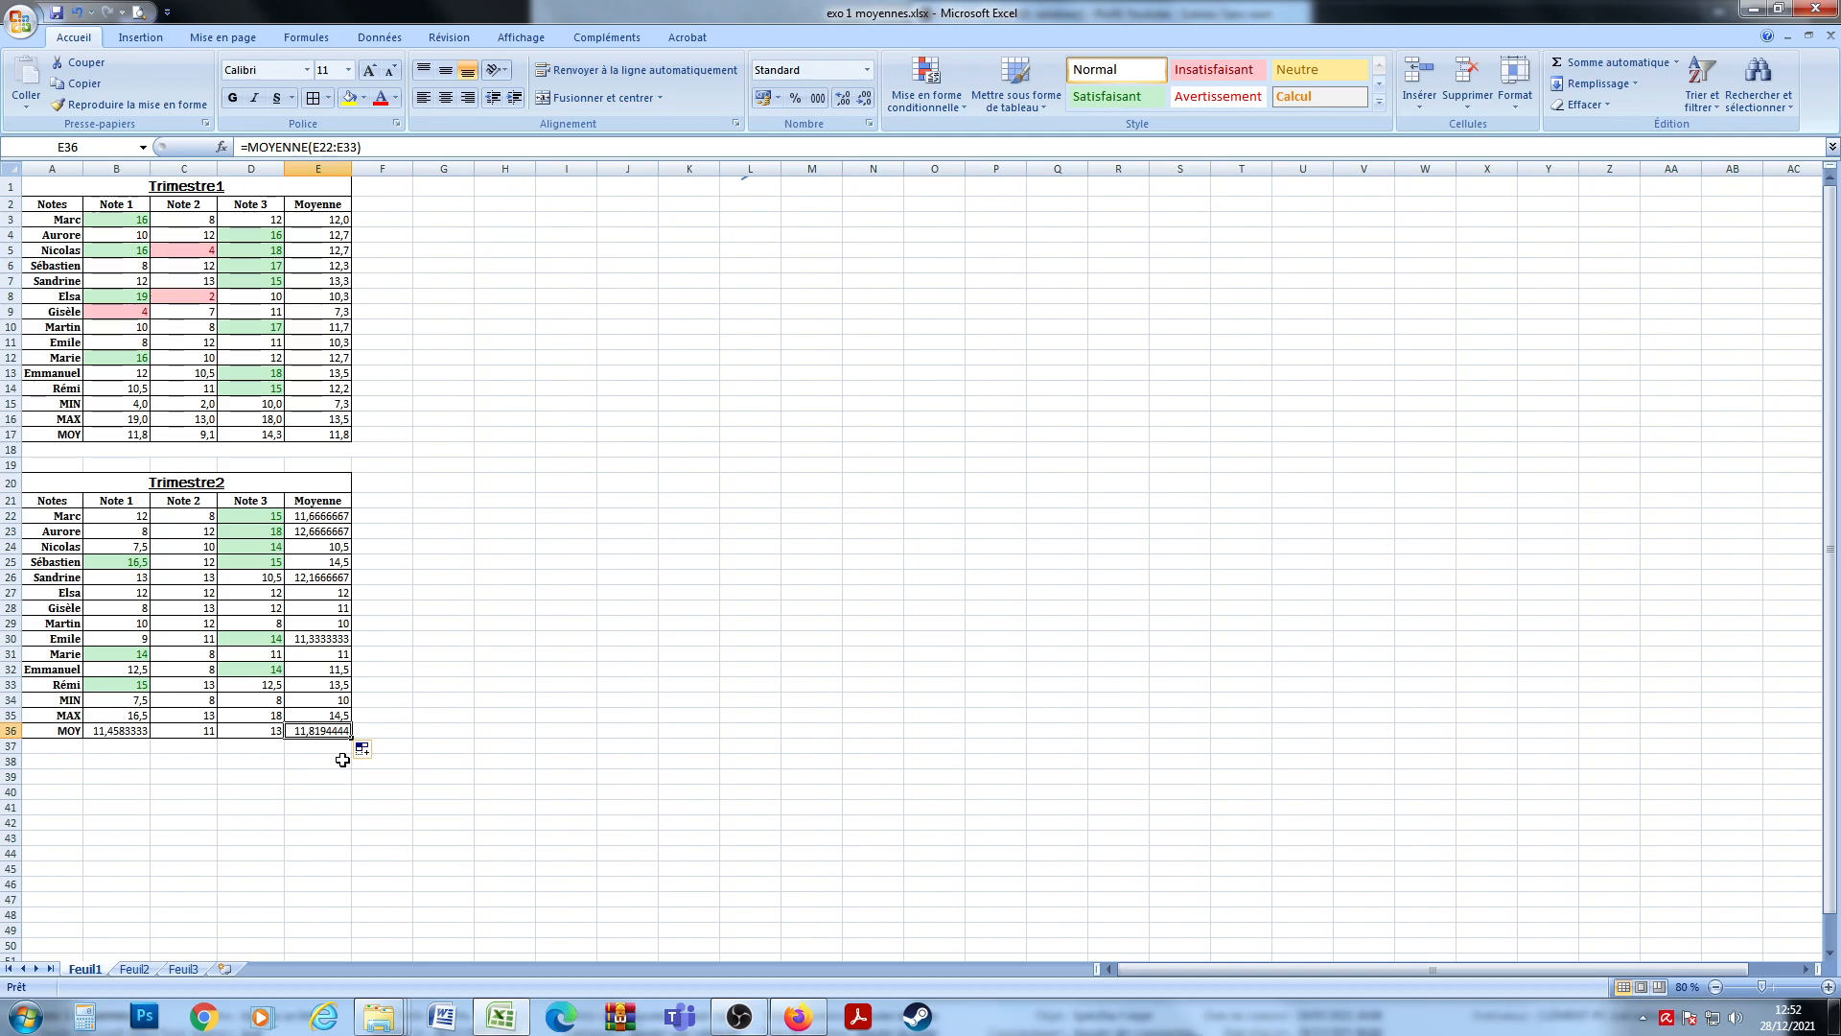
Format all Trimestre2 grades, averages and summary values in B22:E36 to show one decimal place.
click(330, 515)
drag(330, 515, 127, 726)
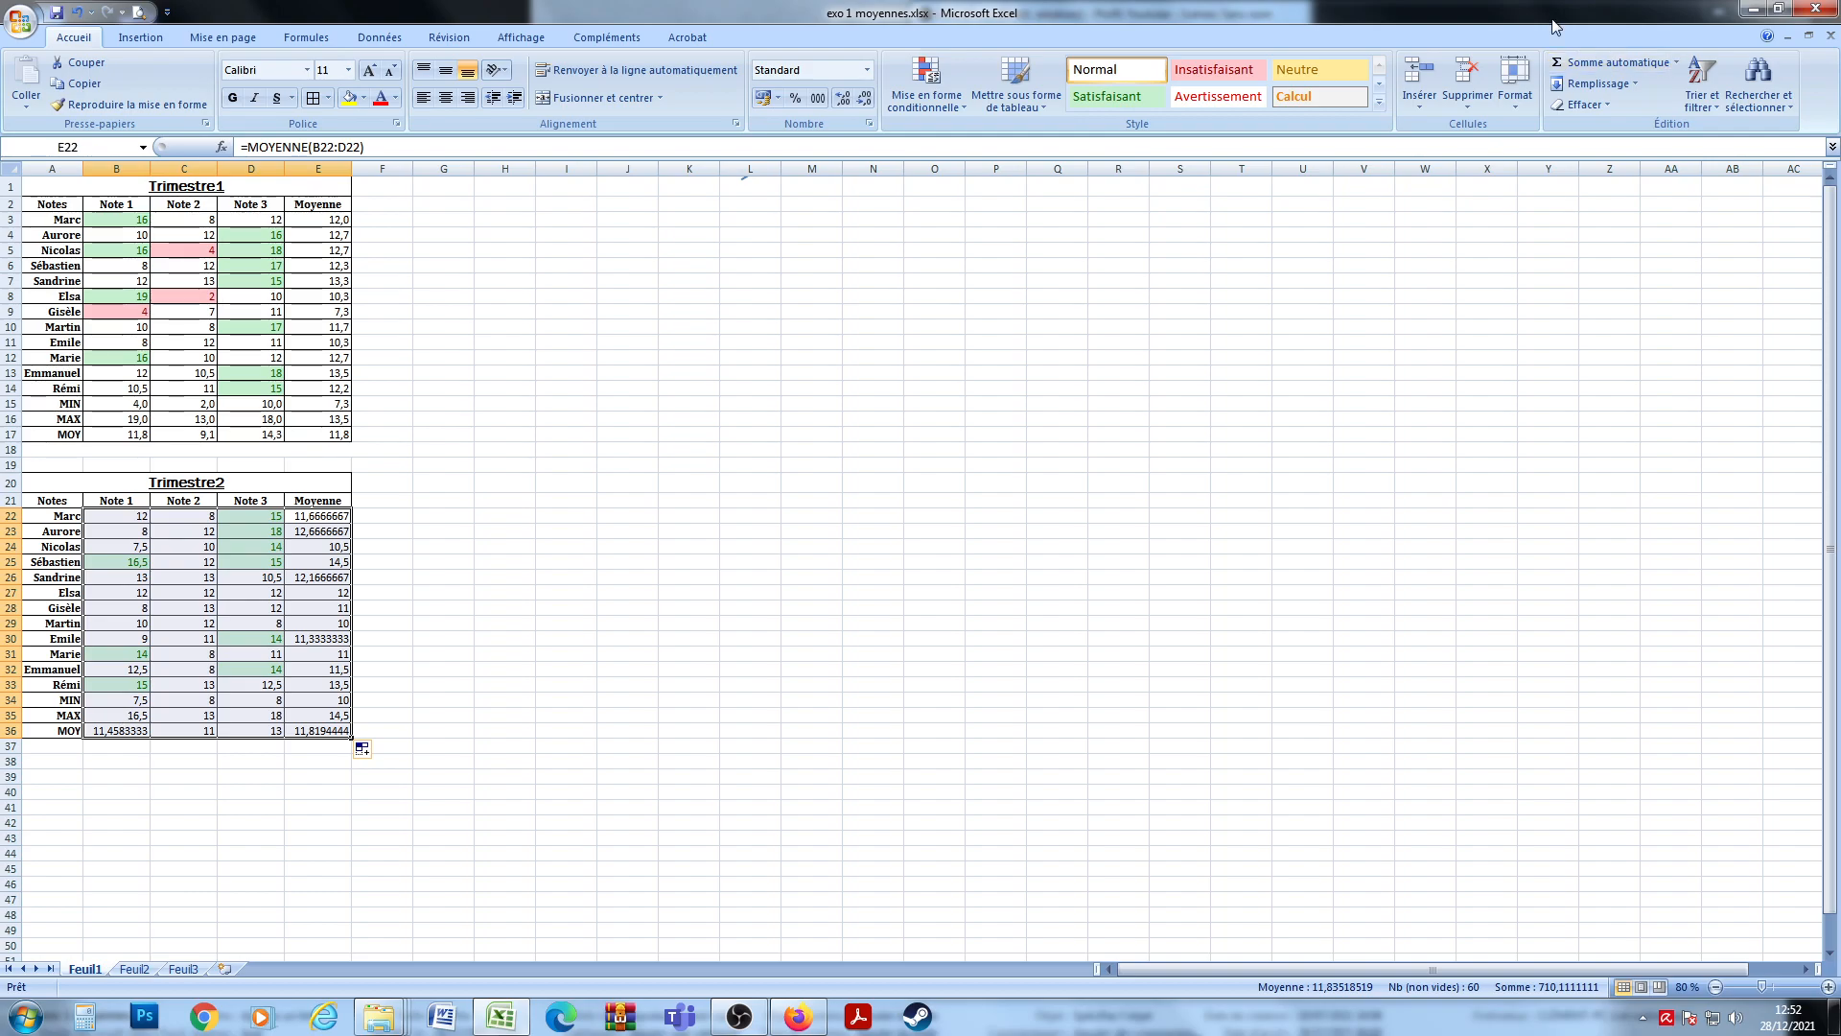
click(841, 102)
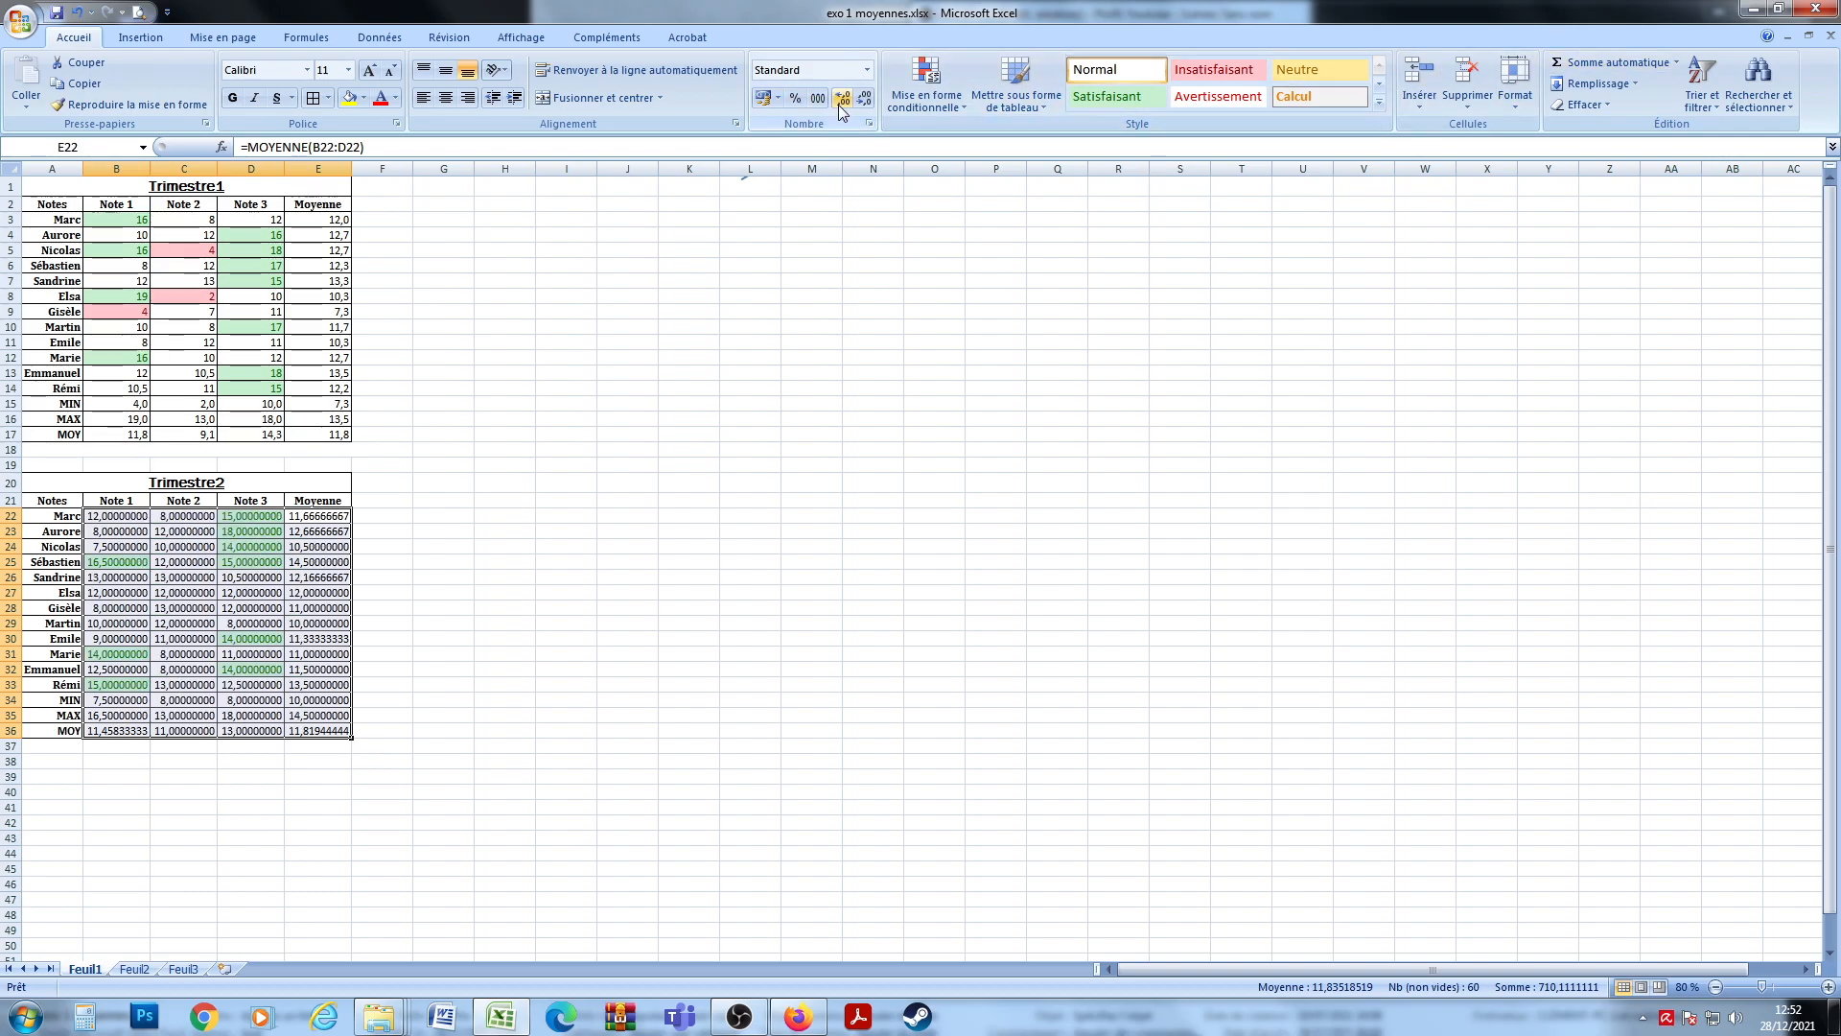
click(864, 100)
click(864, 100)
click(864, 100)
click(864, 100)
click(864, 100)
click(865, 100)
click(864, 100)
click(566, 464)
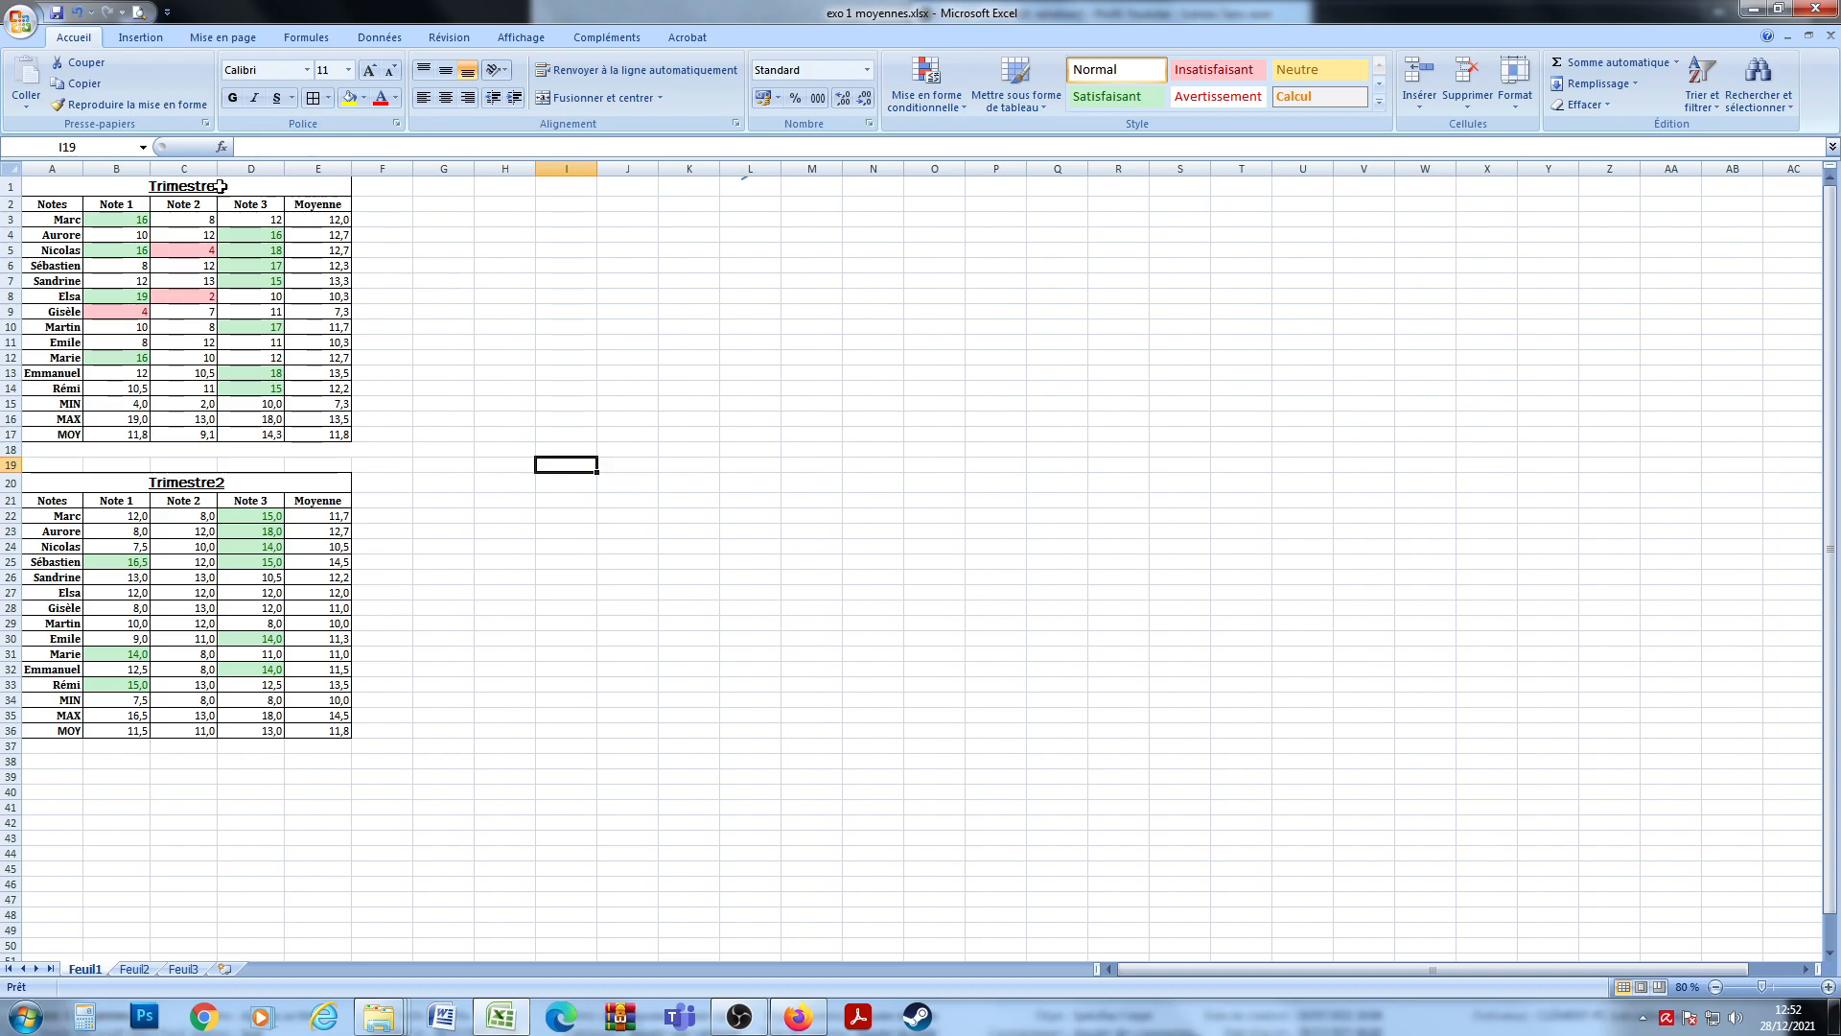
Insert a 2D clustered column chart from the Trimestre1 table in A1:E17.
drag(220, 187, 285, 422)
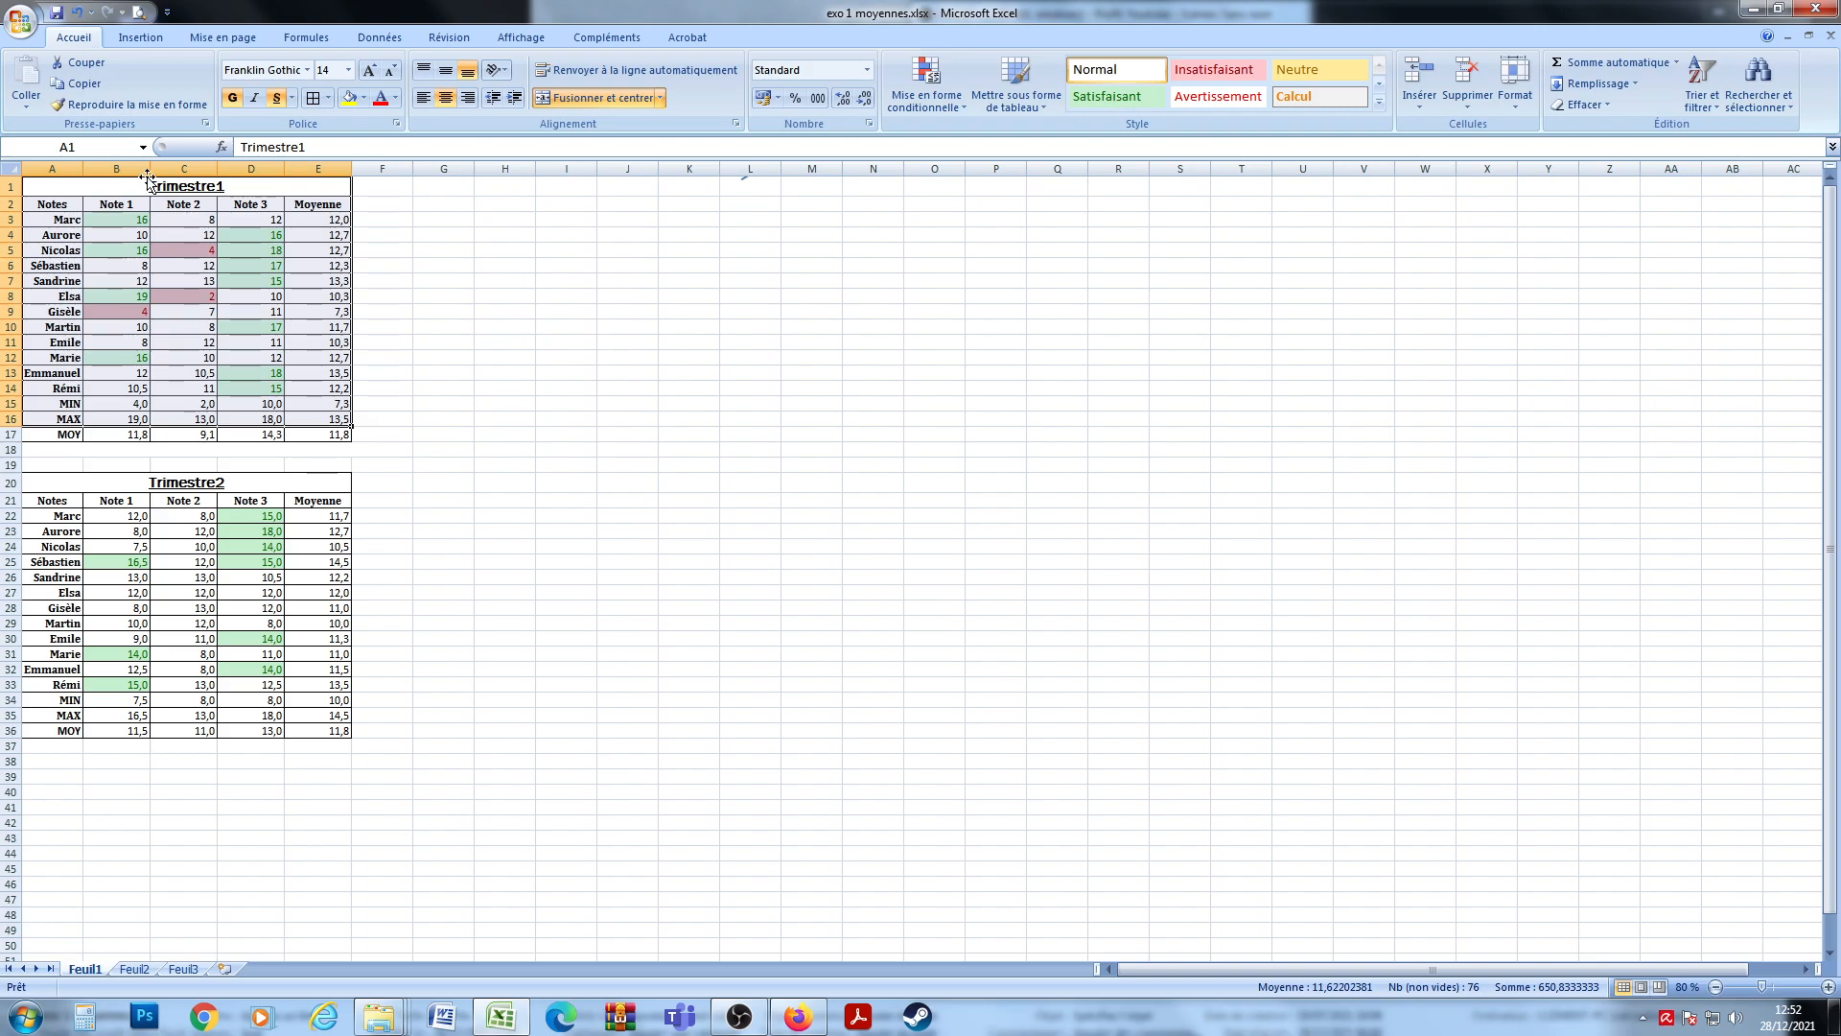
drag(324, 189, 353, 434)
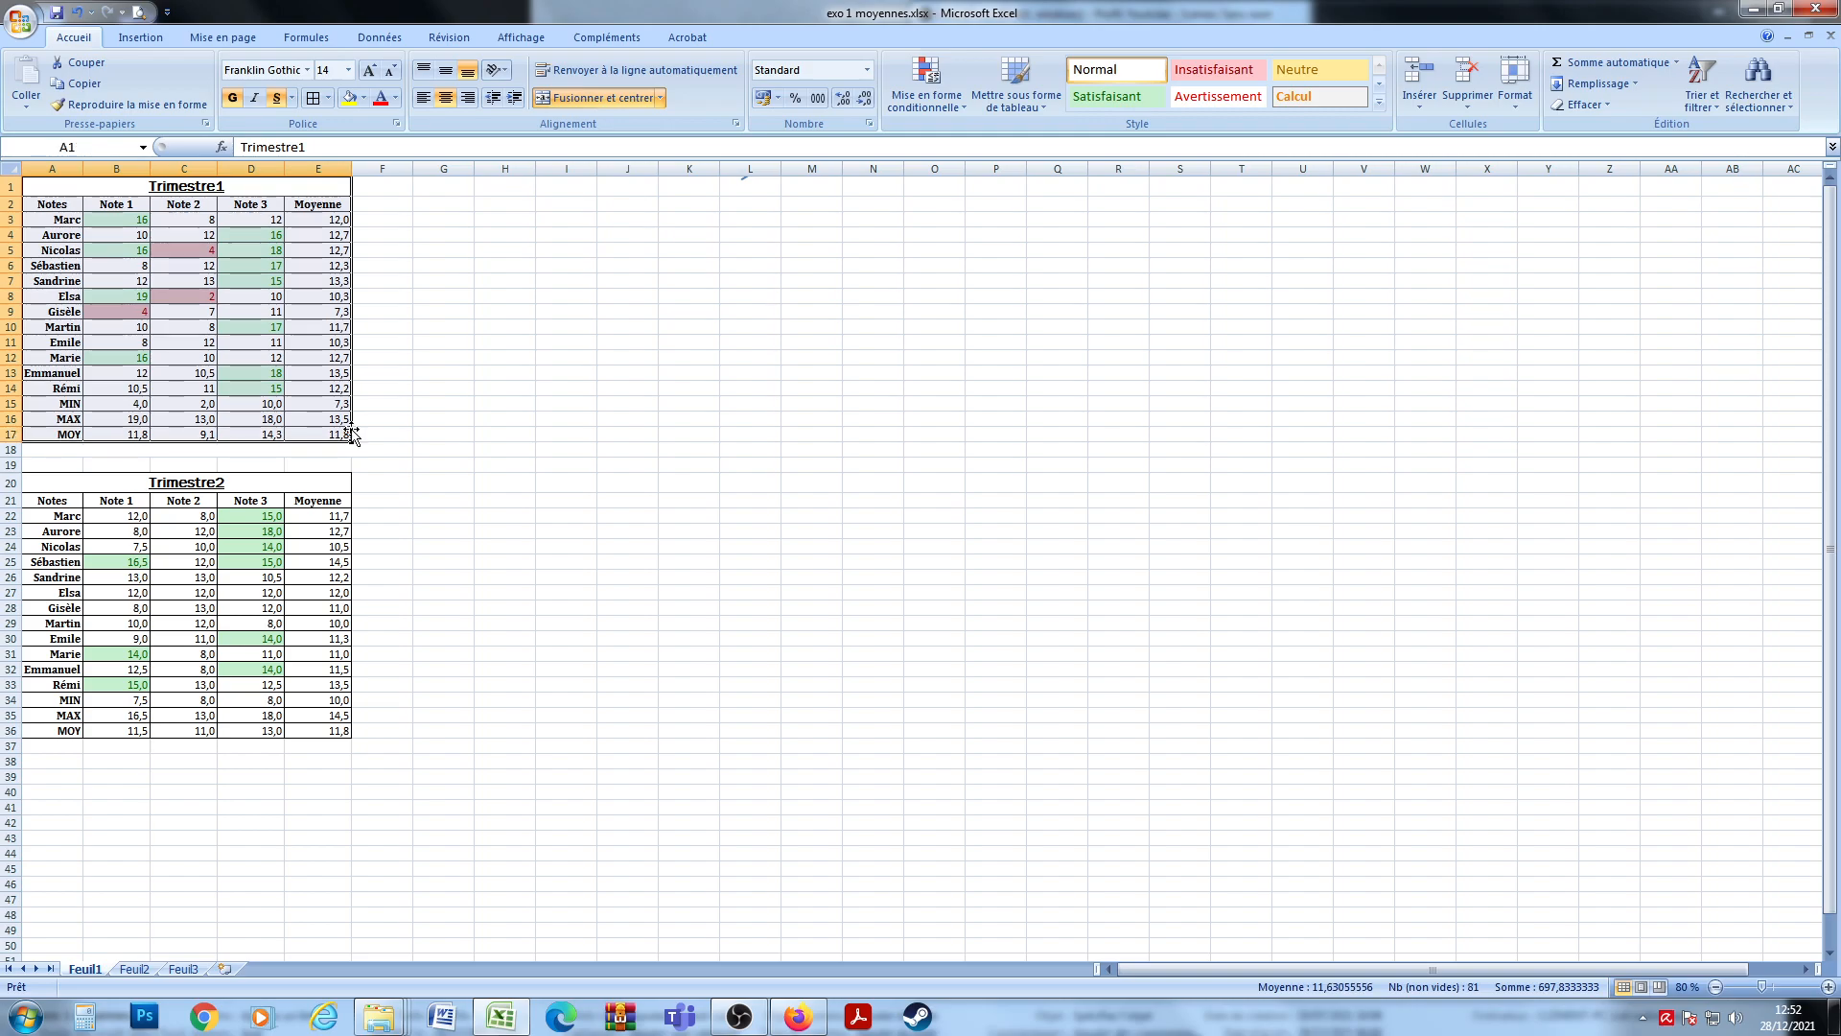
click(136, 39)
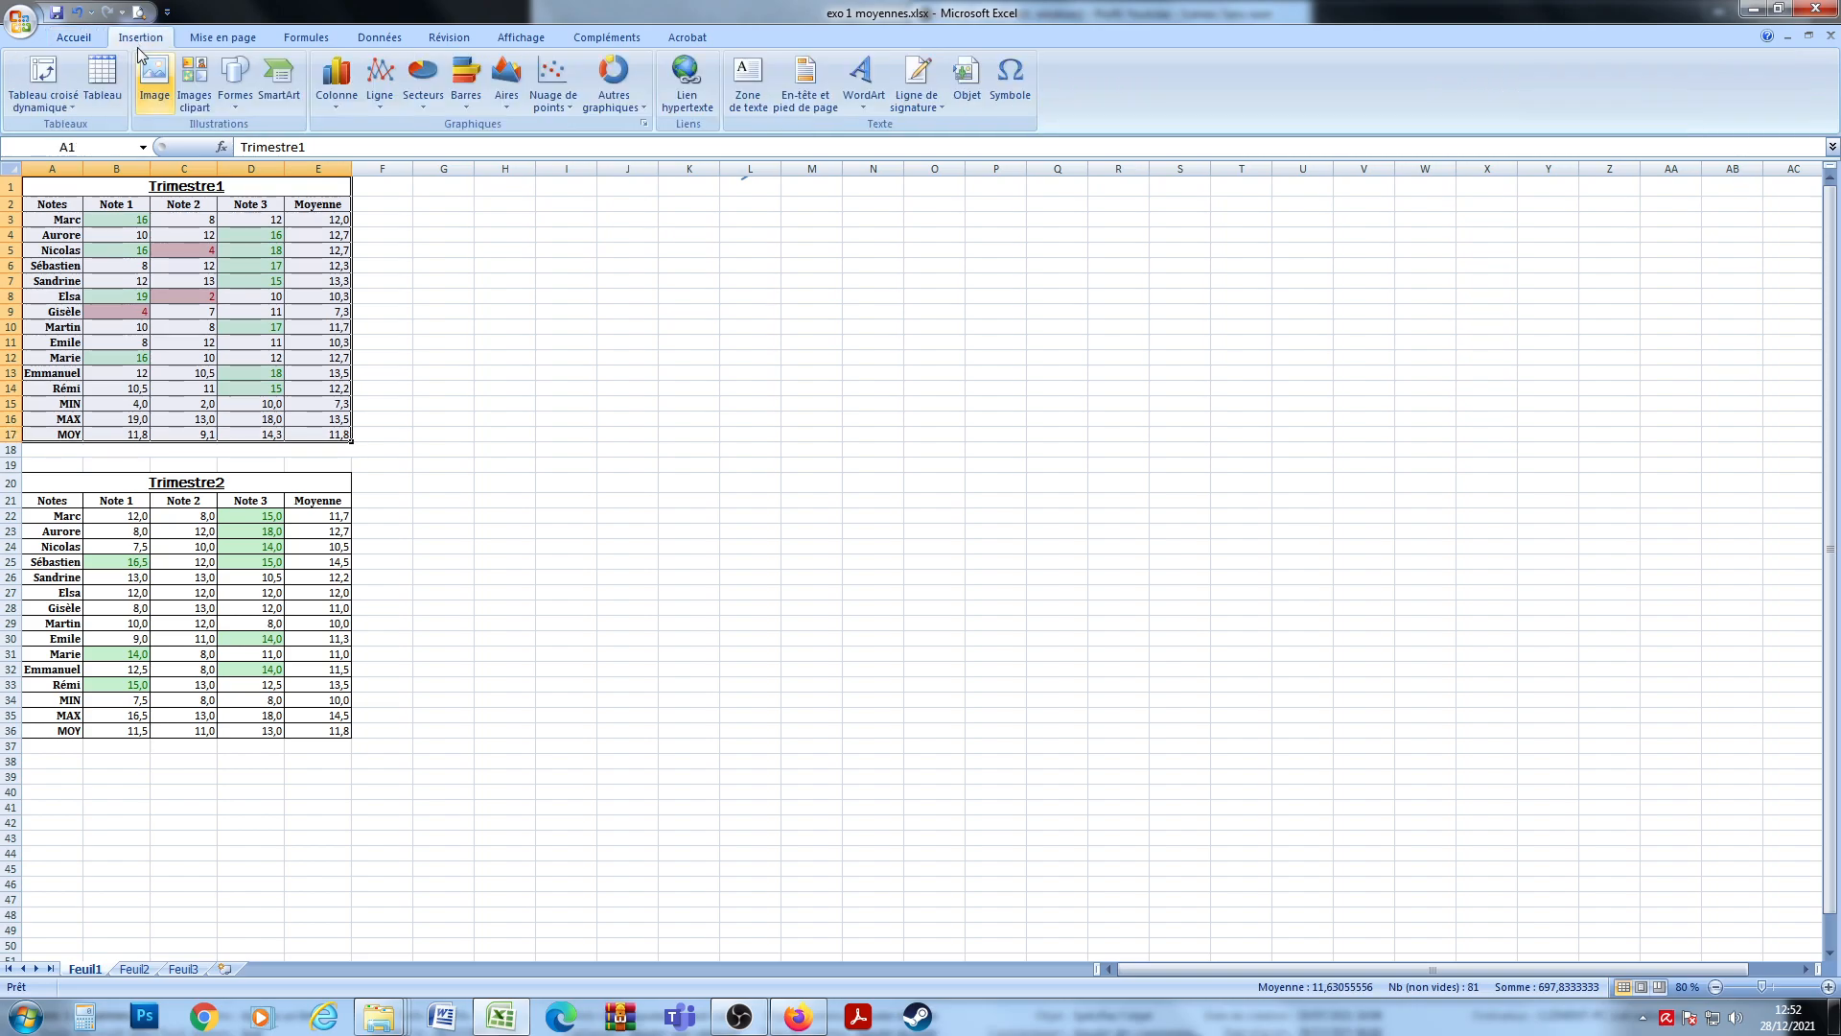
click(336, 82)
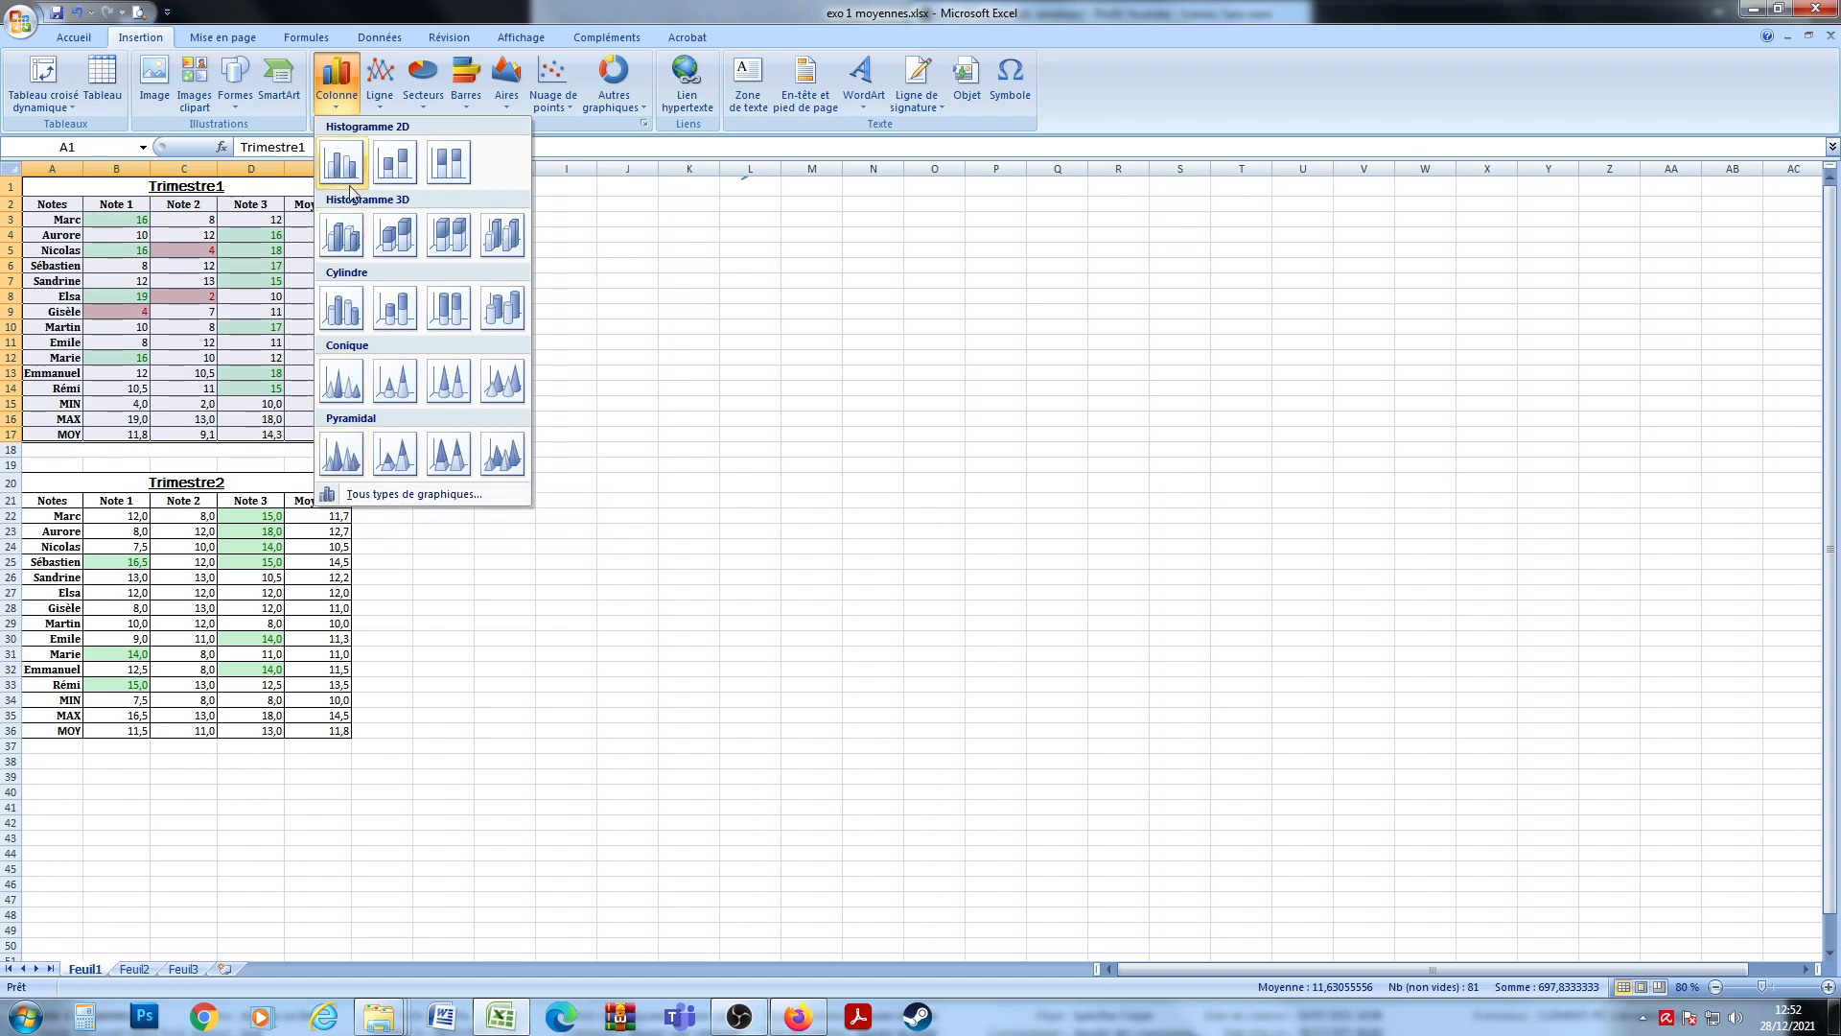
click(336, 159)
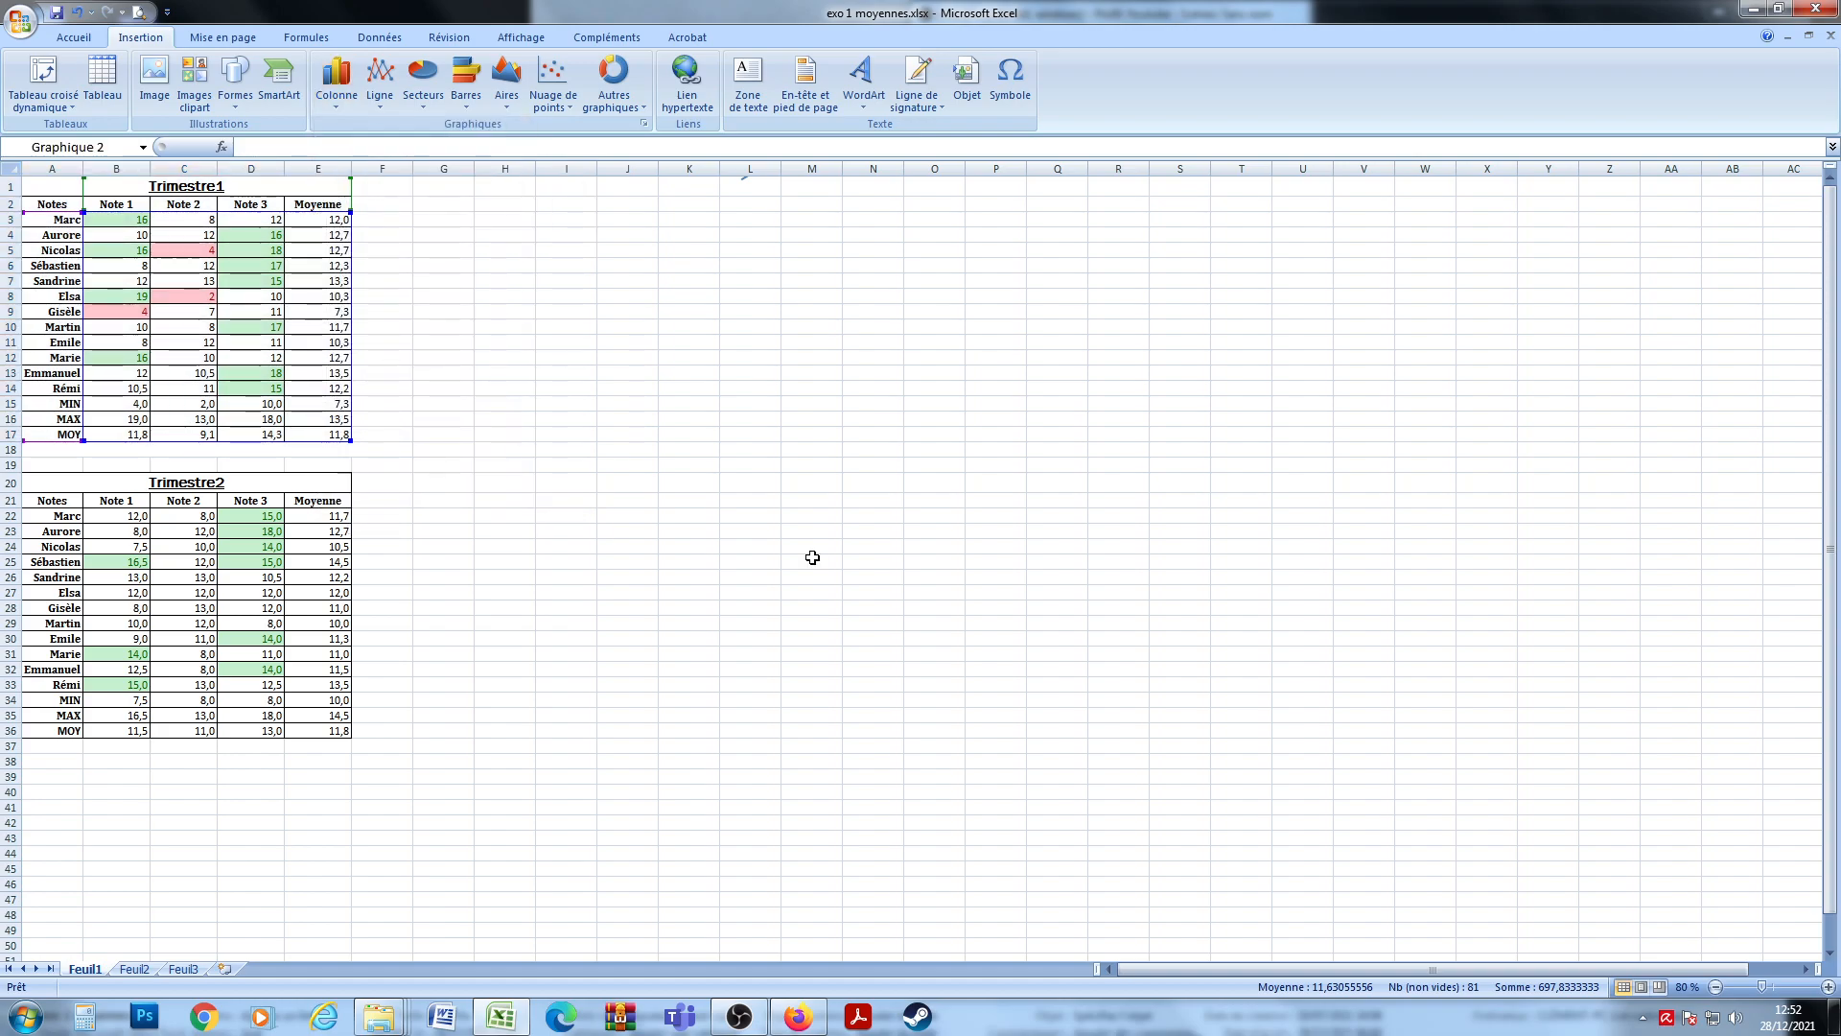
Move the chart beside the Trimestre1 table and enlarge it to span about columns G to O, down to row 17.
drag(892, 466, 565, 163)
drag(745, 494, 458, 222)
click(721, 466)
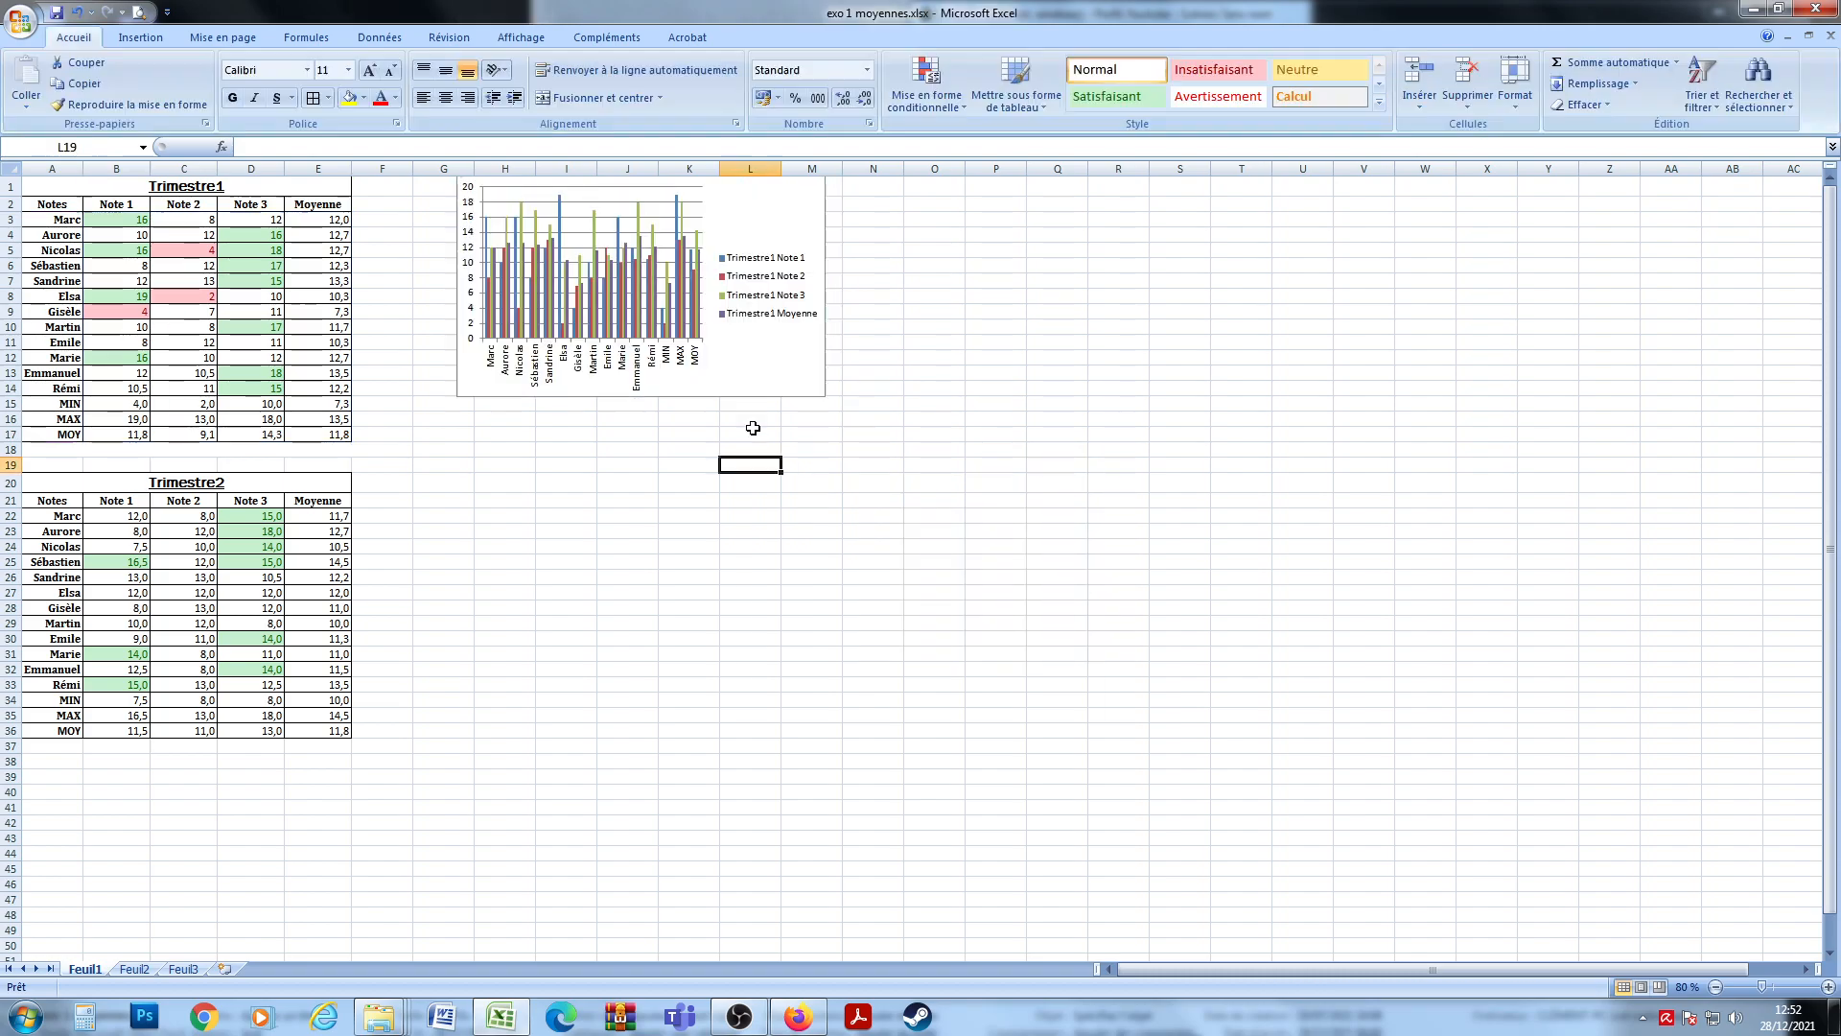
click(680, 379)
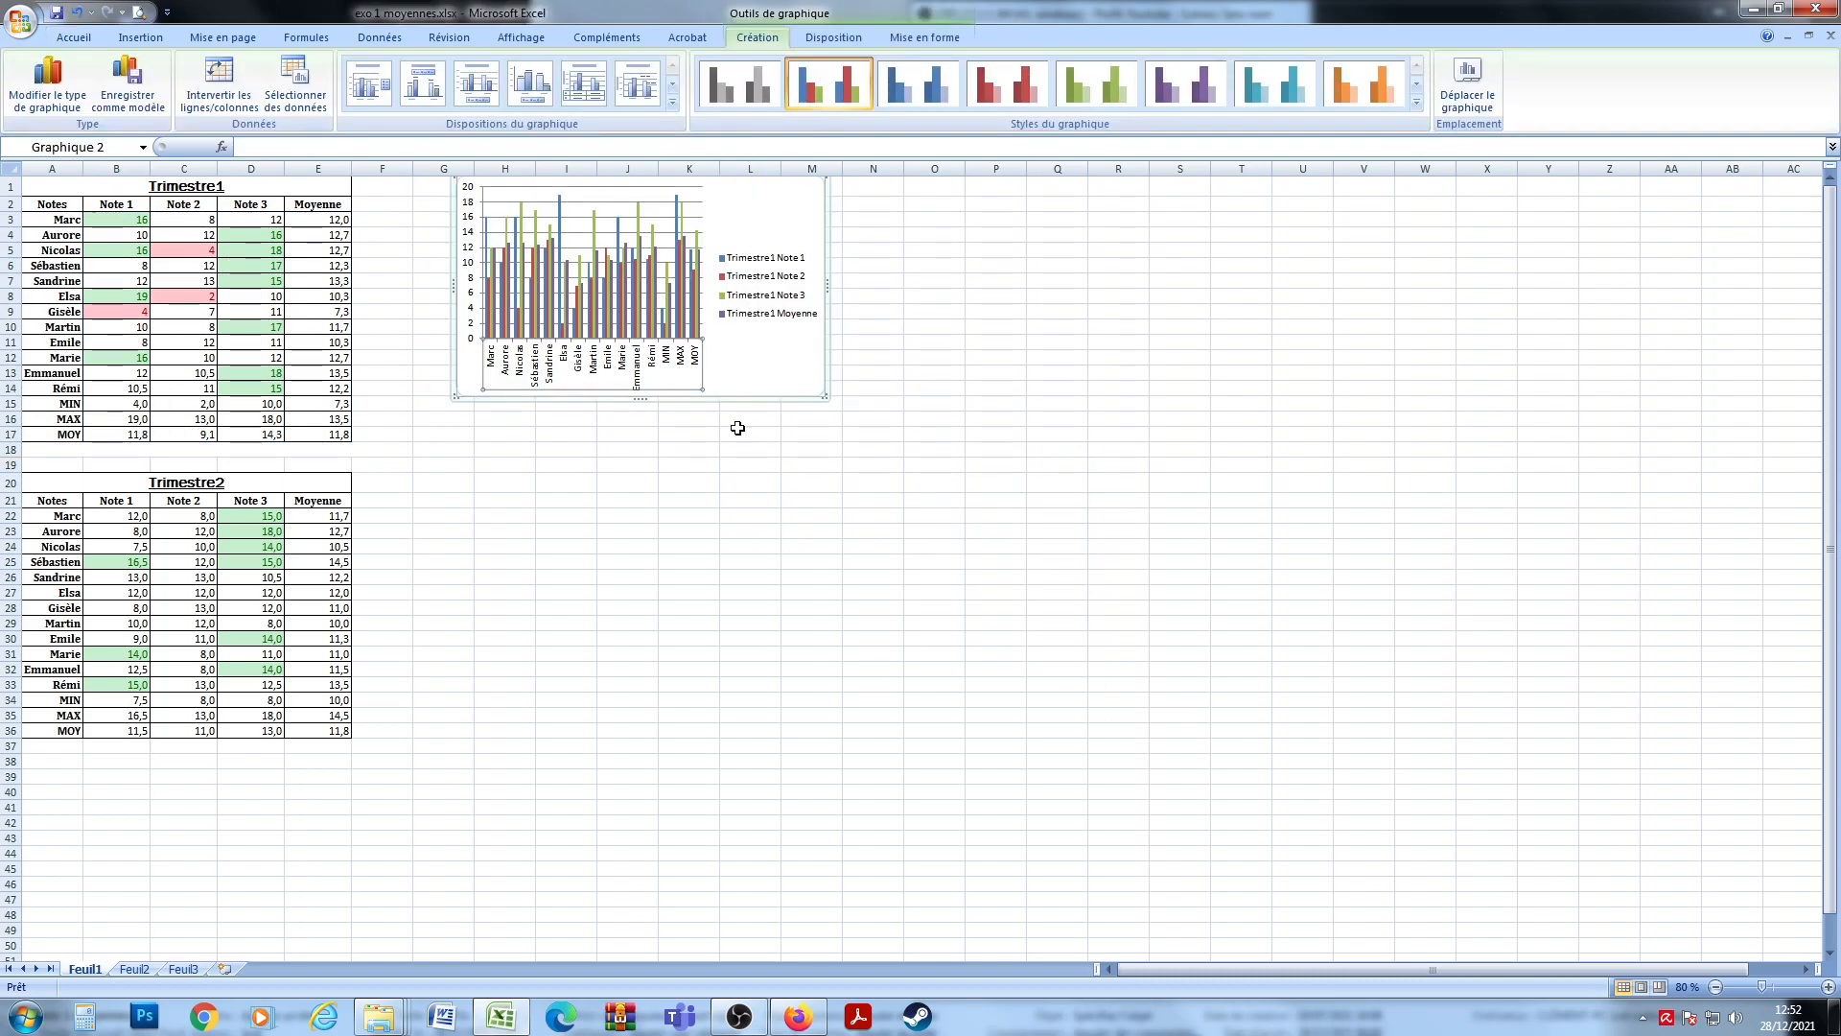
drag(826, 393, 932, 439)
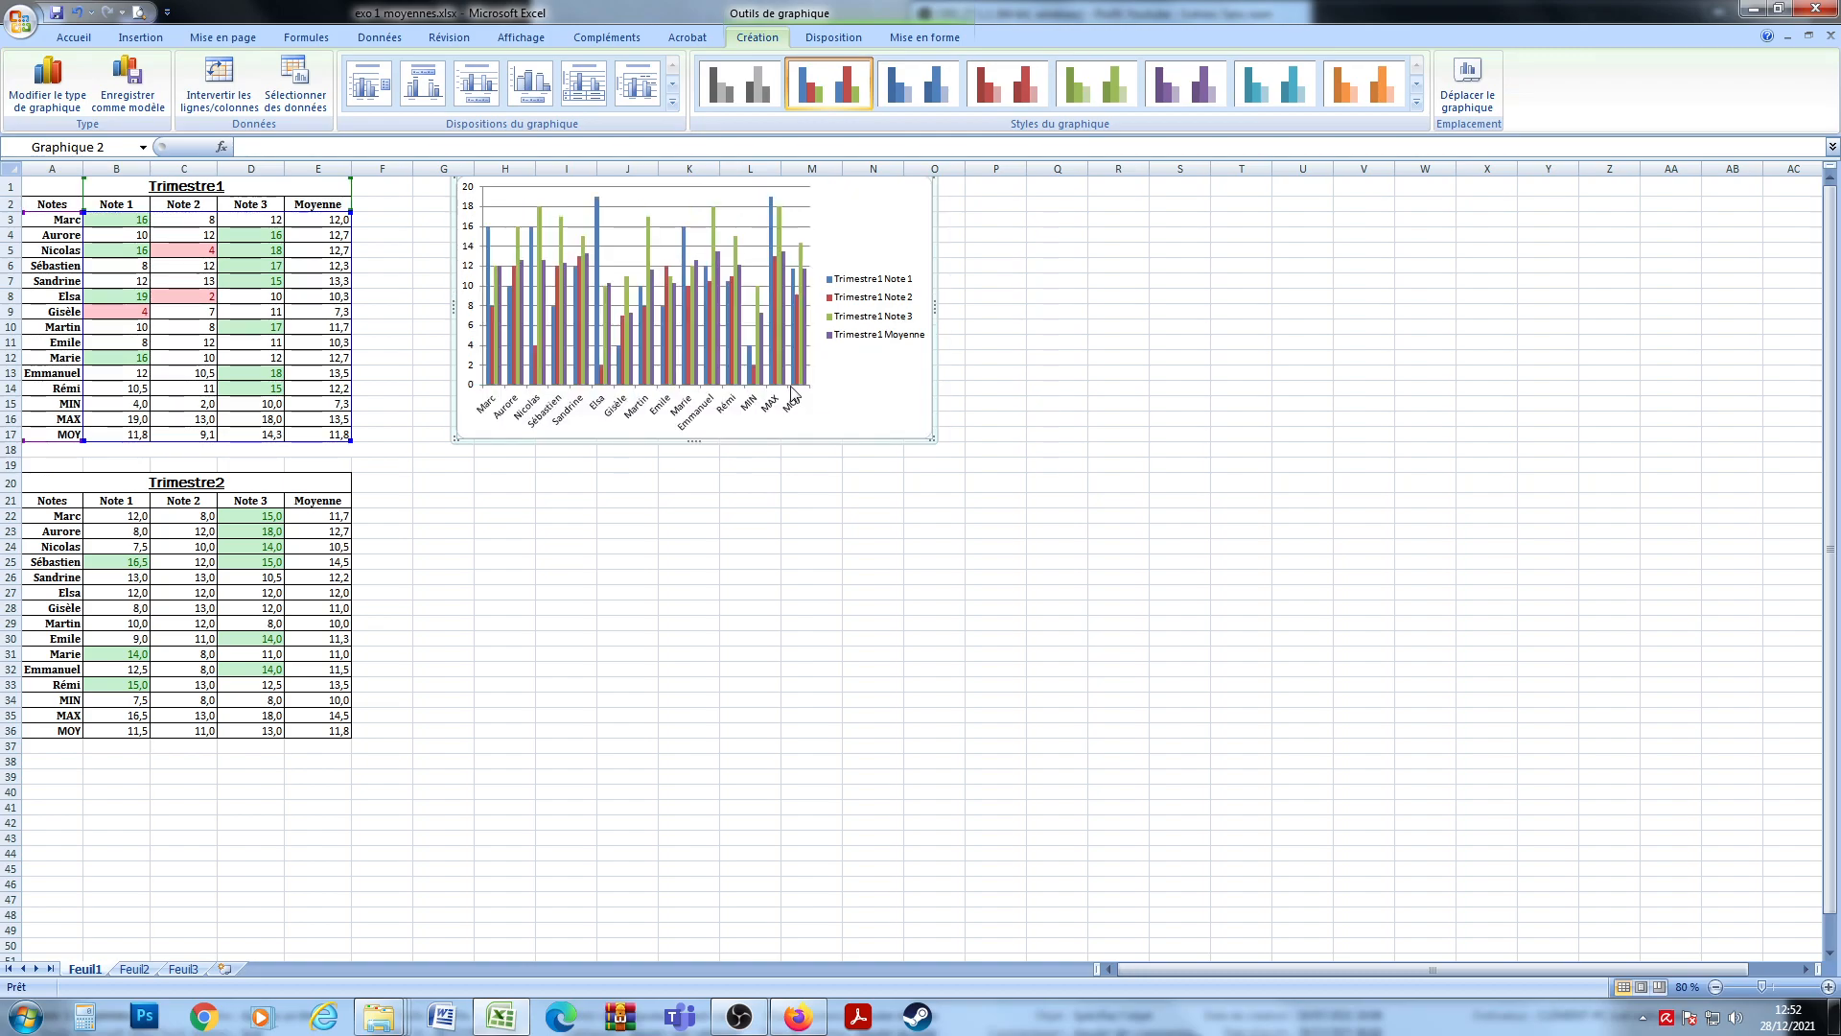
Remove the Moyenne series from the chart and shrink its data range to B3:D14, leaving out the MIN, MAX and MOY rows.
click(807, 350)
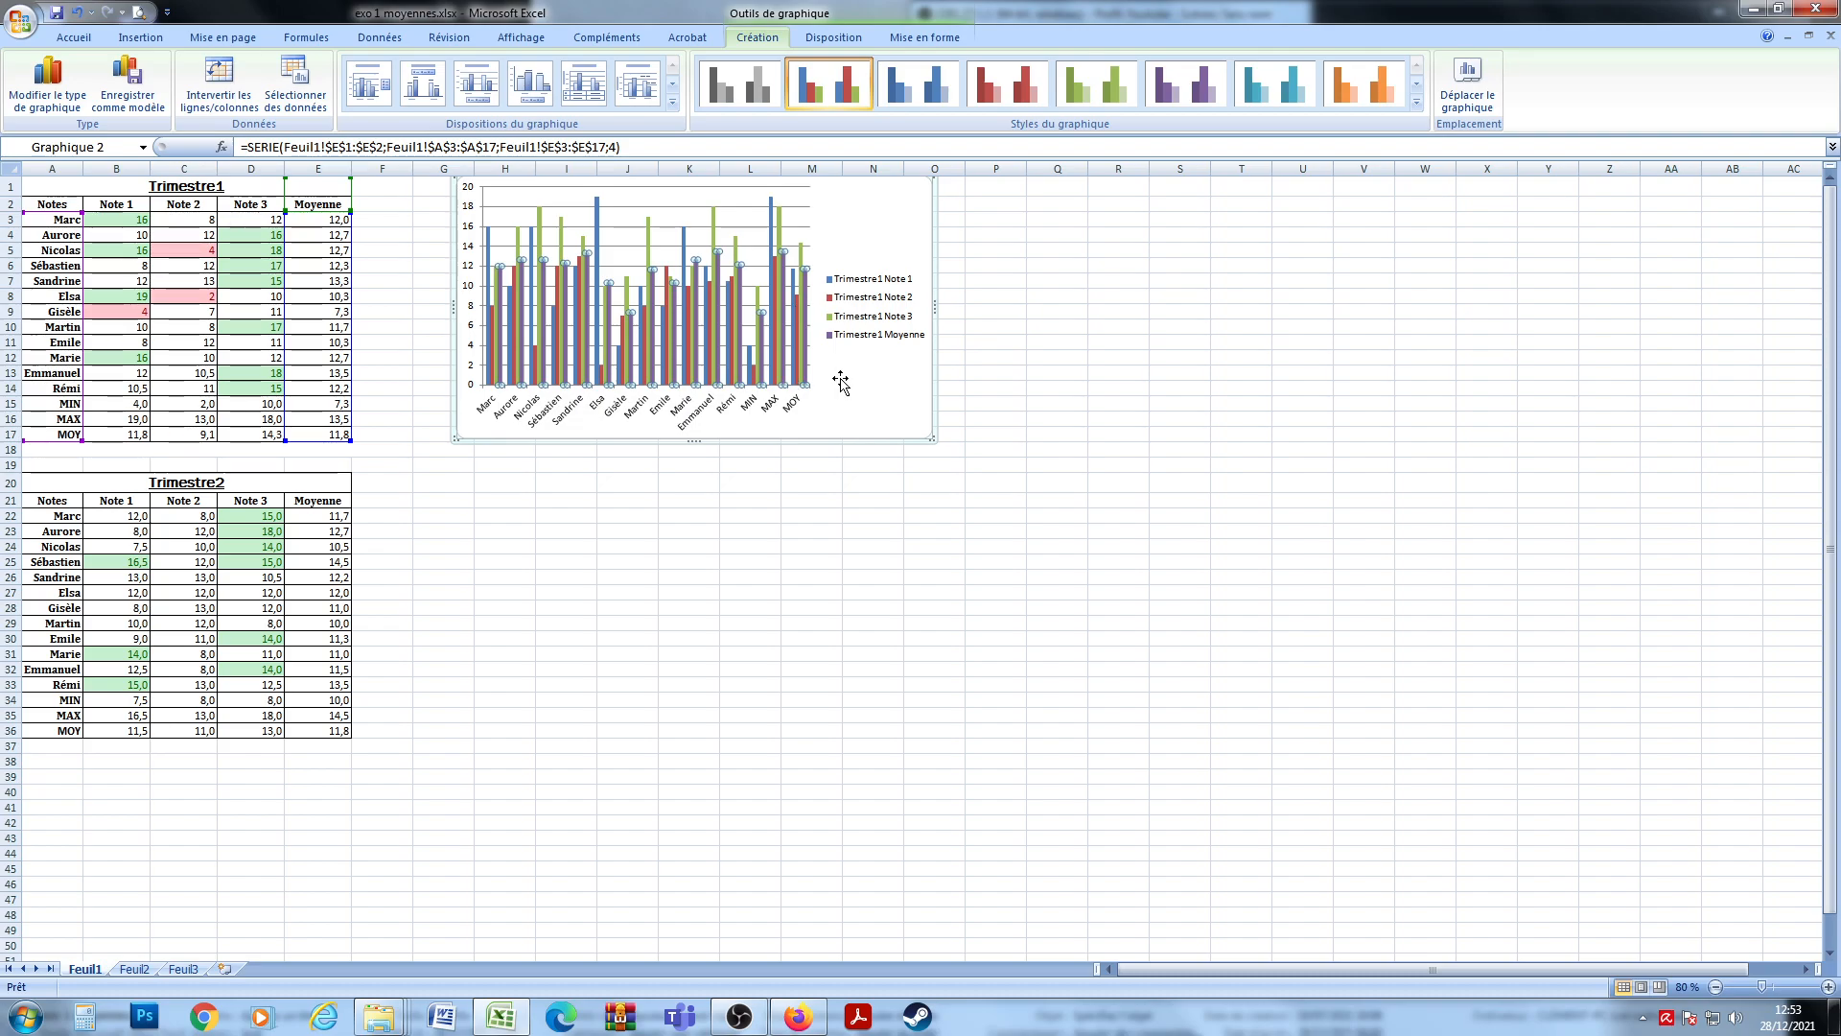
key(Delete)
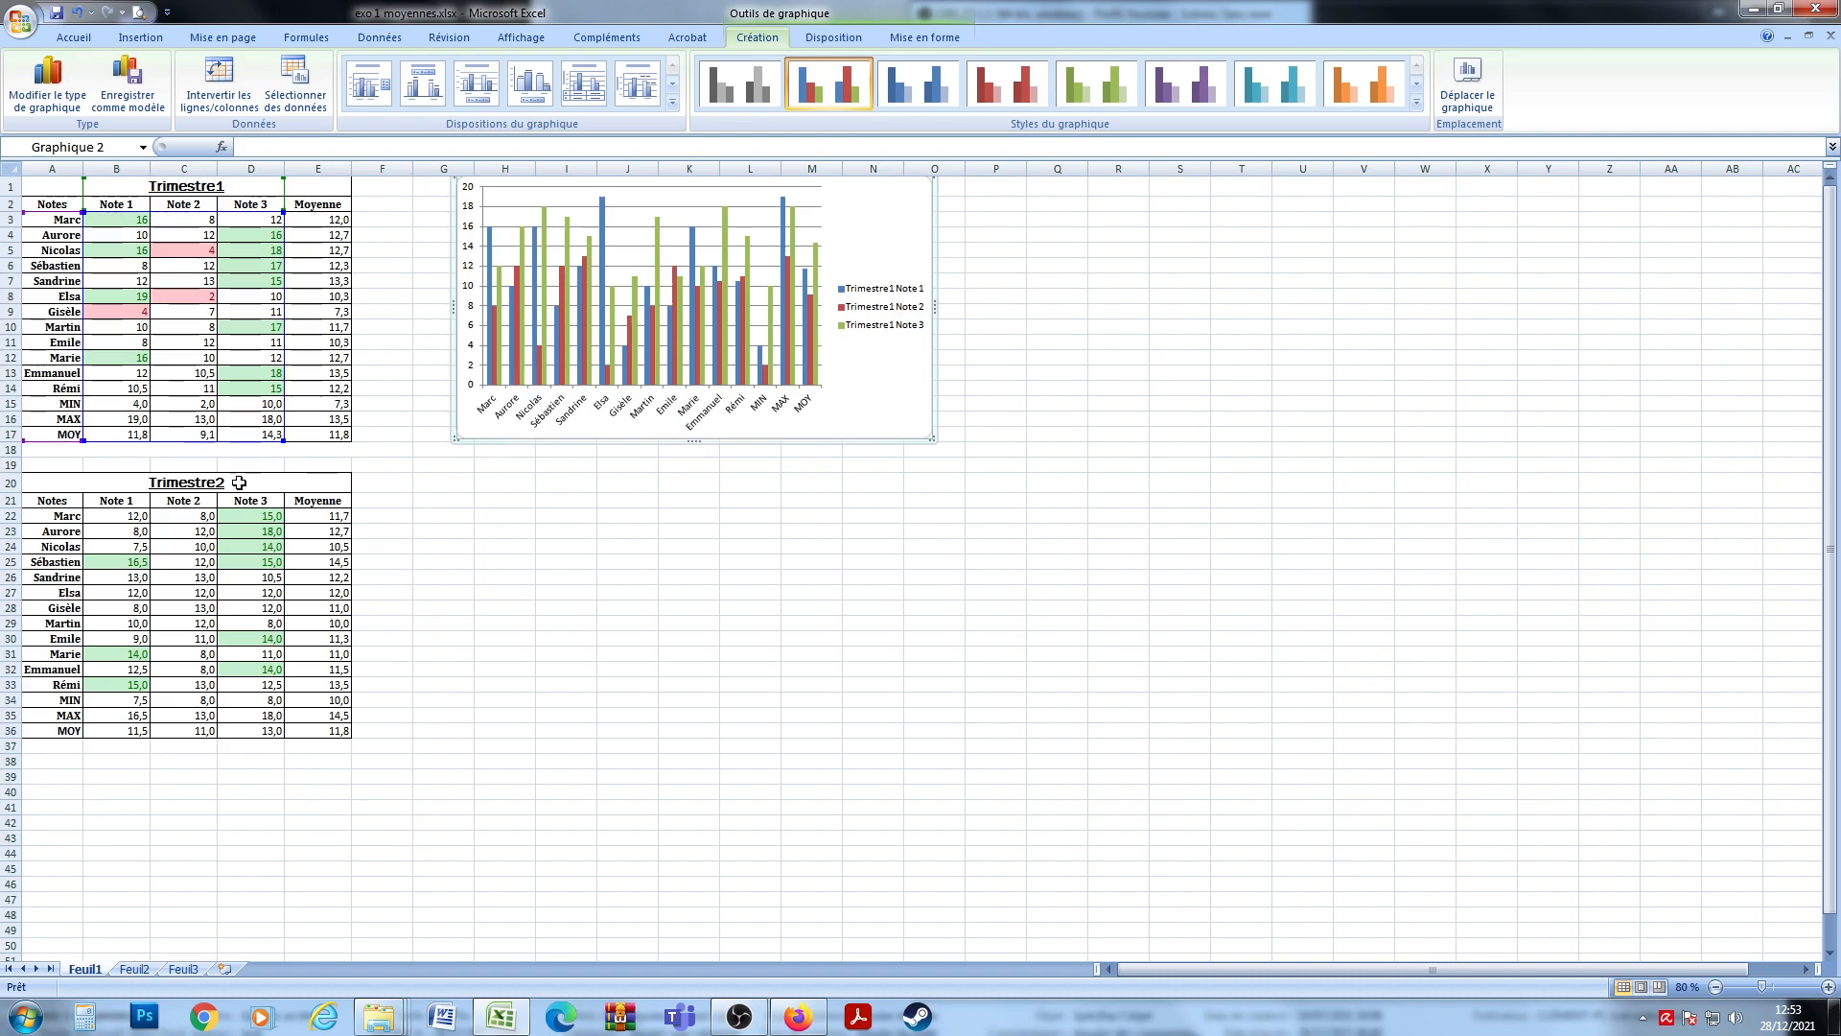
drag(283, 439, 282, 395)
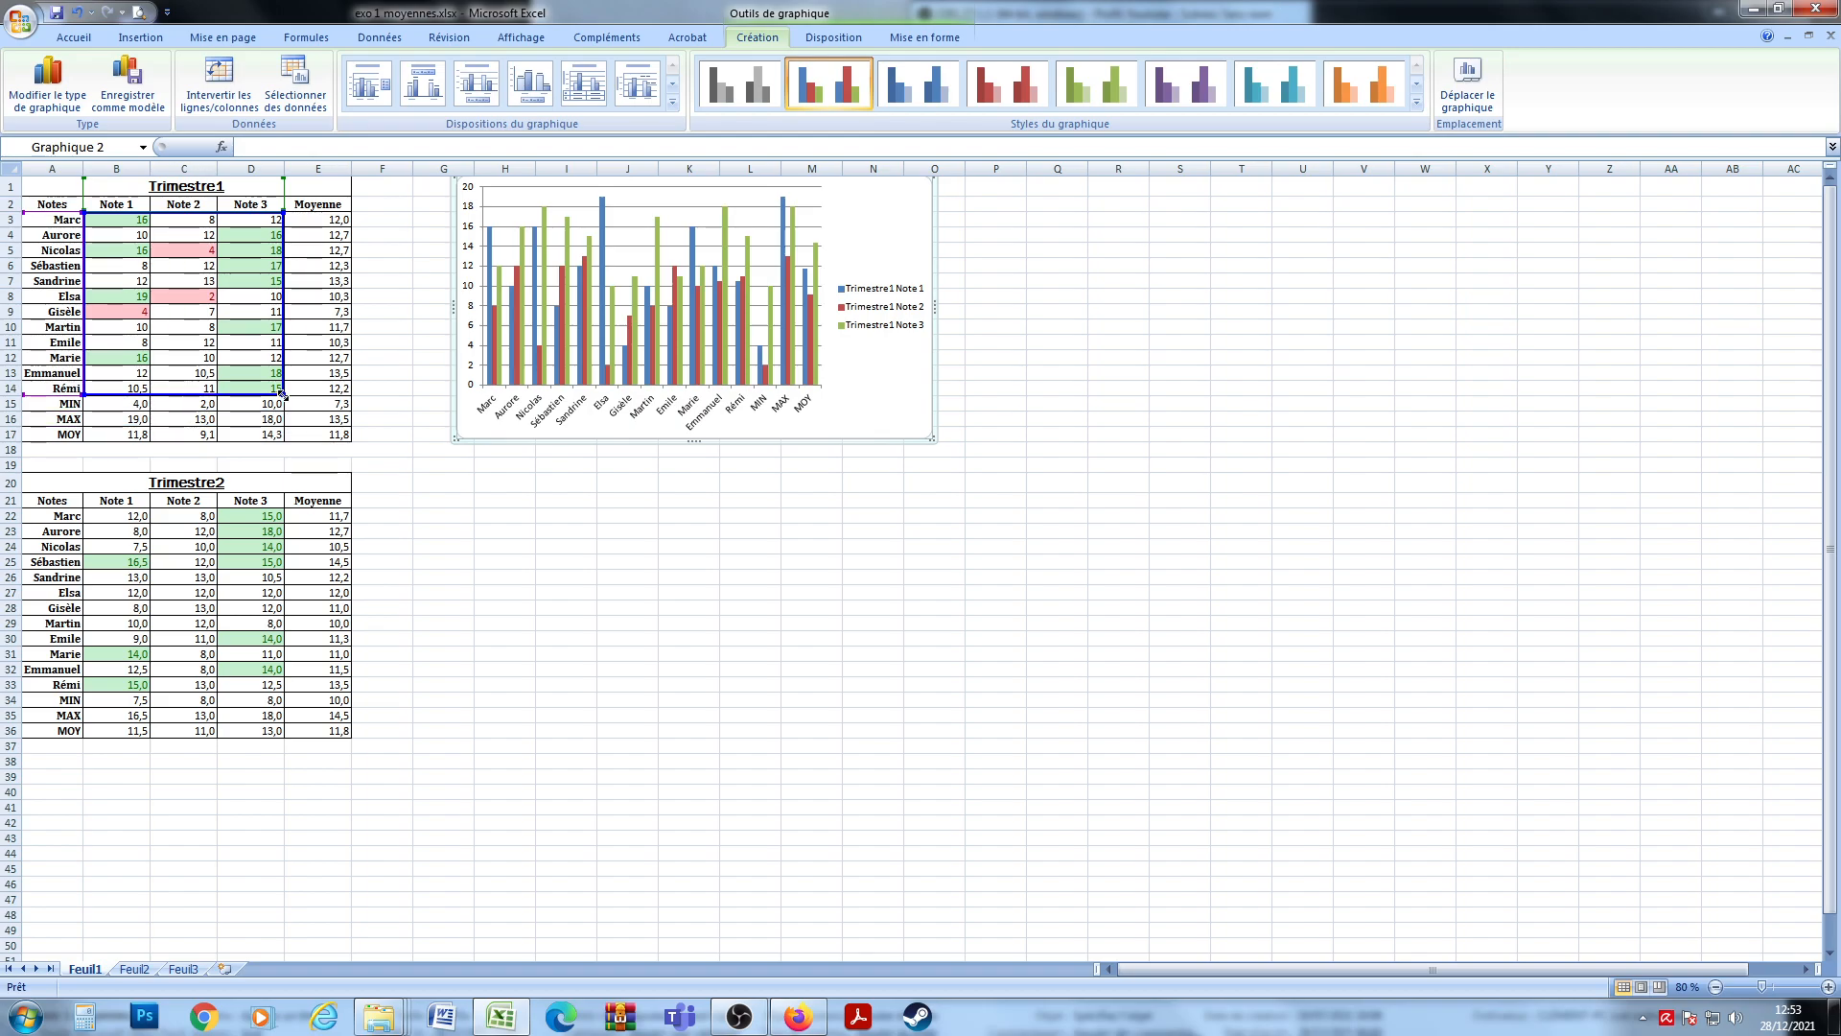
drag(282, 395, 282, 395)
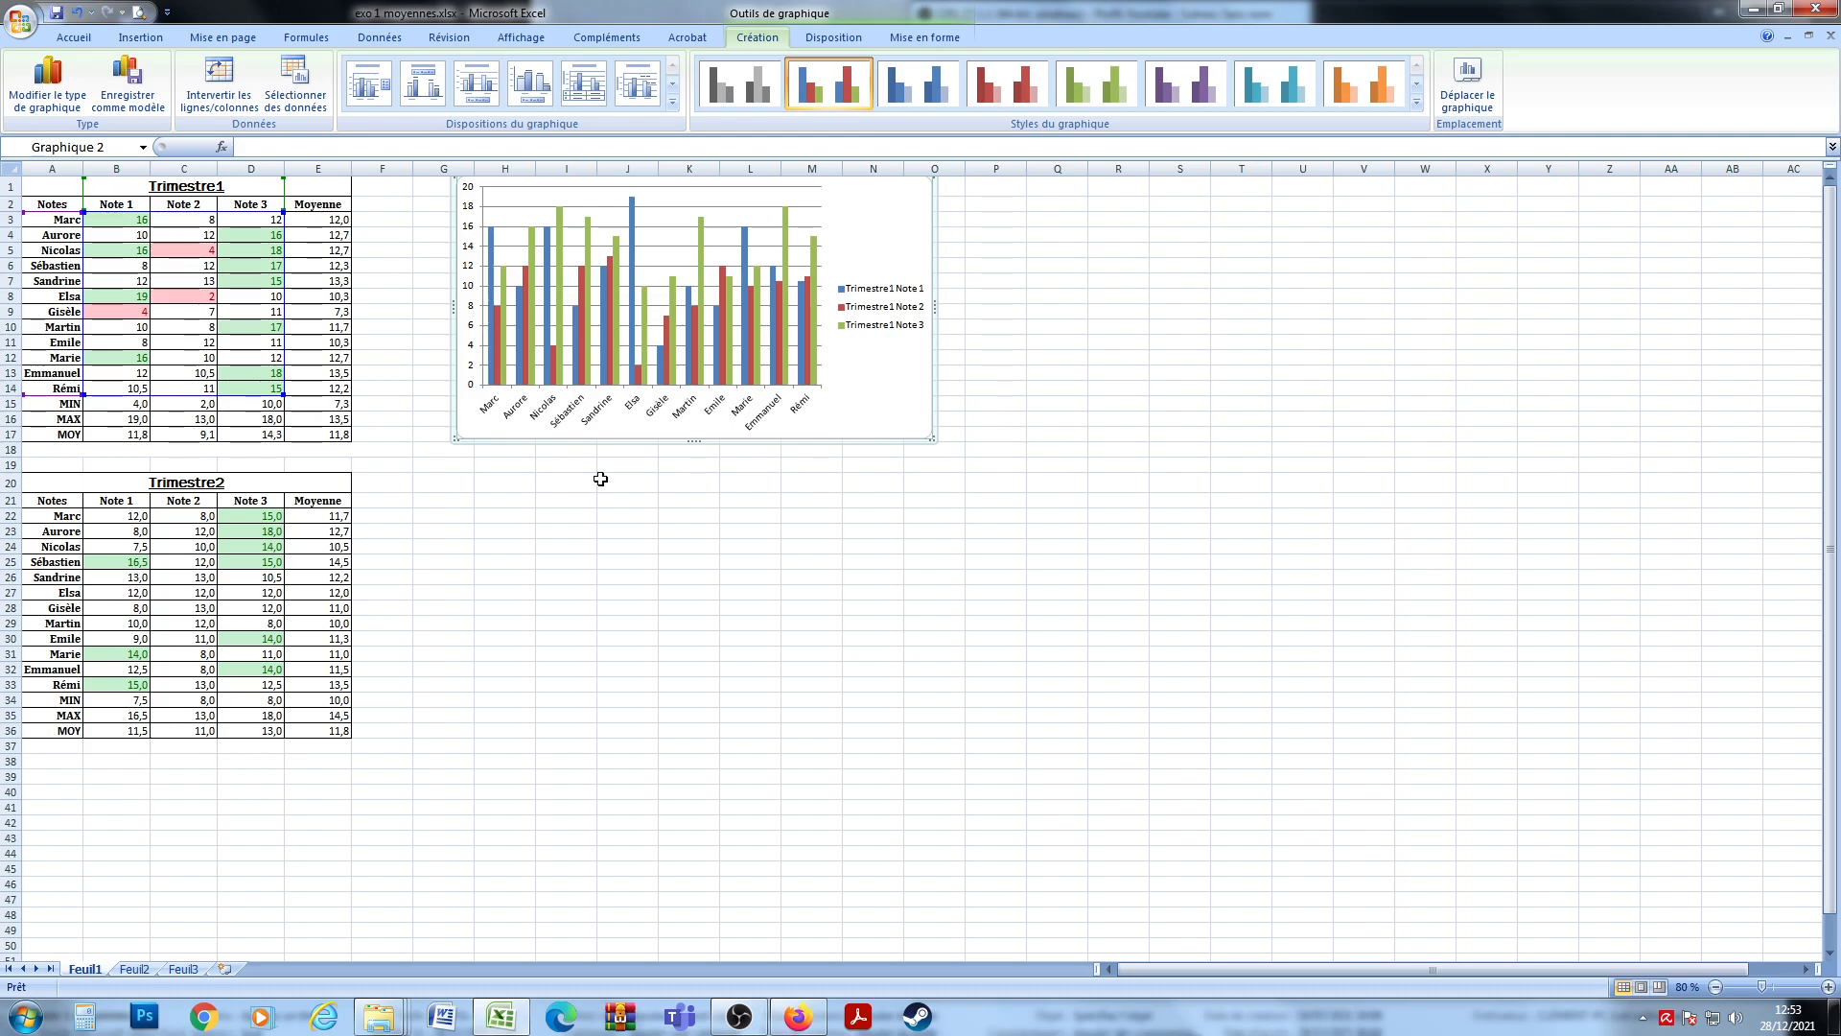
Add data labels to the Note 1, Note 3 and Note 2 series of the Trimestre1 chart.
right_click(632, 245)
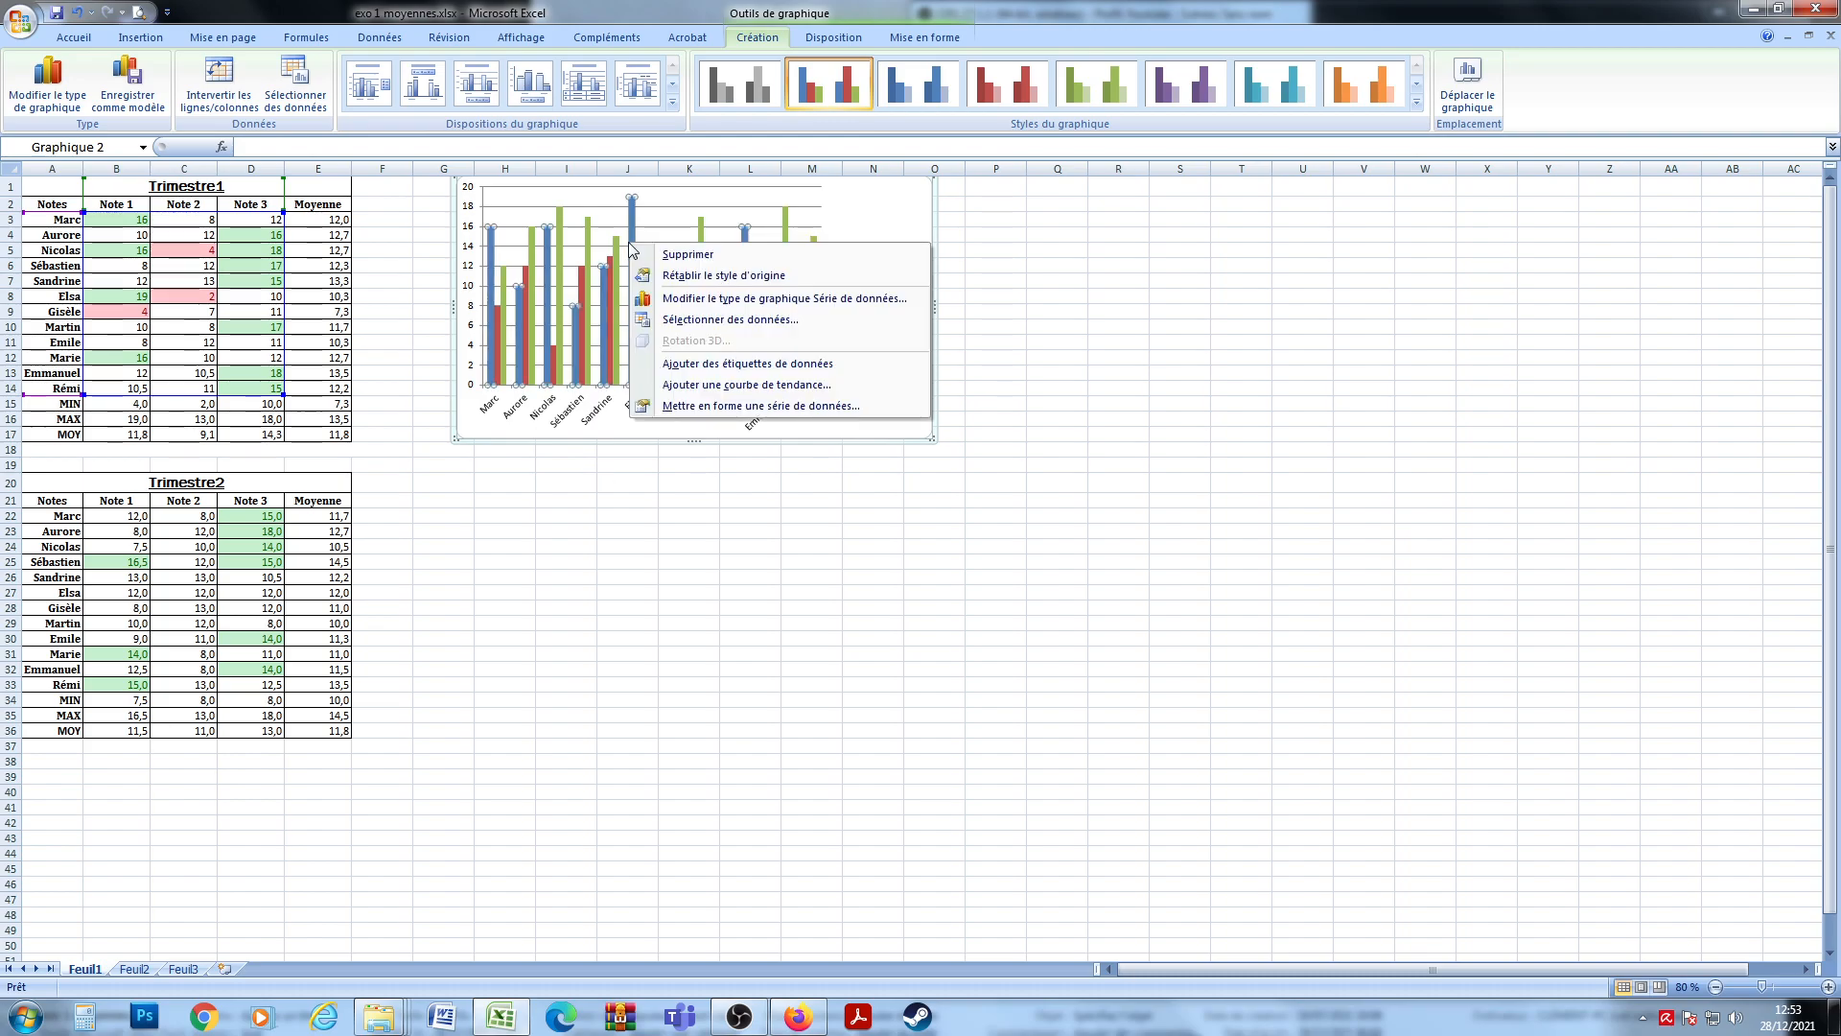
click(747, 363)
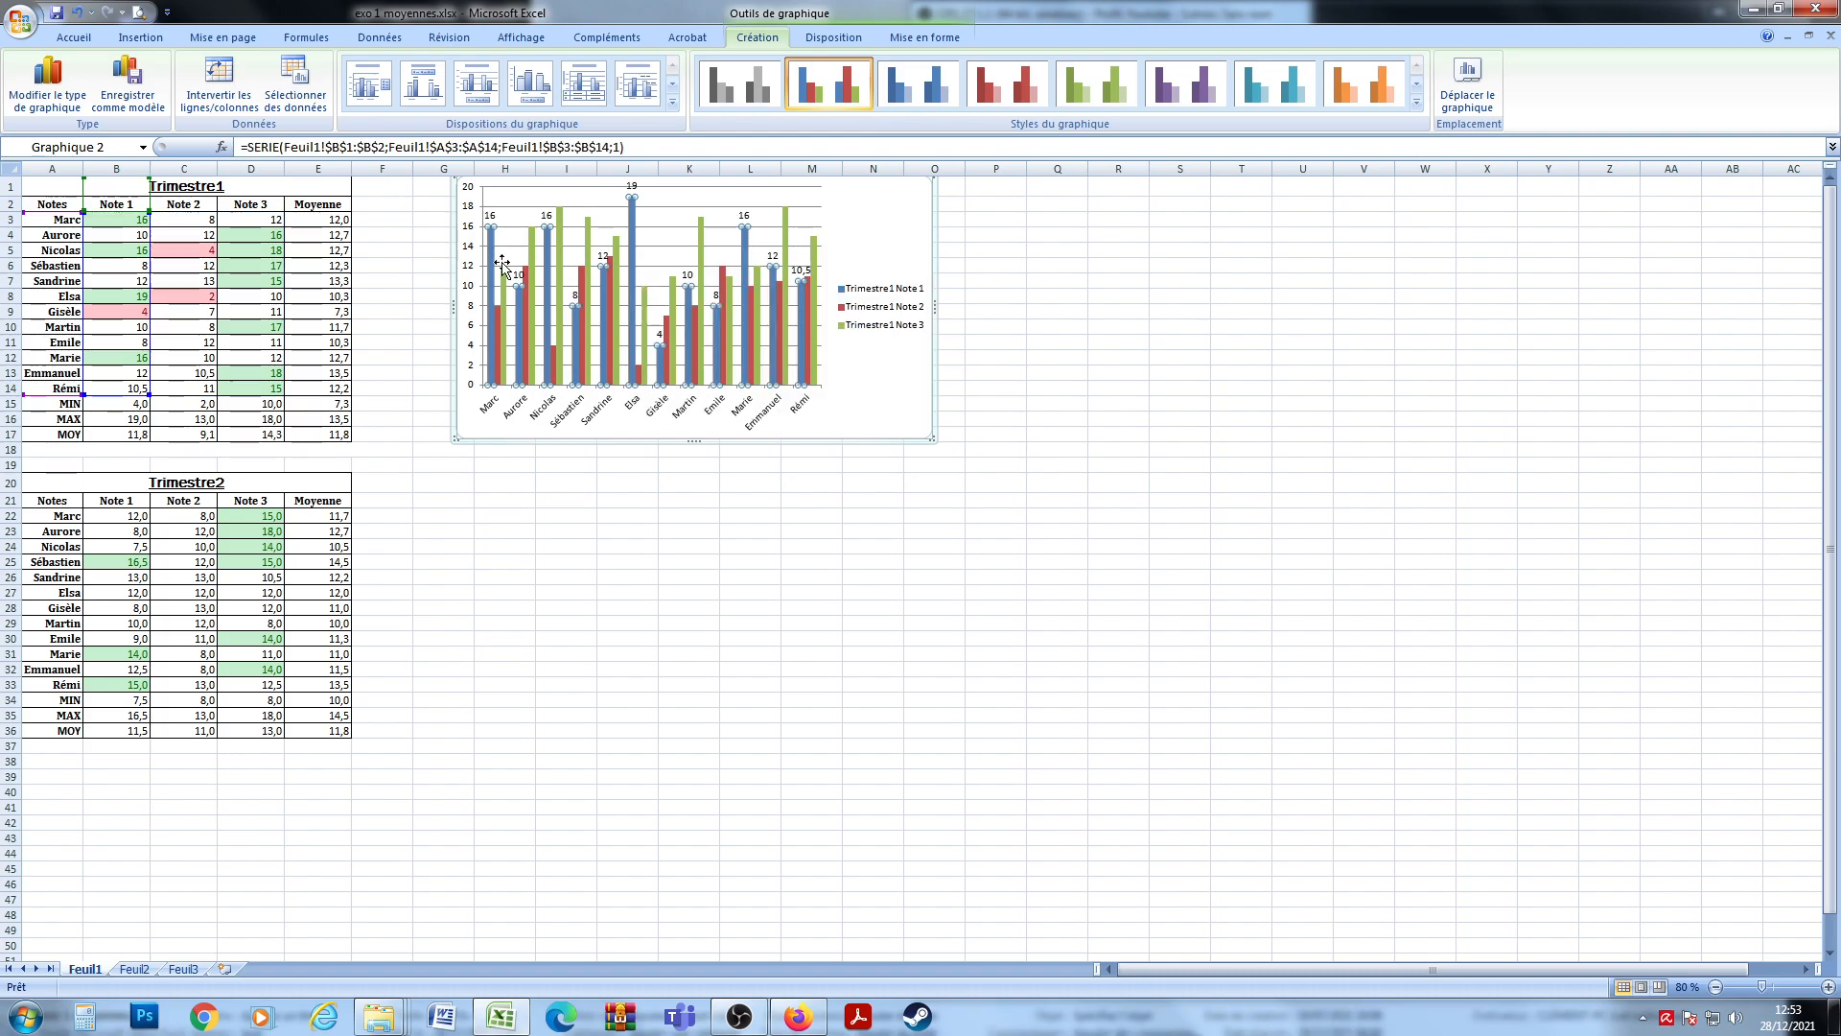
right_click(504, 274)
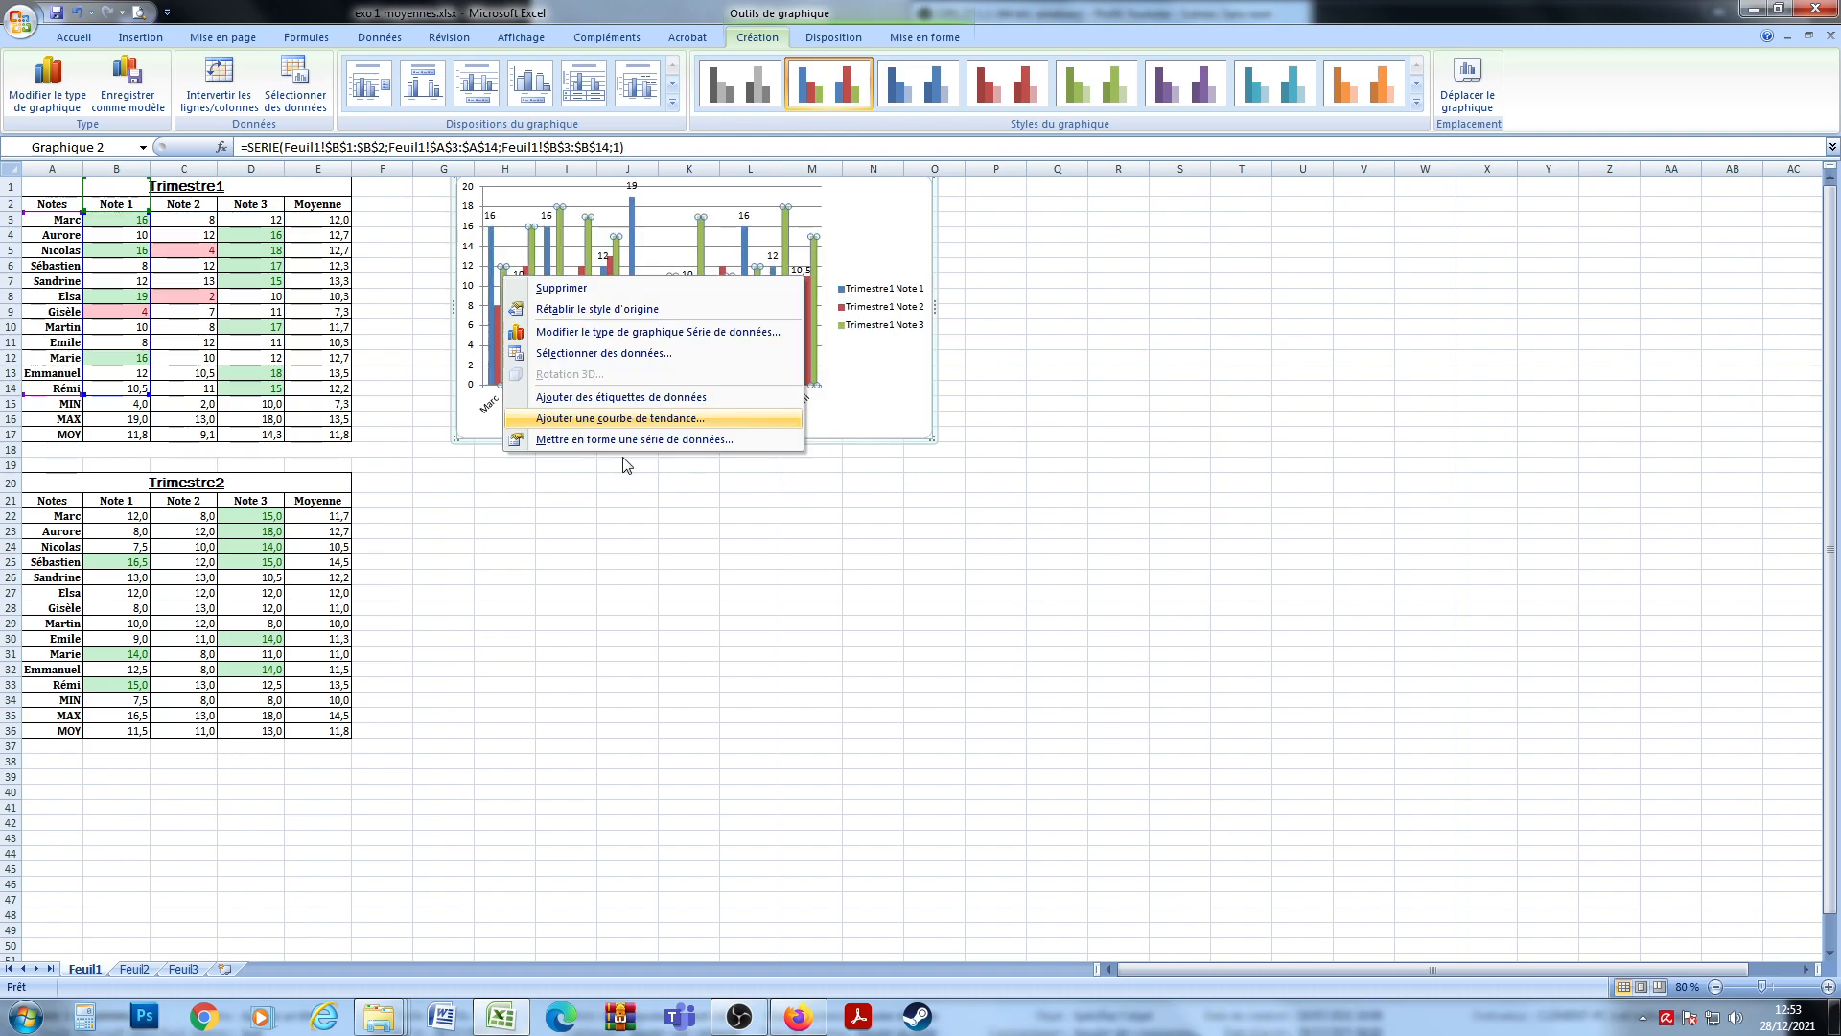
click(613, 397)
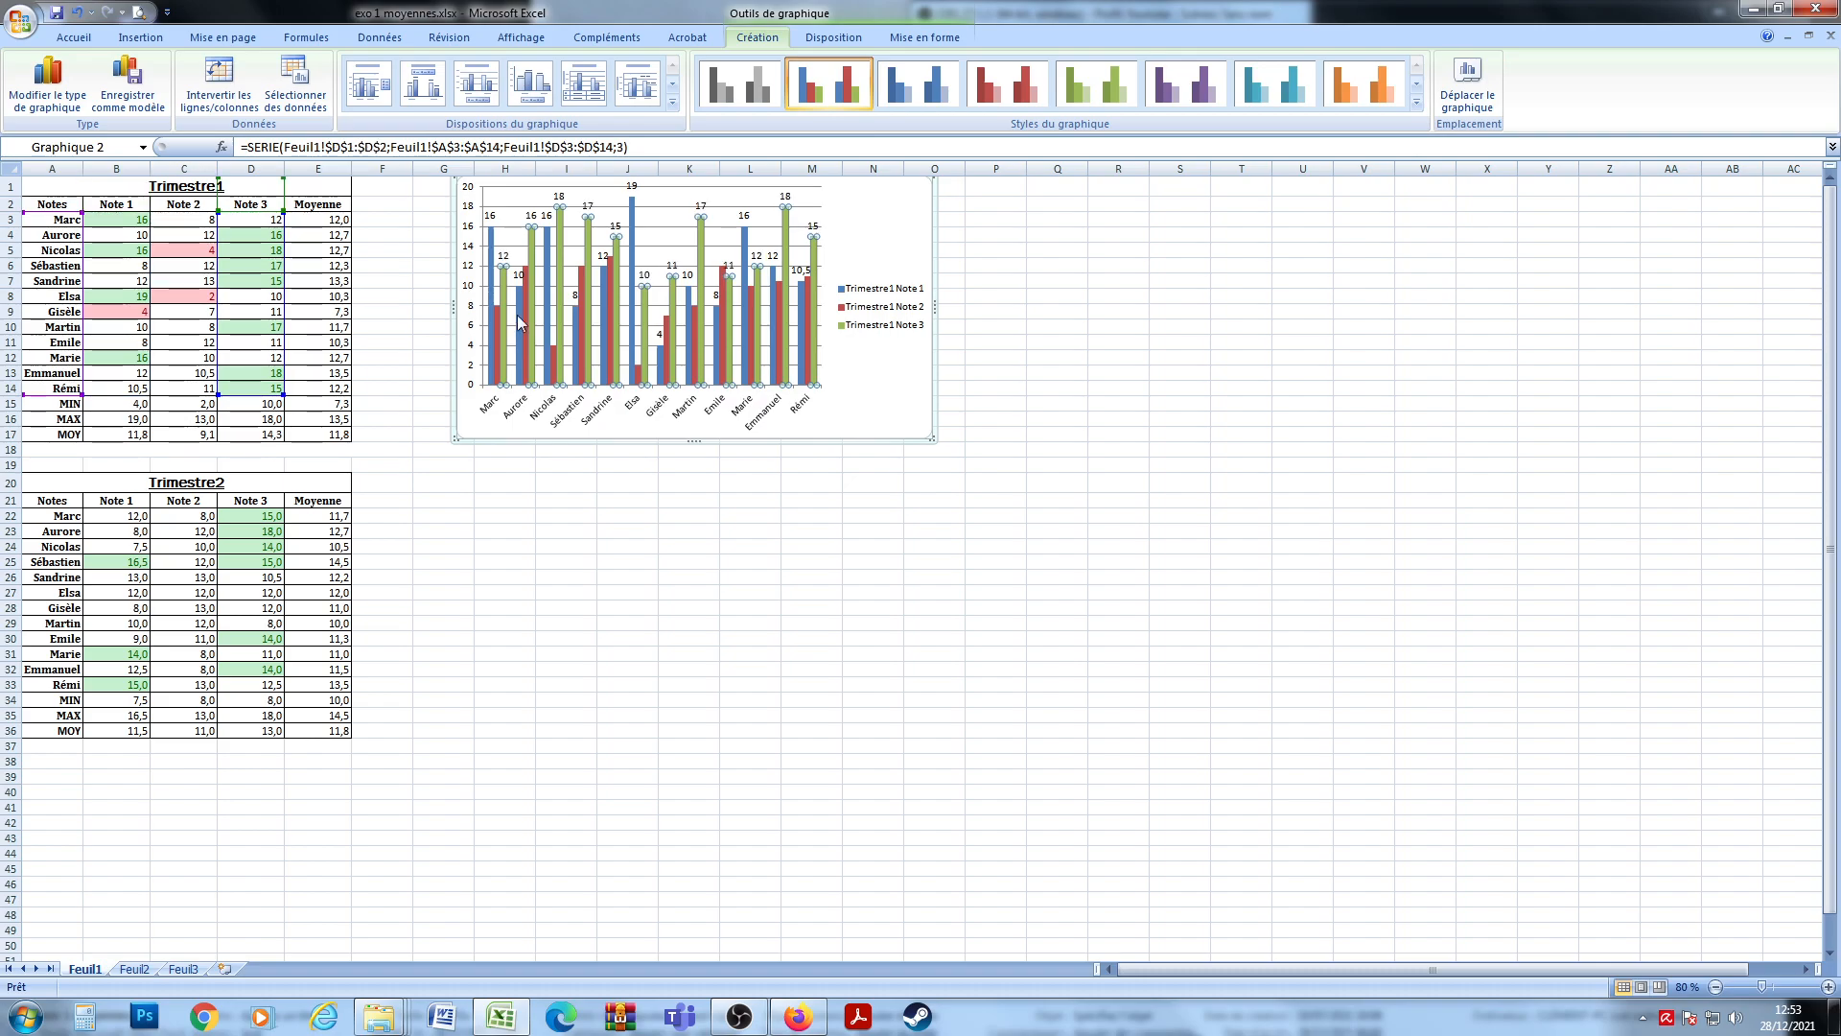
right_click(518, 316)
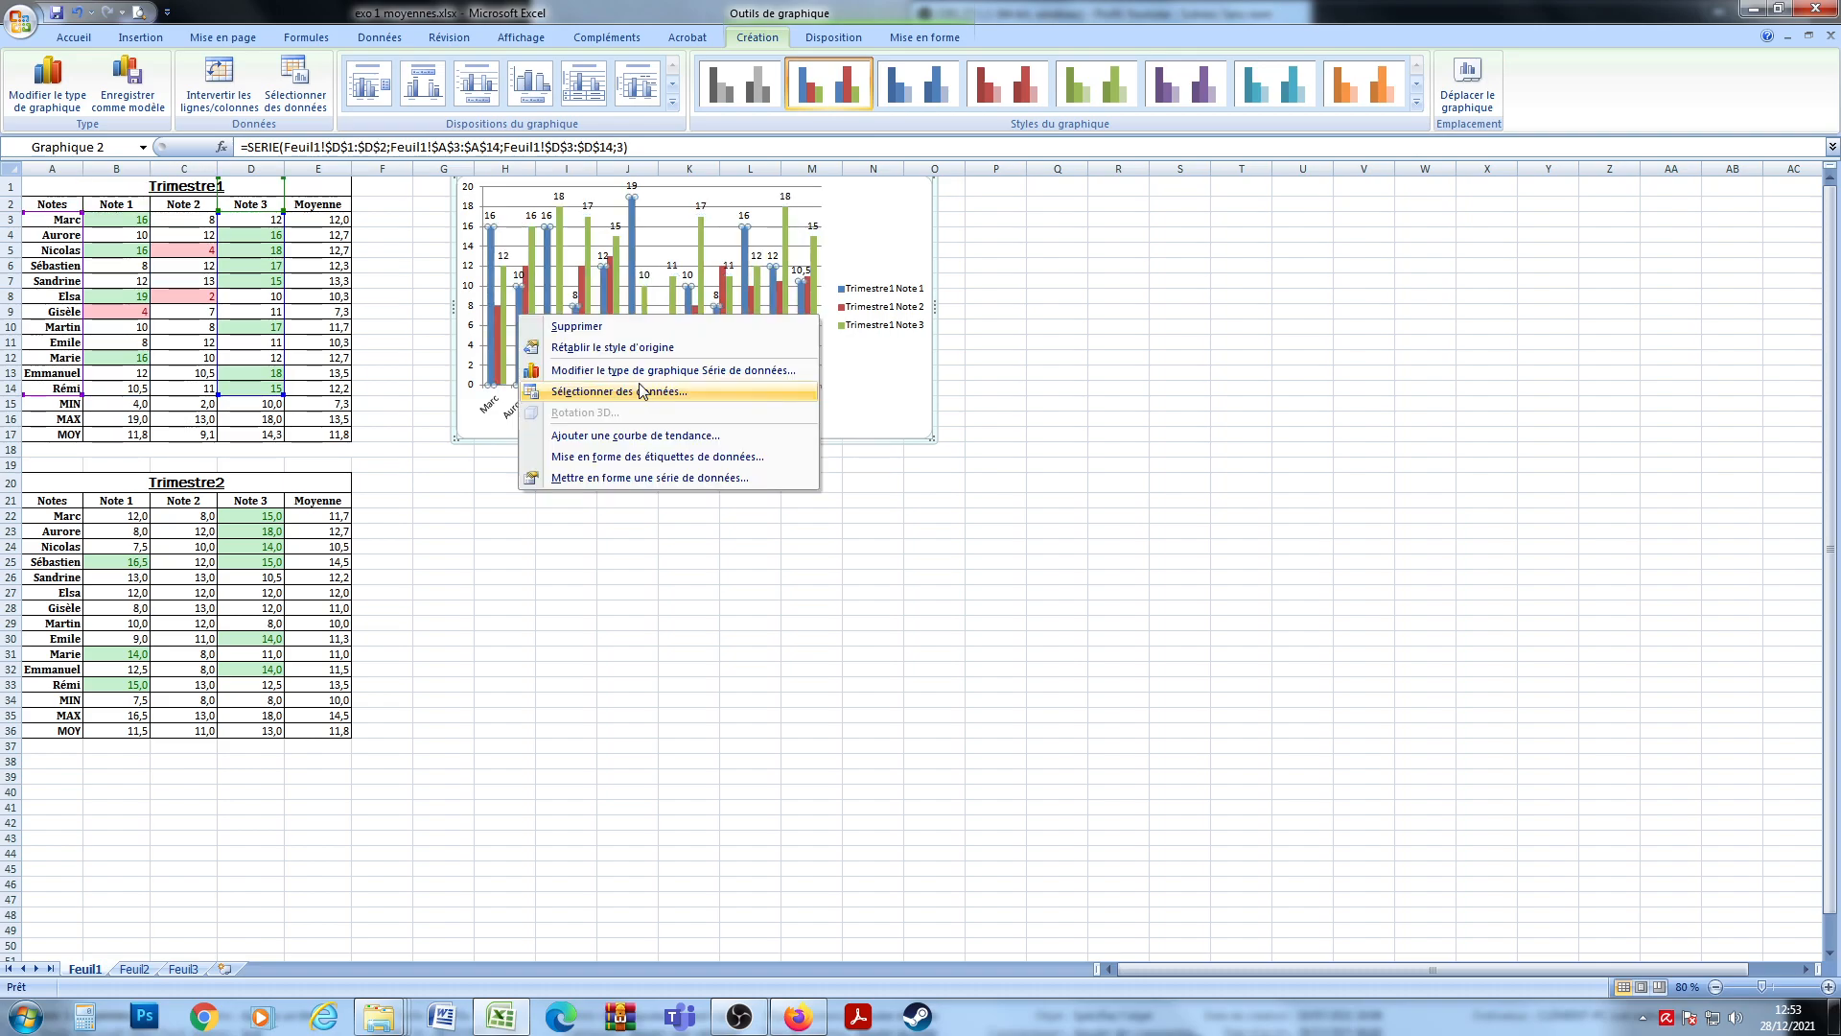
key(Escape)
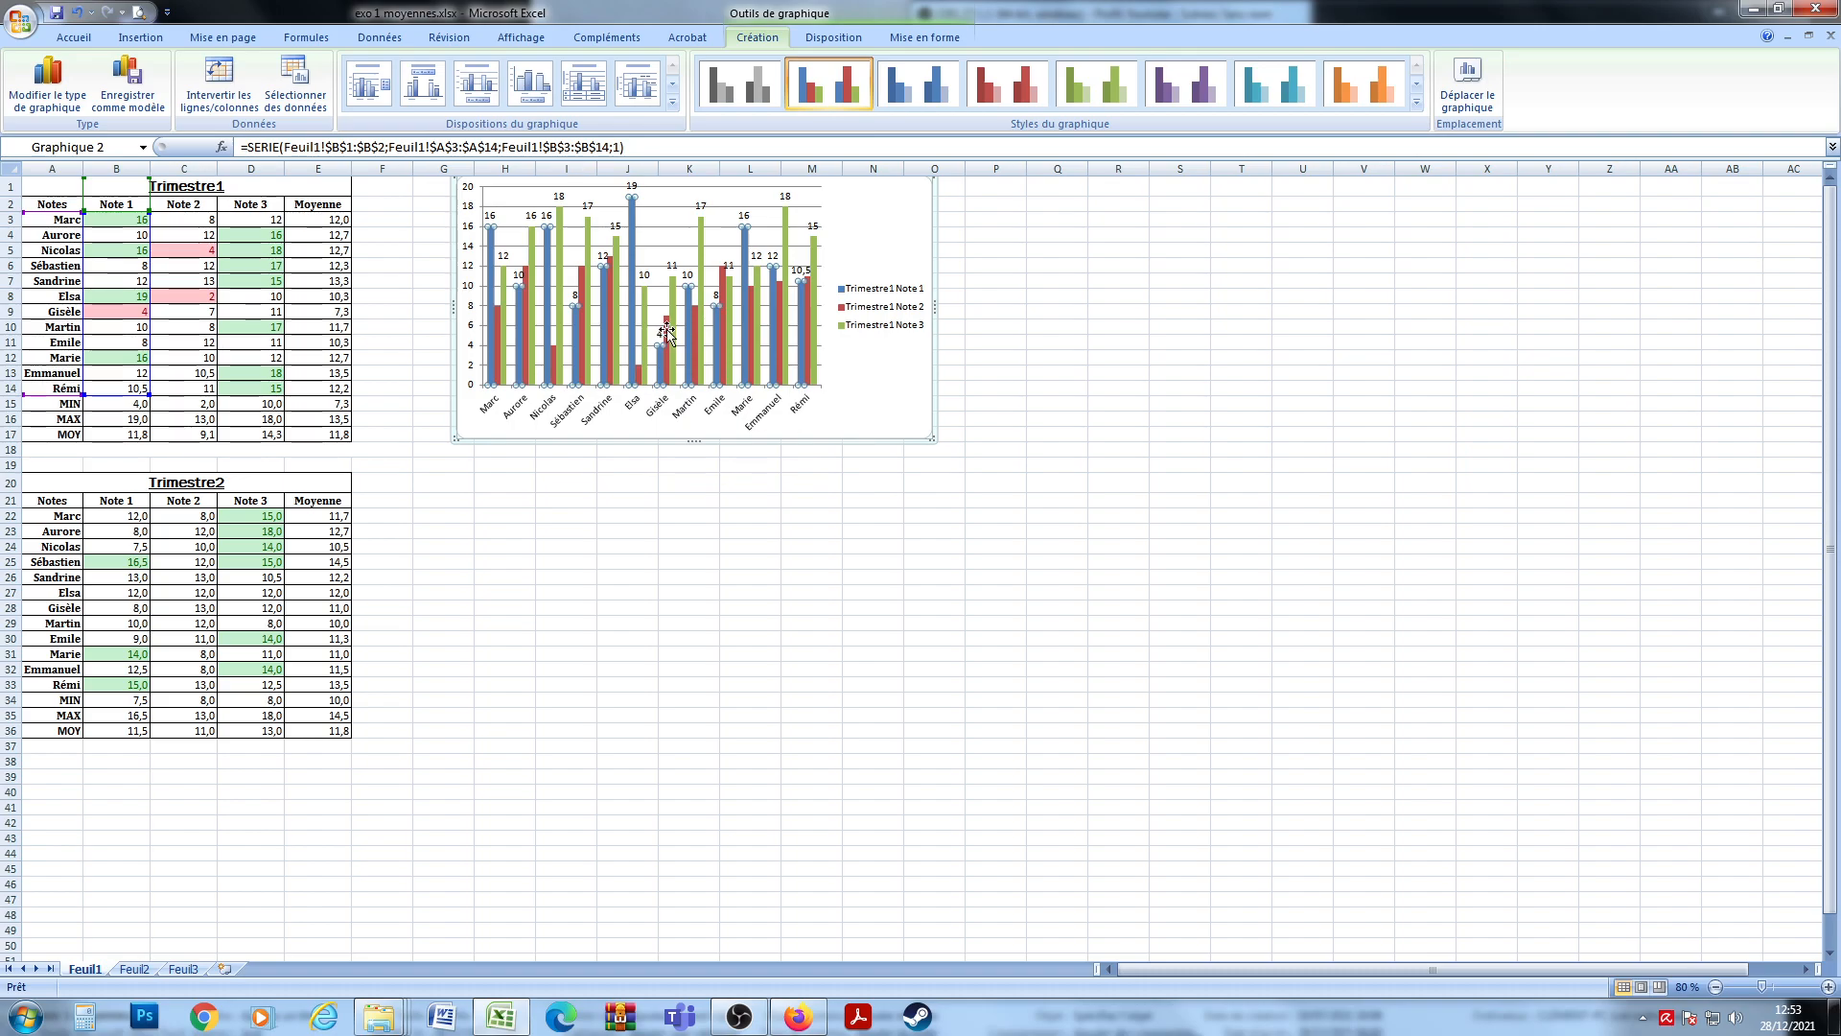
right_click(667, 322)
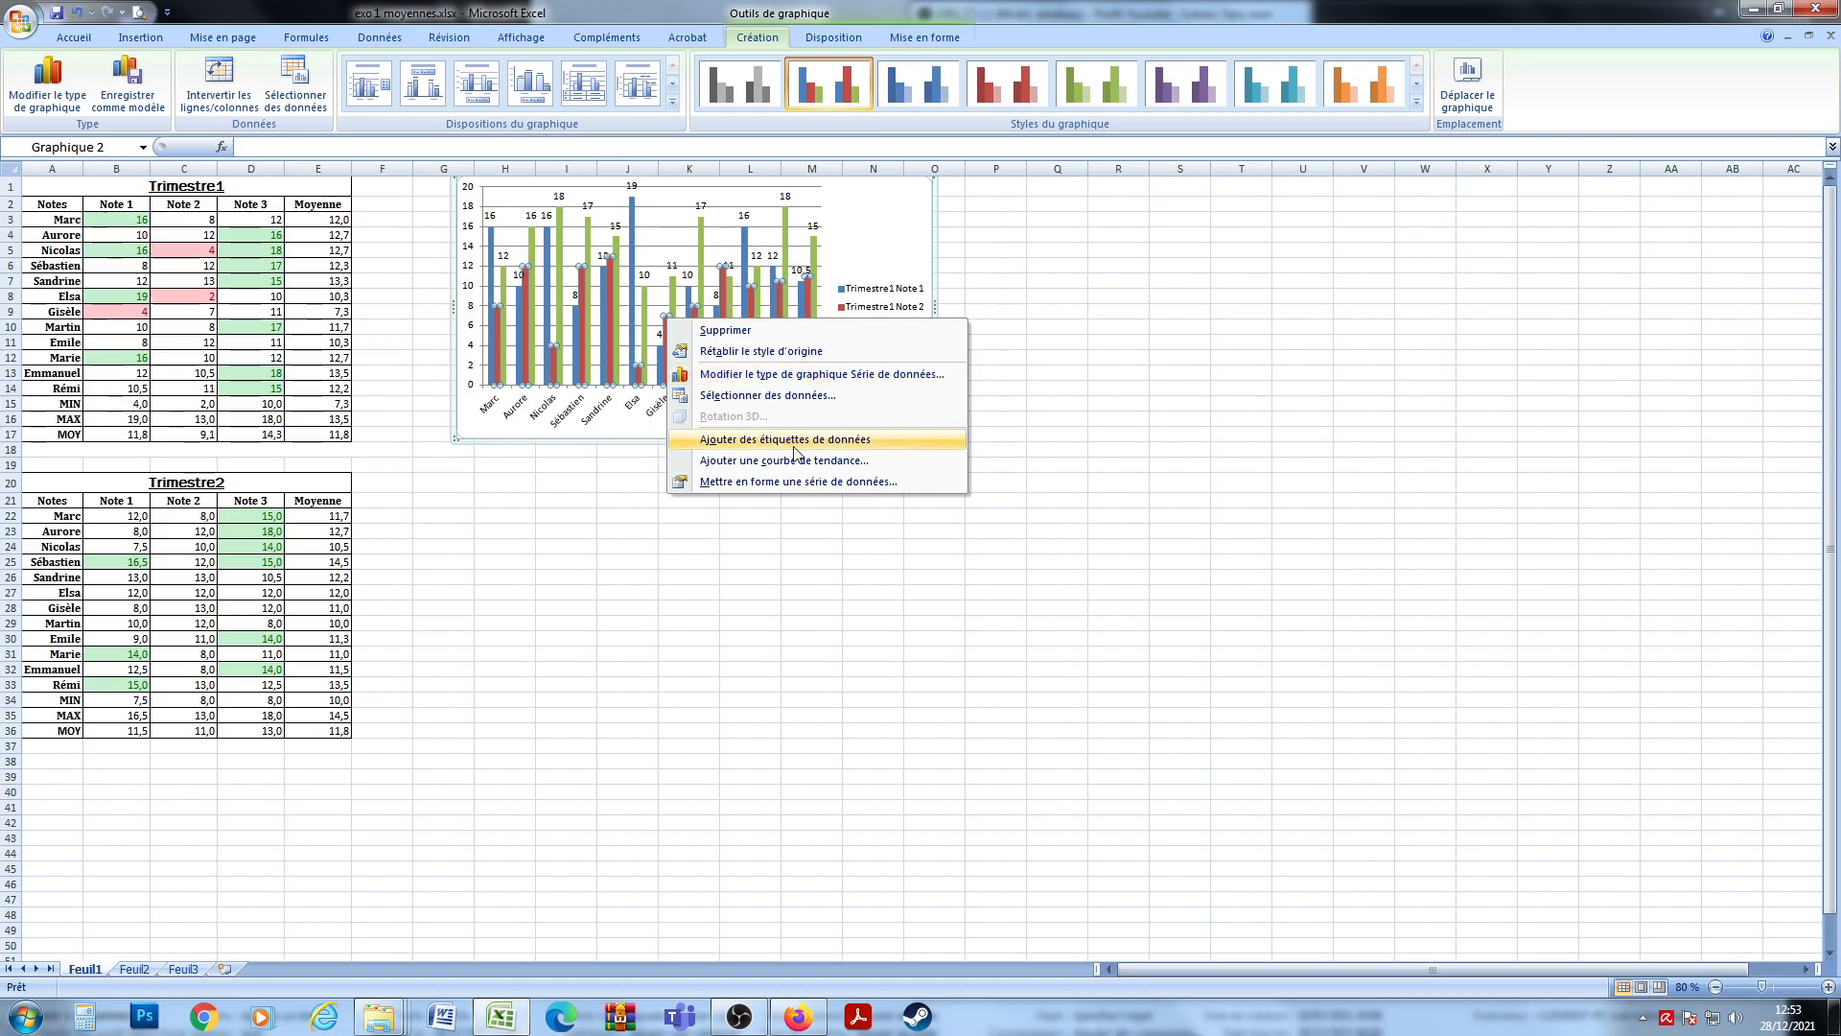
click(784, 440)
Format the Note 2 data labels in the chart as bold Agency FB, size 8.
click(73, 36)
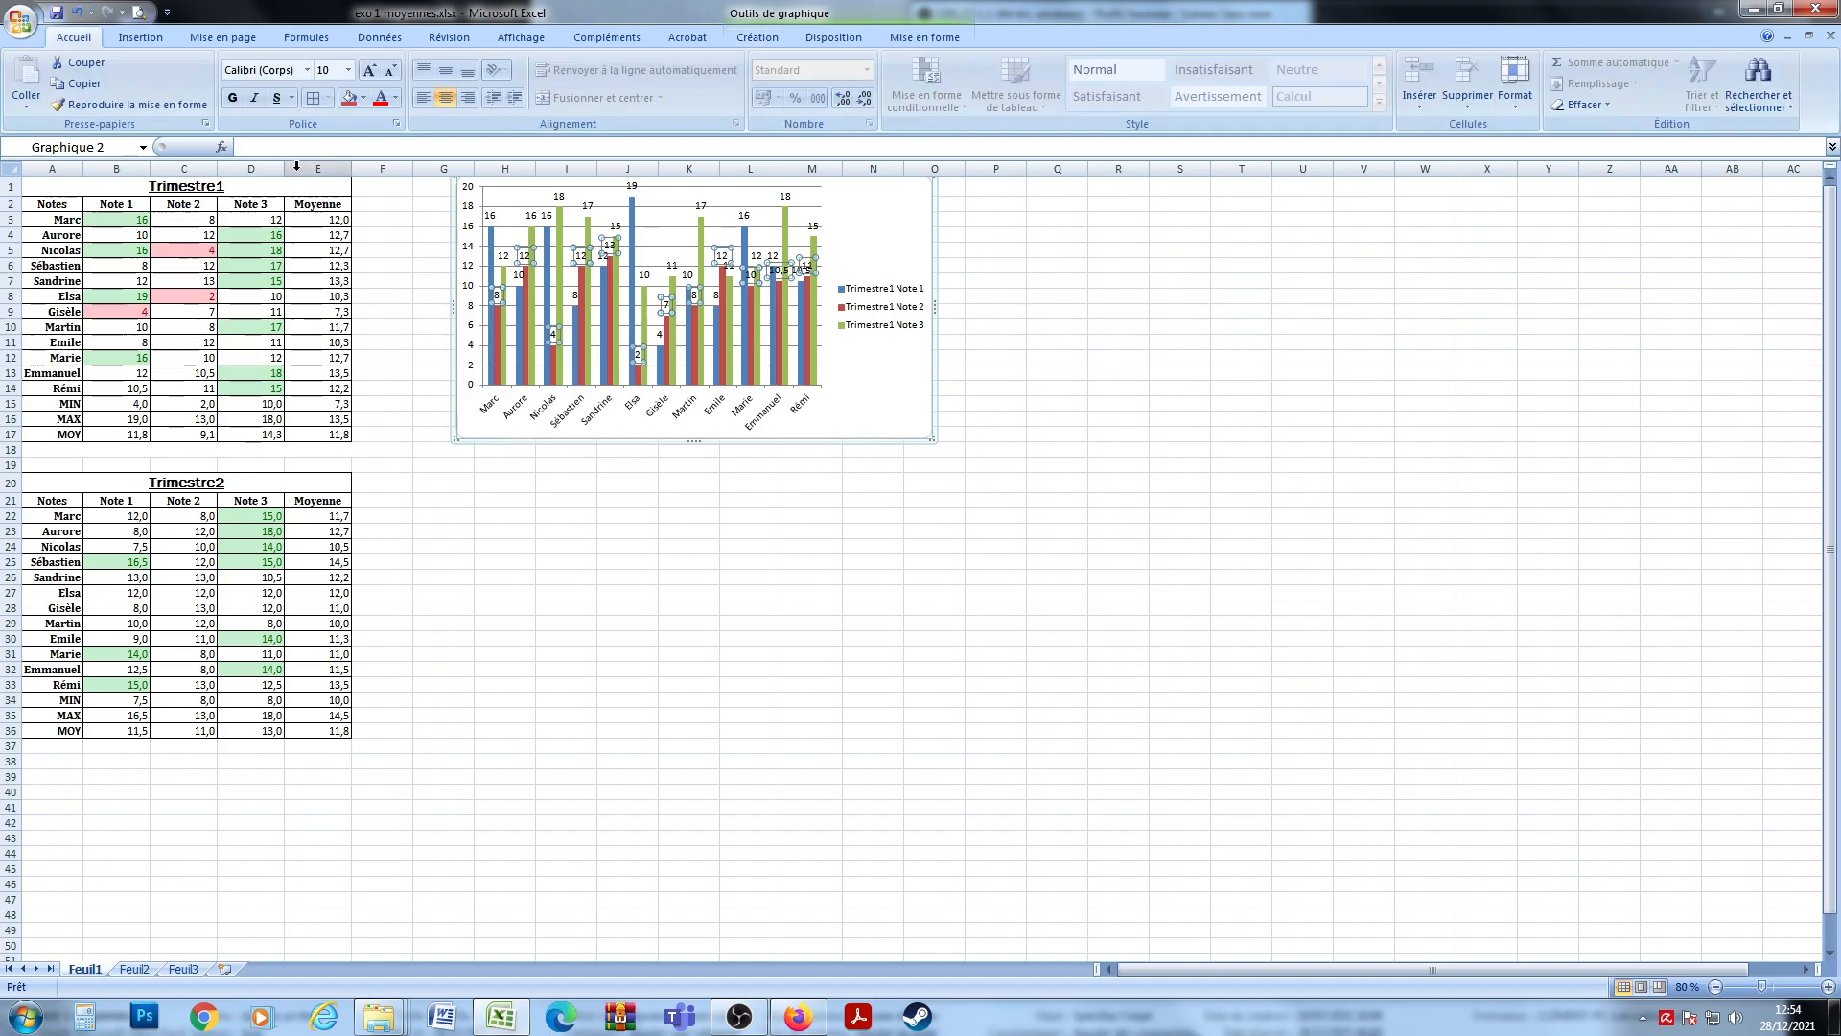
click(390, 70)
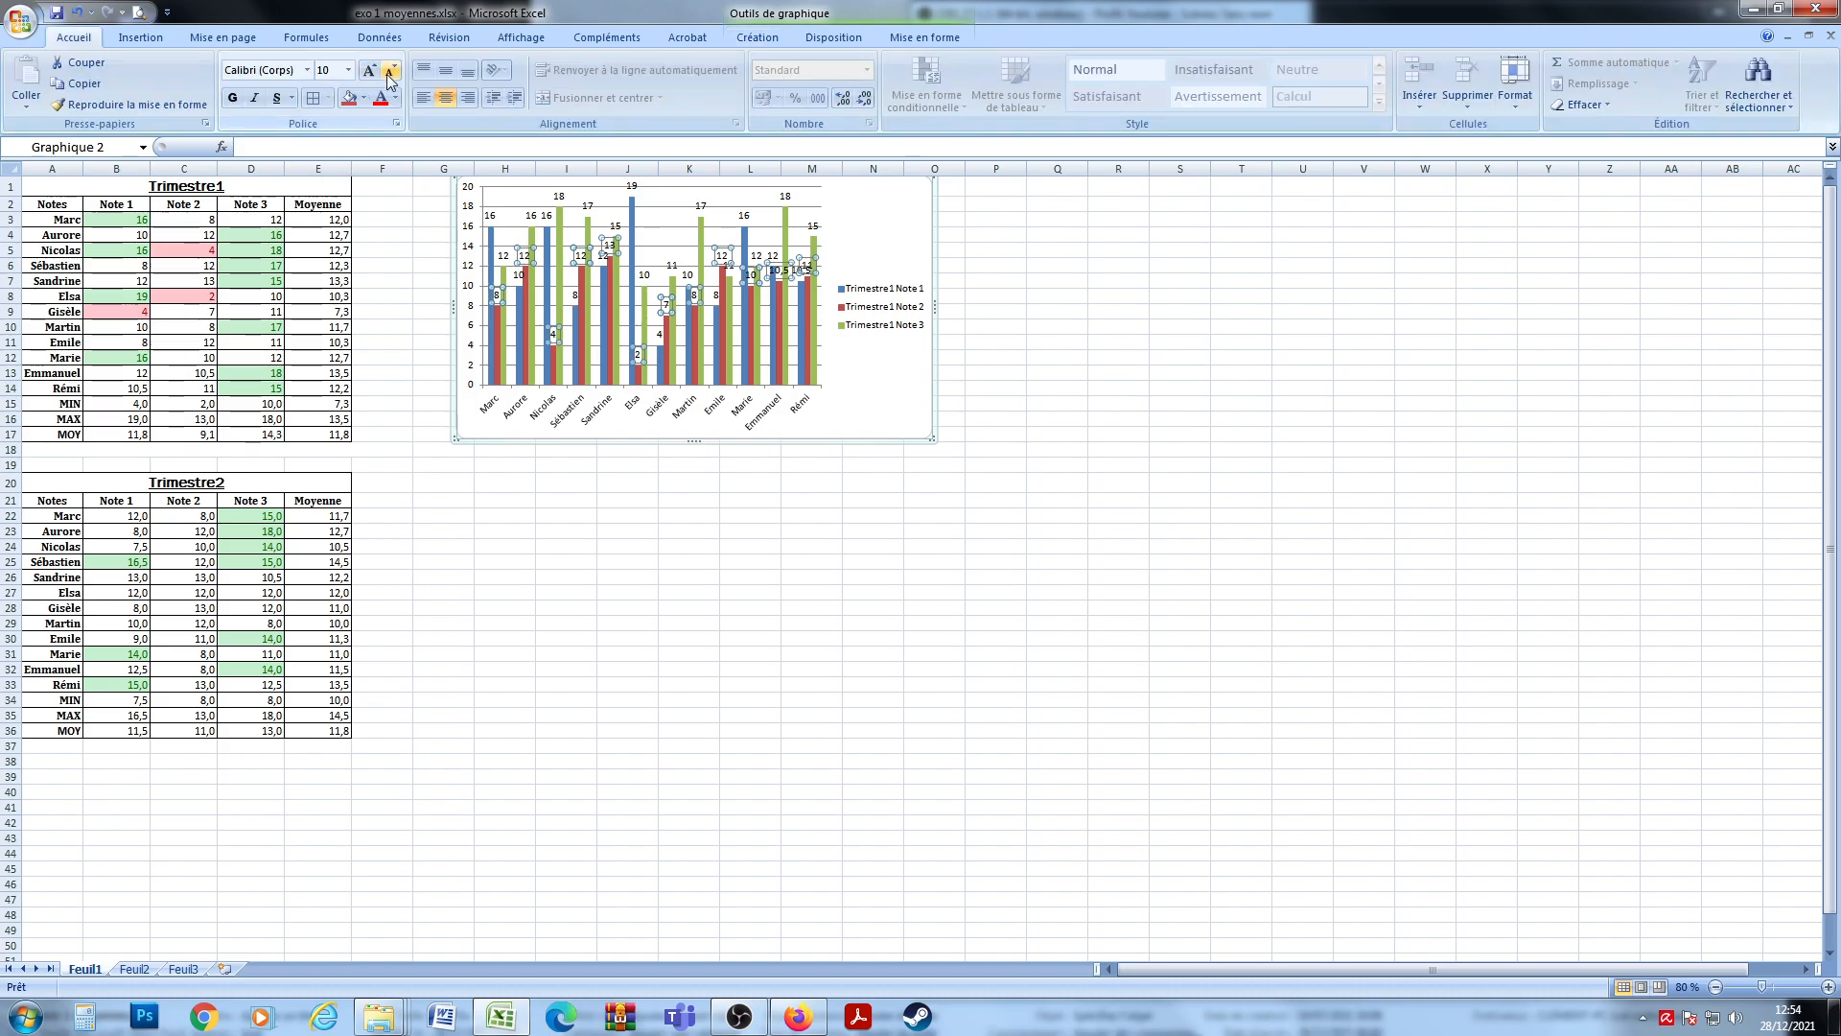
click(308, 70)
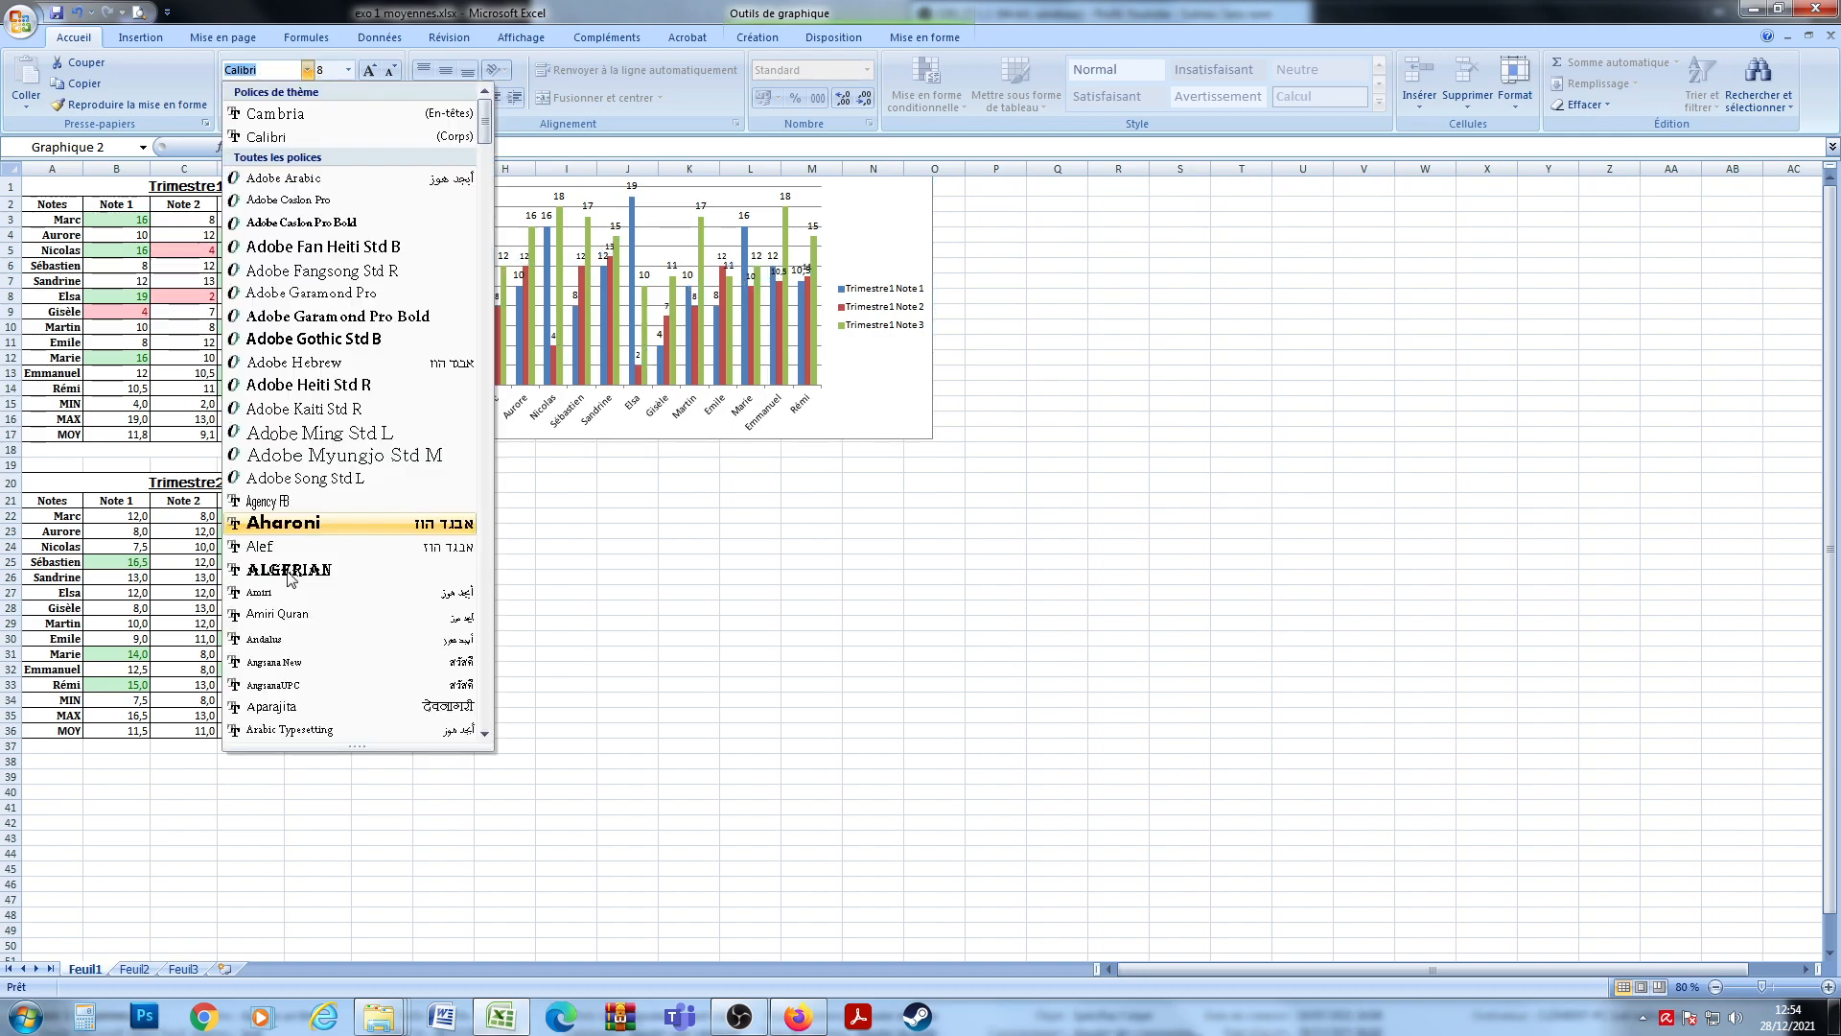
click(285, 503)
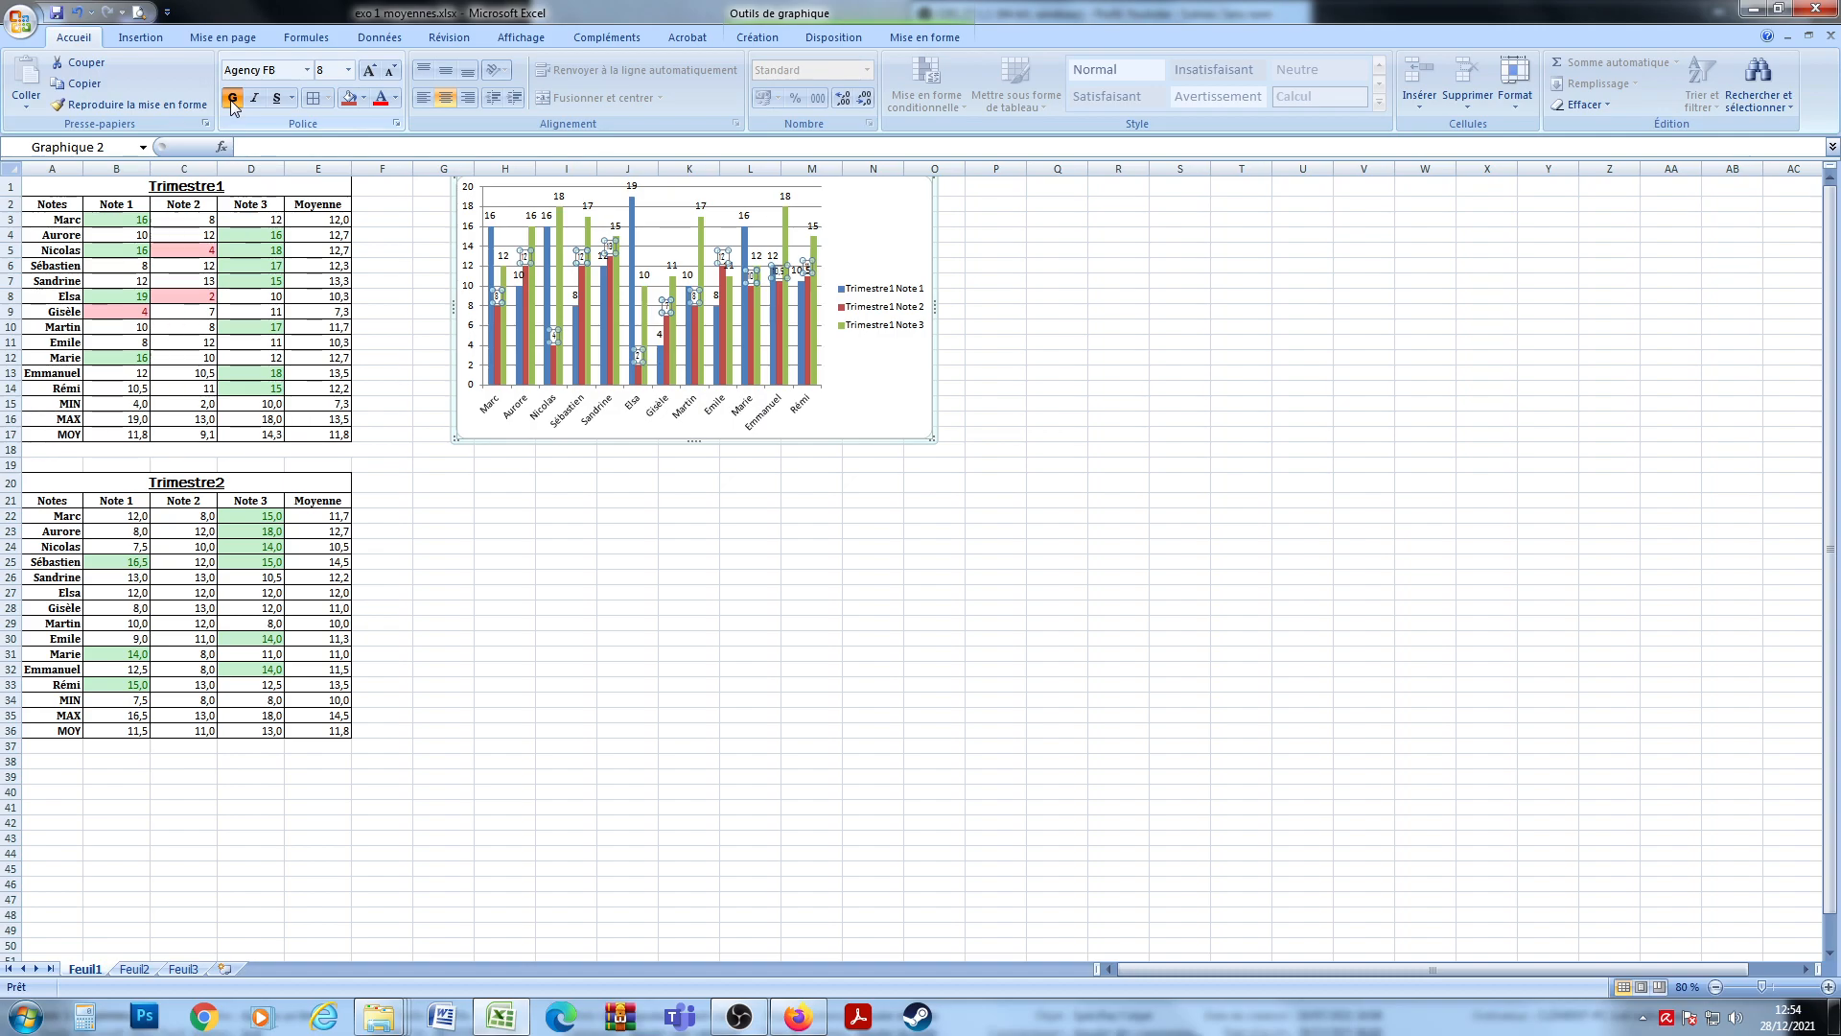
Copy the Note 2 label formatting to the Note 1 and Note 3 data labels with the format painter.
click(129, 104)
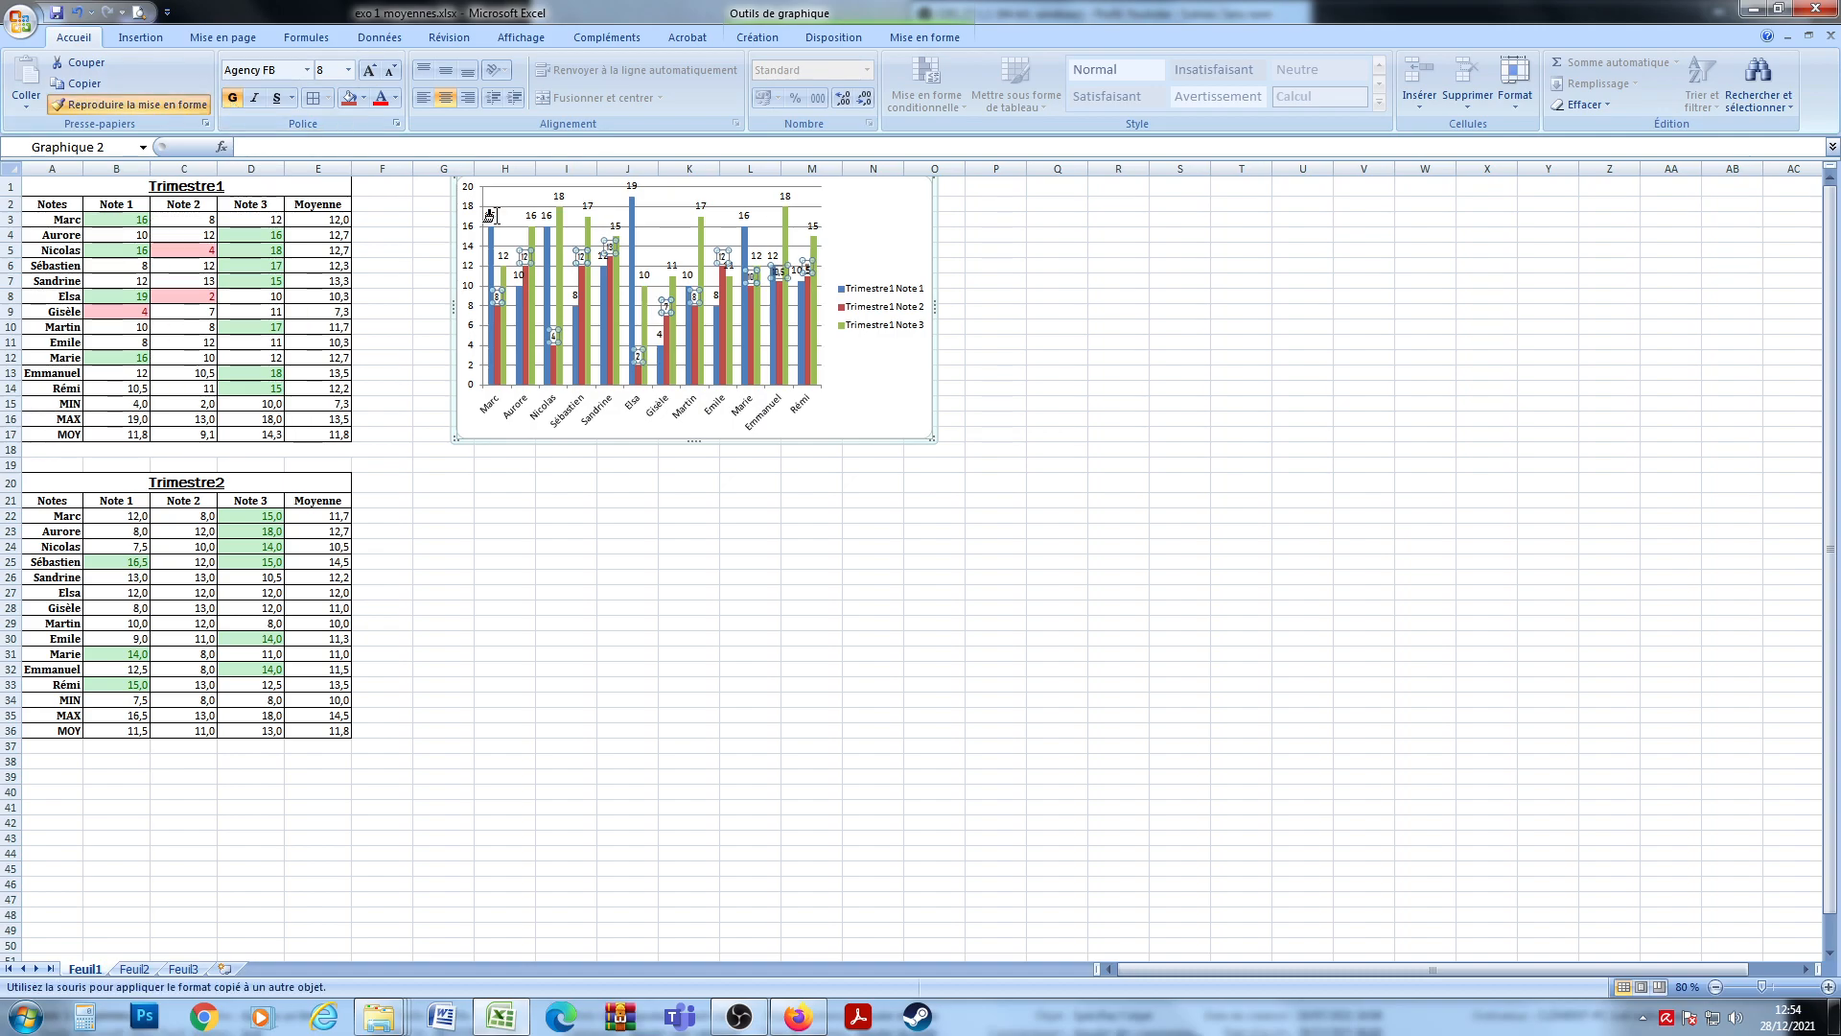
click(491, 215)
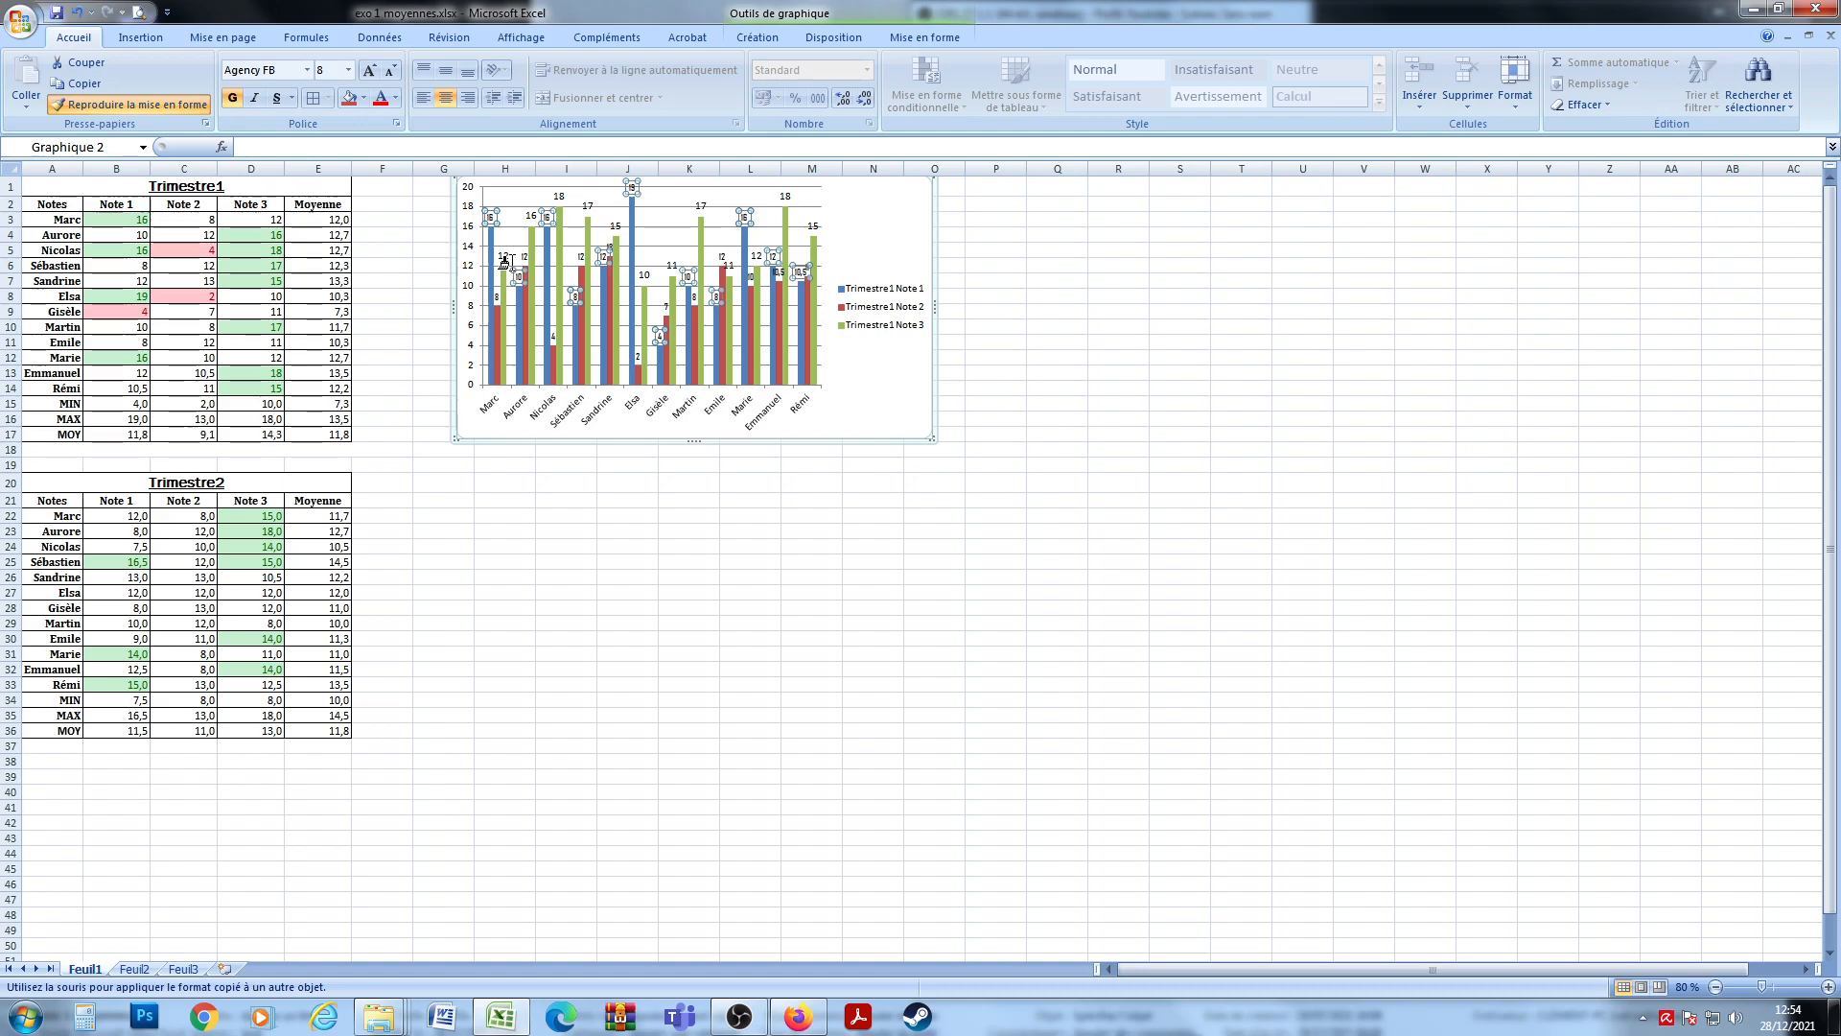
click(503, 259)
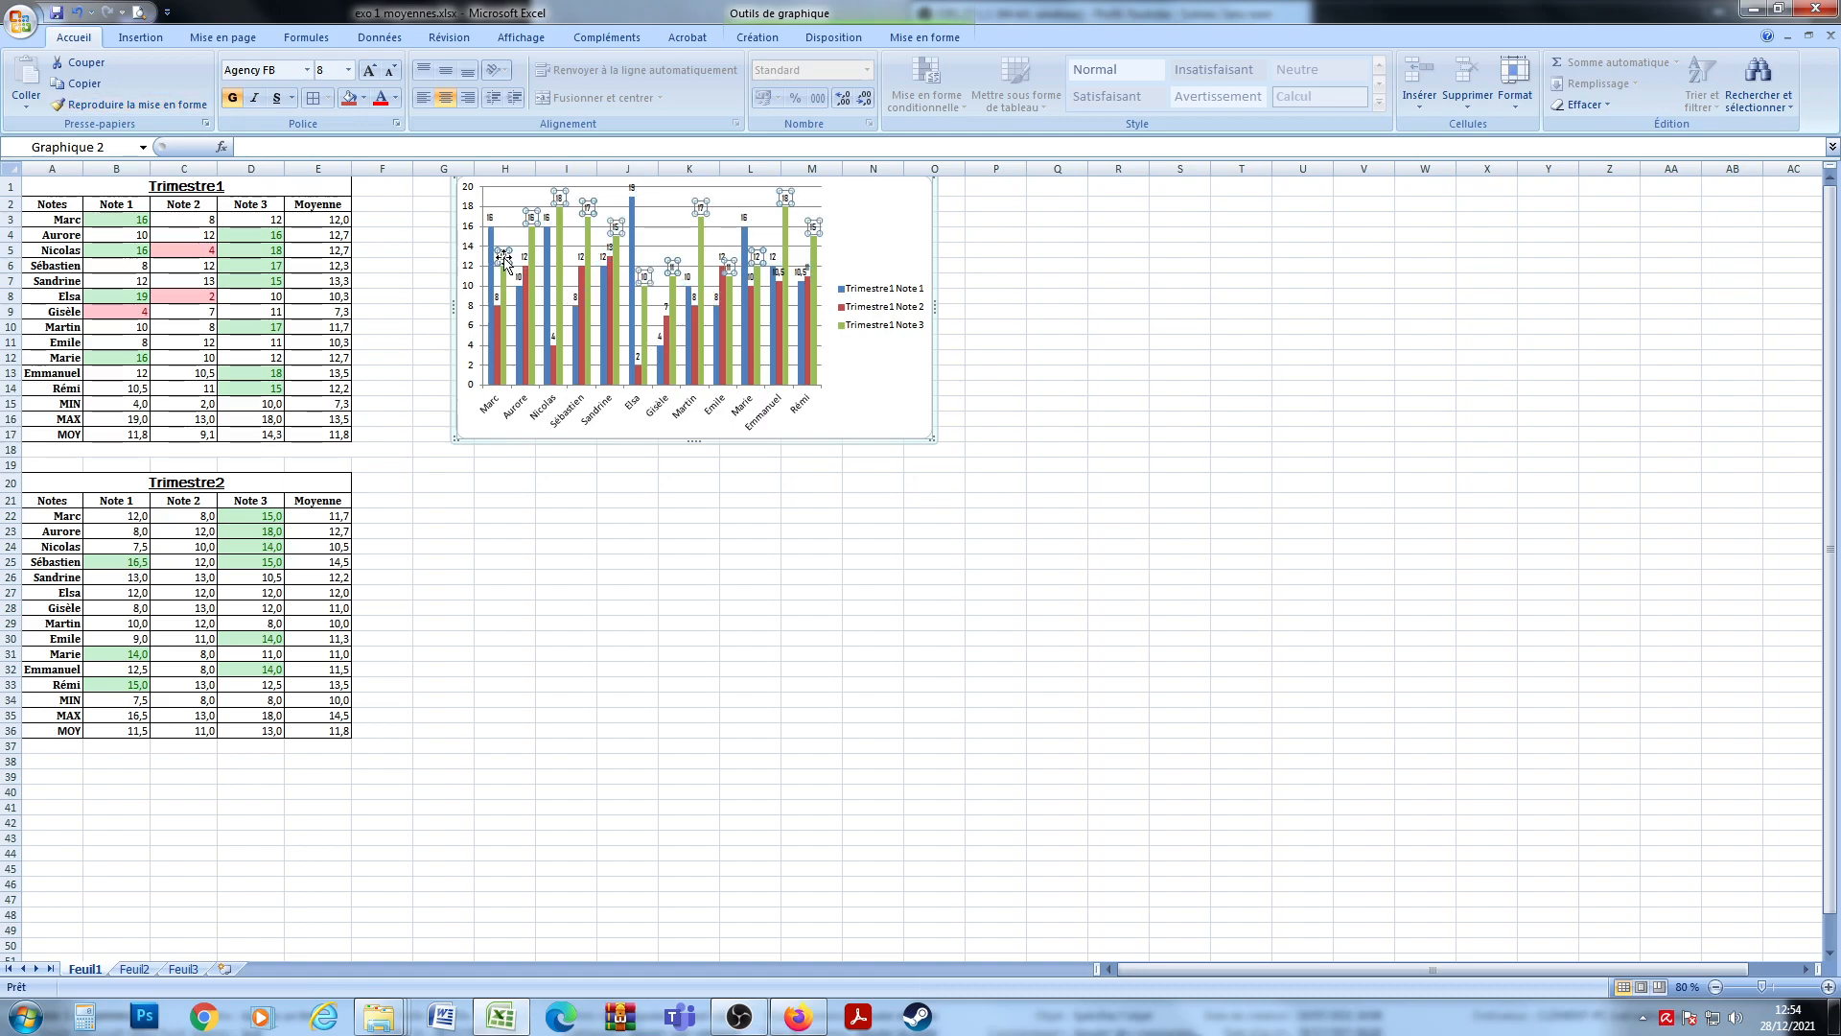
click(1016, 451)
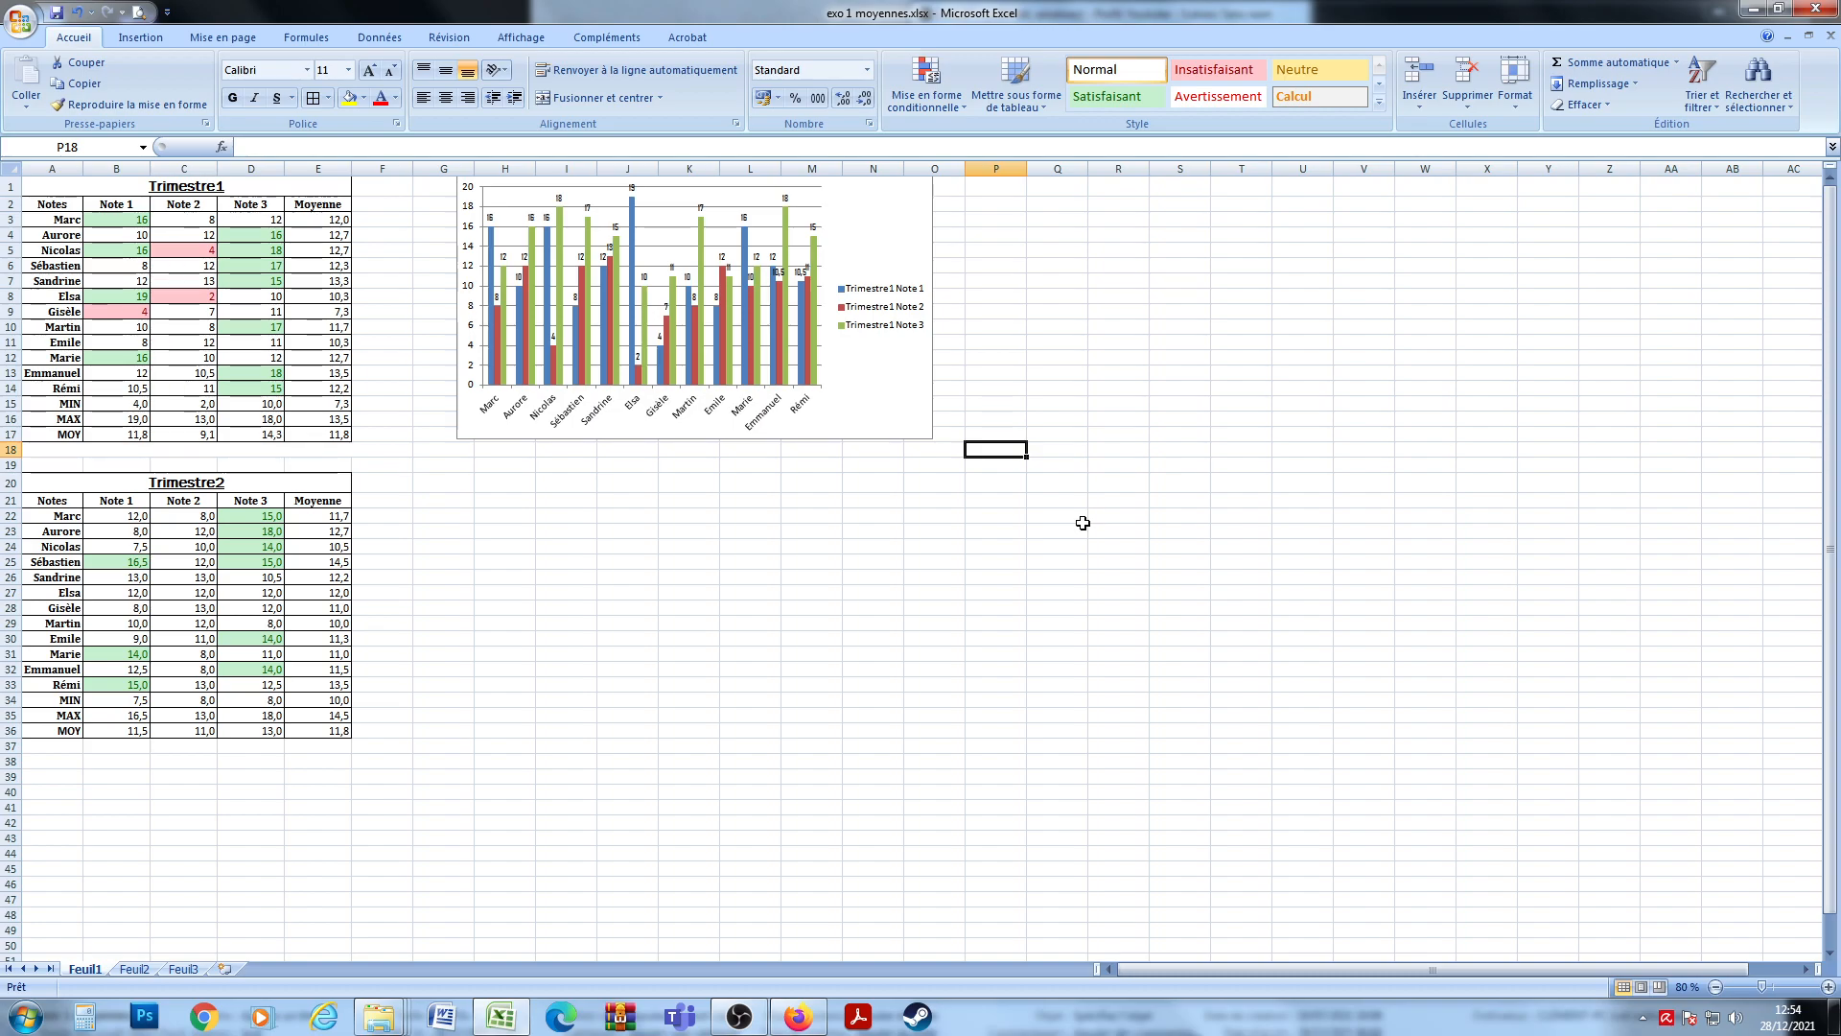
click(757, 1019)
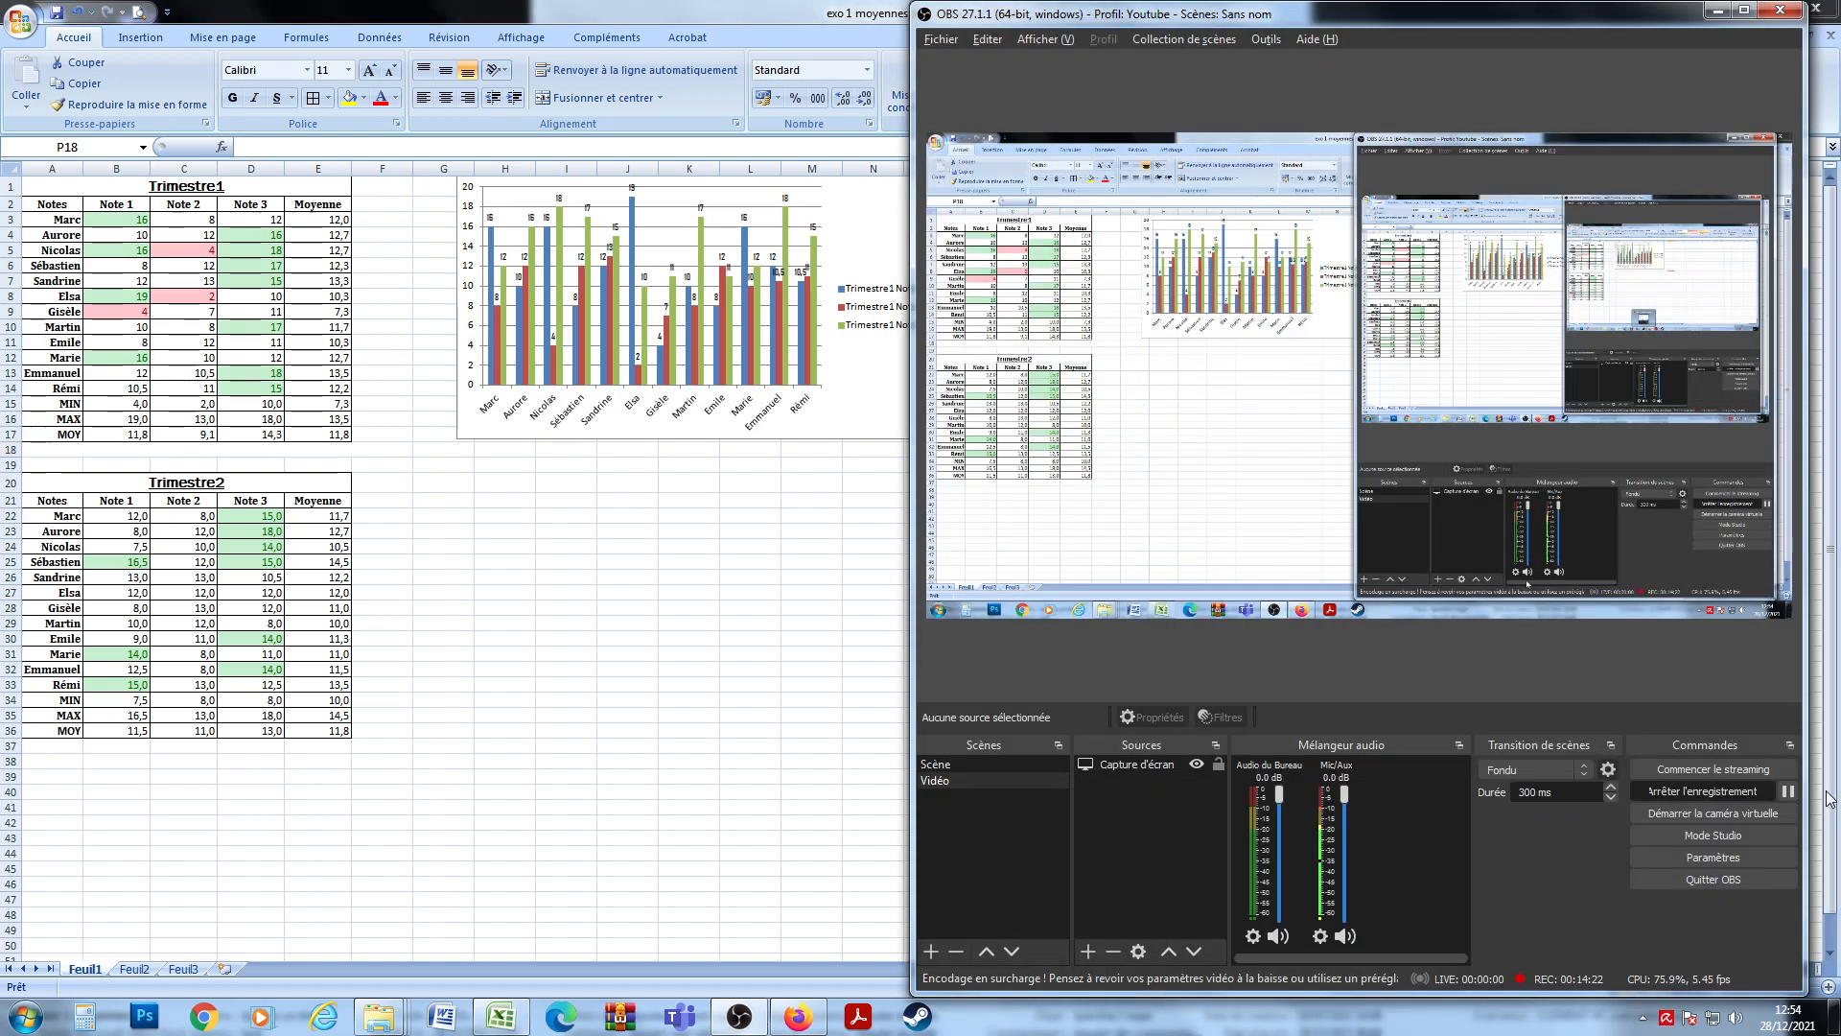